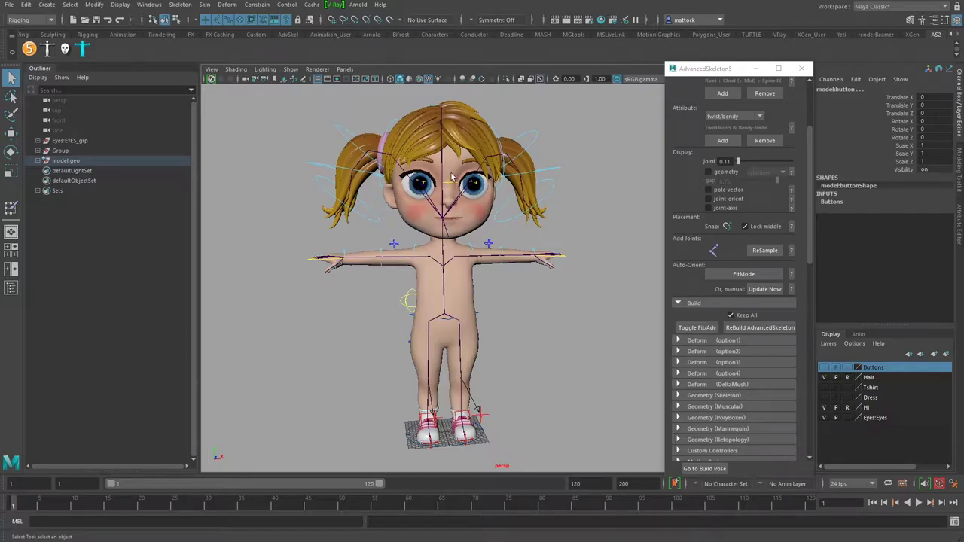
- Try moving the root control at the hips of the built rig, then undo the move
right_click_drag(527, 274, 493, 275, "alt")
left_click_drag(494, 275, 482, 301, "alt")
right_click_drag(422, 301, 456, 318, "alt")
middle_click_drag(482, 293, 532, 287, "alt")
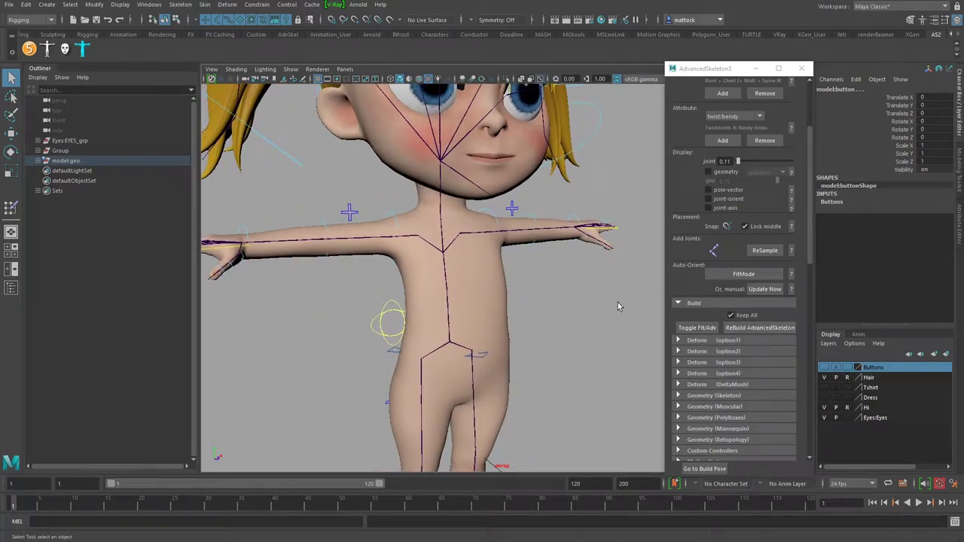
right_click_drag(514, 300, 480, 286, "alt")
left_click_drag(480, 286, 506, 297, "alt")
left_click(498, 333)
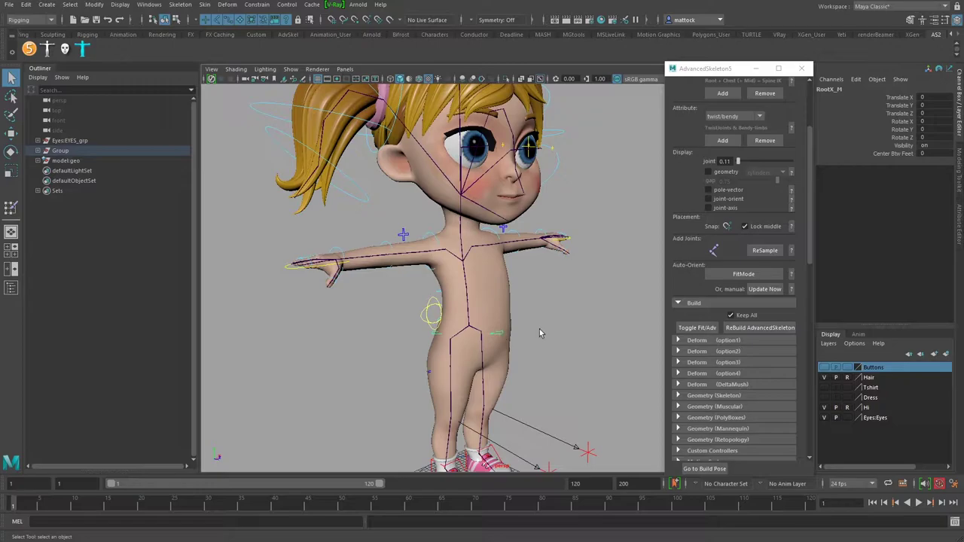
right_click_drag(539, 333, 483, 280, "alt")
left_click_drag(484, 281, 508, 268, "alt")
key("w")
left_click_drag(451, 288, 469, 319)
key("ctrl+z")
- Examine the placement of the spine and hip joints inside the torso from the front and the side
right_click_drag(359, 299, 534, 304, "alt")
left_click_drag(530, 315, 455, 305, "alt")
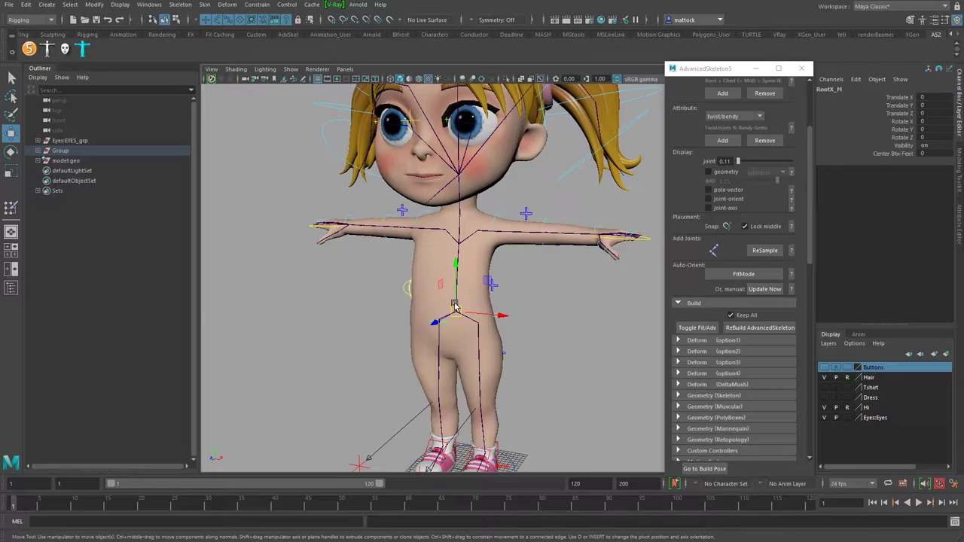
left_click_drag(527, 212, 553, 294, "alt")
middle_click_drag(514, 313, 490, 263, "alt")
right_click_drag(490, 262, 522, 256, "alt")
left_click_drag(490, 259, 454, 250, "alt")
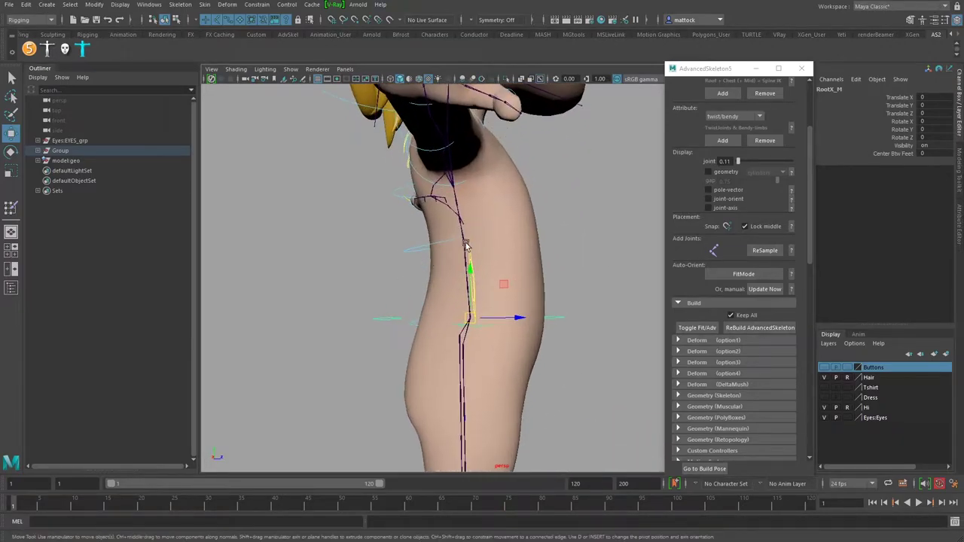
left_click_drag(525, 269, 359, 275, "alt")
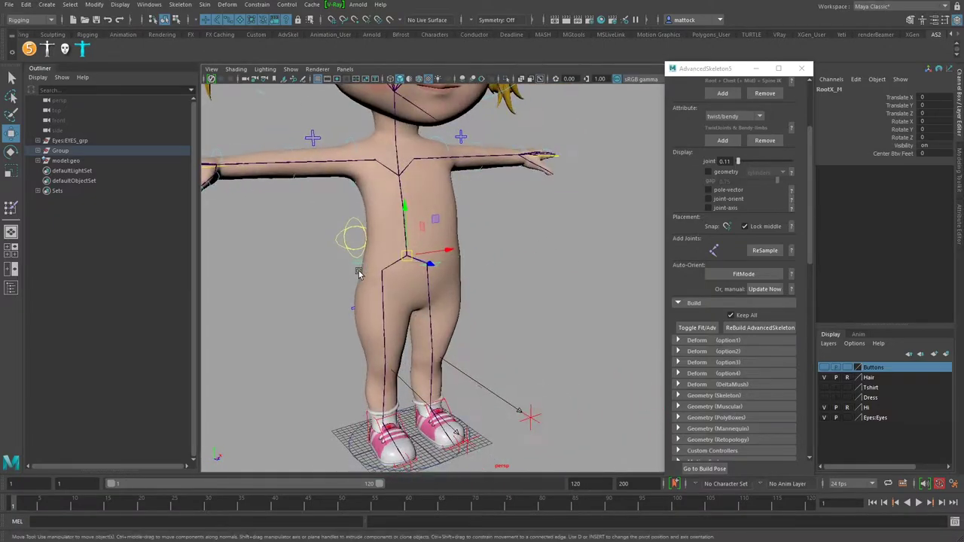
left_click_drag(533, 235, 563, 273, "alt")
right_click_drag(563, 274, 527, 245, "alt")
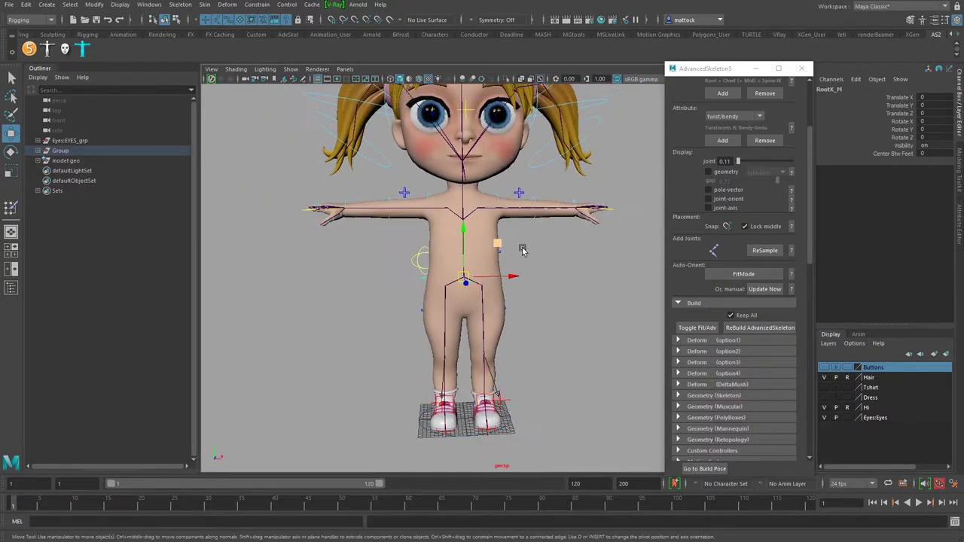
middle_click_drag(538, 227, 527, 246, "alt")
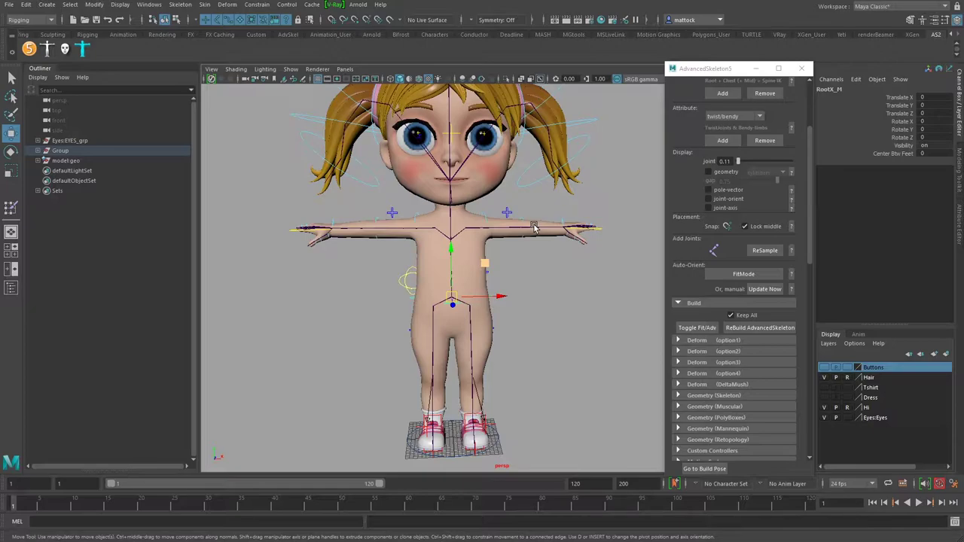
- Switch the character from the built Advanced rig to its fit skeleton
left_click(693, 332)
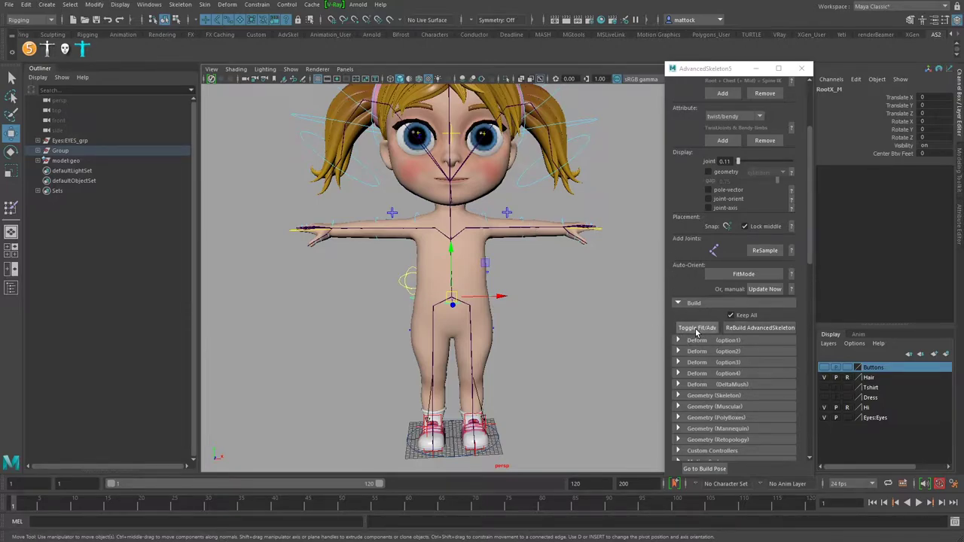
mouse_move(533, 330)
left_mouse_down("alt")
mouse_move(580, 336)
mouse_move(546, 331)
left_mouse_up("alt")
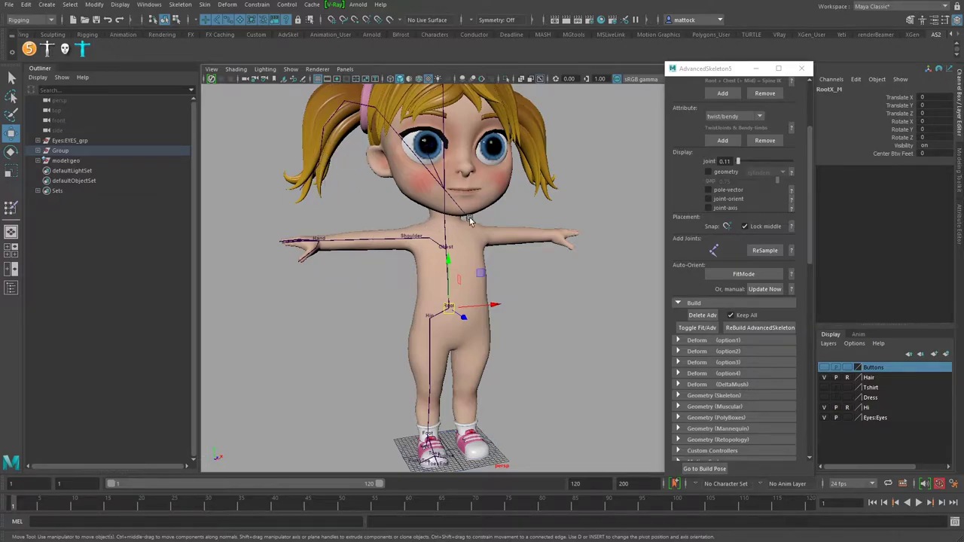
- Try rotating the Shoulder joint of the fit skeleton, then undo the rotation
scroll(399, 256, "up", 2)
scroll(400, 256, "up", 5)
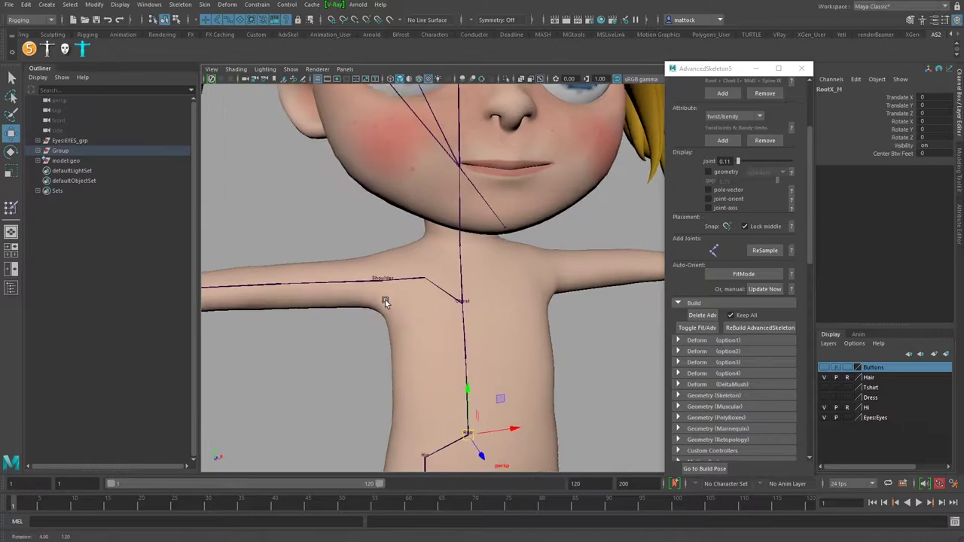
scroll(363, 300, "up", 3)
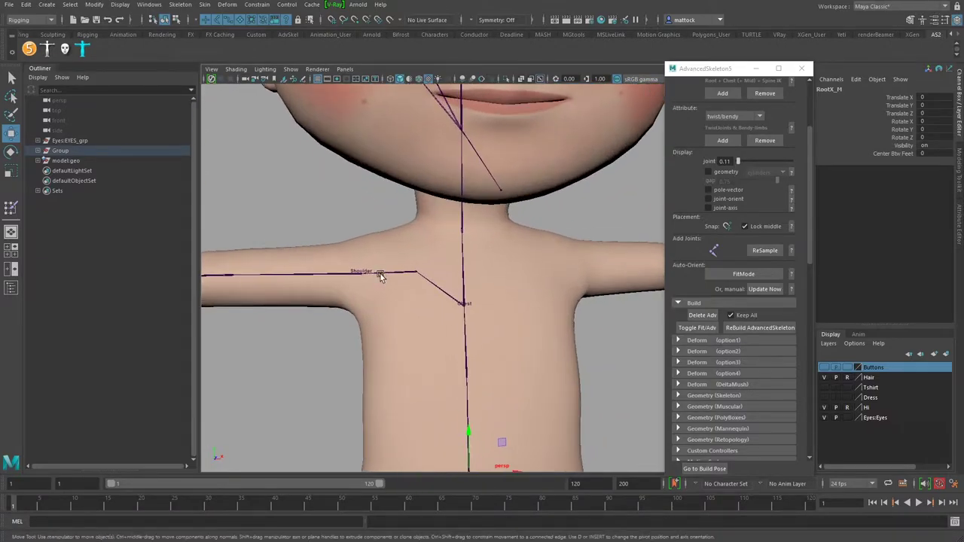
left_click(386, 276)
left_click(340, 272)
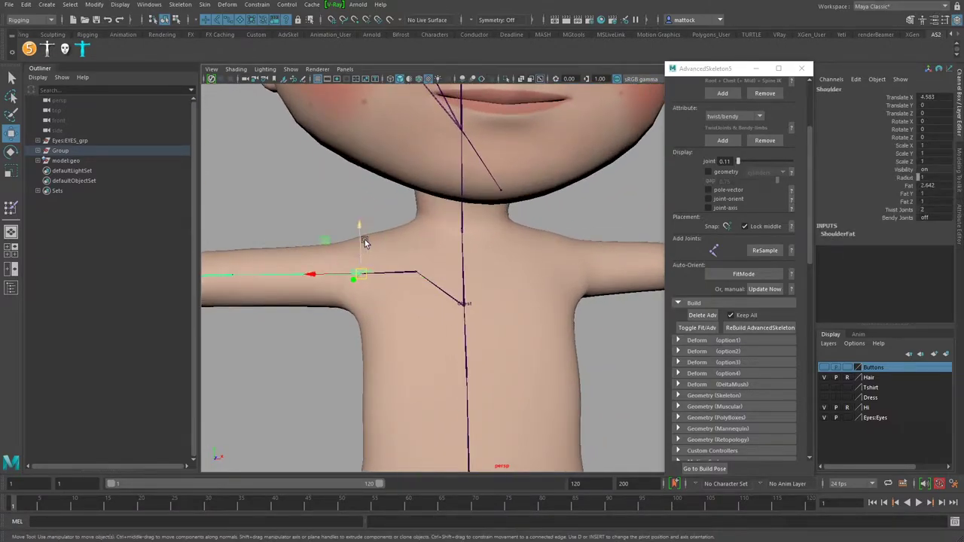
key("e")
left_click_drag(385, 239, 429, 265)
key("ctrl+z")
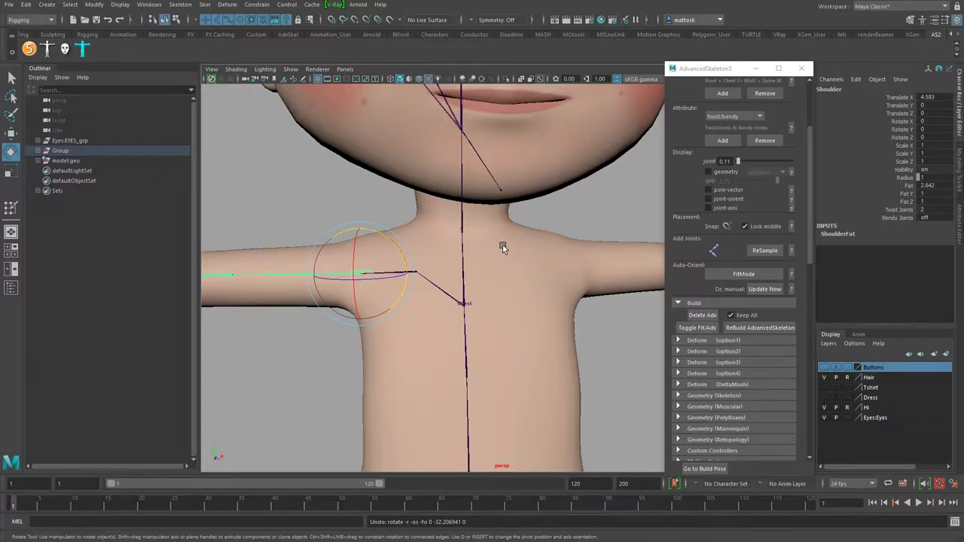
- Reposition the Spine1 joint without its child joints, to about Translate X 8.63 and Translate Y 0.5
scroll(509, 238, "down", 4)
left_click_drag(445, 277, 518, 258, "alt")
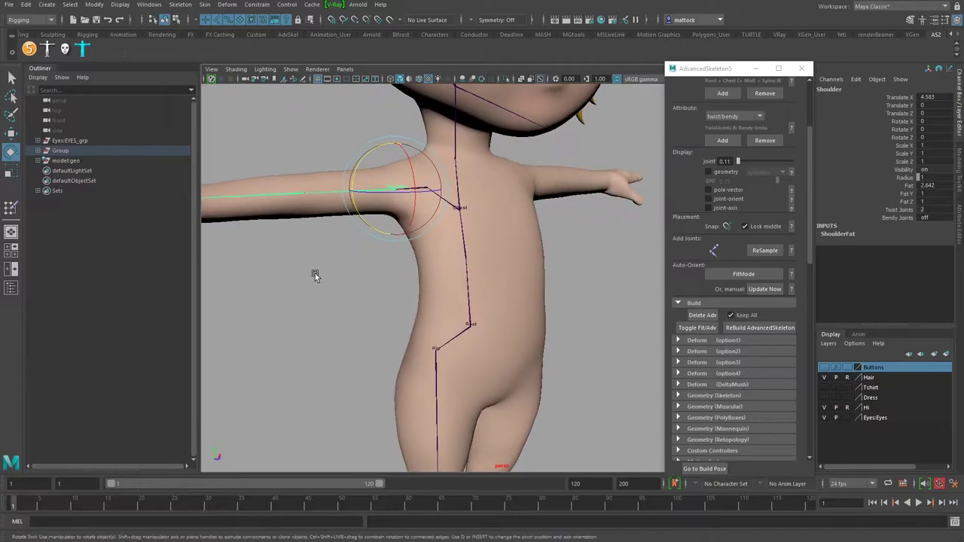
left_click_drag(384, 293, 468, 261, "alt")
left_click(468, 260)
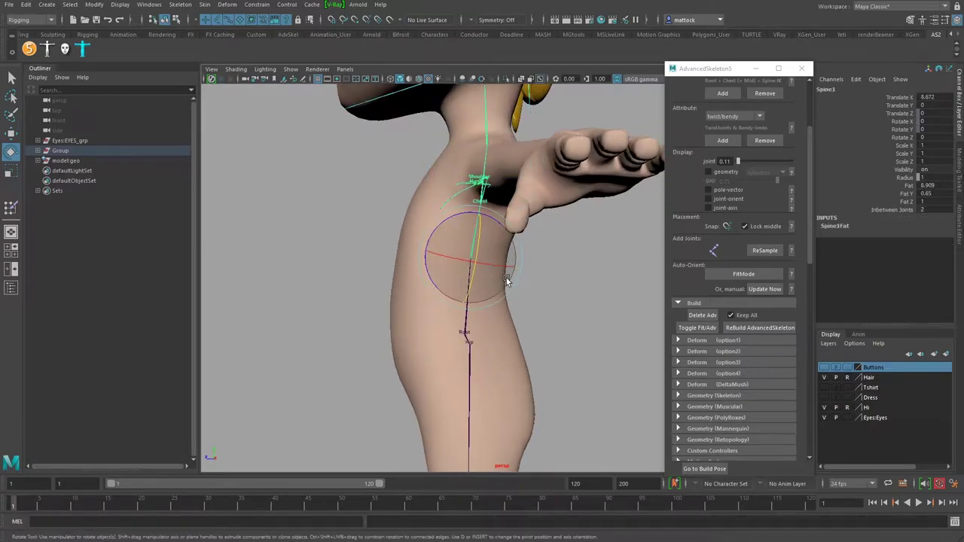
key("Insert")
key("w")
left_click_drag(573, 281, 467, 288)
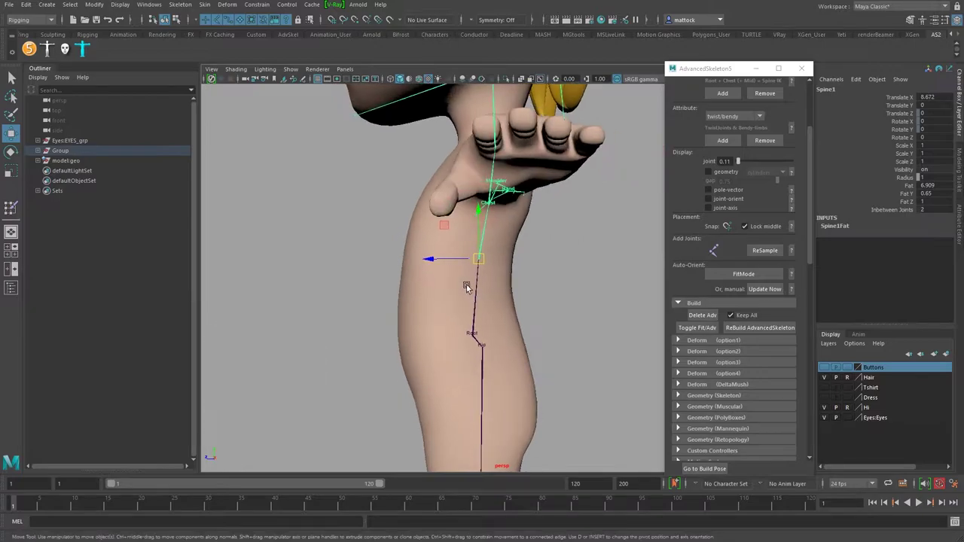
left_click_drag(430, 258, 566, 314)
key("ctrl+z")
key("Insert")
- Check the Chest joint and reposition the Neck joint without its children, to about Translate X 6.77 and Y -0.79
scroll(438, 262, "up", 2)
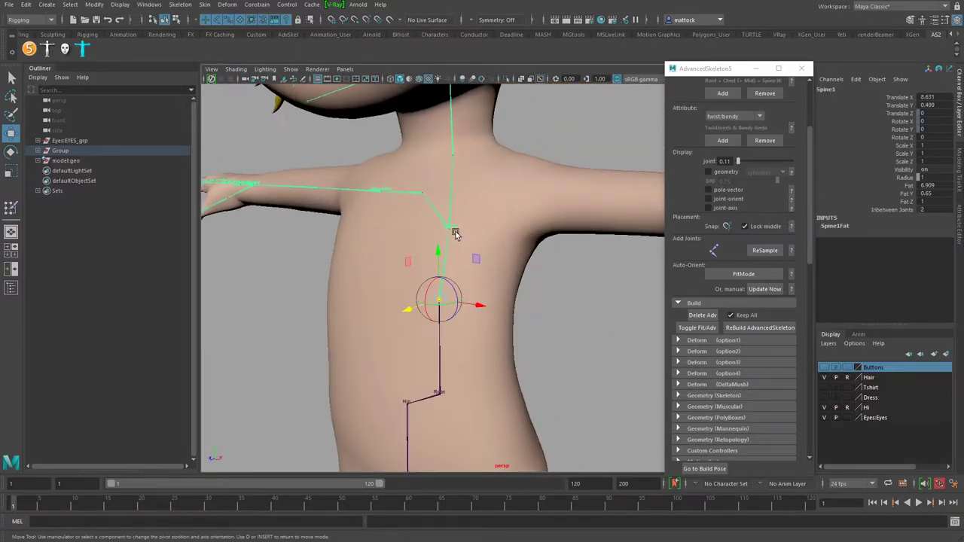
left_click(454, 230)
left_click_drag(454, 230, 455, 298, "alt")
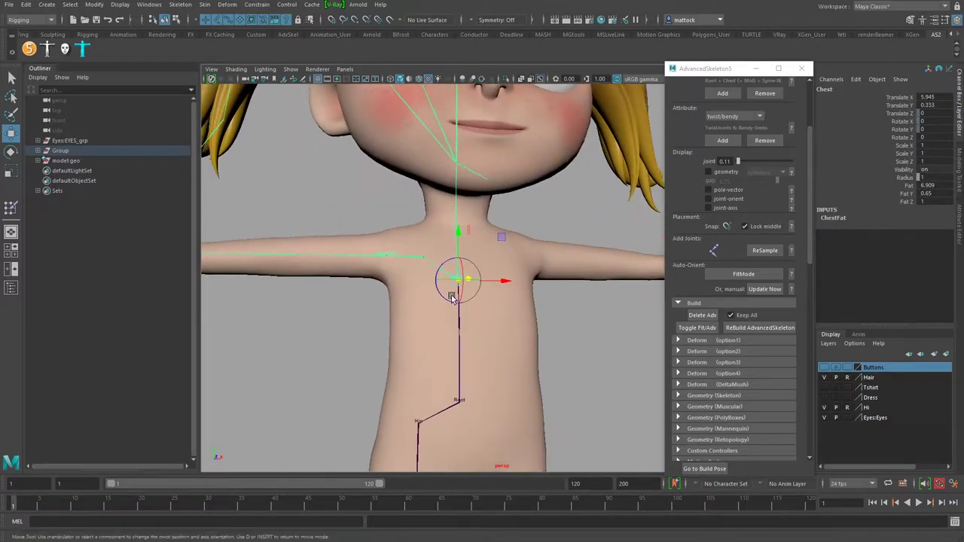
right_click_drag(311, 270, 447, 263, "alt")
middle_click_drag(447, 263, 463, 304, "alt")
left_click_drag(464, 303, 434, 299, "alt")
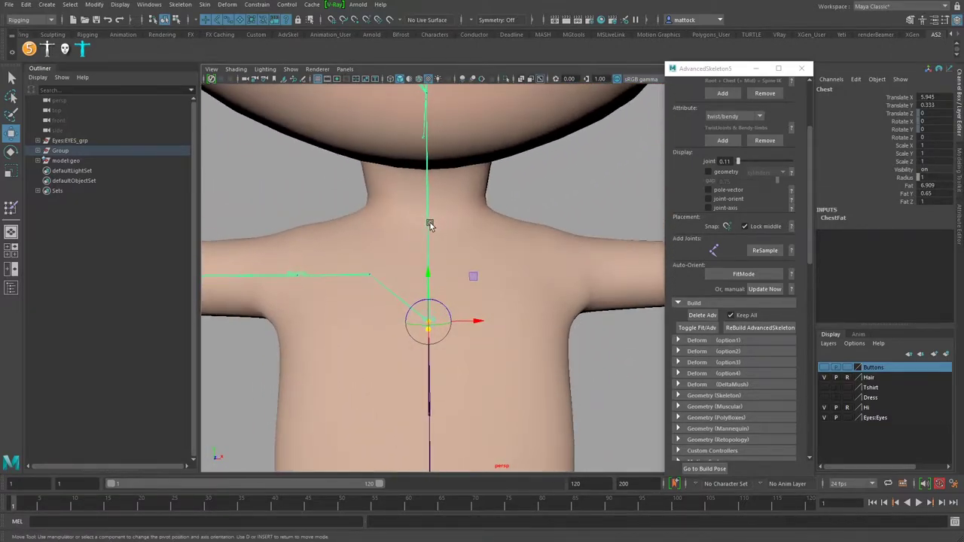
left_click(429, 224)
left_click_drag(470, 258, 442, 228, "alt")
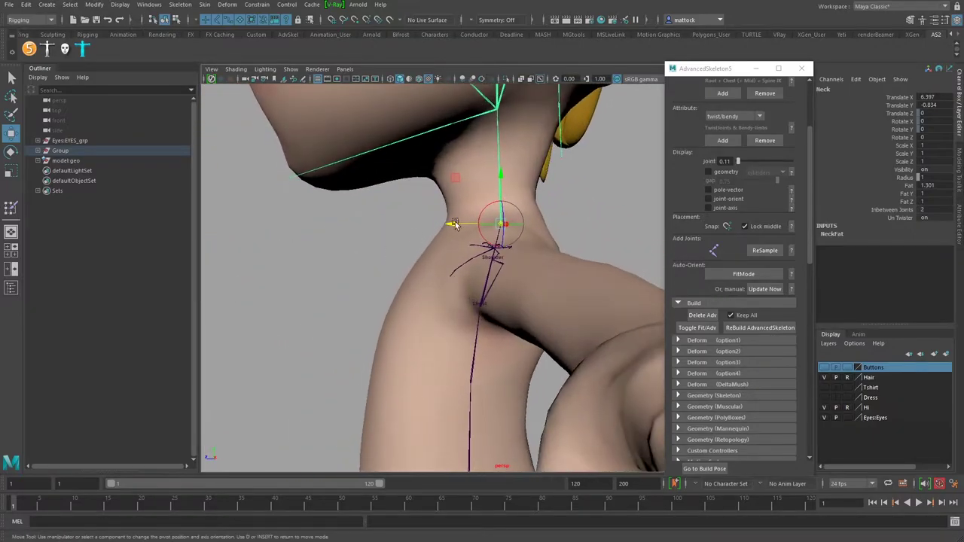
left_click_drag(501, 177, 499, 188)
- Examine how the arm joints run through the mesh between the shoulder and the hand
right_click_drag(500, 190, 413, 276, "alt")
left_click_drag(413, 276, 475, 263, "alt")
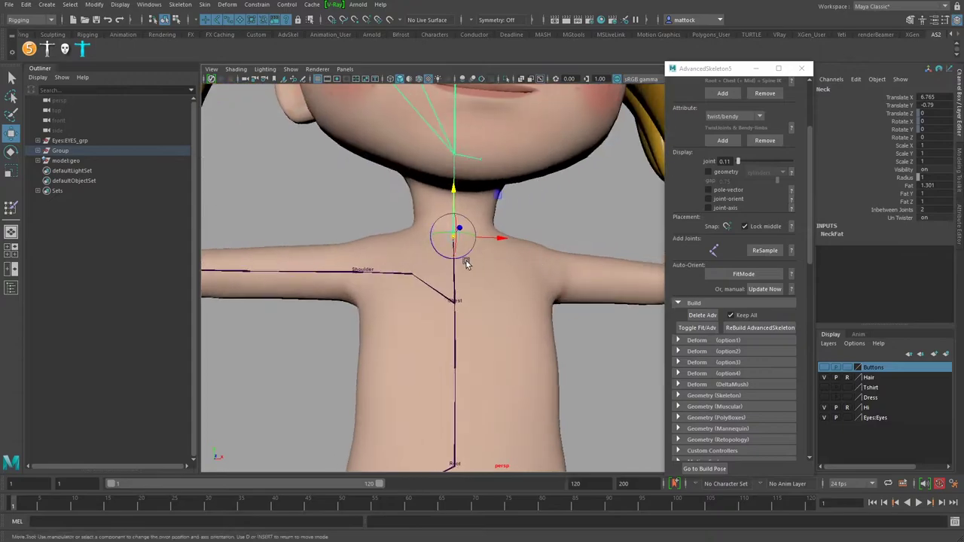
right_click_drag(559, 246, 327, 273, "alt")
left_click_drag(327, 273, 401, 268, "alt")
right_click_drag(401, 268, 459, 252, "alt")
left_click_drag(458, 252, 458, 249, "alt")
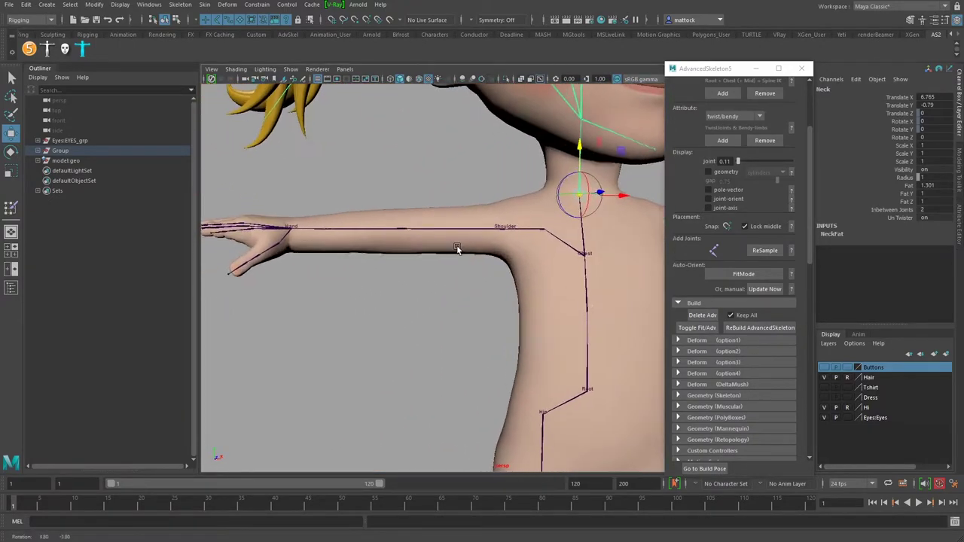
middle_click_drag(244, 252, 464, 263, "alt")
right_click_drag(464, 263, 539, 249, "alt")
middle_click_drag(539, 249, 395, 302, "alt")
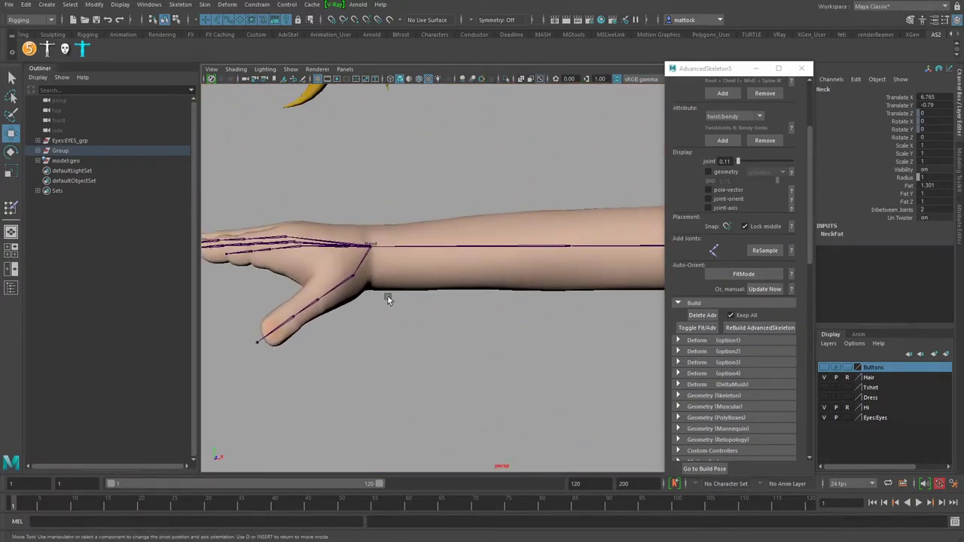
left_click_drag(388, 301, 365, 247, "alt")
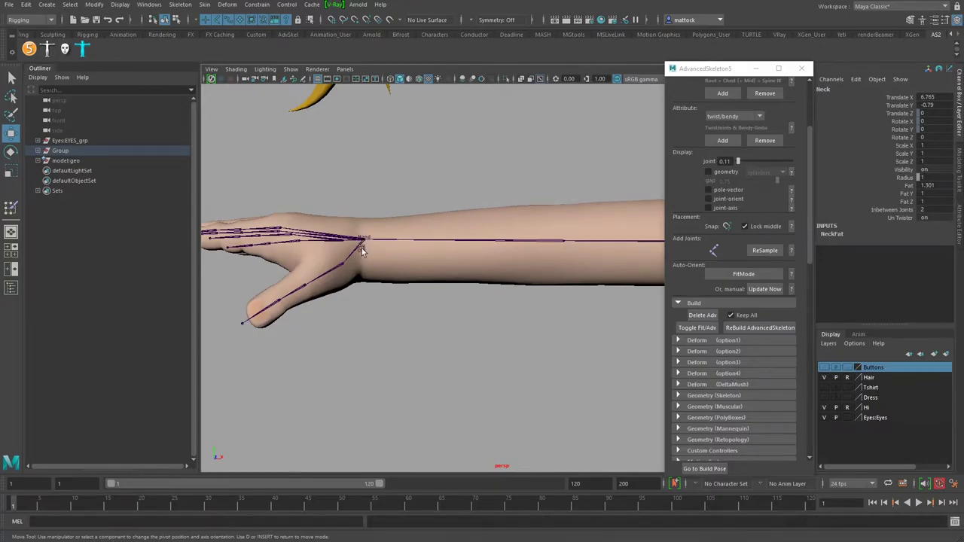
scroll(349, 218, "down", 5)
scroll(312, 253, "up", 4)
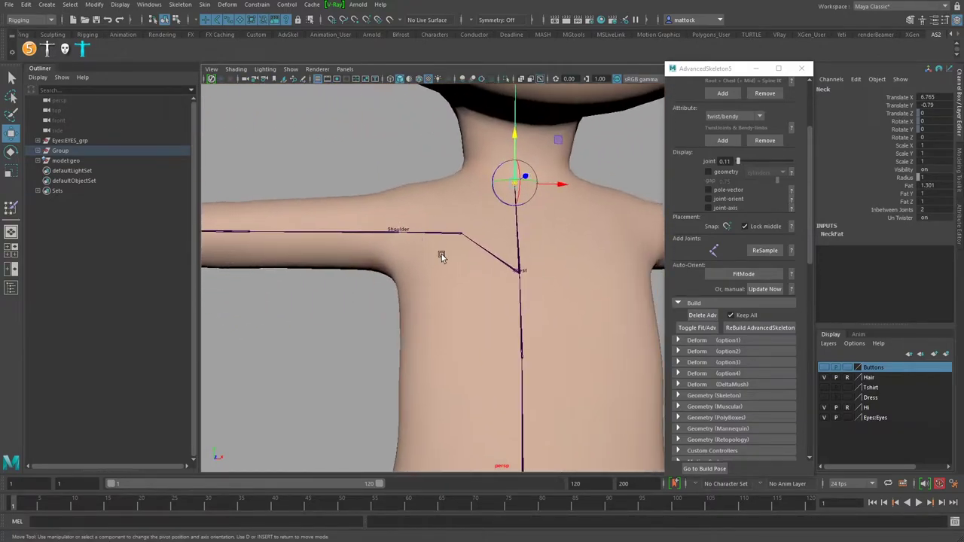
middle_click_drag(467, 288, 503, 286, "alt")
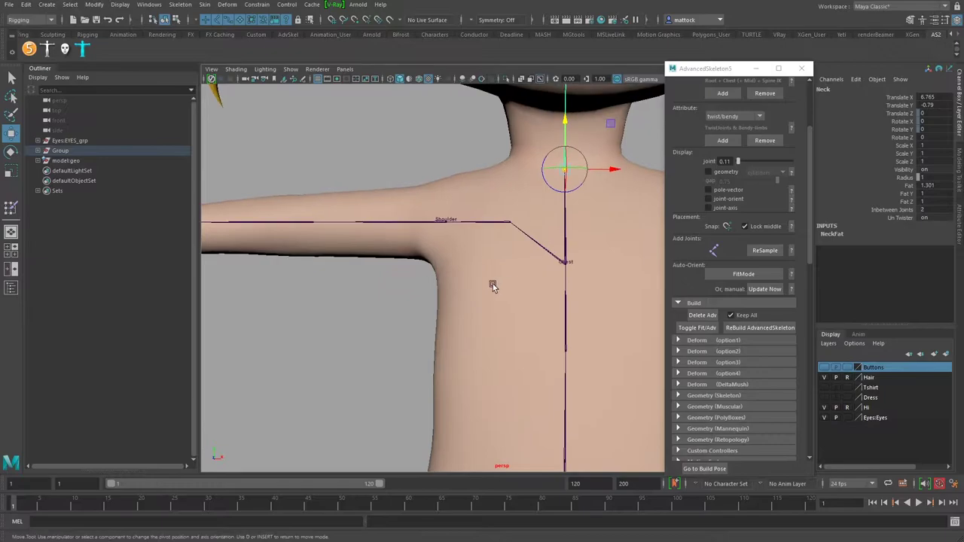
middle_click_drag(414, 263, 432, 290, "alt")
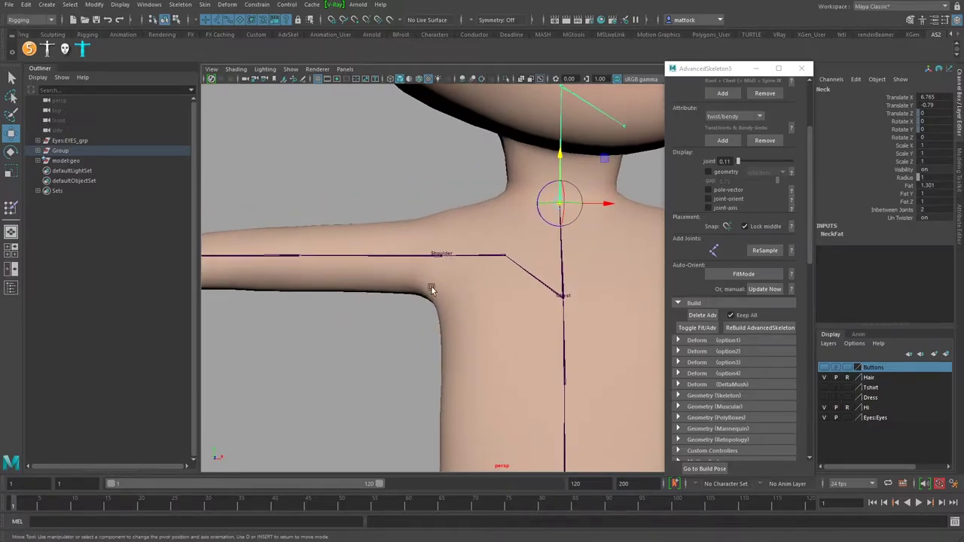
- Rotate the Scapula joint to Rotate Y 0.847 in a textured front view to realign the arm joints with the mesh
left_click(505, 259)
scroll(482, 250, "down", 5)
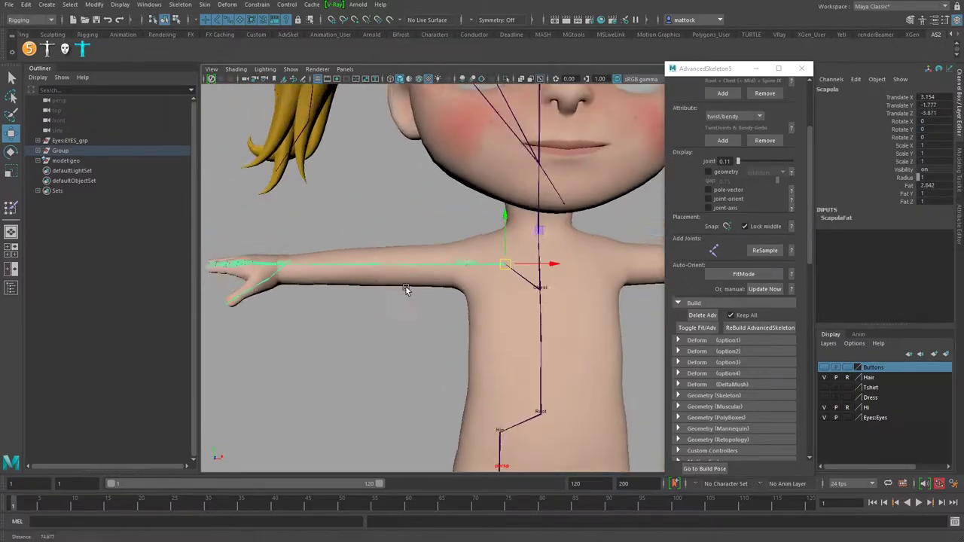
key("space")
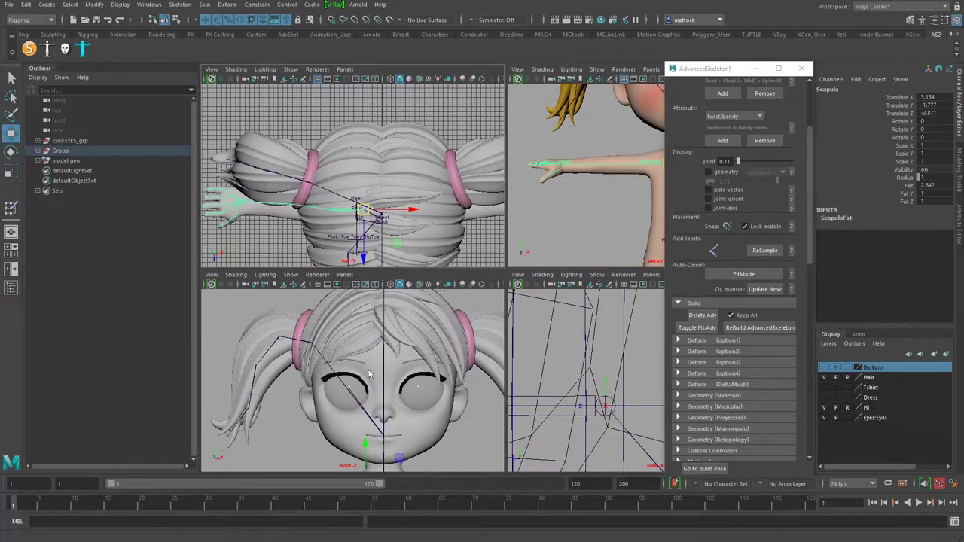
key("space")
middle_click_drag(382, 308, 418, 208, "alt")
key("6")
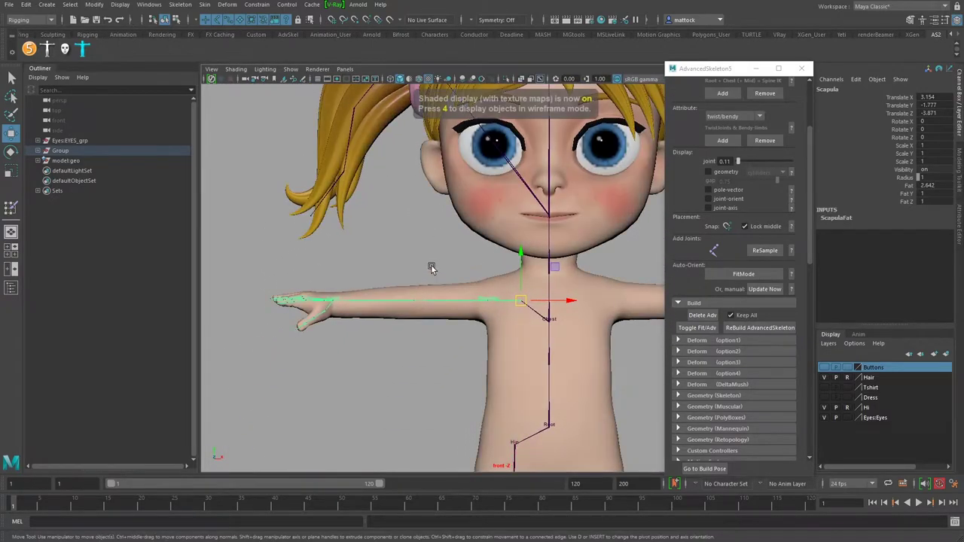
scroll(431, 269, "up", 5)
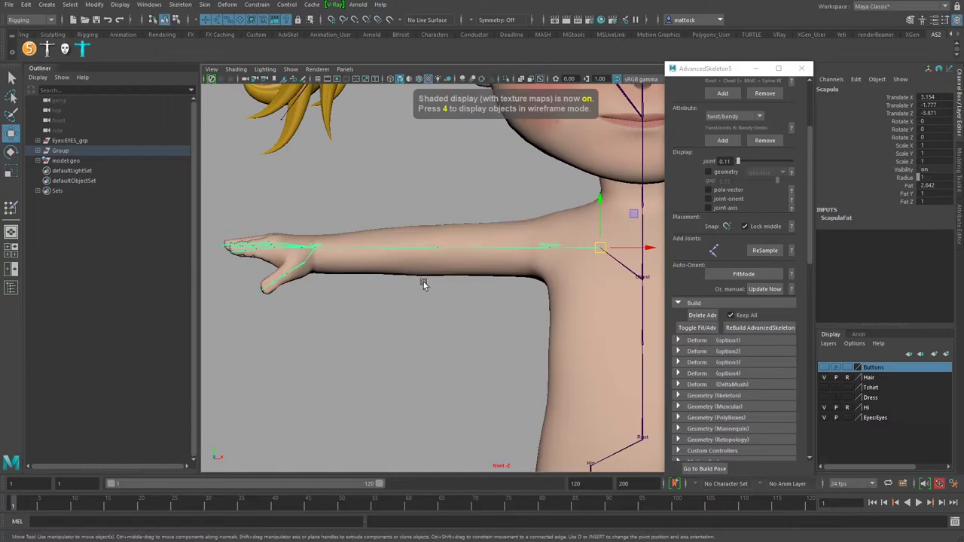
key("e")
left_click_drag(556, 271, 452, 323)
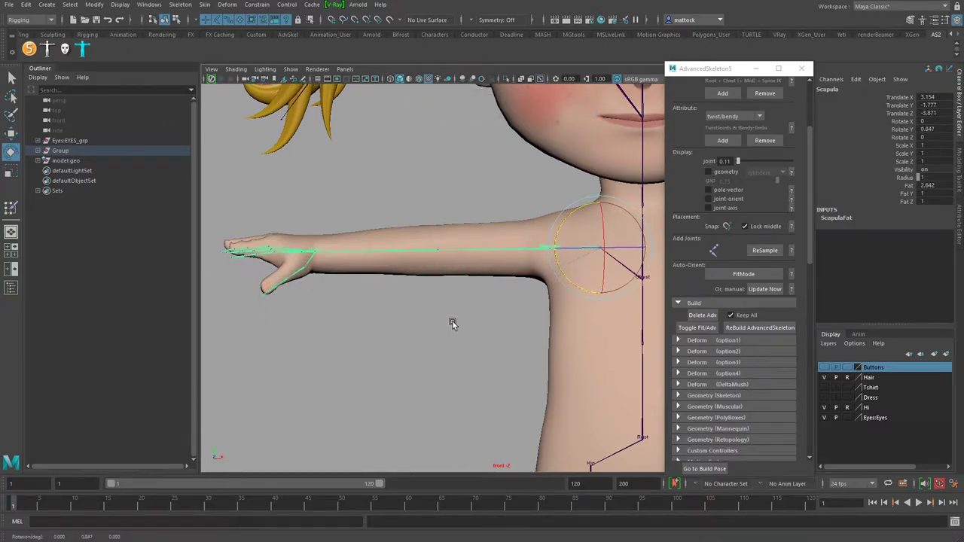
middle_click_drag(339, 289, 463, 315, "alt")
scroll(467, 324, "up", 5)
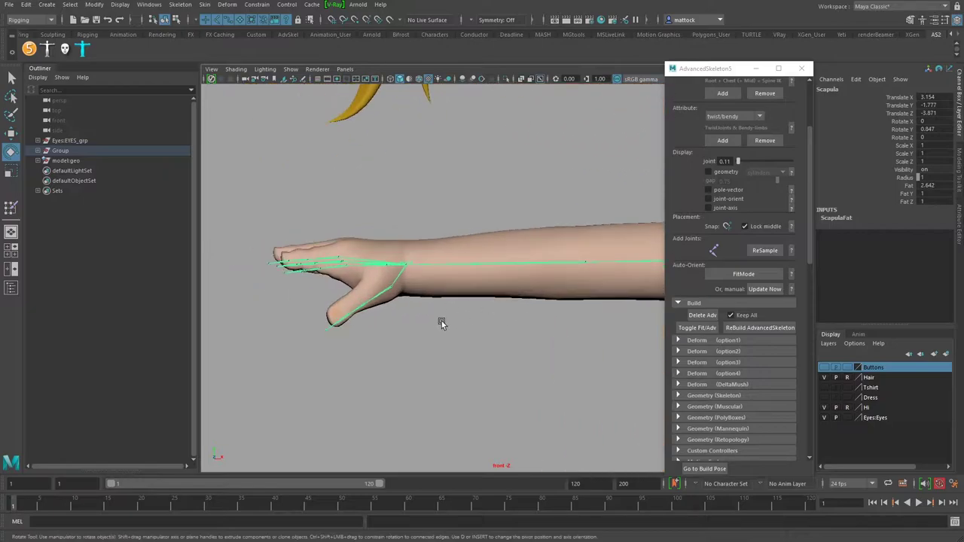
- Try adjusting a joint in the hand in the perspective view, then undo the change
key("space")
key("space")
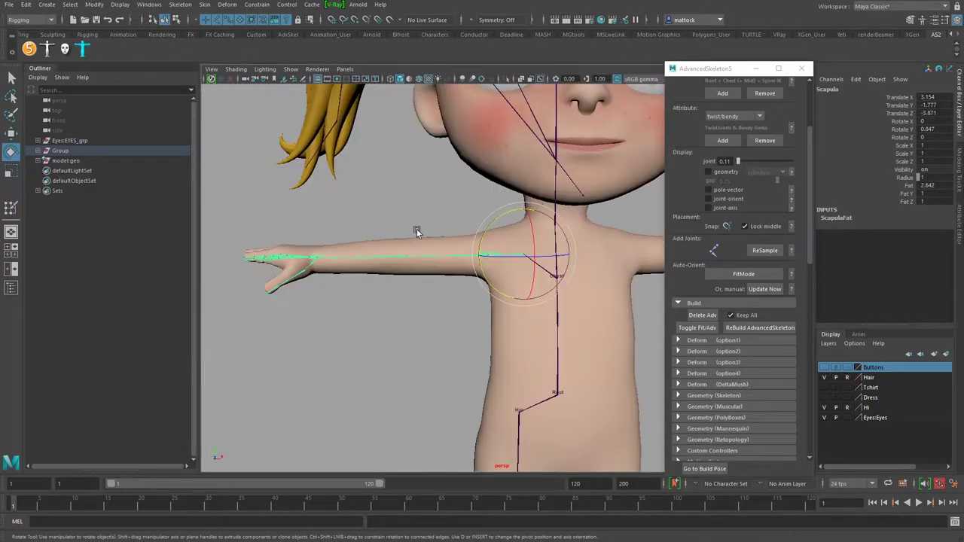
left_click_drag(440, 226, 469, 293, "alt")
middle_click_drag(469, 292, 447, 321, "alt")
scroll(446, 321, "up", 5)
left_click_drag(447, 320, 373, 249, "alt")
left_click(385, 287)
left_click_drag(391, 160, 424, 161)
key("ctrl+z")
- Select the base joints of the four fingers and reposition them together to fit the hand's knuckles
left_click(393, 280)
left_click_drag(393, 279, 339, 289, "alt")
right_click_drag(340, 288, 445, 291, "alt")
left_click_drag(444, 291, 420, 293, "alt")
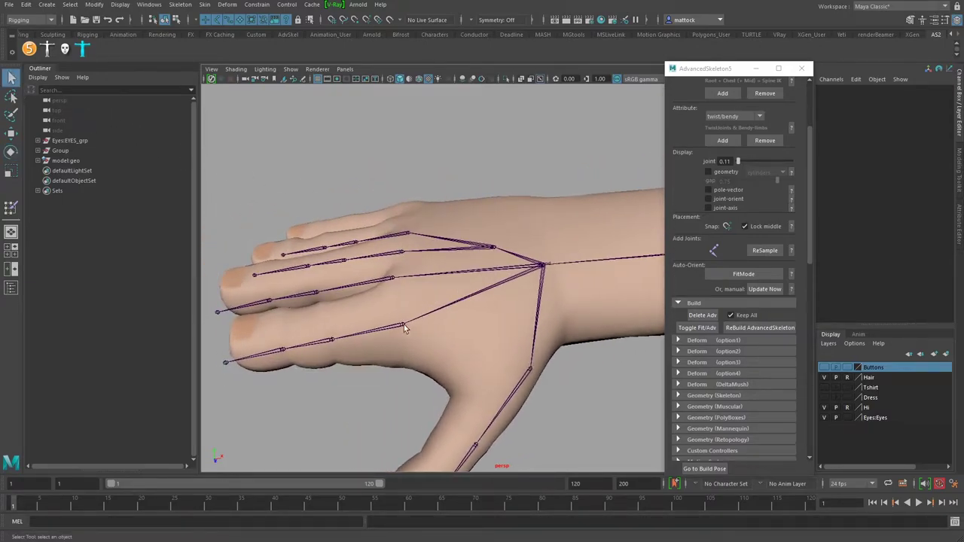
left_click(404, 328)
left_click(391, 274, "shift")
left_click(399, 256, "shift")
left_click(407, 233, "shift")
key("w")
left_click_drag(364, 241, 385, 292, "alt")
left_click_drag(419, 180, 383, 294)
left_click(353, 262)
left_click(472, 214)
left_click_drag(467, 185, 466, 188)
- Reposition the Scapula joint without its children, to about Translate X 3.072 and Y -1.082, using a side view of the torso
left_click_drag(424, 256, 487, 231, "alt")
left_click(452, 250)
left_click_drag(478, 269, 526, 245, "alt")
key("d")
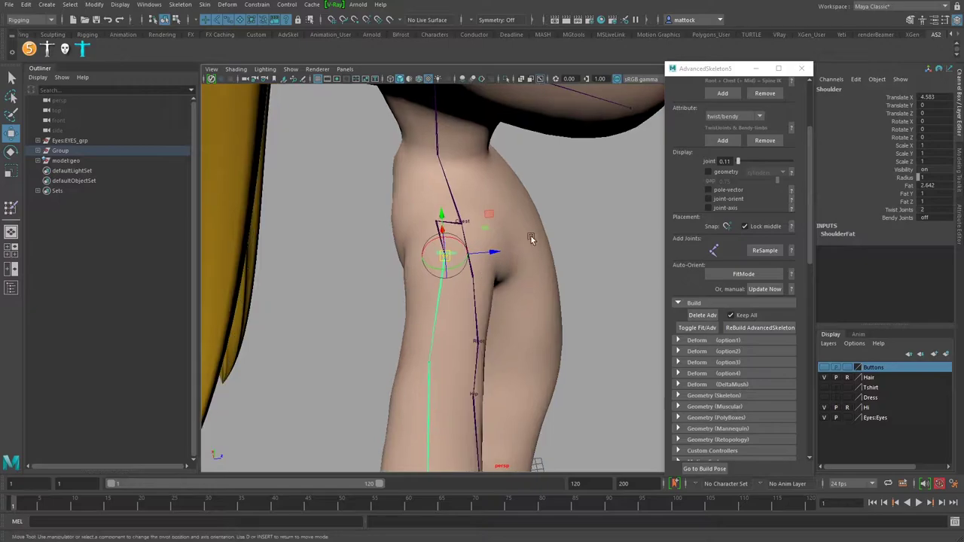
left_click(569, 208)
left_click(437, 220)
key("e")
left_click_drag(486, 219, 490, 216)
- Examine how the shoulder and arm joints sit inside the body from several angles
left_click_drag(532, 245, 428, 262, "alt")
scroll(517, 269, "down", 6)
middle_click_drag(517, 269, 423, 233, "alt")
right_click_drag(423, 233, 399, 245, "alt")
left_click_drag(398, 245, 454, 259, "alt")
middle_click_drag(382, 256, 402, 313, "alt")
left_click_drag(402, 314, 268, 309, "alt")
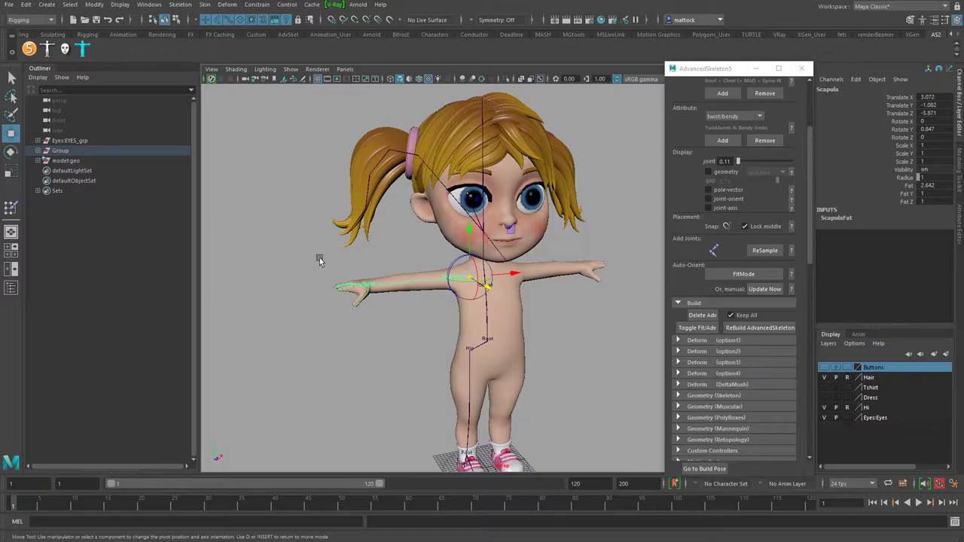
right_click_drag(291, 301, 405, 311, "alt")
left_click_drag(392, 321, 372, 323, "alt")
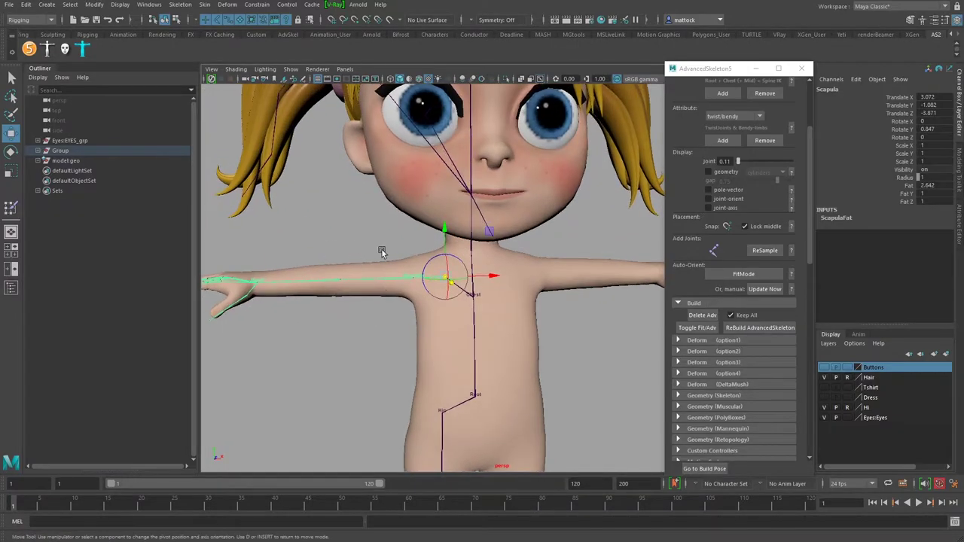
key("d")
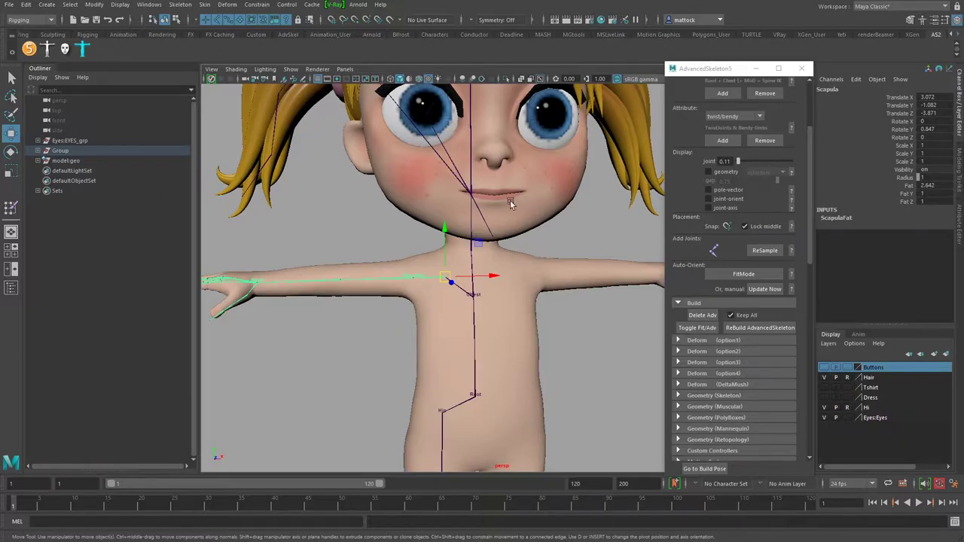
- Move the pigtail1 joint without its children to the centre of the pink hair tie, about Translate X 19.737, Y -6.709, Z -16.047
right_click_drag(515, 207, 434, 206, "alt")
middle_click_drag(434, 206, 439, 292, "alt")
right_click_drag(286, 277, 361, 276, "alt")
middle_click_drag(362, 275, 449, 278, "alt")
left_click_drag(450, 279, 422, 287, "alt")
middle_click_drag(278, 266, 280, 319, "alt")
right_click_drag(280, 319, 473, 267, "alt")
left_click(405, 211)
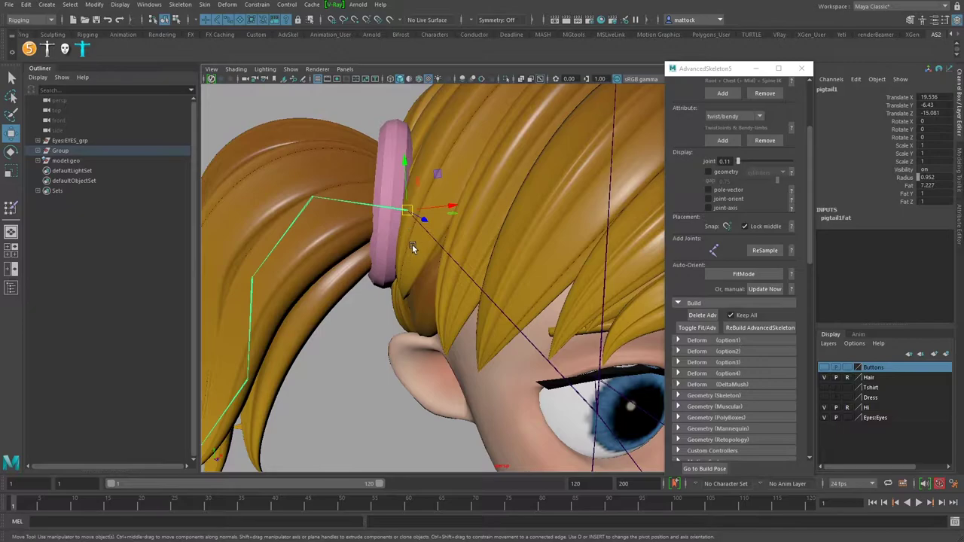
left_click_drag(406, 292, 439, 296, "alt")
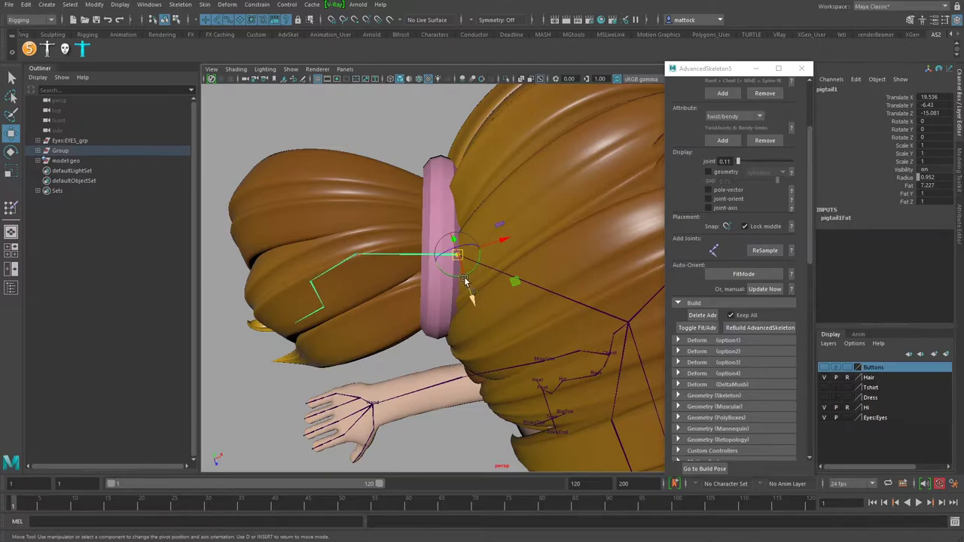
left_click_drag(404, 139, 368, 122)
left_click_drag(405, 244, 397, 267, "alt")
left_click_drag(420, 318, 402, 212, "alt")
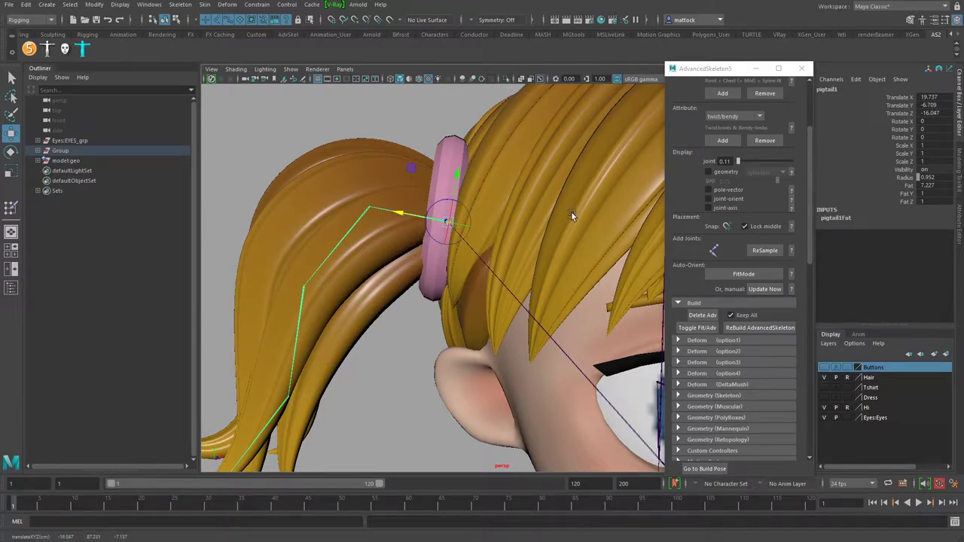
right_click_drag(568, 217, 430, 237, "alt")
middle_click_drag(424, 253, 420, 235, "alt")
key("Insert")
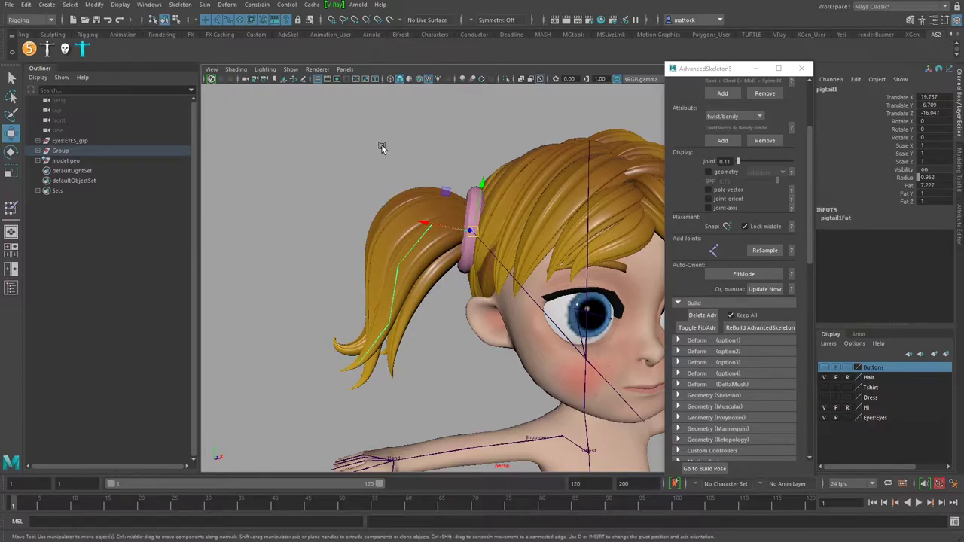
- Select the pigtail chain's first joint, pigtail1, and its last joint, joint5, and open ReSample for them
middle_click_drag(439, 271, 424, 231, "alt")
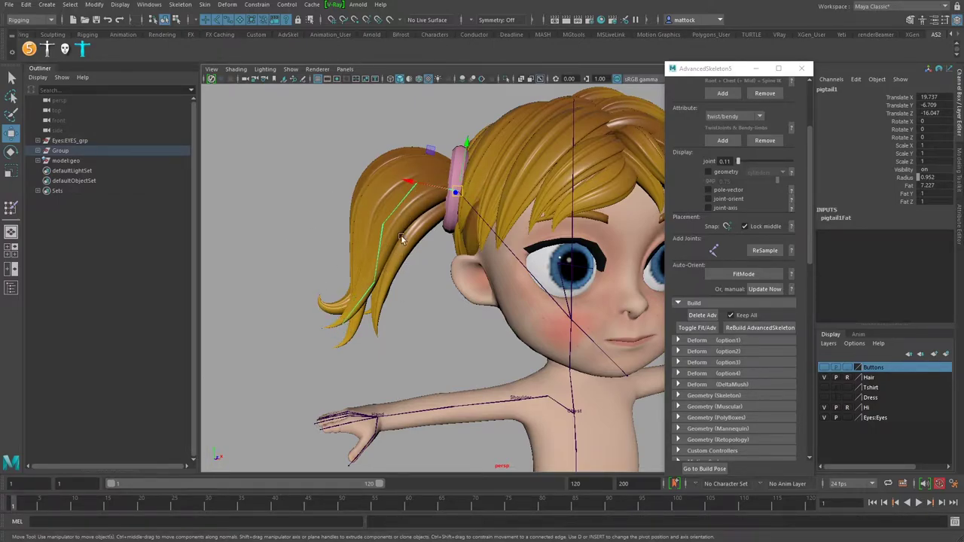
scroll(424, 240, "up", 3)
scroll(423, 238, "down", 1)
left_click_drag(423, 237, 411, 250, "alt")
key("q")
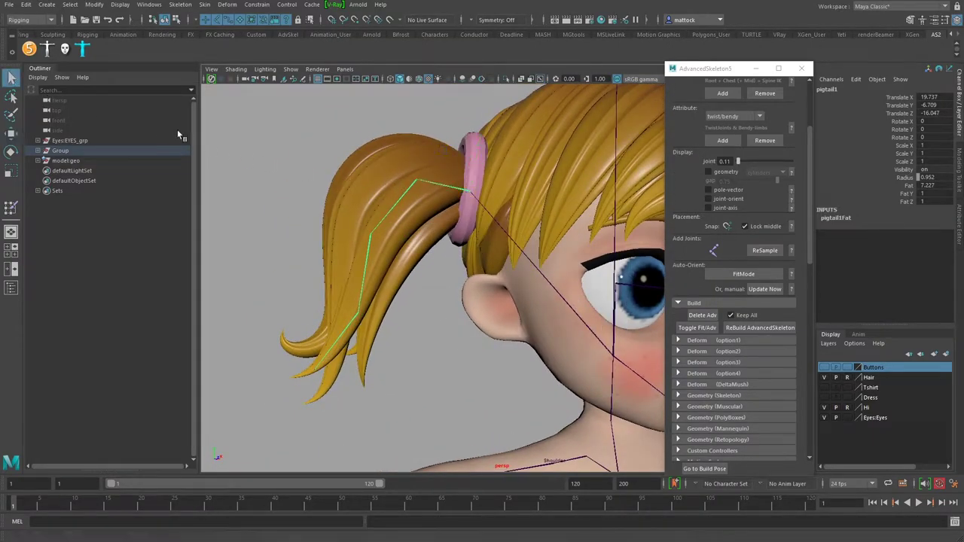
left_click_drag(418, 195, 448, 218, "alt")
left_click(433, 267)
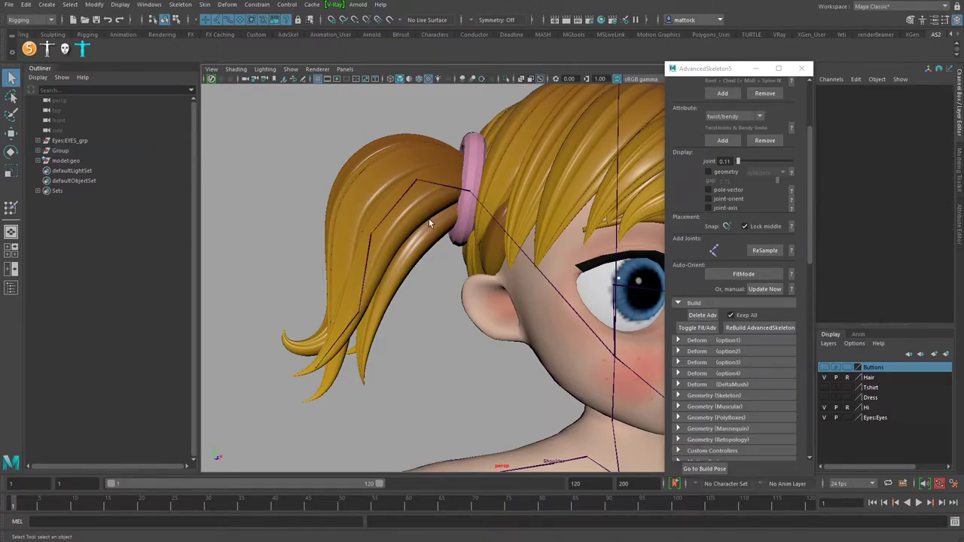
left_click(468, 195)
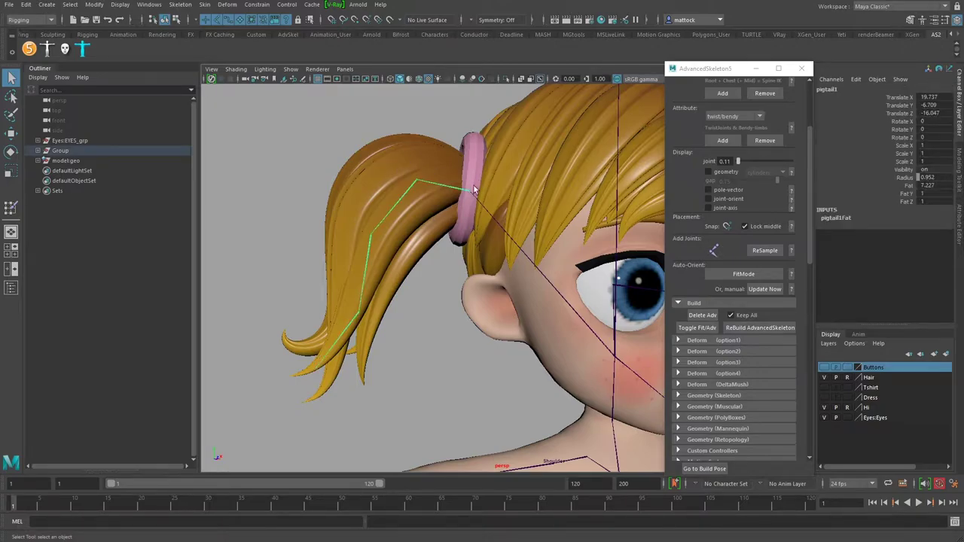
left_click(317, 371)
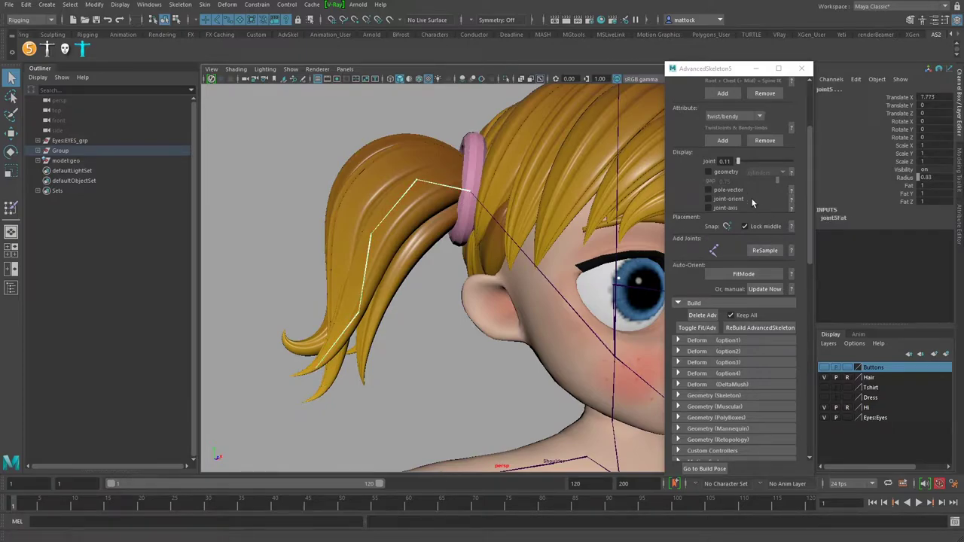
left_click(766, 251)
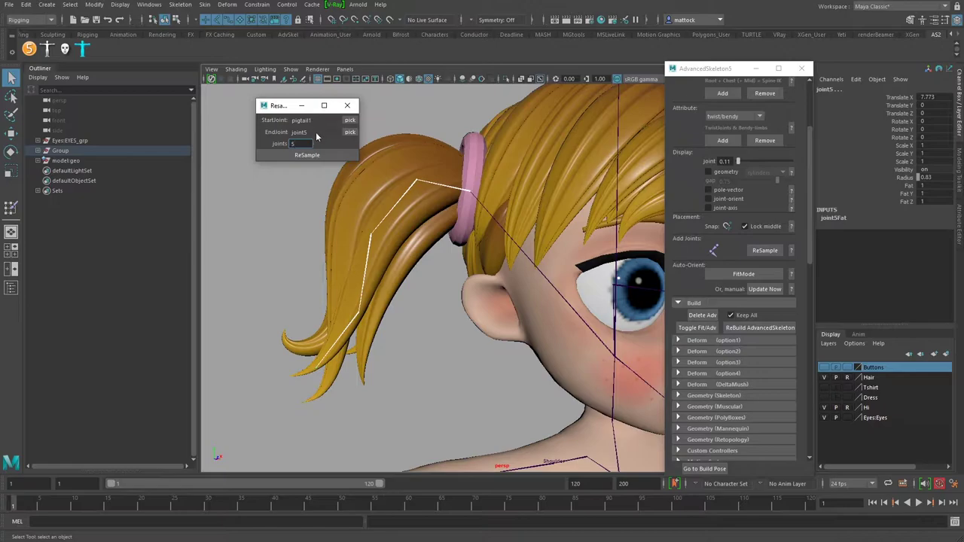
- Try resampling the pigtail chain from pigtail1 to joint5 with 10 joints
left_click(336, 156)
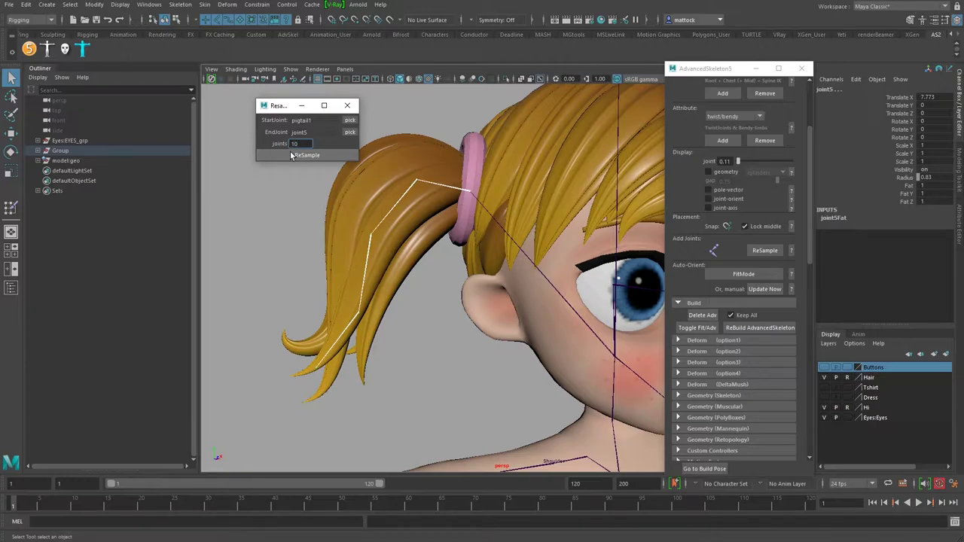
left_click(292, 155)
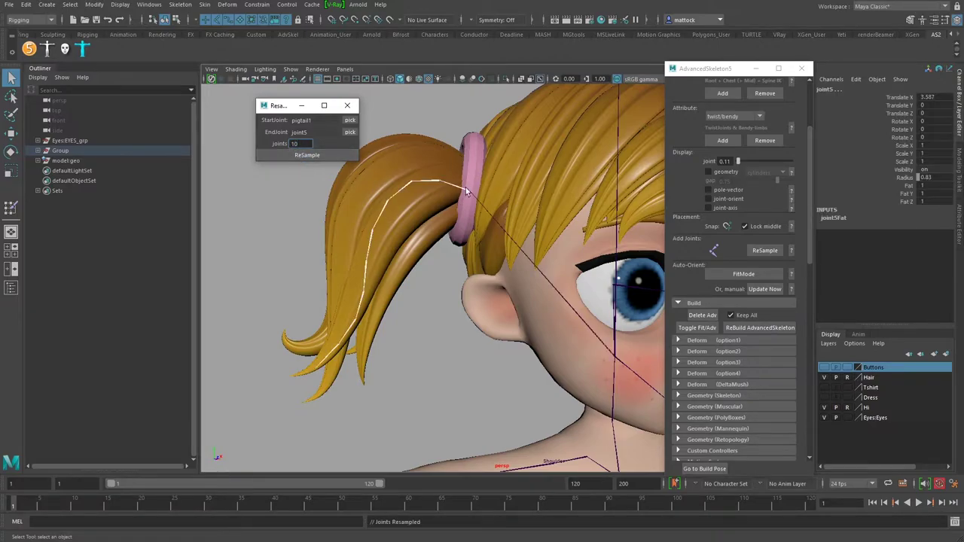
left_click_drag(332, 329, 297, 315, "alt")
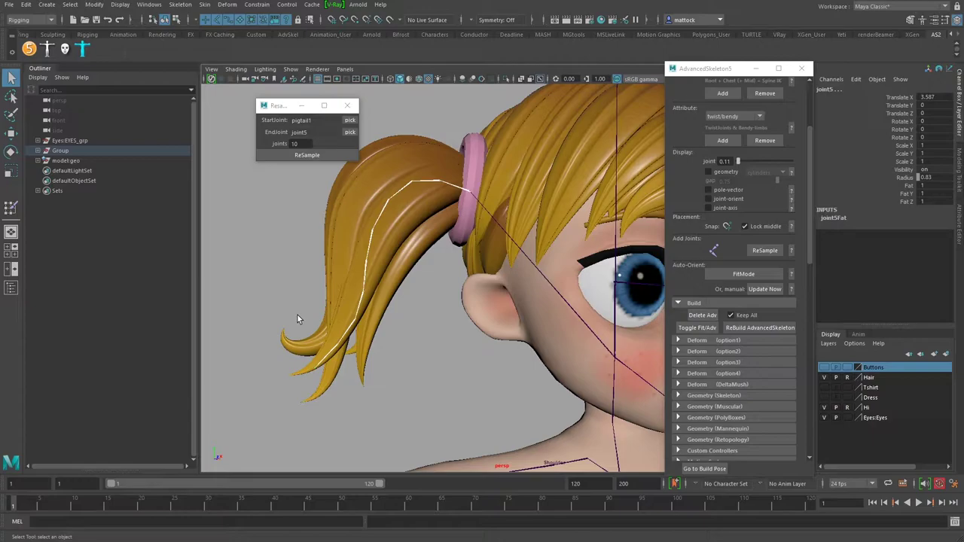
- Try resampling the pigtail chain with 7 joints and check how it follows the hair
double_click(294, 143)
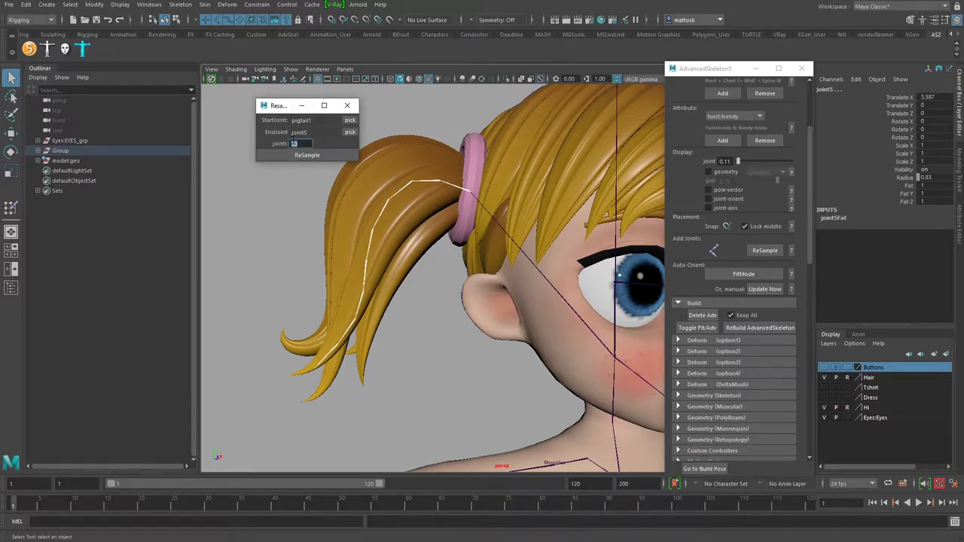
left_click(300, 156)
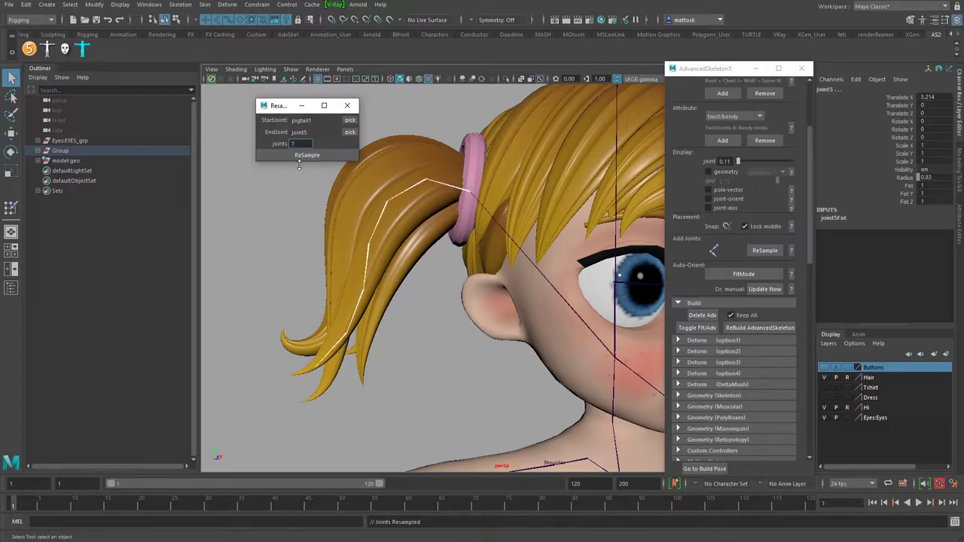
left_click_drag(270, 232, 301, 228, "alt")
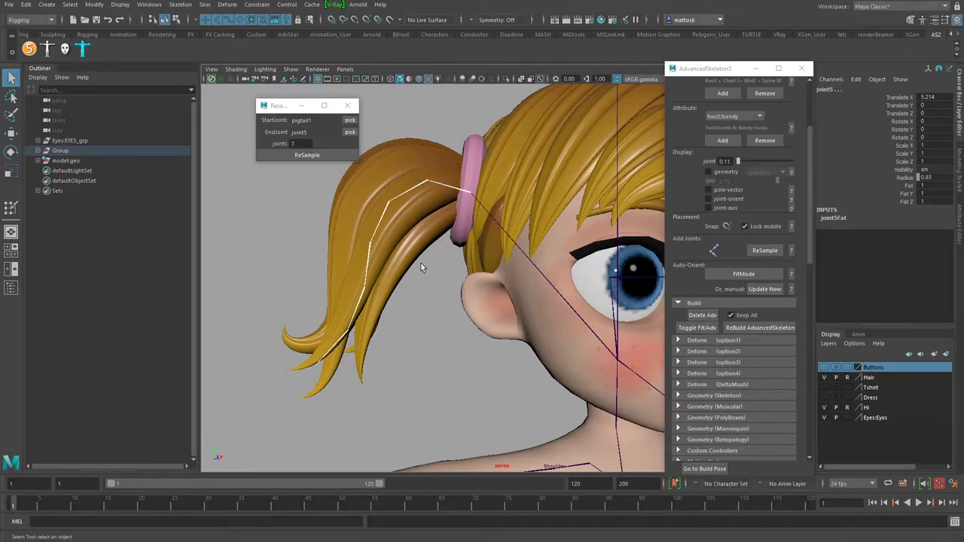
- Try resampling the pigtail chain with 6 joints and check its shape against the hair
double_click(292, 143)
type("6")
left_click(306, 155)
mouse_move(331, 213)
left_mouse_down("alt")
mouse_move(321, 216)
mouse_move(334, 230)
left_mouse_up("alt")
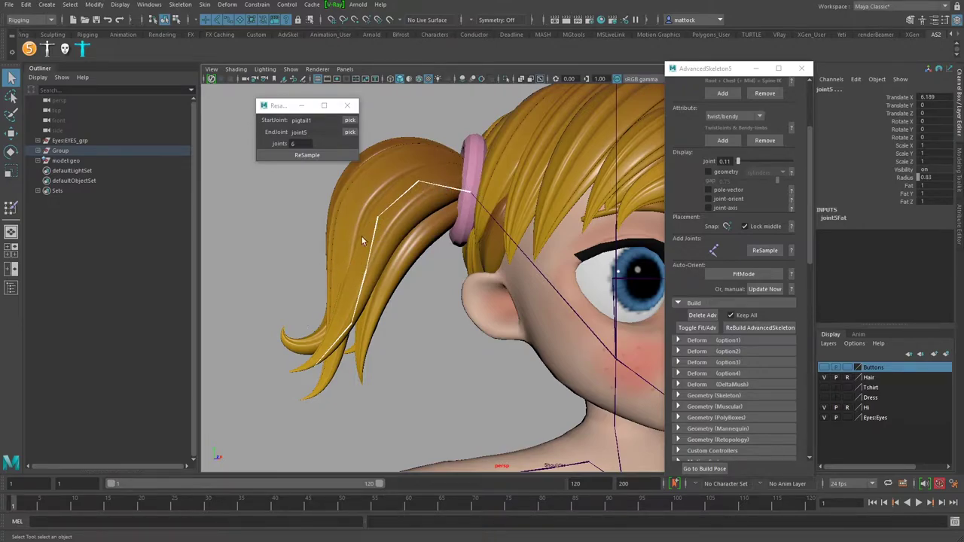
- Resample the pigtail chain with 7 joints and close the ReSample dialog
left_click_drag(300, 144, 280, 146)
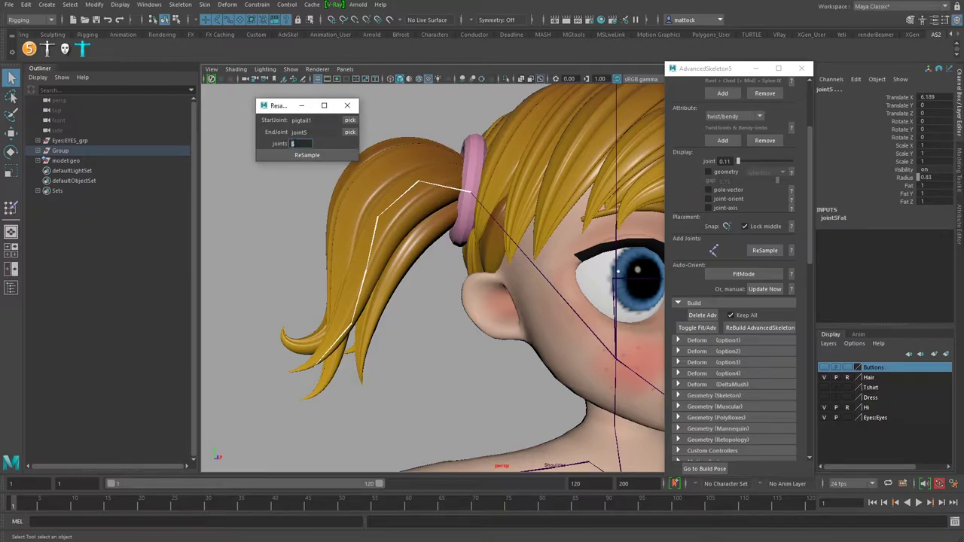
type("7")
left_click(323, 156)
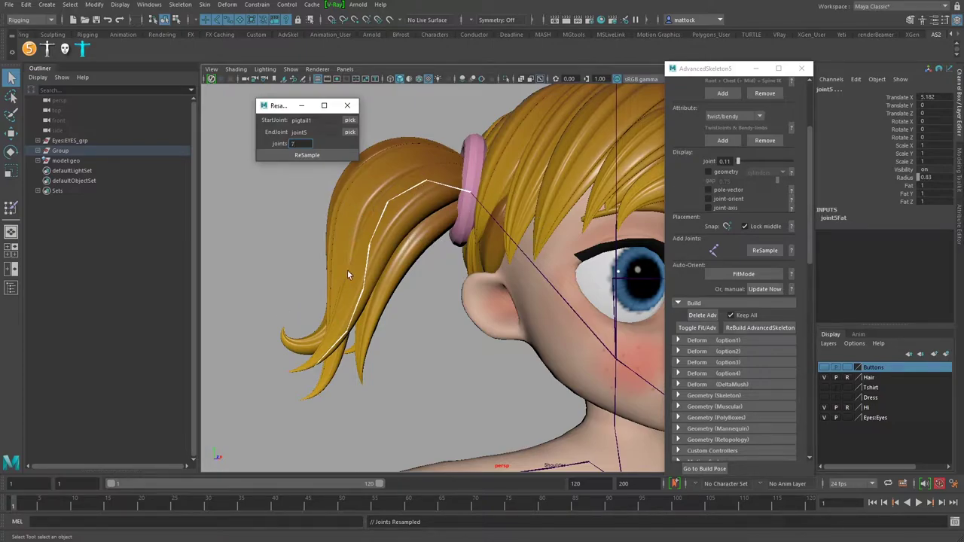
left_click_drag(542, 230, 385, 245, "alt")
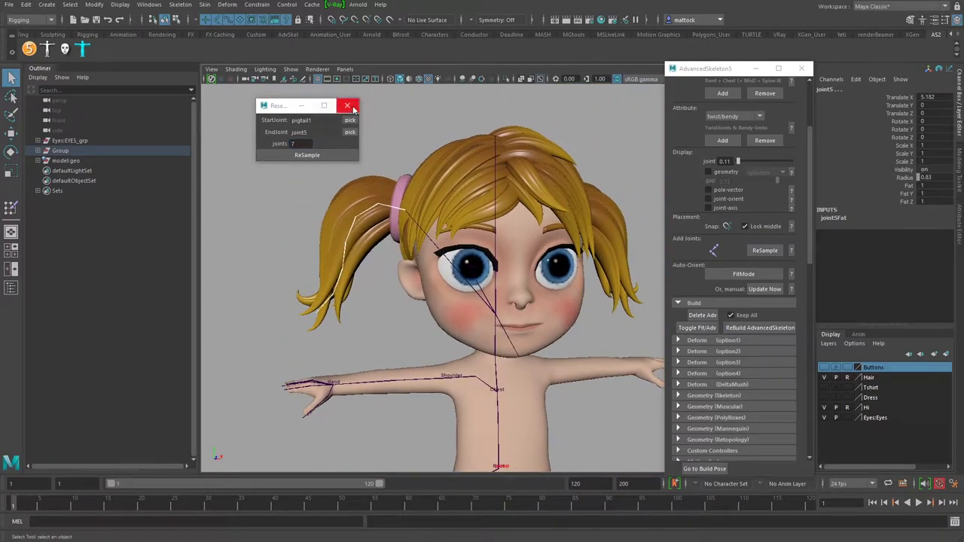
left_click(347, 105)
- Review the whole fit skeleton in the full-body view and rebuild the AdvancedSkeleton rig with Keep All enabled
middle_click_drag(430, 302, 369, 222, "alt")
scroll(369, 222, "down", 4)
left_click_drag(368, 223, 383, 245, "alt")
middle_click_drag(387, 310, 366, 232, "alt")
left_click_drag(365, 232, 390, 228, "alt")
middle_click_drag(391, 227, 399, 277, "alt")
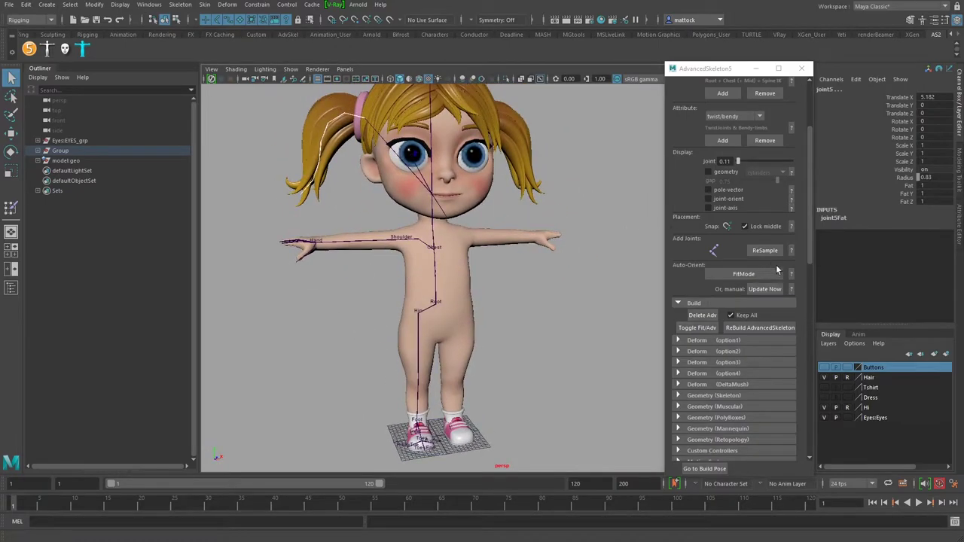
left_click(756, 331)
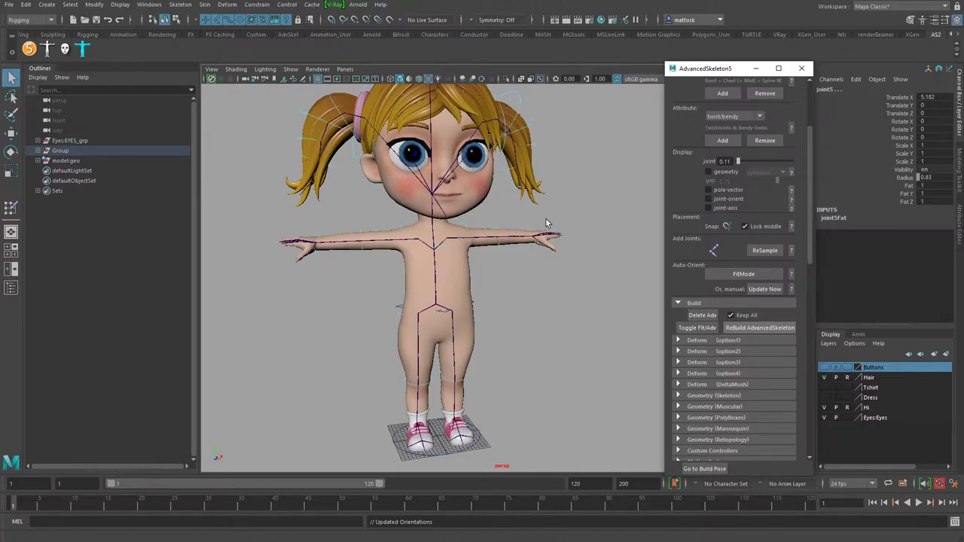
left_click(437, 470)
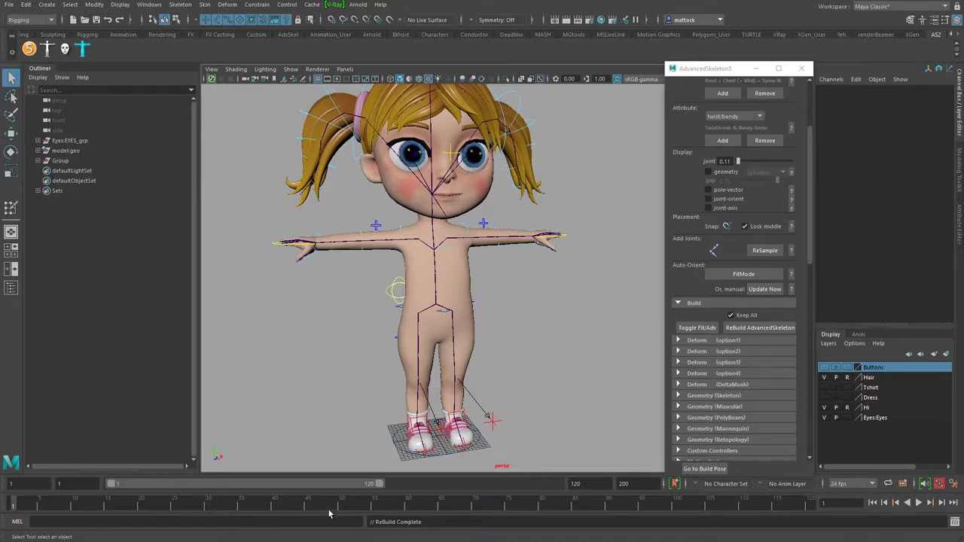
- Test-rotate the character's right pigtail FK controls, including FKpigtail4_R, and undo the rotation
scroll(399, 211, "up", 10)
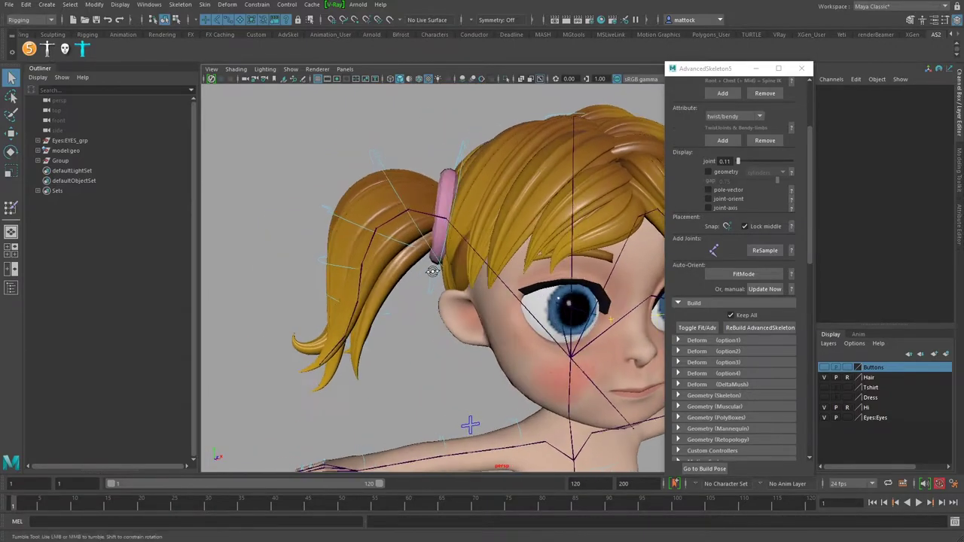
left_click_drag(379, 256, 380, 240, "alt")
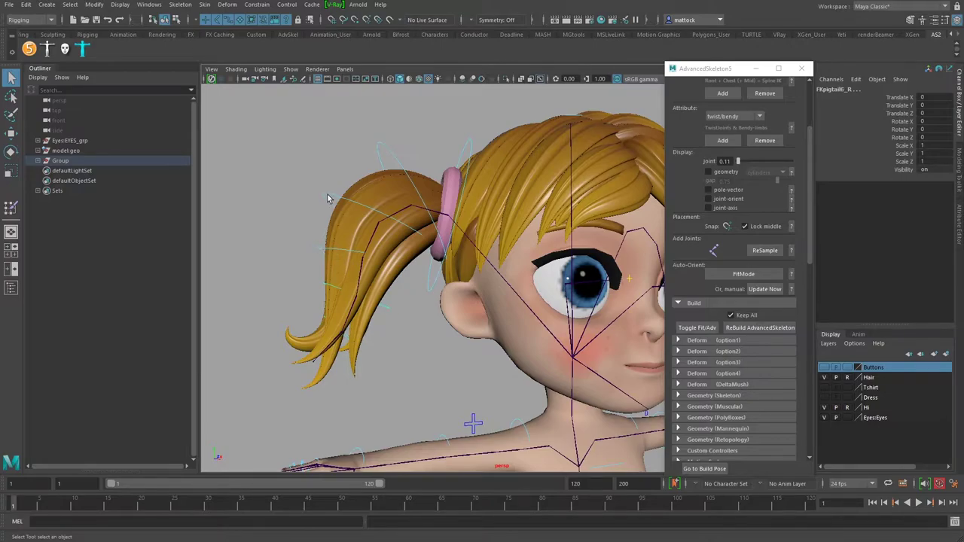
right_click_drag(484, 196, 321, 224, "alt")
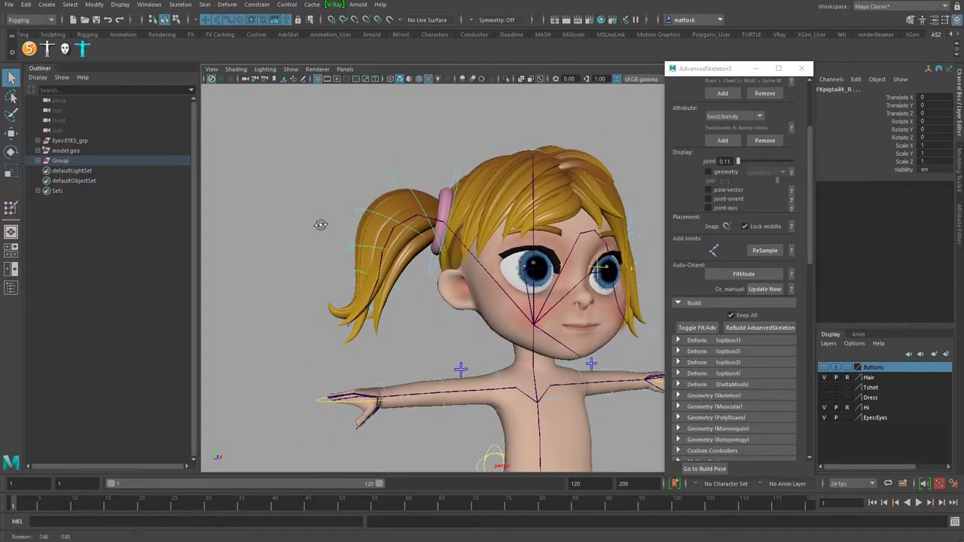
key("e")
left_click_drag(414, 176, 419, 207)
key("ctrl+z")
key("ctrl+z")
key("ctrl+z")
key("ctrl+z")
key("ctrl+z")
key("ctrl+z")
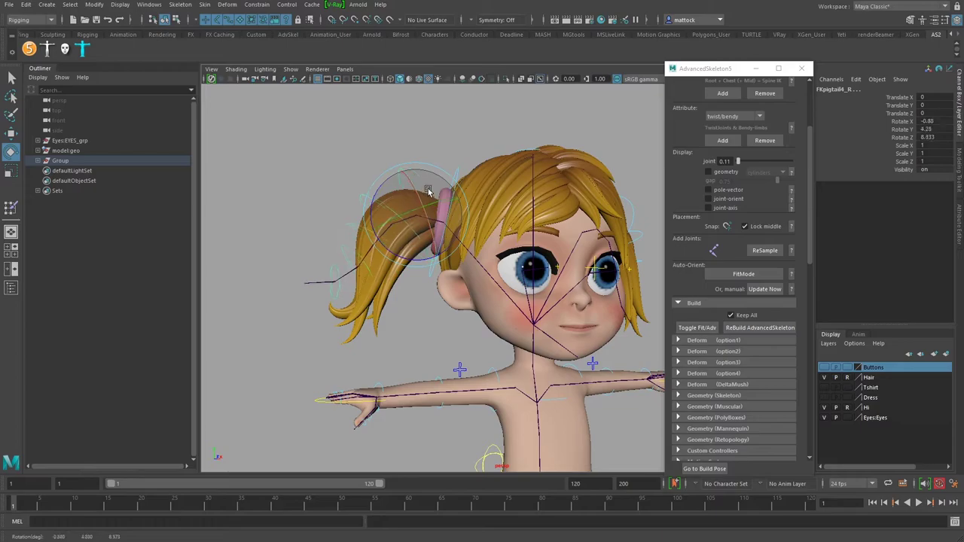
- Examine the rebuilt rig's hand and finger joints up close from several angles
middle_click_drag(489, 225, 394, 195, "alt")
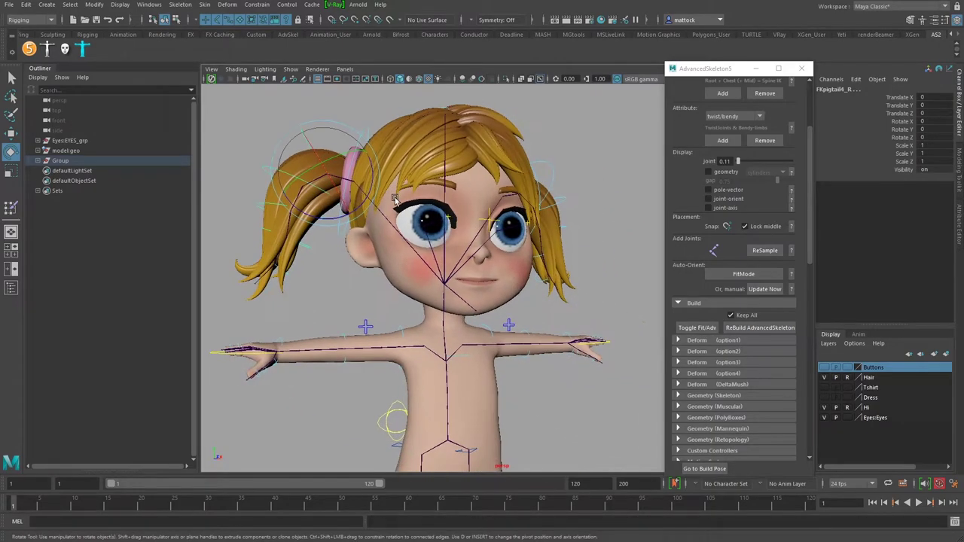
middle_click_drag(378, 404, 388, 279, "alt")
left_click_drag(387, 279, 475, 305, "alt")
scroll(276, 299, "up", 3)
middle_click_drag(276, 299, 437, 292, "alt")
scroll(436, 291, "up", 5)
left_click_drag(437, 292, 389, 279, "alt")
middle_click_drag(222, 243, 422, 291, "alt")
left_click_drag(421, 291, 324, 162, "alt")
left_click(370, 175)
key("ctrl+z")
key("ctrl+z")
- Clear the selection and toggle from the advanced rig back to the fit skeleton
left_click(346, 305)
left_click_drag(346, 305, 405, 303, "alt")
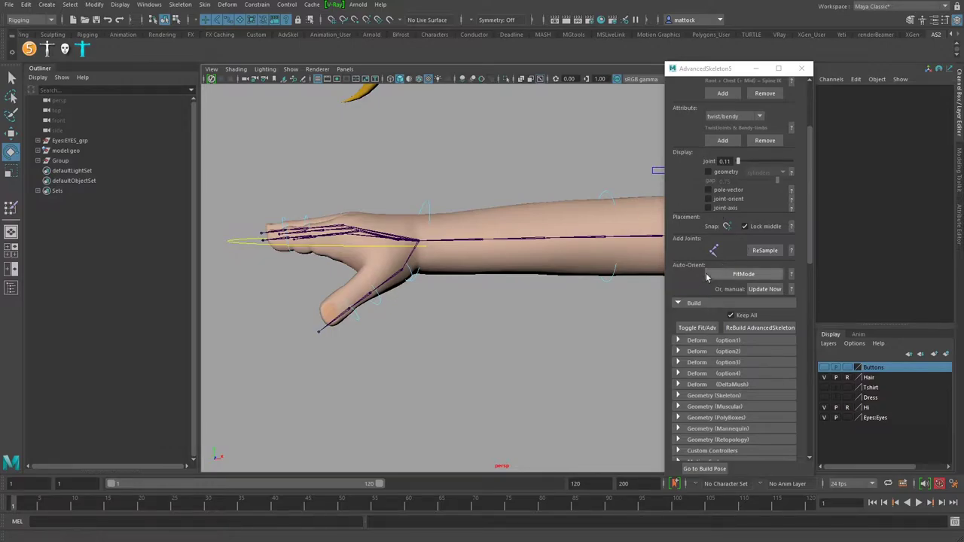
left_click(698, 328)
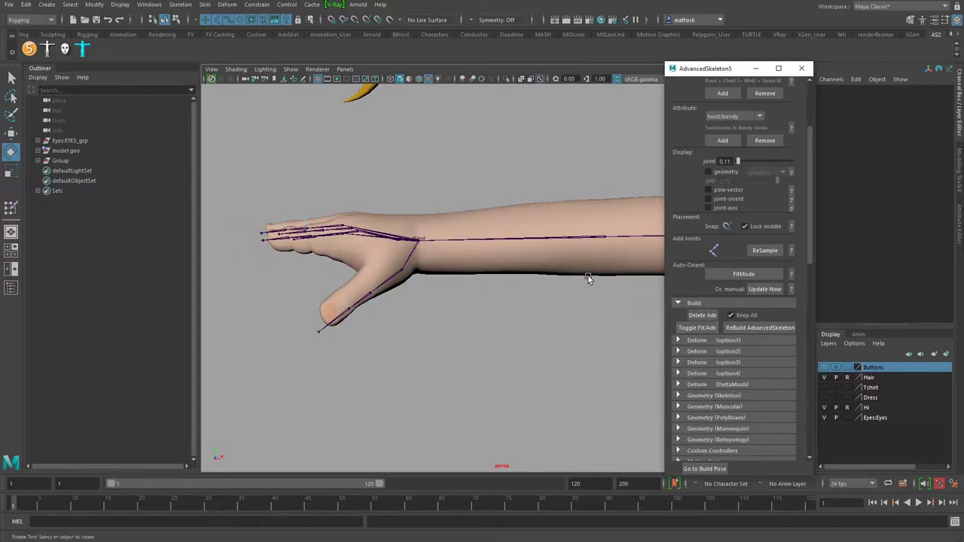
- Move the thumb's base fit joint (ThumbFinger1) to translate values 1.124, 2.56, -1.279 inside the right hand mesh
left_click(403, 276)
key("w")
left_click_drag(430, 315, 415, 304, "alt")
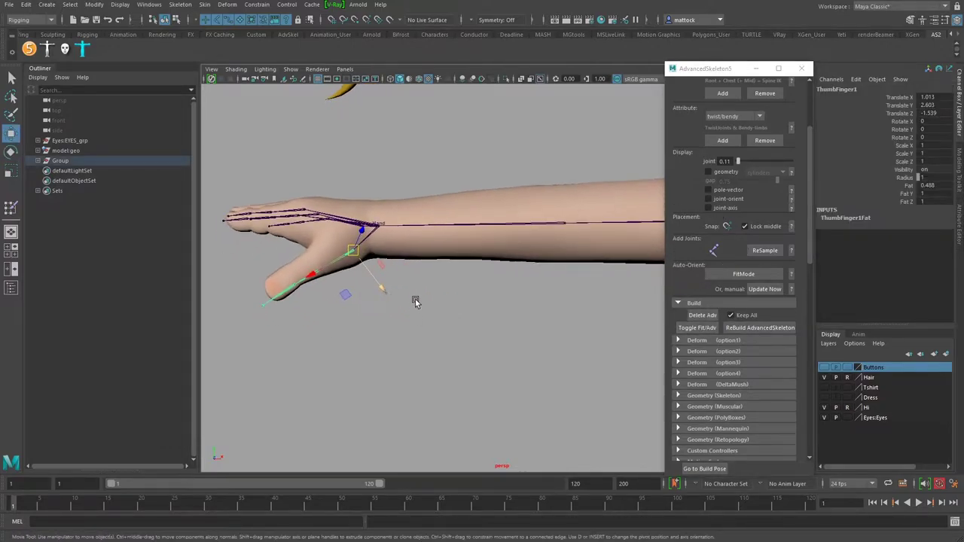
left_click_drag(355, 251, 354, 247)
left_click_drag(366, 282, 444, 300, "alt")
middle_click_drag(444, 293, 315, 266, "alt")
left_click_drag(423, 297, 383, 303, "alt")
- Rebuild the AdvancedSkeleton rig with Keep All enabled and clear the selection
scroll(382, 302, "down", 4)
middle_click_drag(644, 281, 503, 273, "alt")
right_click_drag(502, 272, 444, 279, "alt")
mouse_move(444, 279)
left_mouse_down("alt")
mouse_move(376, 291)
mouse_move(429, 275)
mouse_move(453, 281)
left_mouse_up("alt")
right_click_drag(454, 282, 410, 290, "alt")
left_click(772, 328)
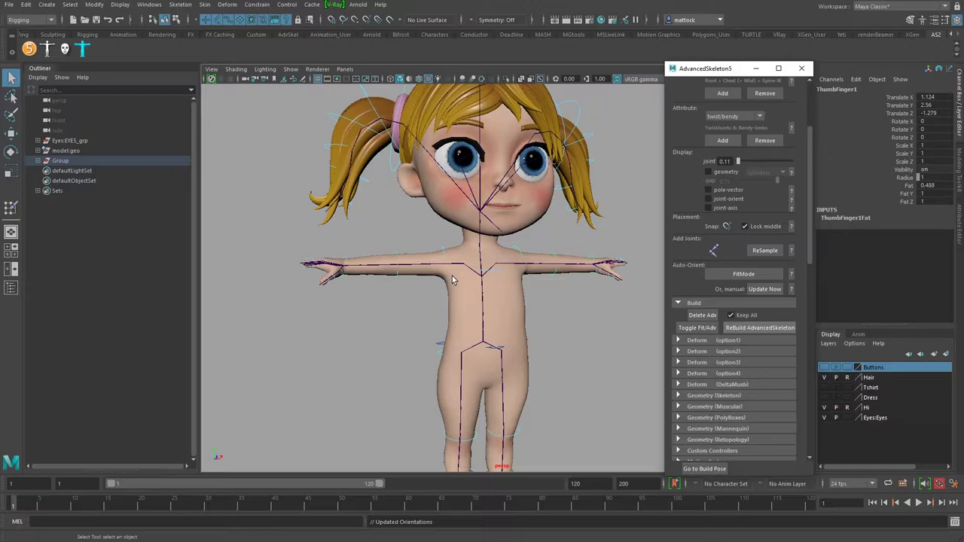
left_click(494, 252)
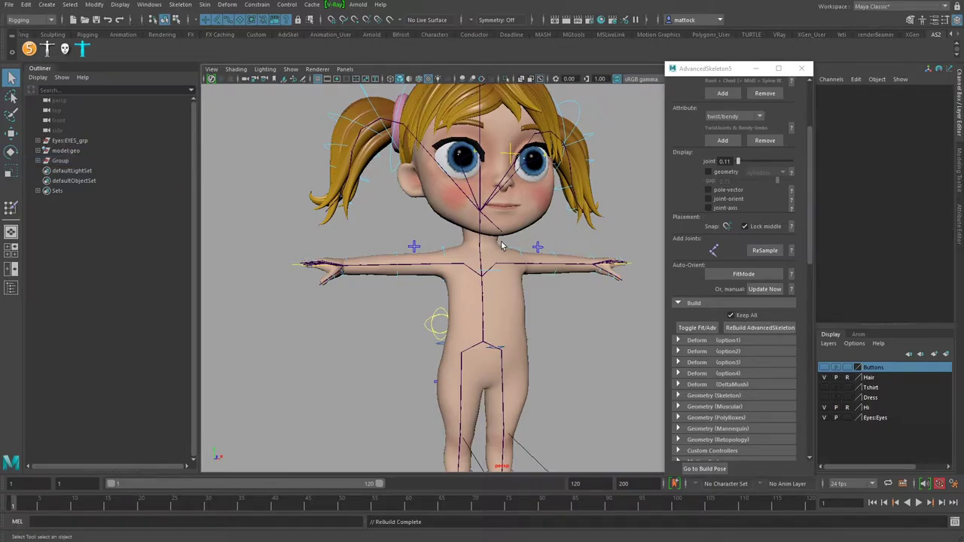
- Examine the rebuilt thumb, finger and forearm joints of the right hand up close
scroll(467, 258, "down", 2)
left_click_drag(454, 260, 446, 282, "alt")
scroll(391, 237, "up", 4)
middle_click_drag(391, 237, 435, 324, "alt")
scroll(435, 323, "up", 3)
scroll(435, 329, "down", 3)
scroll(461, 283, "up", 6)
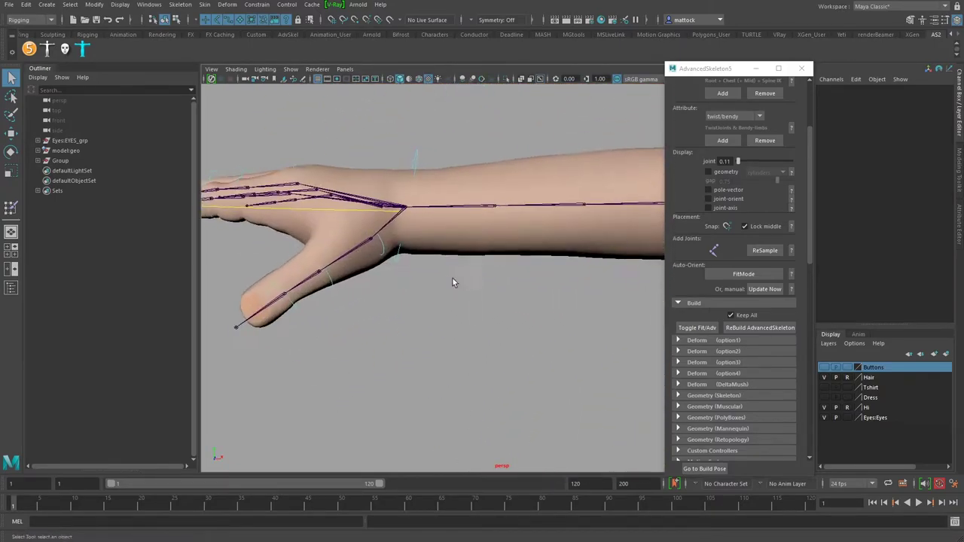
scroll(396, 259, "down", 4)
middle_click_drag(602, 235, 508, 239, "alt")
scroll(507, 238, "down", 2)
- Review the complete rebuilt rig on the full body from several angles
left_click_drag(424, 236, 469, 290, "alt")
middle_click_drag(469, 289, 455, 260, "alt")
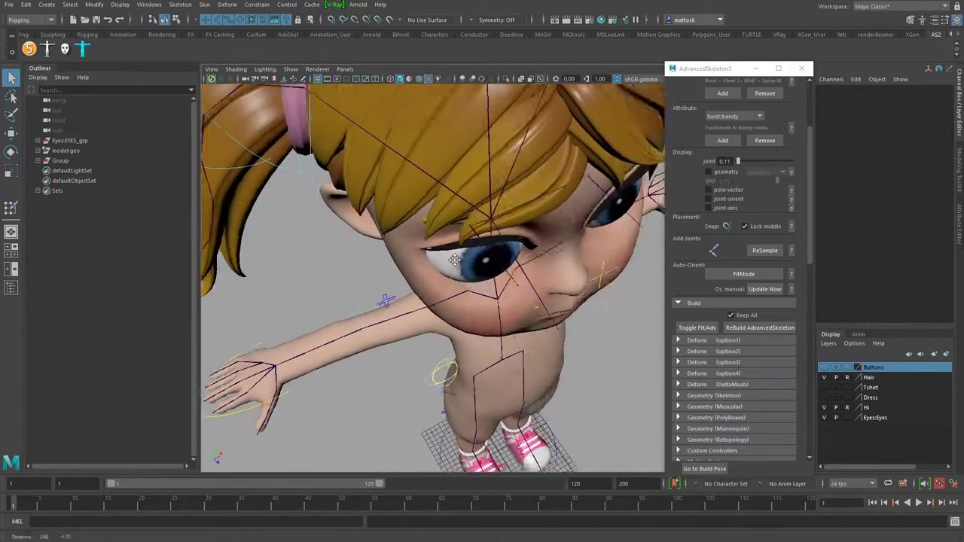
left_click_drag(455, 260, 385, 243, "alt")
scroll(404, 299, "down", 3)
left_click_drag(405, 299, 515, 282, "alt")
scroll(389, 294, "up", 2)
right_click_drag(362, 303, 425, 281, "alt")
left_click_drag(425, 281, 316, 303, "alt")
middle_click_drag(397, 326, 389, 265, "alt")
right_click_drag(389, 265, 362, 277, "alt")
left_click_drag(410, 279, 471, 293, "alt")
middle_click_drag(539, 263, 478, 287, "alt")
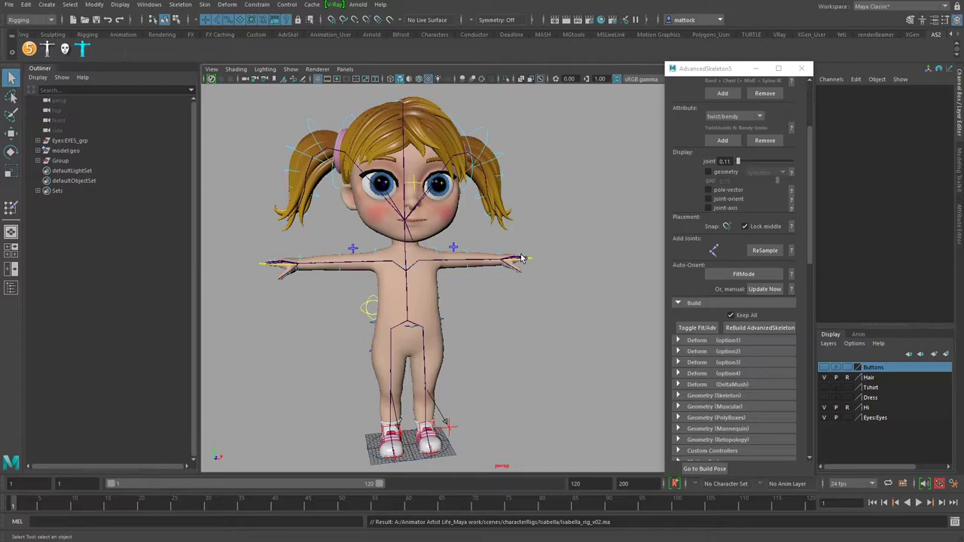
- Test-move the control at the character's hips, undo the move and clear the selection
left_click(410, 328)
key("w")
mouse_move(411, 329)
left_mouse_down()
mouse_move(427, 379)
mouse_move(442, 338)
mouse_move(414, 347)
mouse_move(425, 335)
left_mouse_up()
key("ctrl+z")
left_click(536, 317)
left_click_drag(536, 317, 493, 301, "alt")
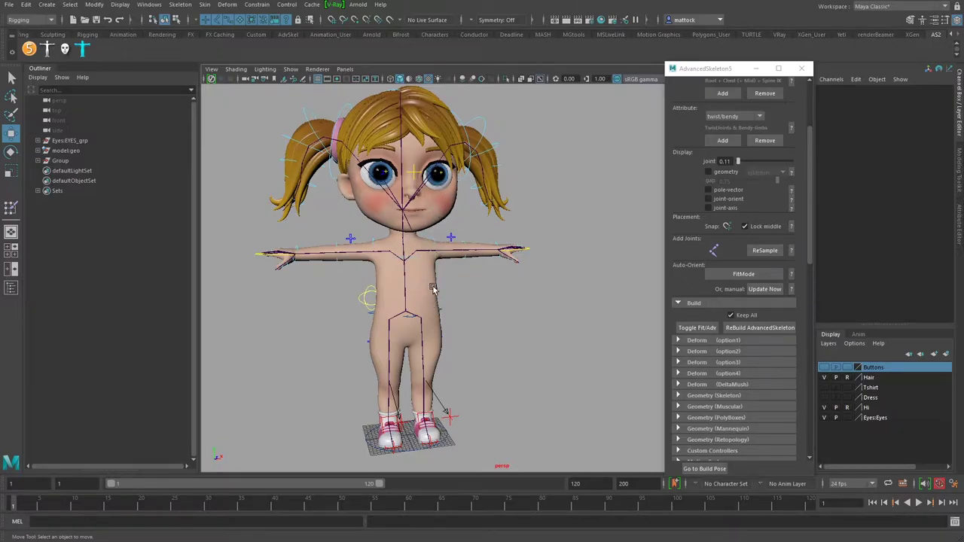
- Create a SkinCage for the rig using the Deform (option2) settings
left_click_drag(721, 71, 719, 62)
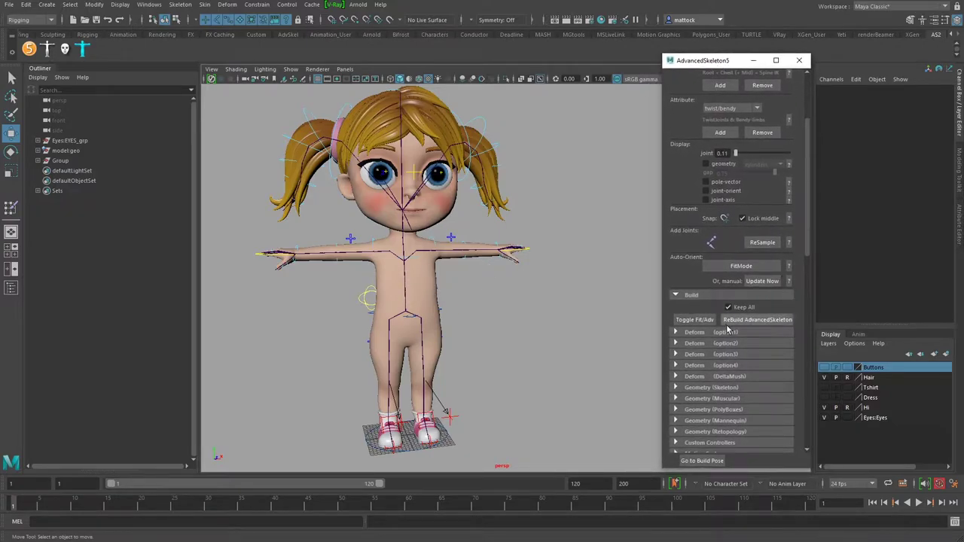
left_click_drag(808, 249, 807, 307)
left_click(678, 194)
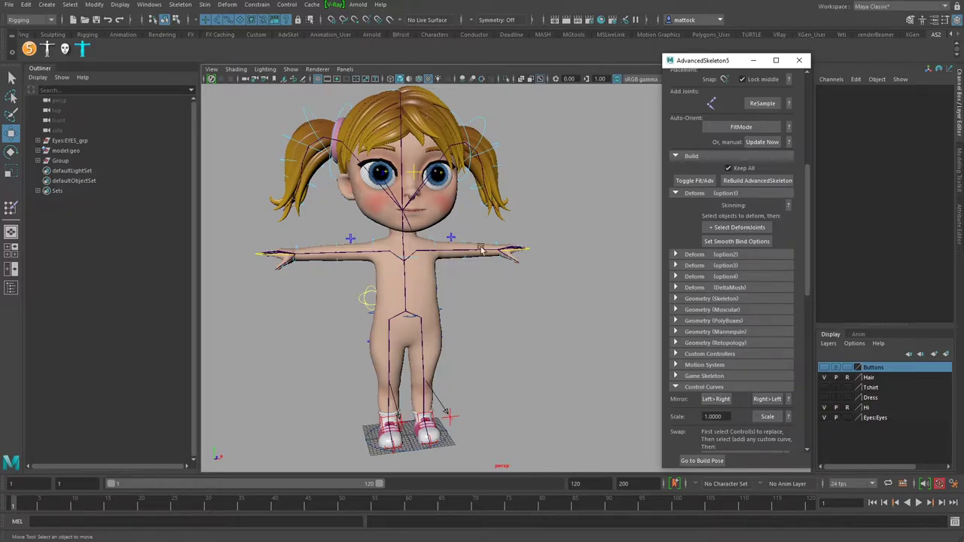
left_click(676, 194)
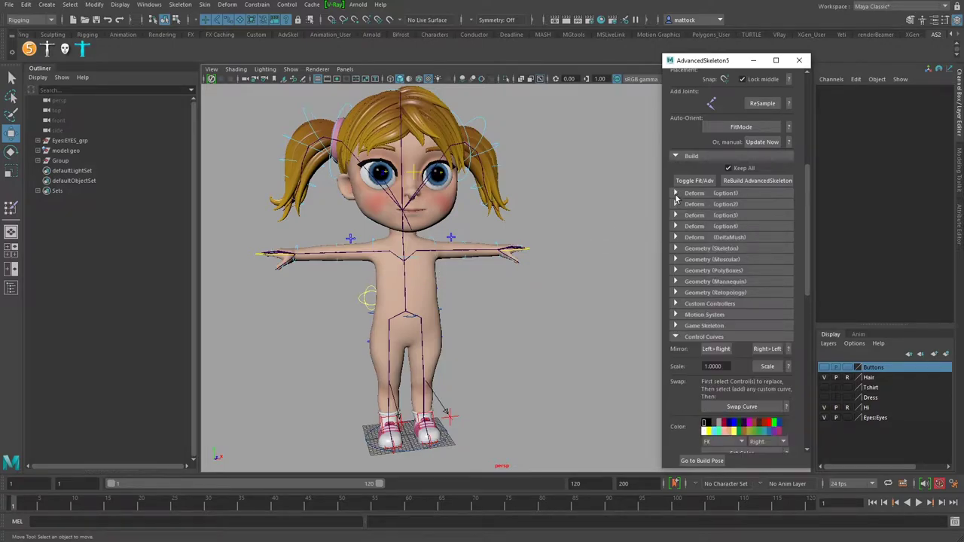
left_click(675, 205)
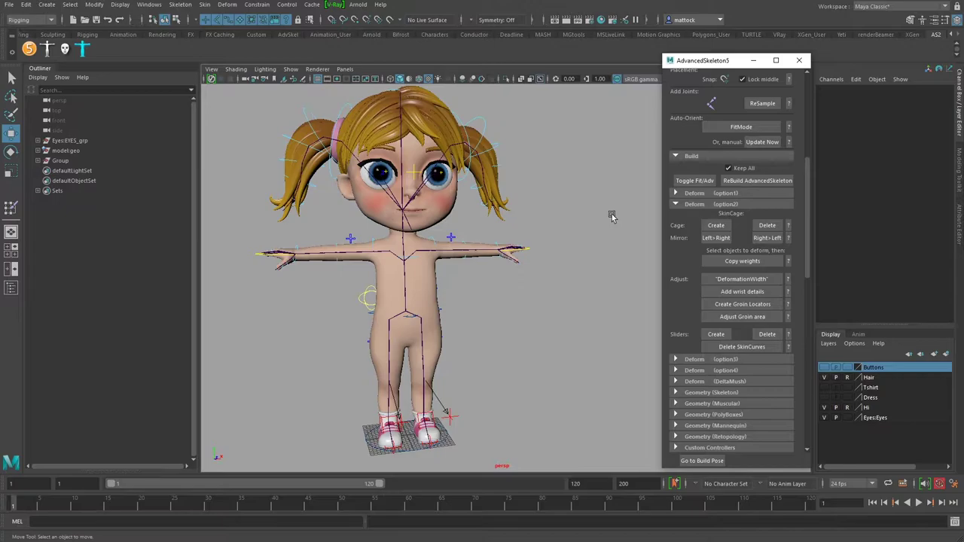
left_click_drag(546, 278, 534, 298, "alt")
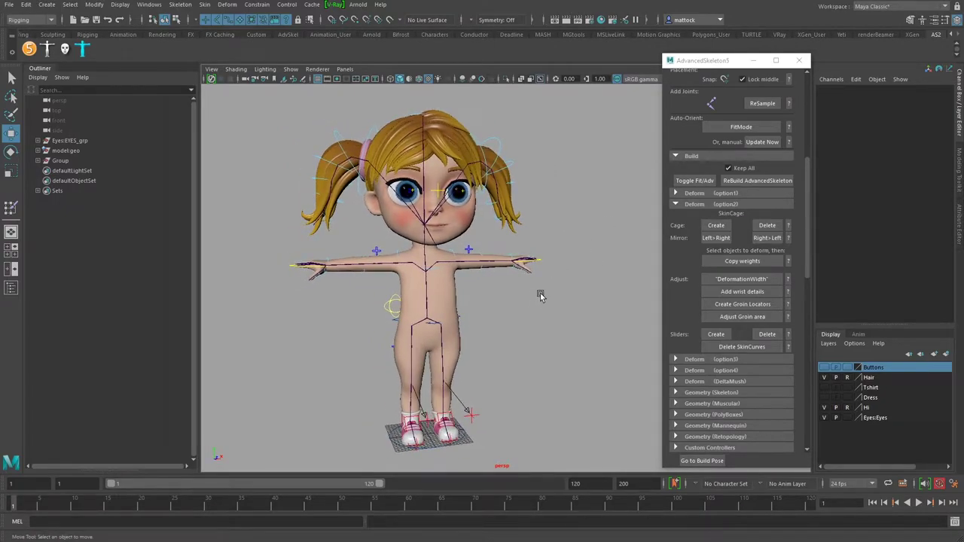
left_click(717, 226)
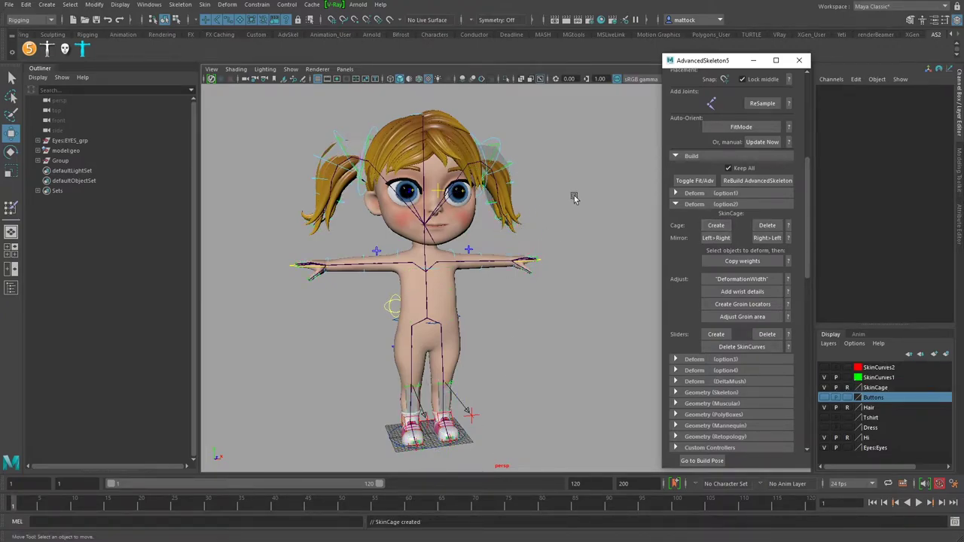
- Hide the Hi layer to inspect the skin cage without the body mesh
right_click_drag(404, 264, 480, 286, "alt")
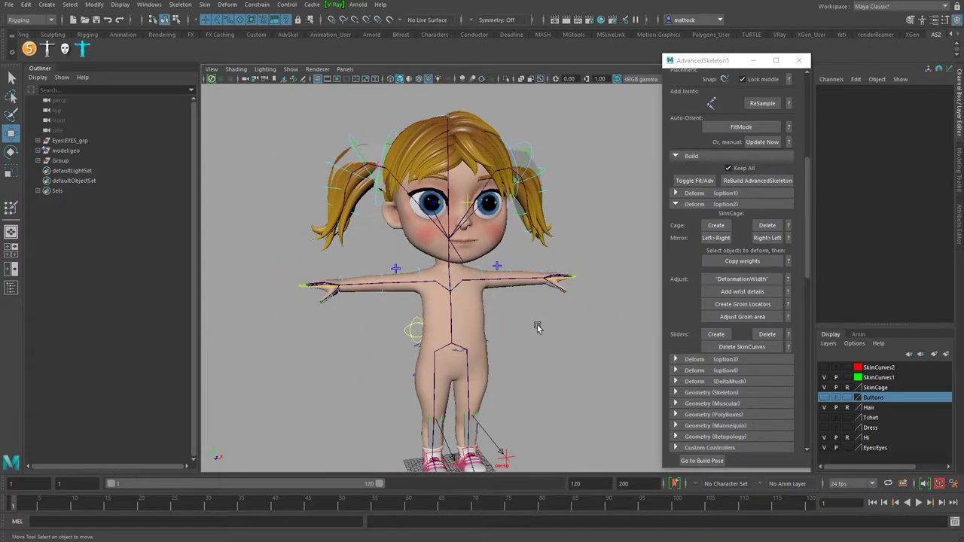
left_click(824, 437)
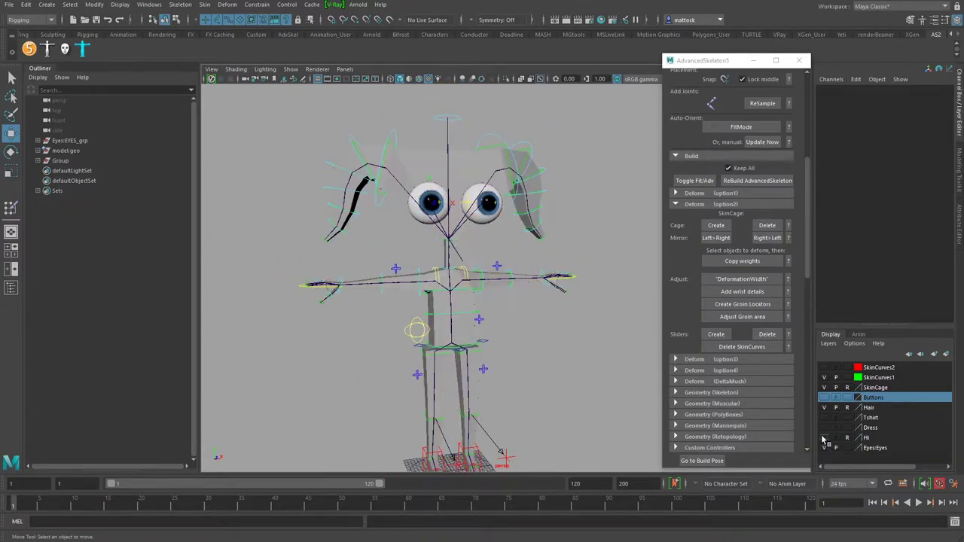
left_click_drag(523, 286, 503, 311, "alt")
scroll(512, 316, "up", 5)
scroll(512, 317, "down", 3)
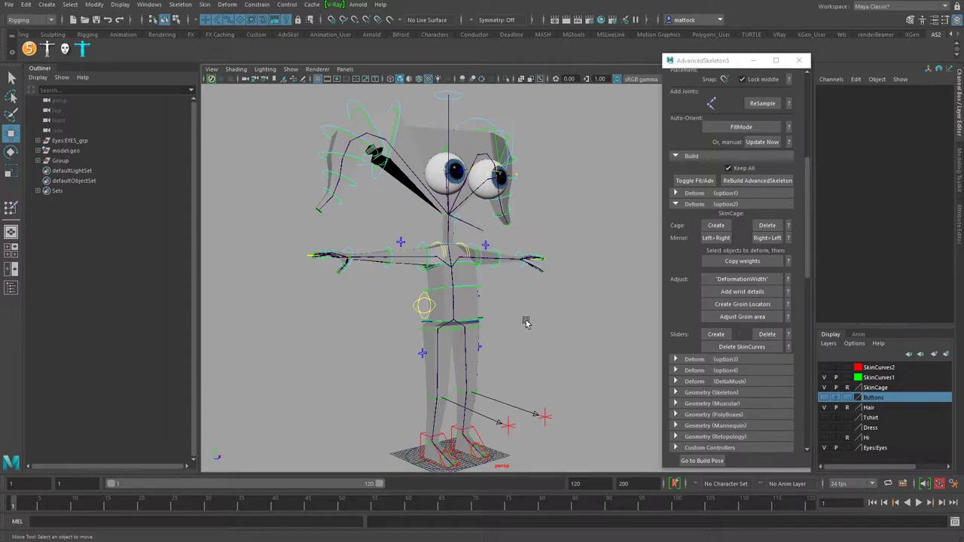
- Cycle the viewport background colours until the blue gradient is set
key("alt+b")
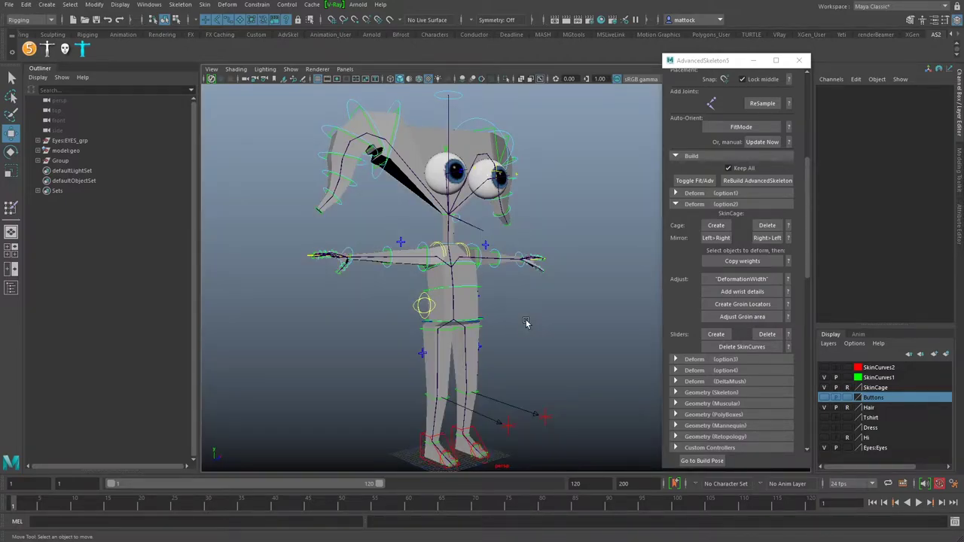
key("alt+b")
key("alt+b")
key("alt+b")
key("alt+b")
key("alt+b")
key("alt+b")
key("alt+b")
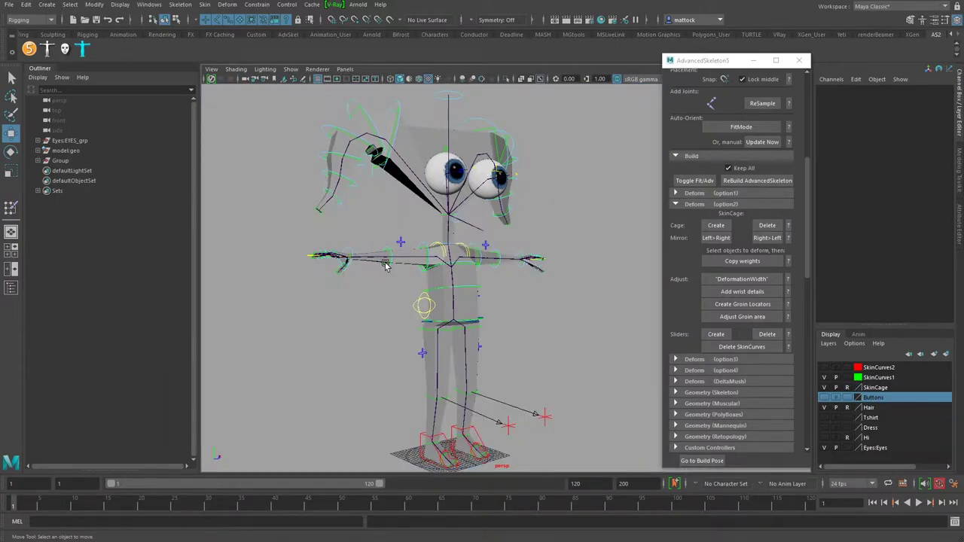
key("alt+b")
- Examine the skin cage's torso, arms, legs and head sections from several angles
left_click_drag(507, 311, 411, 267, "alt")
left_click_drag(461, 329, 554, 321, "alt")
right_click_drag(414, 284, 501, 303, "alt")
left_click_drag(501, 303, 508, 270, "alt")
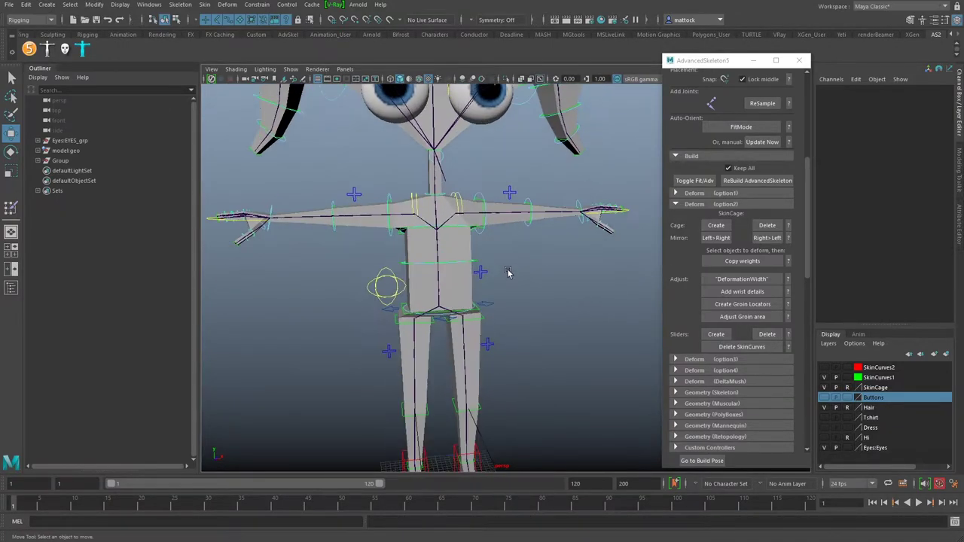
left_click_drag(536, 319, 542, 315, "alt")
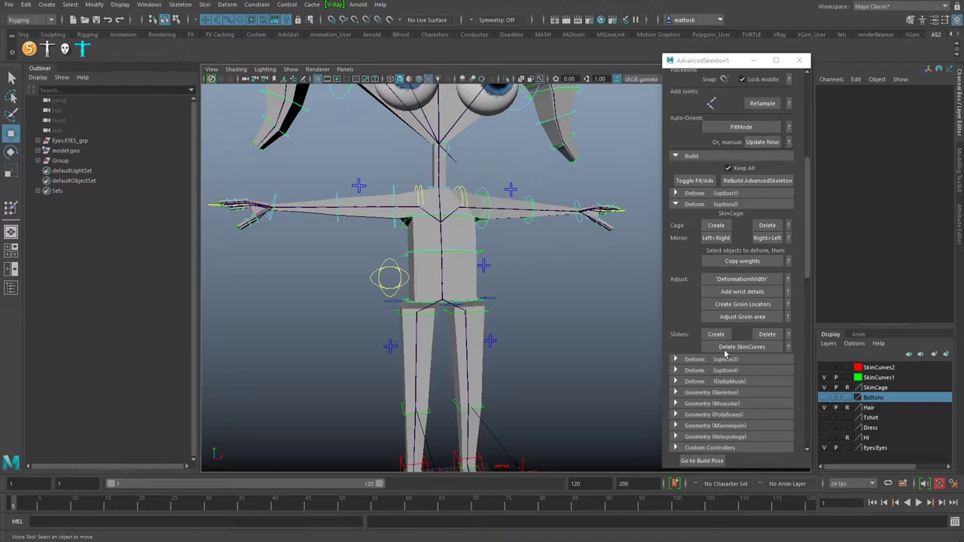
scroll(479, 268, "down", 3)
left_click_drag(478, 269, 544, 317, "alt")
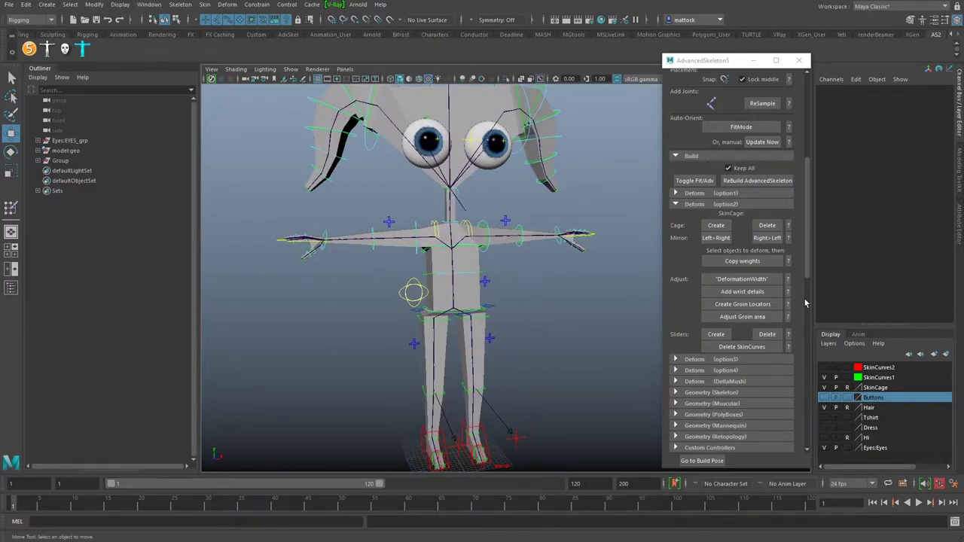
- Show the Hi layer again and set both the Hair and Hi layers to template display
left_click(825, 437)
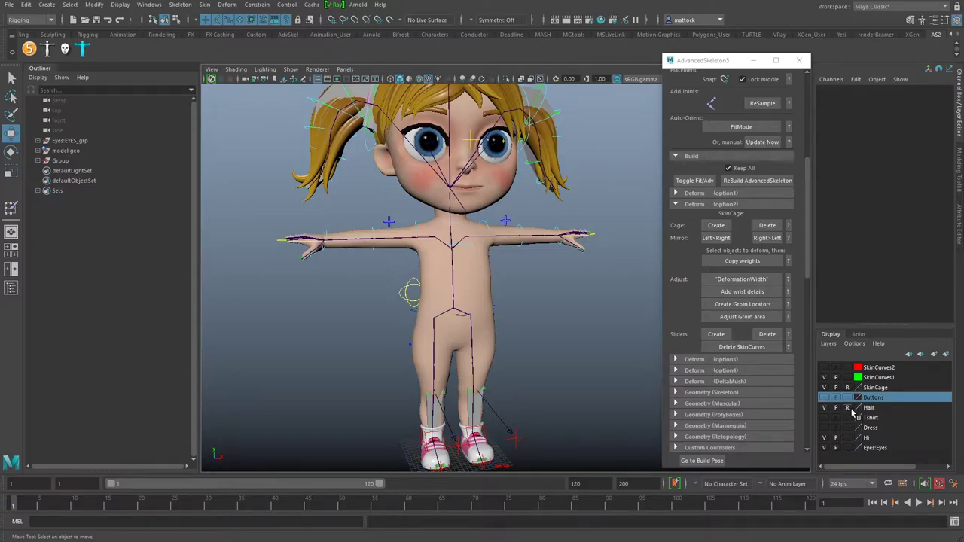
left_click_drag(462, 271, 497, 303, "alt")
right_click_drag(497, 303, 513, 230, "alt")
middle_click_drag(513, 231, 489, 273, "alt")
left_click_drag(491, 273, 632, 262, "alt")
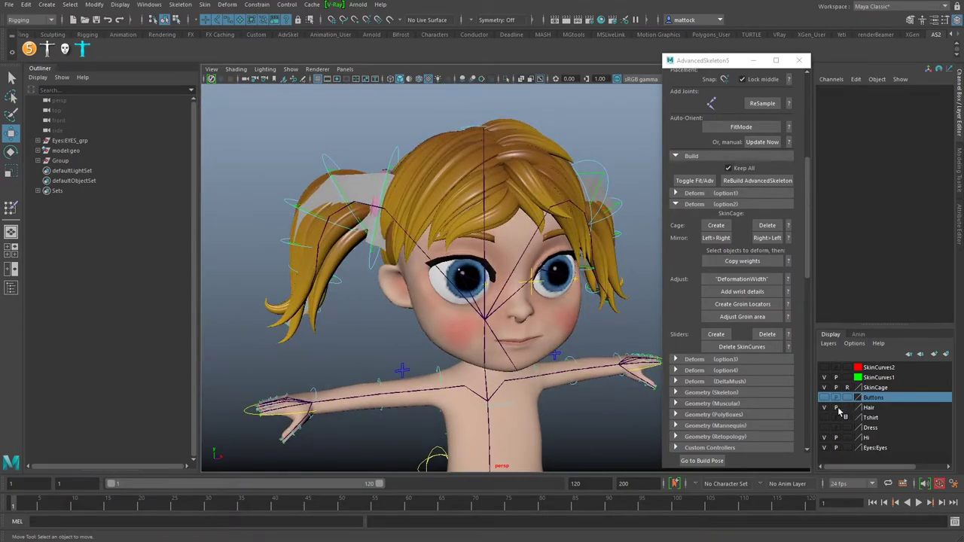
left_click(847, 408)
right_click_drag(544, 292, 521, 335, "alt")
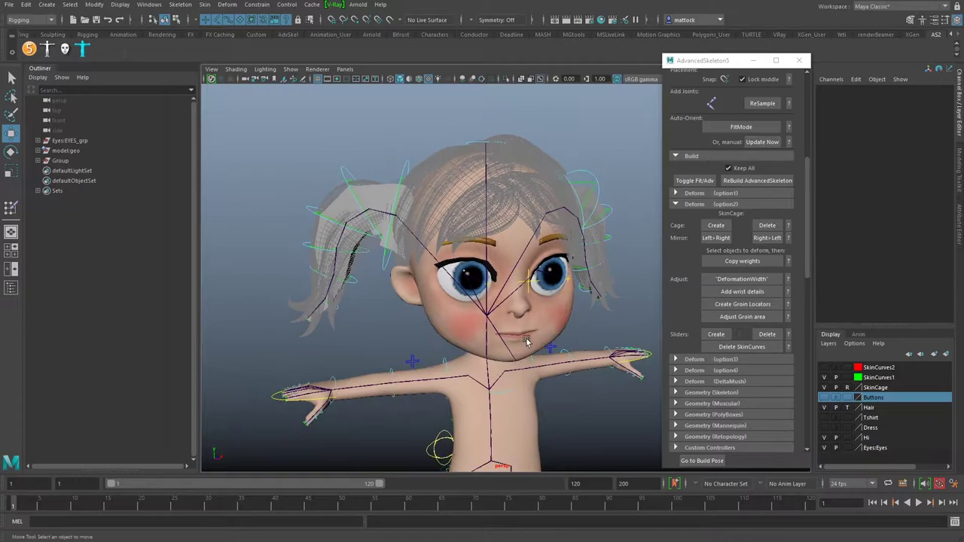
middle_click_drag(521, 336, 502, 273, "alt")
left_click_drag(502, 273, 589, 315, "alt")
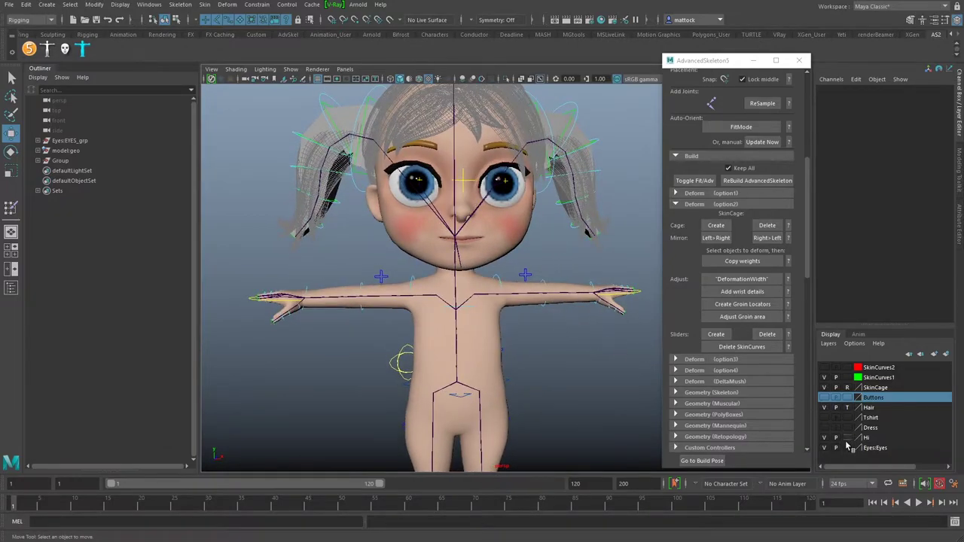
left_click(847, 438)
right_click_drag(400, 326, 549, 330, "alt")
left_click_drag(455, 351, 497, 352, "alt")
- Scale the cage's mid-spine profile curve (Spine1_M_middleProfile) uniformly to 6.919, 4.627, 7.118
left_click(382, 380)
right_click_drag(474, 362, 415, 351, "alt")
middle_click_drag(415, 352, 421, 333, "alt")
left_click_drag(422, 334, 333, 309, "alt")
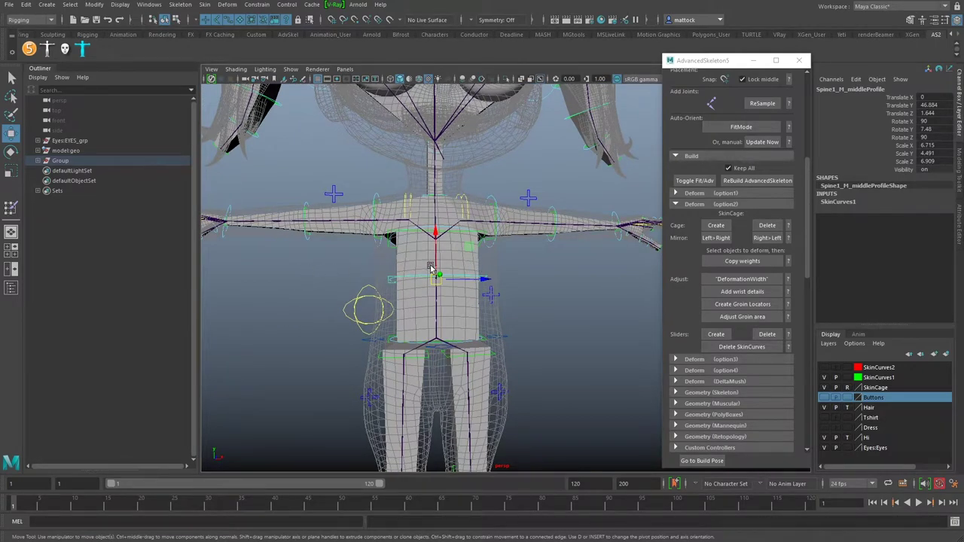
key("r")
right_click_drag(429, 268, 420, 308, "alt")
left_click_drag(419, 308, 448, 319, "alt")
- Compare the skin cage with the templated body and hair meshes from several angles
middle_click_drag(429, 394, 422, 312, "alt")
left_click_drag(422, 312, 363, 300, "alt")
middle_click_drag(486, 331, 452, 254, "alt")
right_click_drag(452, 253, 419, 306, "alt")
left_click_drag(420, 306, 493, 291, "alt")
middle_click_drag(470, 299, 460, 256, "alt")
left_click_drag(461, 256, 476, 291, "alt")
middle_click_drag(444, 177, 470, 343, "alt")
left_click_drag(470, 343, 442, 339, "alt")
right_click_drag(442, 338, 396, 318, "alt")
left_click_drag(396, 319, 491, 320, "alt")
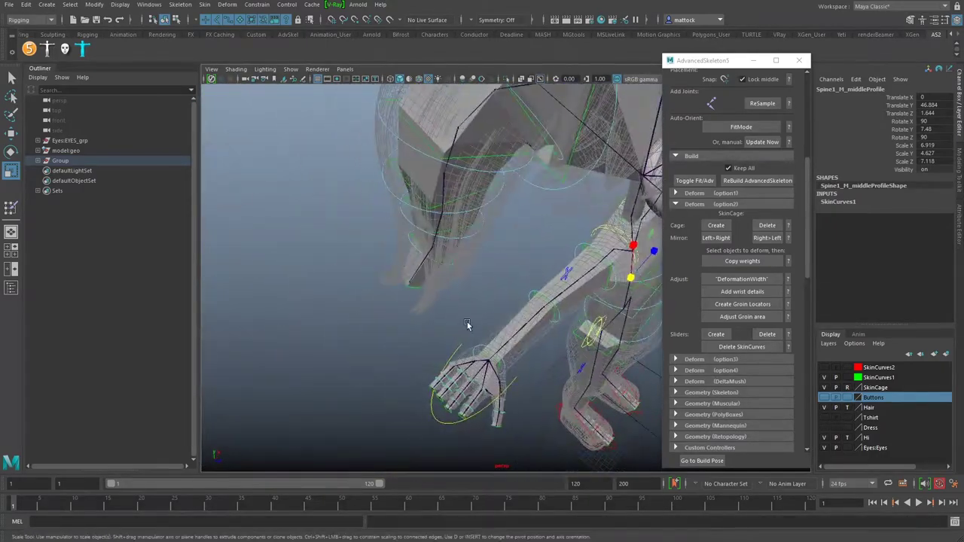
- Focus on the cage around the right hand's fingers and set the Hi layer to reference display
middle_click_drag(490, 321, 419, 258, "alt")
right_click_drag(339, 286, 377, 299, "alt")
left_click_drag(377, 299, 422, 384, "alt")
middle_click_drag(422, 384, 404, 273, "alt")
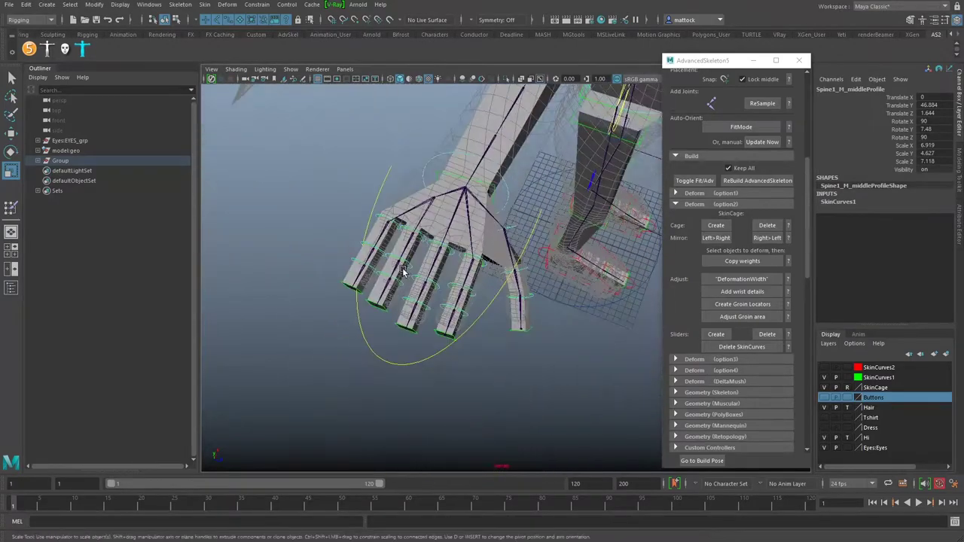
right_click_drag(309, 310, 387, 317, "alt")
middle_click_drag(309, 317, 416, 323, "alt")
left_click_drag(416, 323, 500, 237, "alt")
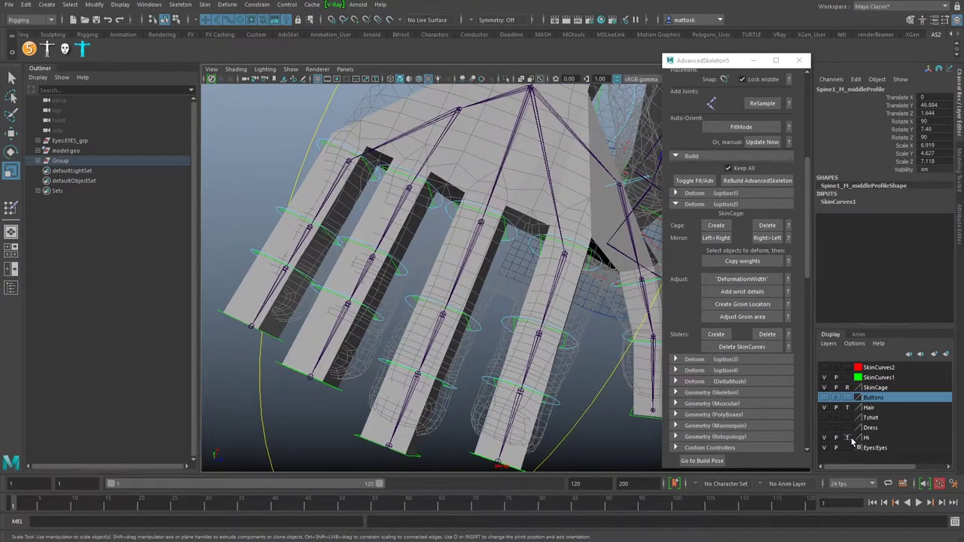
left_click(847, 439)
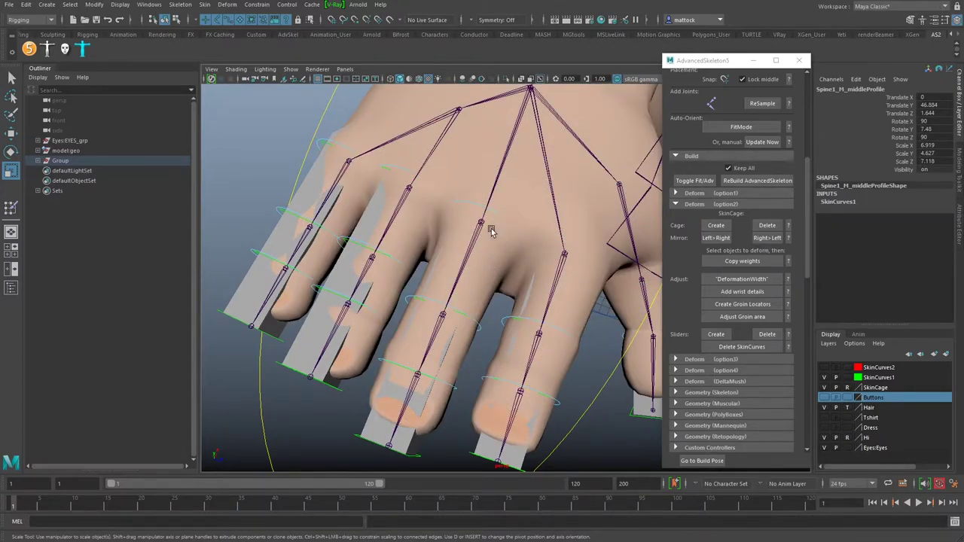
- Try adjusting the profile curve at the base of the right ring finger and undo the change
left_click(407, 185)
left_click_drag(413, 194, 450, 281)
key("ctrl+z")
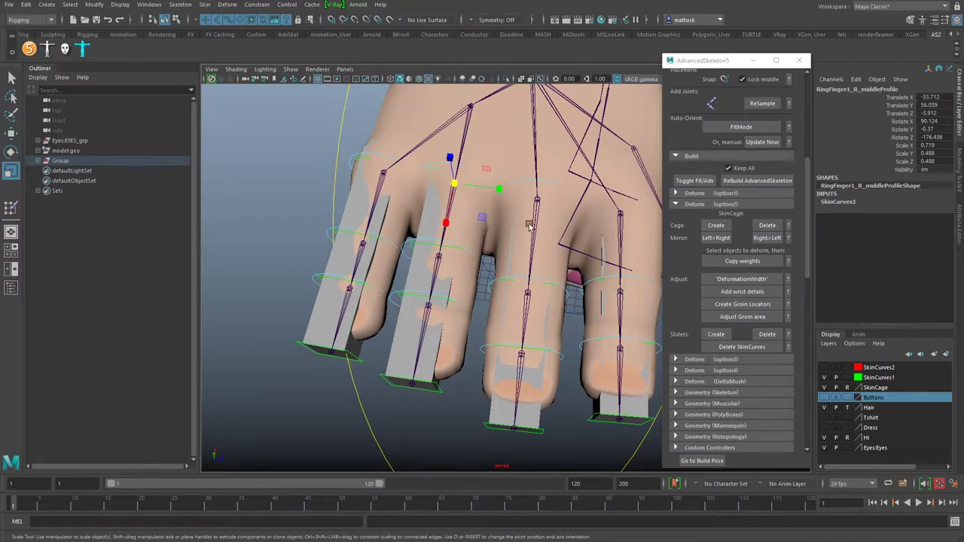
- Examine how the cage sections fit the right hand's fingers and thumb from several angles
right_click_drag(577, 194, 445, 247, "alt")
left_click_drag(445, 248, 409, 235, "alt")
middle_click_drag(418, 201, 455, 252, "alt")
left_click_drag(454, 252, 417, 245, "alt")
middle_click_drag(417, 245, 462, 292, "alt")
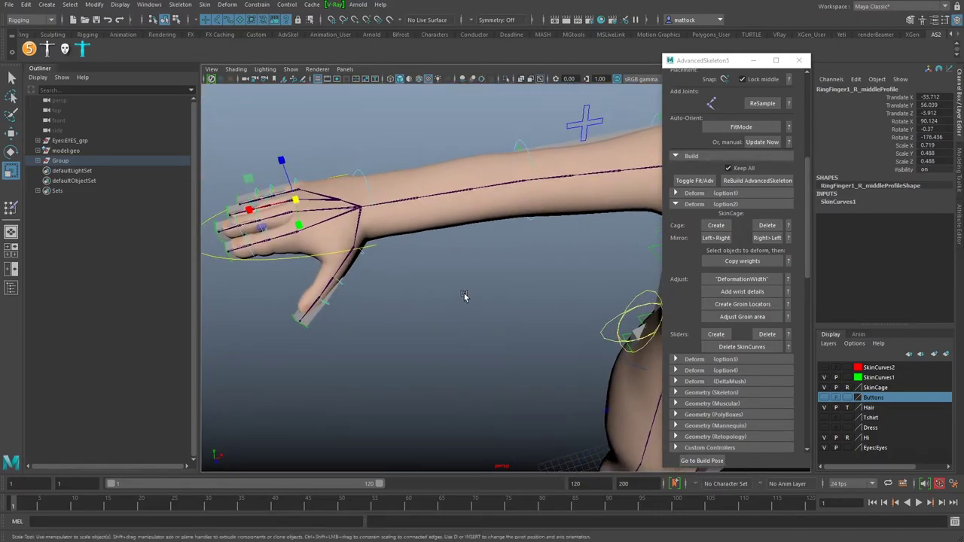
left_click_drag(462, 292, 452, 309, "alt")
middle_click_drag(452, 309, 395, 245, "alt")
right_click_drag(267, 264, 375, 267, "alt")
middle_click_drag(374, 268, 471, 238, "alt")
right_click_drag(561, 283, 467, 304, "alt")
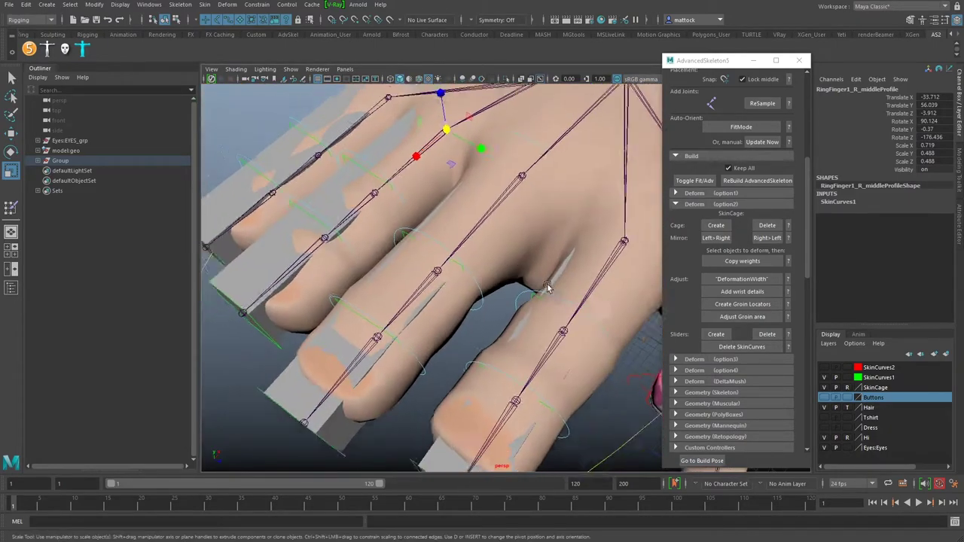
left_click_drag(482, 303, 397, 309, "alt")
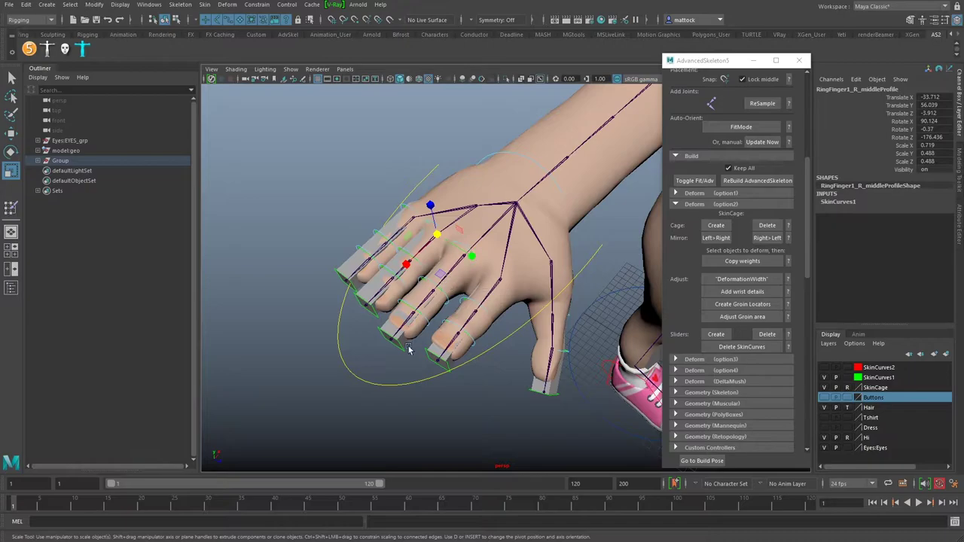
- Try enlarging the profile curve at the right index fingertip and undo the scaling
left_click(447, 367)
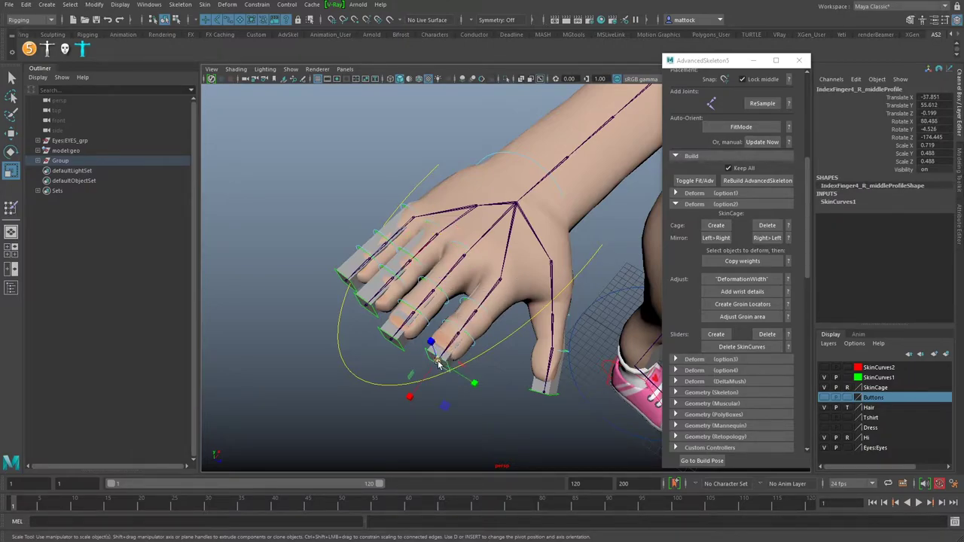
left_click_drag(445, 362, 495, 329)
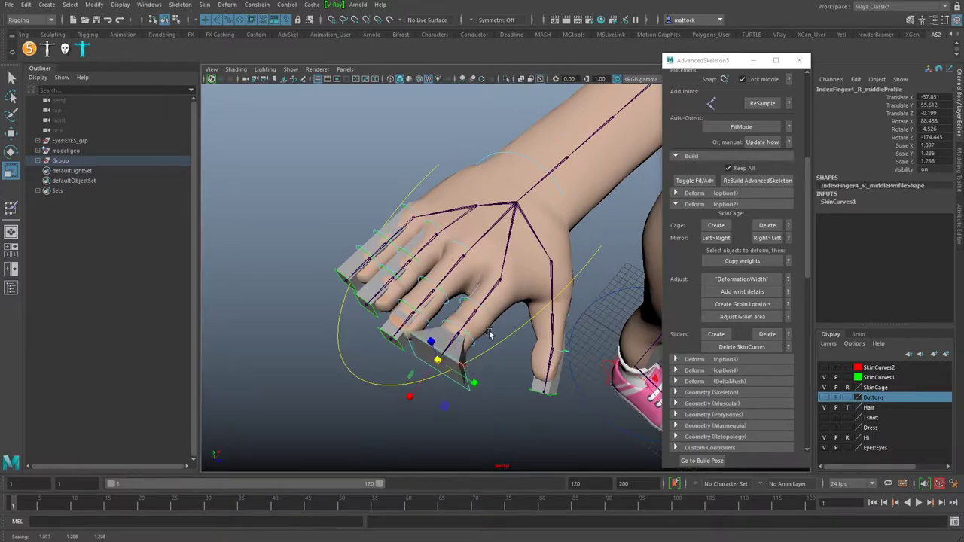
key("ctrl+z")
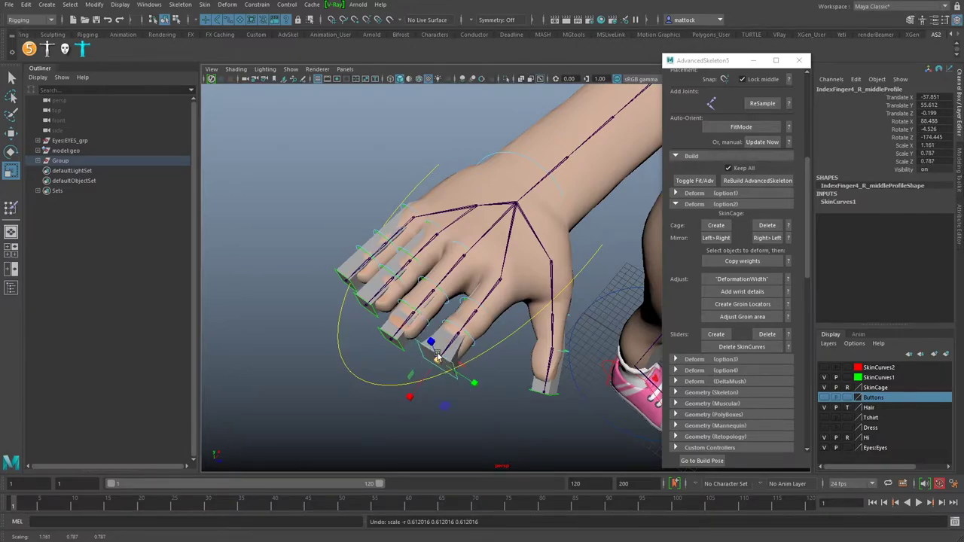
scroll(480, 282, "down", 4)
middle_click_drag(551, 240, 453, 289, "alt")
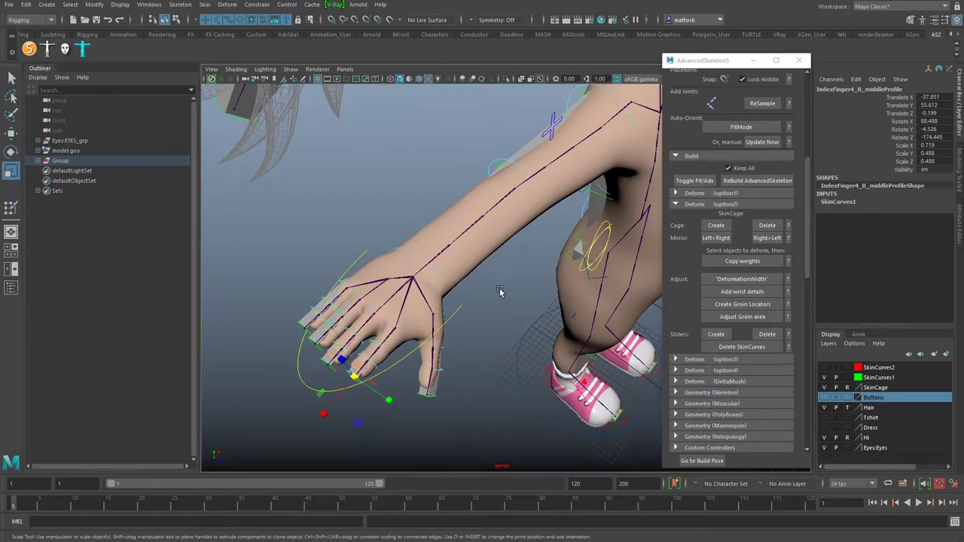
- Try scaling the index and middle fingertip profile curves together on both hands and undo the change
left_click_drag(491, 263, 554, 284, "alt")
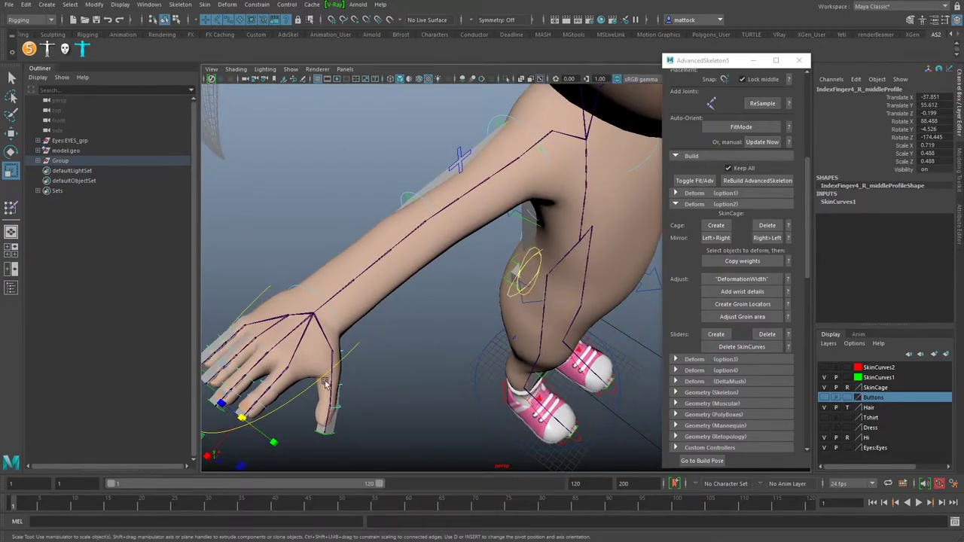
left_click_drag(319, 387, 295, 348, "alt")
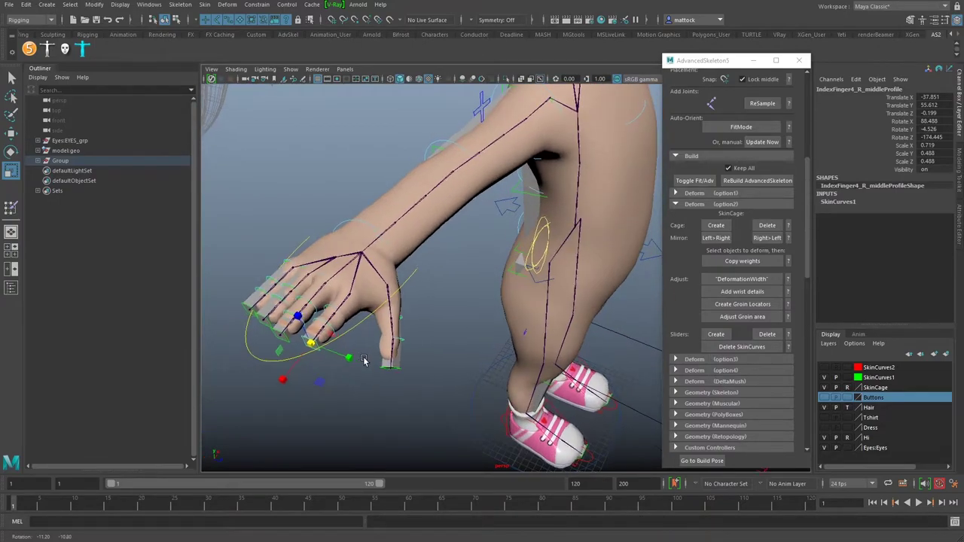
left_click(276, 333, "shift")
left_click_drag(516, 299, 447, 311, "alt")
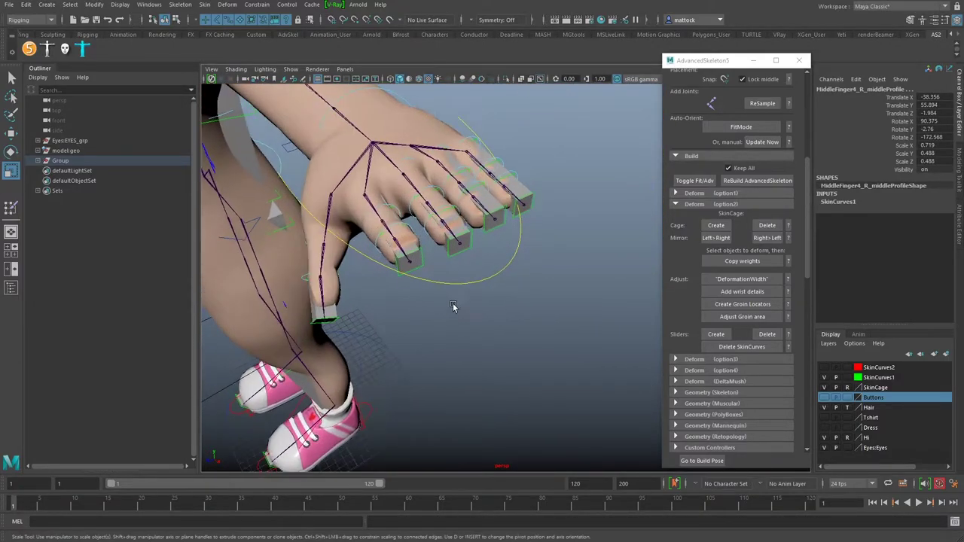
left_click(428, 260)
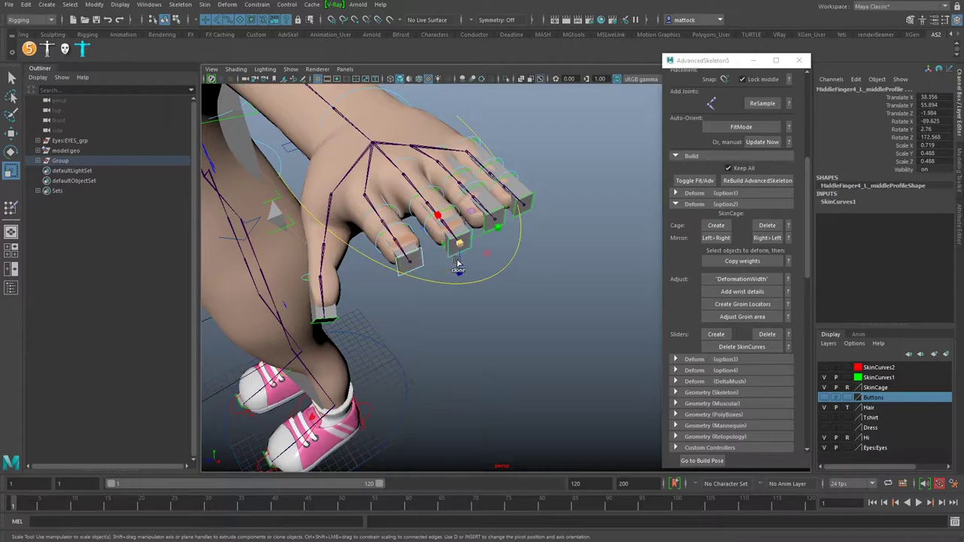
left_click_drag(460, 249, 462, 253)
key("ctrl+z")
key("ctrl+z")
key("ctrl+z")
key("ctrl+z")
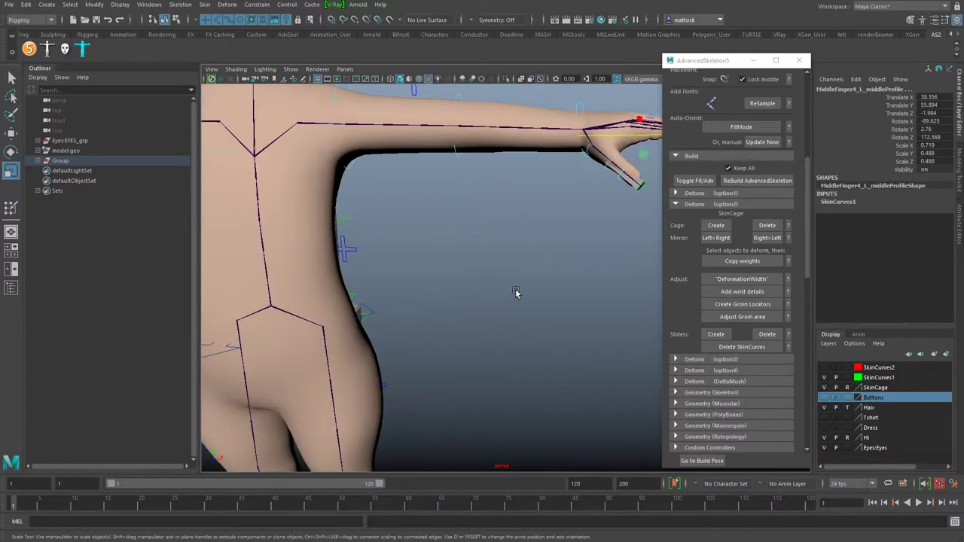
- Try scaling the middle profile curve at the base of the left pigtail and undo the change
scroll(472, 200, "down", 4)
left_click_drag(473, 200, 553, 196, "alt")
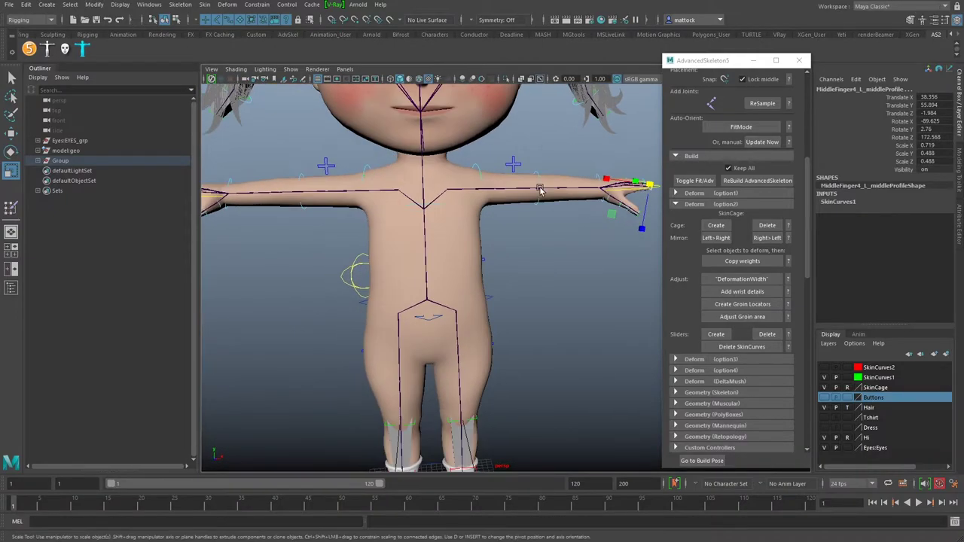
middle_click_drag(497, 98, 559, 222, "alt")
middle_click_drag(490, 139, 493, 240, "alt")
left_click_drag(492, 239, 454, 231, "alt")
scroll(454, 230, "up", 4)
middle_click_drag(455, 230, 451, 246, "alt")
key("ctrl+z")
key("ctrl+z")
key("ctrl+z")
key("ctrl+z")
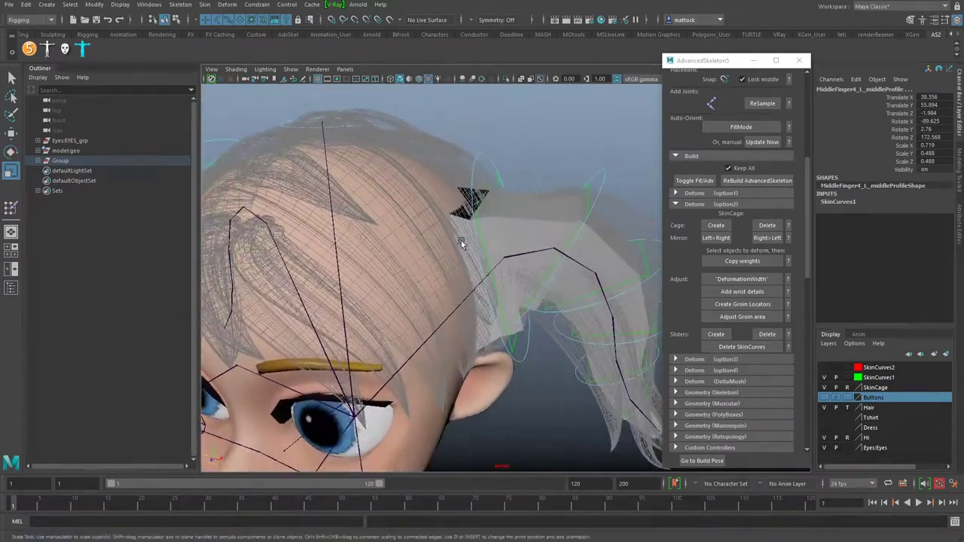
left_click_drag(504, 258, 475, 267)
key("ctrl+z")
- Scale down the middle profile curves at the base of both pigtails to about 1.71, 4.91 and 4.91
right_click_drag(501, 256, 447, 261, "alt")
left_click_drag(448, 260, 524, 261, "alt")
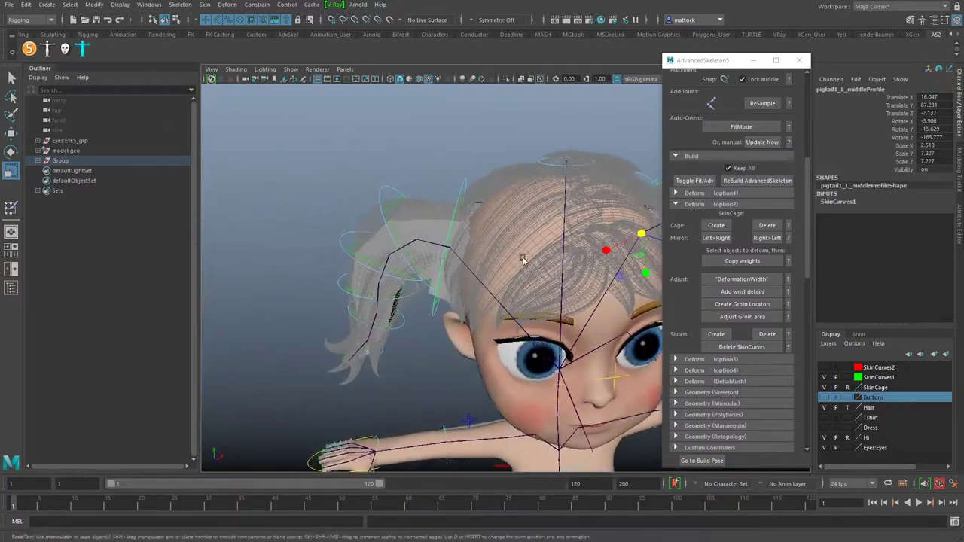
left_click_drag(414, 232, 389, 284, "alt")
left_click(517, 233)
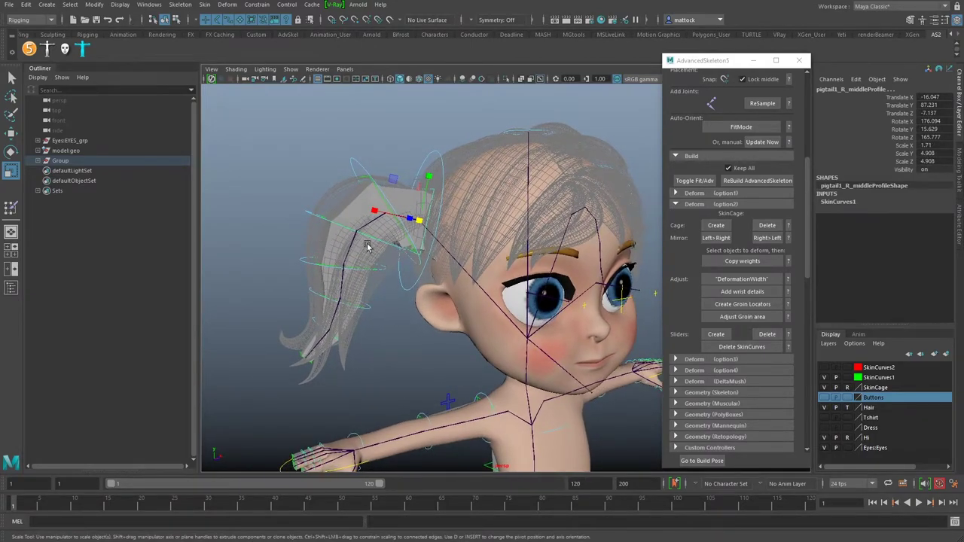
left_click_drag(447, 245, 372, 251, "alt")
- Set the Hi layer to template display and select the profile curve at the base of the neck
middle_click_drag(501, 280, 470, 229, "alt")
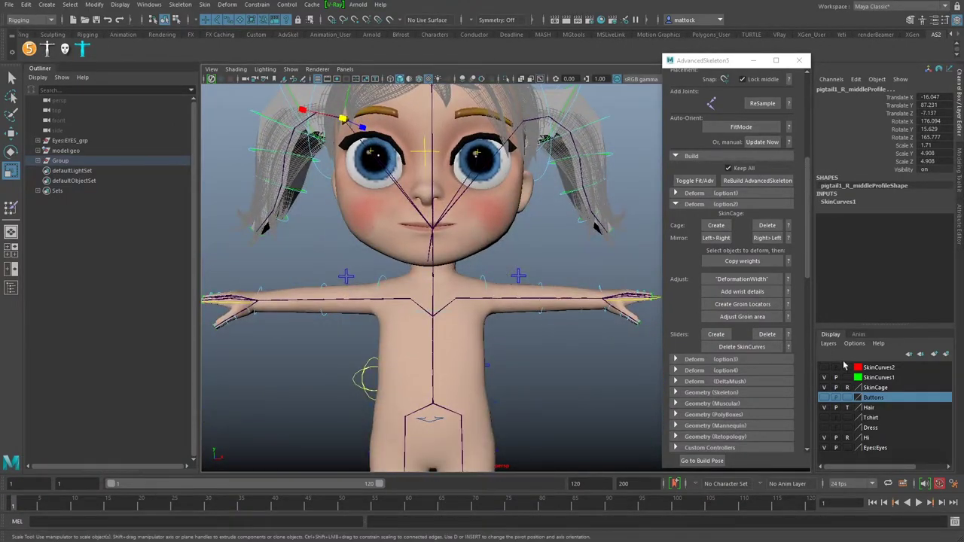
left_click(847, 438)
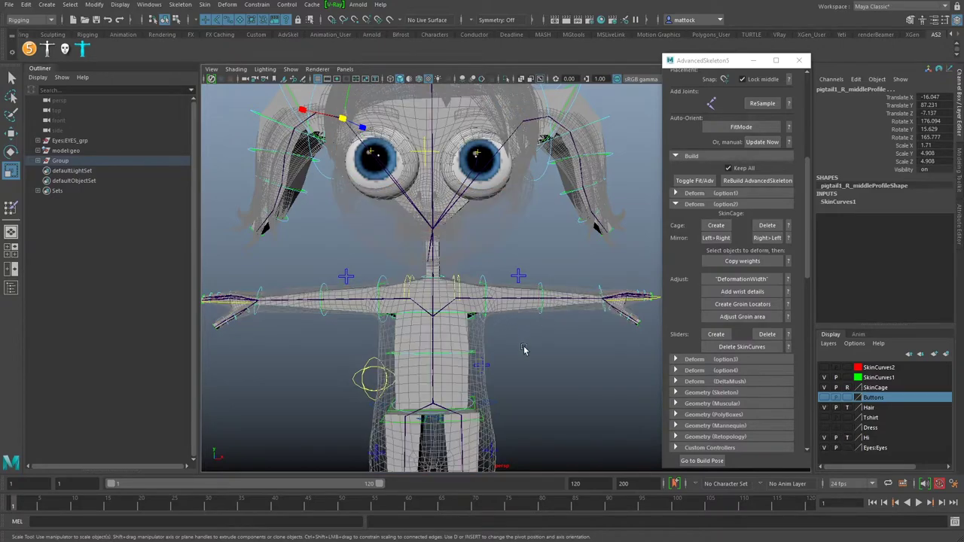
scroll(525, 349, "up", 10)
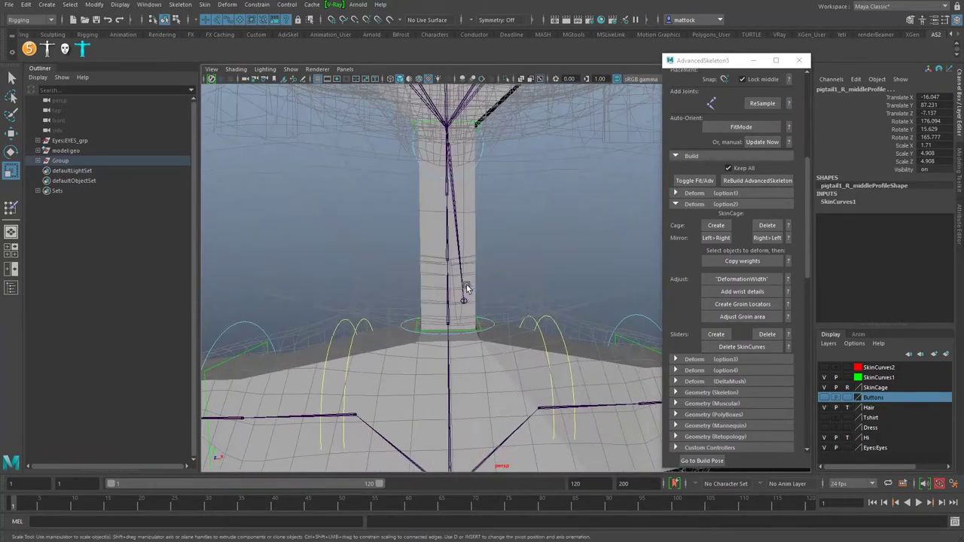
left_click(479, 324)
- Scale up the Head middle profile curve at the top of the neck, undoing an attempt before the final scaling
scroll(479, 324, "down", 3)
left_click_drag(477, 323, 493, 290, "alt")
left_click_drag(524, 262, 549, 302, "alt")
left_click(533, 255)
left_click_drag(464, 290, 431, 304, "alt")
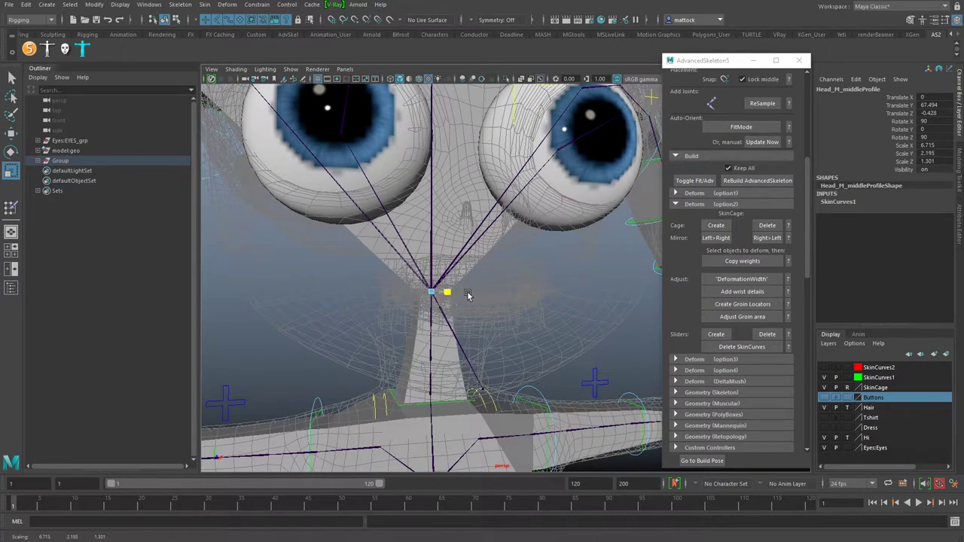
left_click_drag(544, 282, 604, 268, "alt")
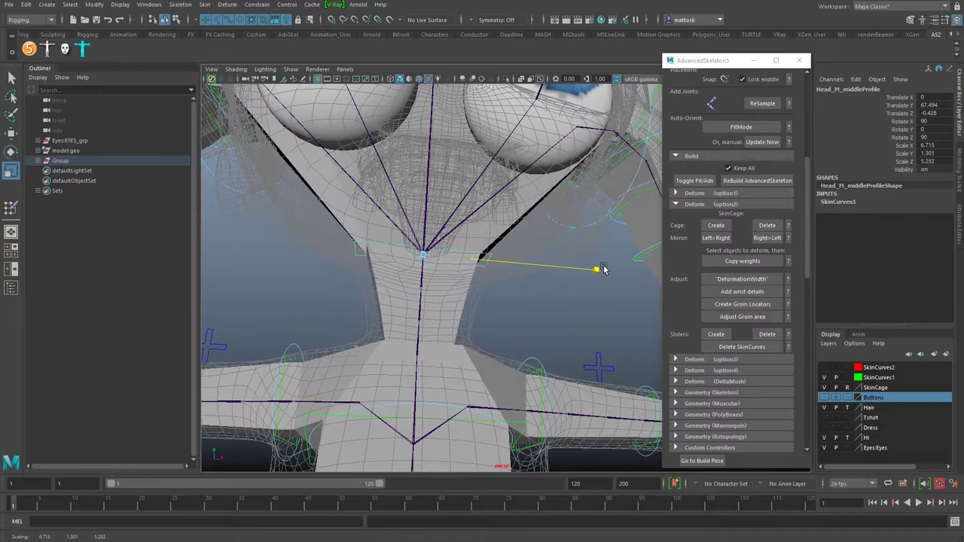
key("ctrl+z")
left_click_drag(420, 281, 458, 281, "alt")
left_click_drag(485, 238, 531, 236)
right_click_drag(531, 235, 432, 264, "alt")
left_click_drag(432, 264, 418, 198, "alt")
- Enlarge the chest's middle profile curve uniformly to a scale of about 7.92, 5.30 and 8.15
left_click_drag(461, 268, 476, 319, "alt")
left_click_drag(441, 287, 463, 286, "alt")
right_click_drag(310, 282, 535, 267, "alt")
middle_click_drag(534, 268, 452, 325, "alt")
left_click_drag(452, 324, 333, 281, "alt")
left_click(474, 274)
right_click_drag(280, 291, 325, 302, "alt")
middle_click_drag(325, 301, 345, 299, "alt")
left_click(352, 294)
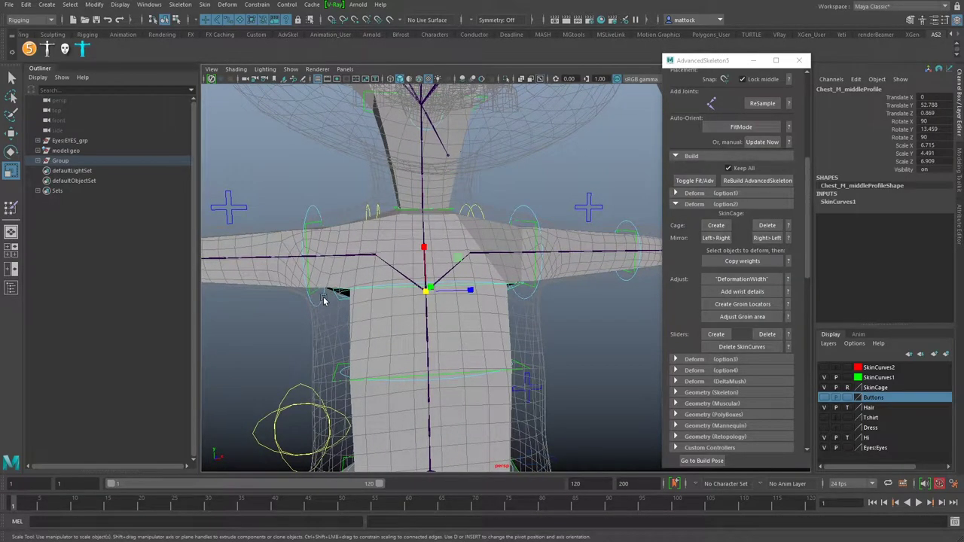
middle_click_drag(382, 296, 433, 293)
- Examine how the cage fits the templated body from the torso to the whole figure
right_click_drag(468, 296, 379, 323, "alt")
middle_click_drag(378, 324, 387, 268, "alt")
left_click_drag(387, 269, 528, 279, "alt")
right_click_drag(527, 280, 352, 343, "alt")
middle_click_drag(352, 342, 352, 287, "alt")
mouse_move(406, 280)
left_mouse_down("alt")
mouse_move(317, 290)
mouse_move(405, 272)
left_mouse_up("alt")
right_click_drag(476, 310, 526, 281, "alt")
middle_click_drag(486, 236, 493, 340, "alt")
right_click_drag(526, 331, 473, 302, "alt")
middle_click_drag(473, 302, 490, 327, "alt")
right_click_drag(581, 309, 514, 309, "alt")
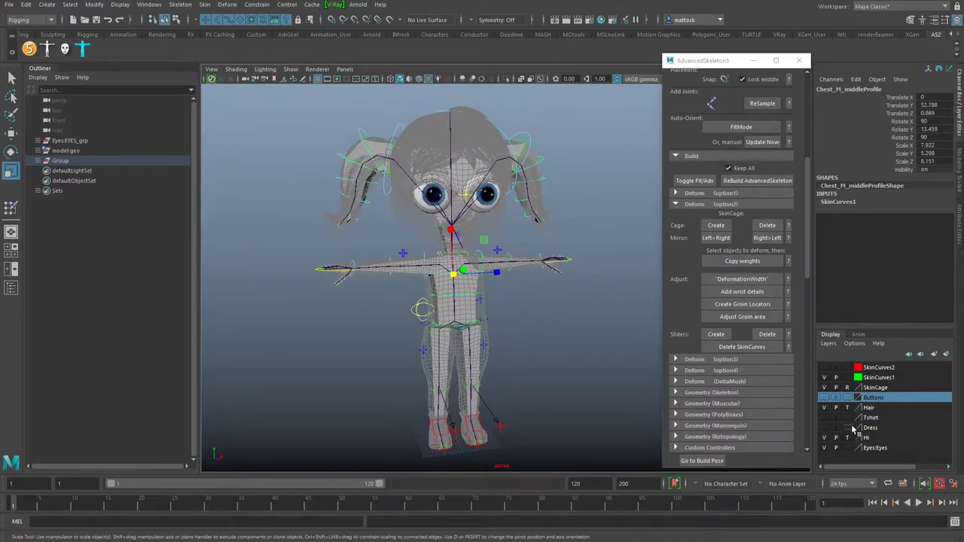
- Set the Hi and Hair layers to reference display so the meshes are shown shaded
left_click(846, 438)
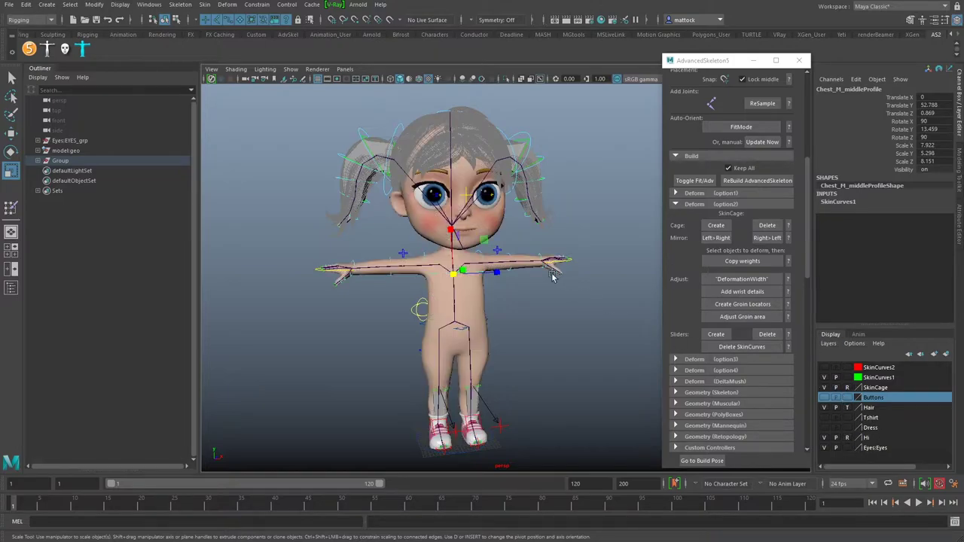
left_click(846, 407)
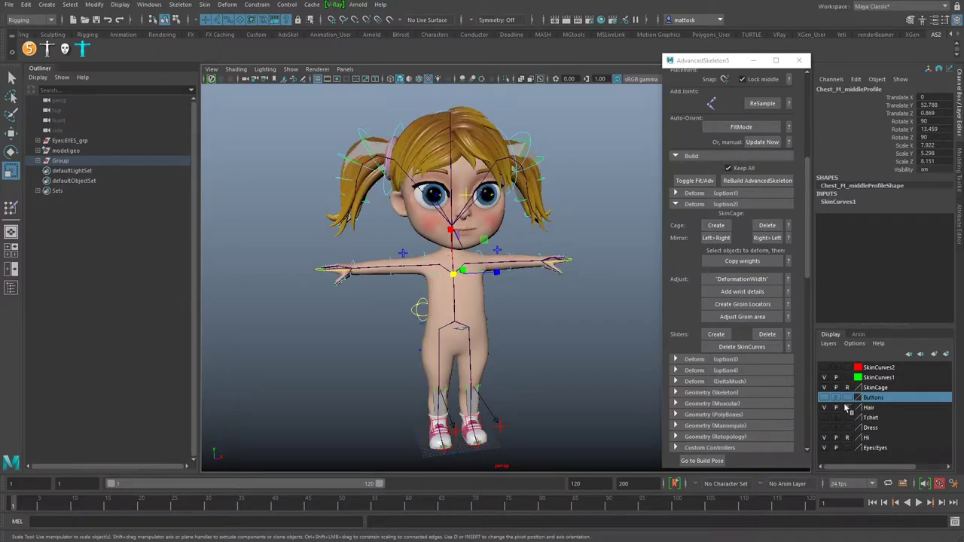
left_click_drag(511, 307, 486, 323, "alt")
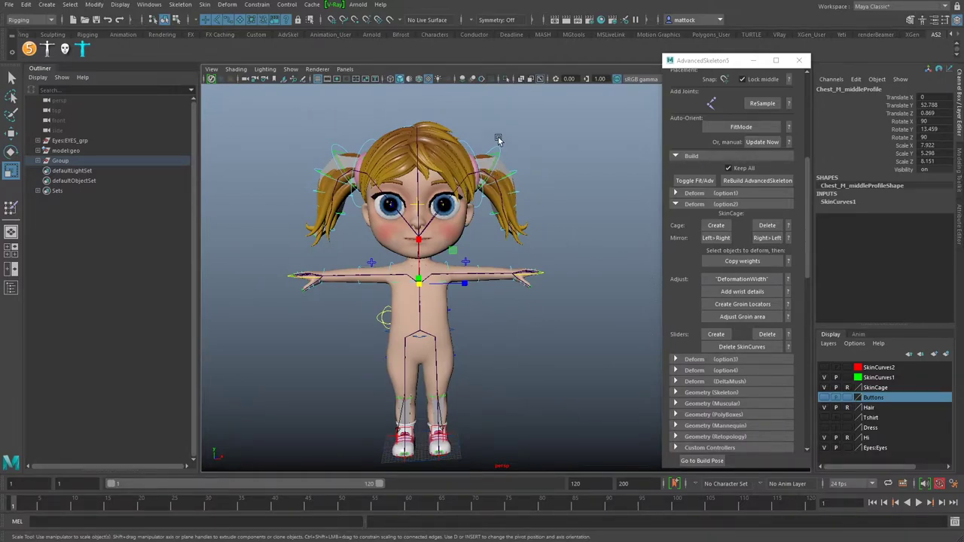
- Expand the rig's Geometry group and the model hierarchy, and inspect the contents of the hair group
left_click(38, 161)
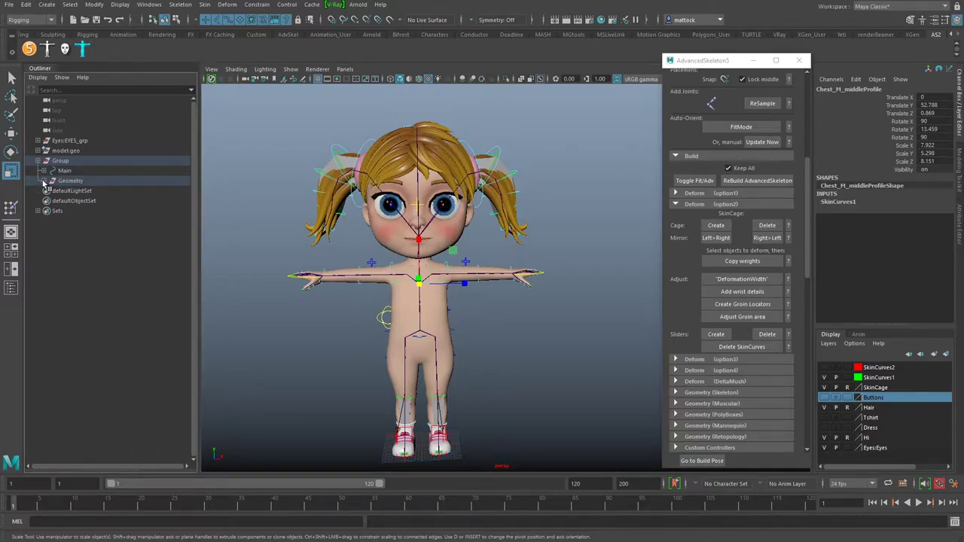
left_click(44, 181)
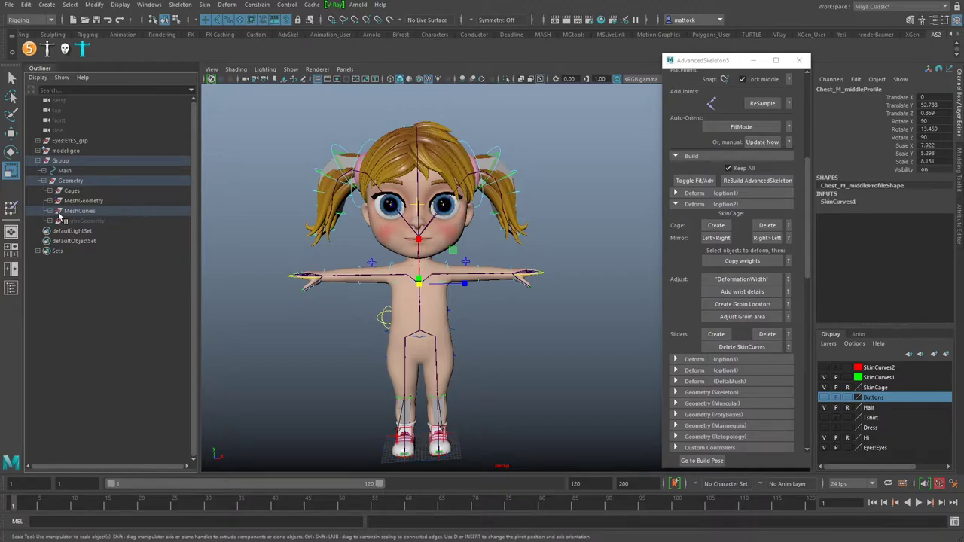
left_click(37, 151)
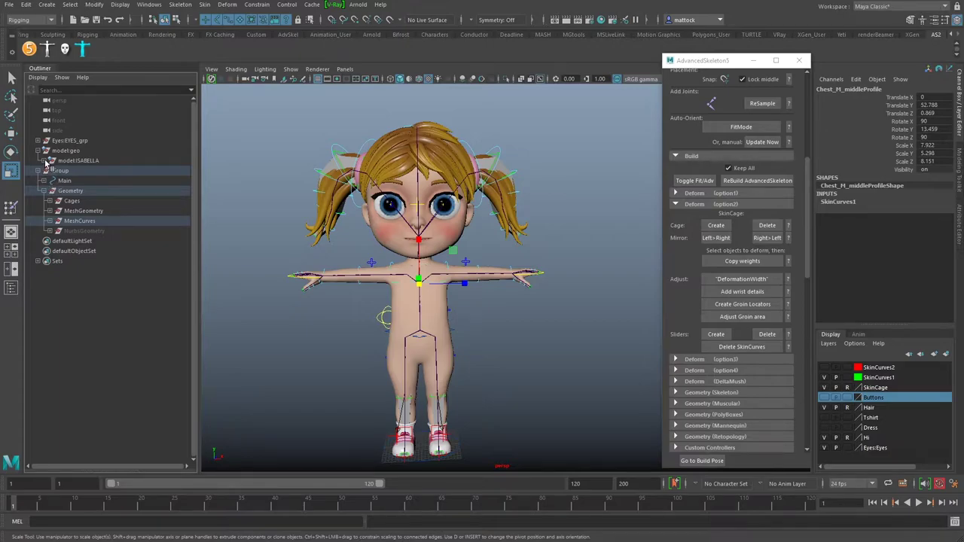
left_click(45, 160)
left_click(75, 211)
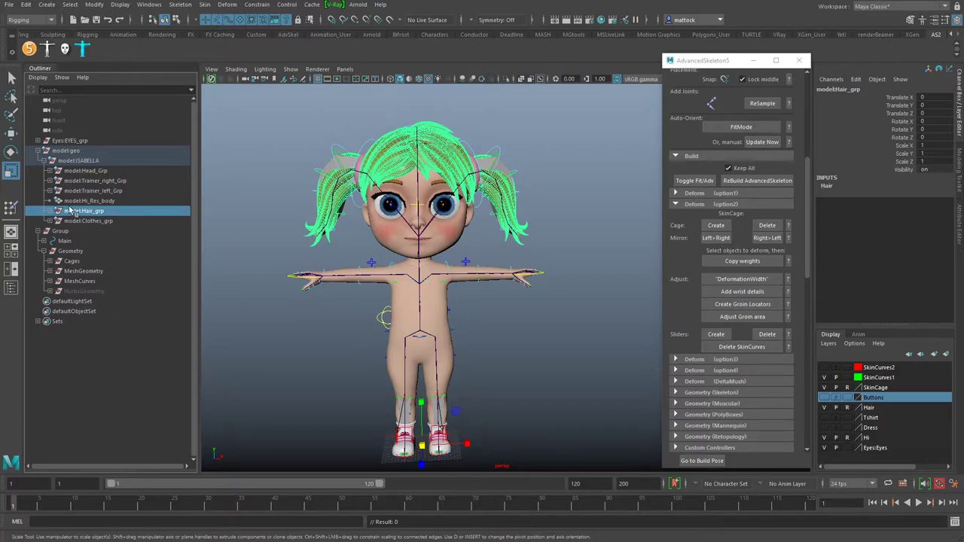
left_click(49, 211)
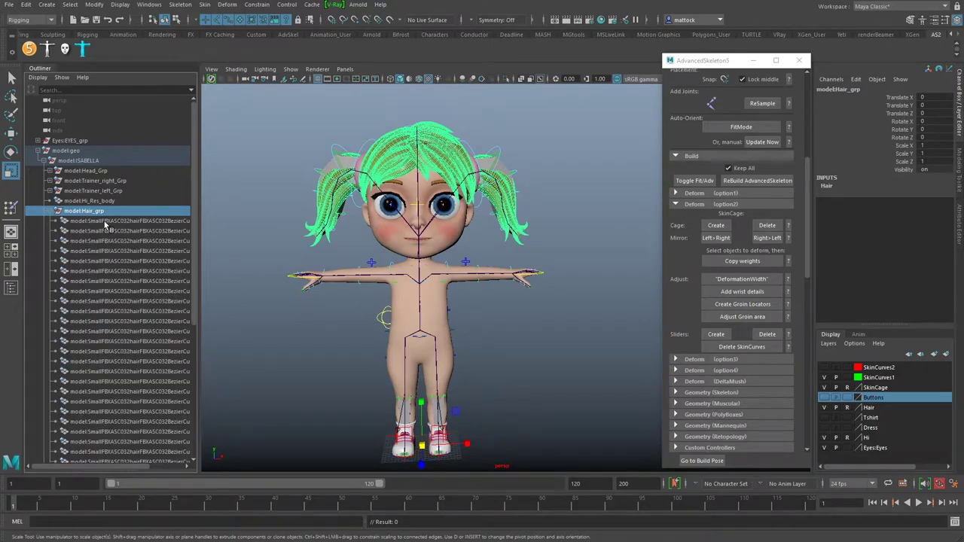
left_click(49, 212)
- Try selecting the hair meshes in the viewport with a selection box and clear the selection
left_click_drag(305, 111, 495, 232)
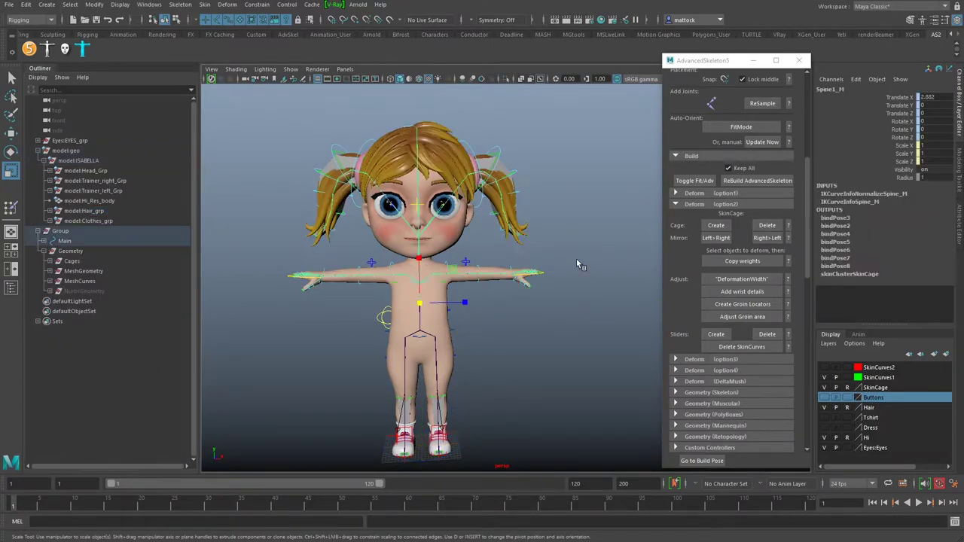
left_click(572, 223)
left_click_drag(397, 186, 407, 208, "alt")
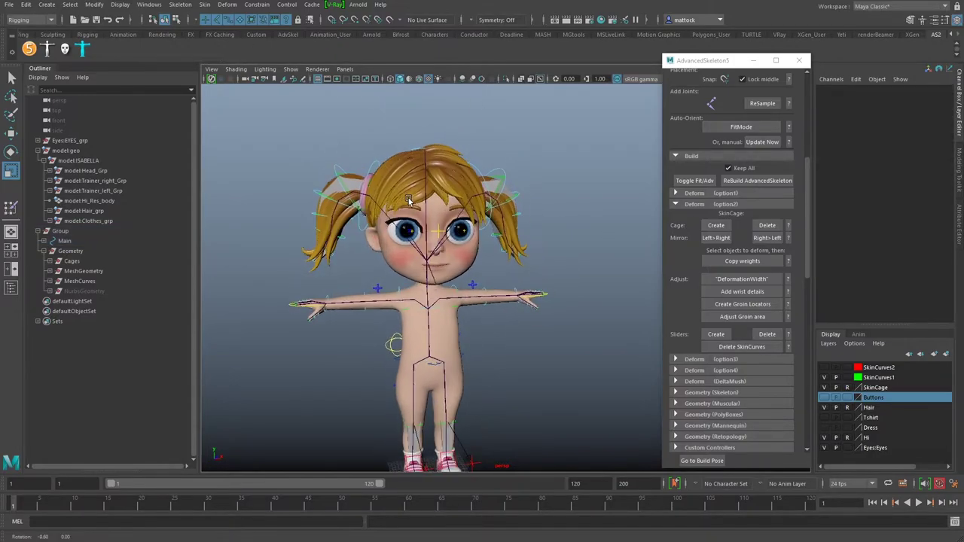
middle_click_drag(393, 209, 401, 192, "alt")
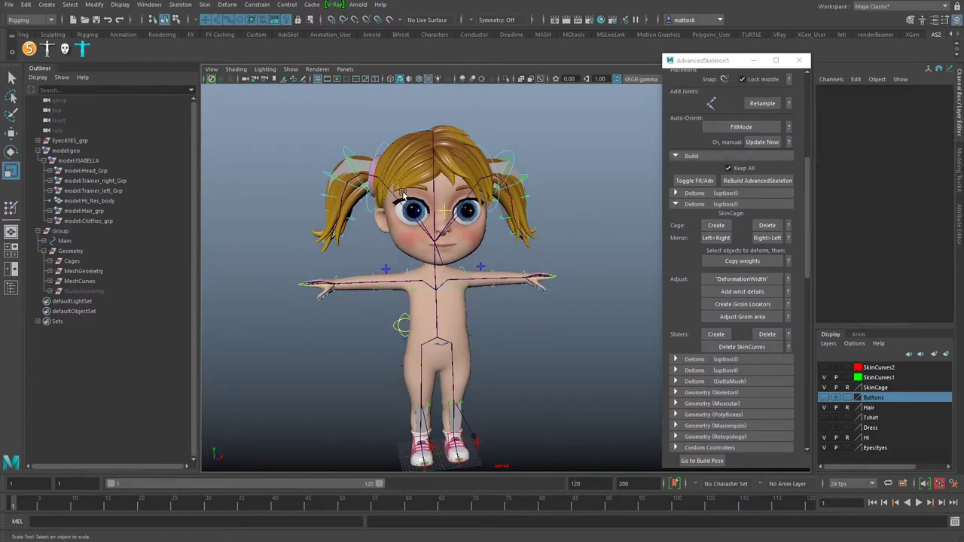
- Limit the viewport display to polygon objects by hiding all types and re-enabling Polygons
left_click(291, 69)
left_click(301, 110)
left_click(291, 69)
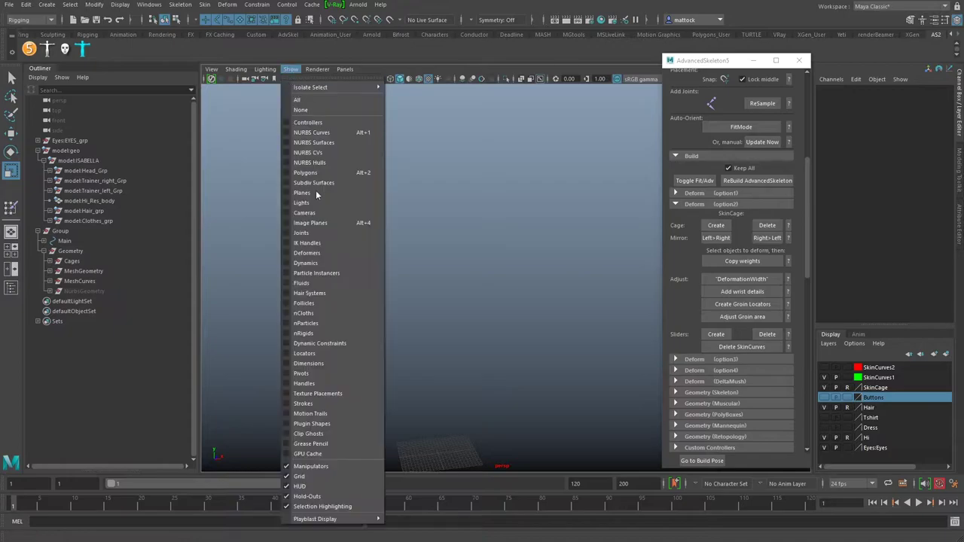
left_click(311, 176)
- Examine the polygon meshes of the face, pigtails and whole body alongside the cage
right_click_drag(350, 210, 413, 205, "alt")
middle_click_drag(413, 205, 441, 254, "alt")
left_click_drag(441, 253, 333, 254, "alt")
right_click_drag(333, 254, 430, 258, "alt")
left_click_drag(429, 258, 546, 229, "alt")
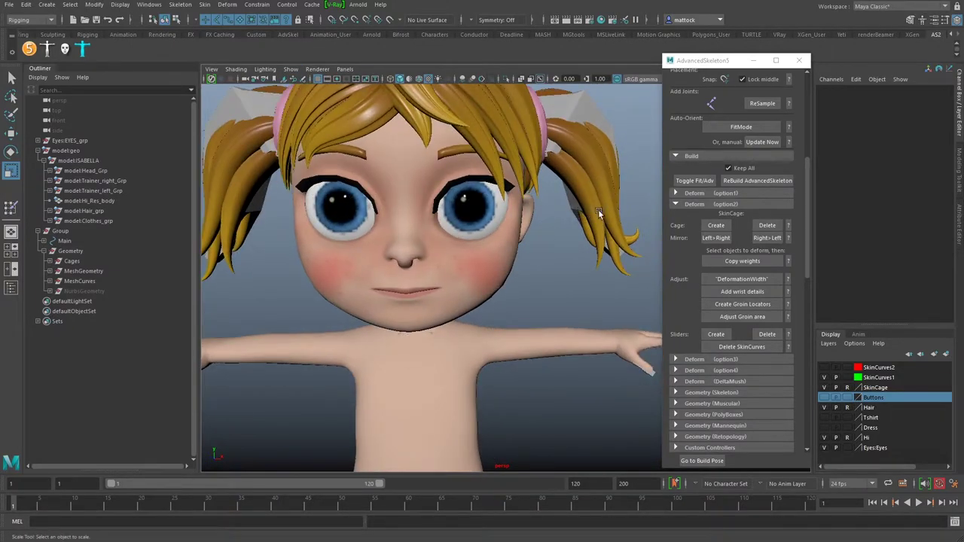
scroll(588, 215, "down", 5)
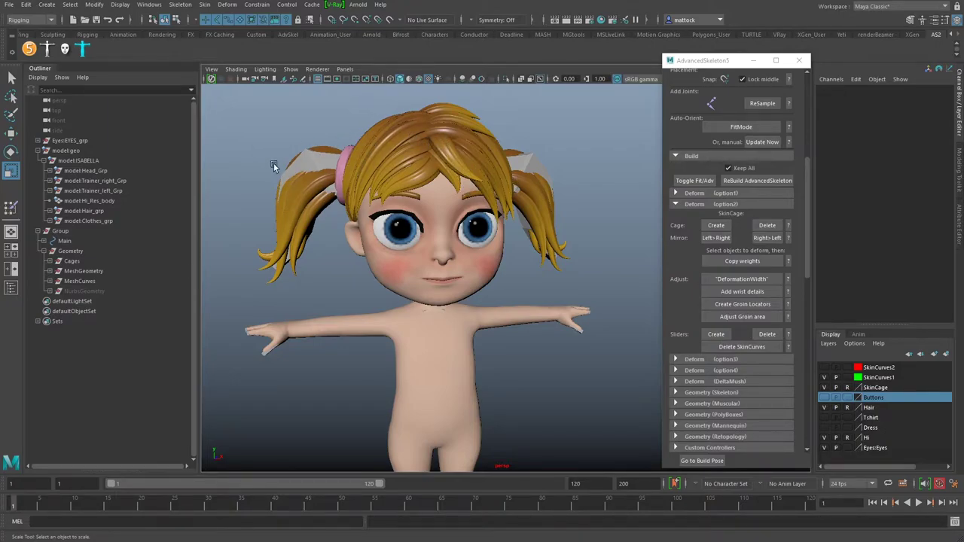
scroll(455, 202, "down", 5)
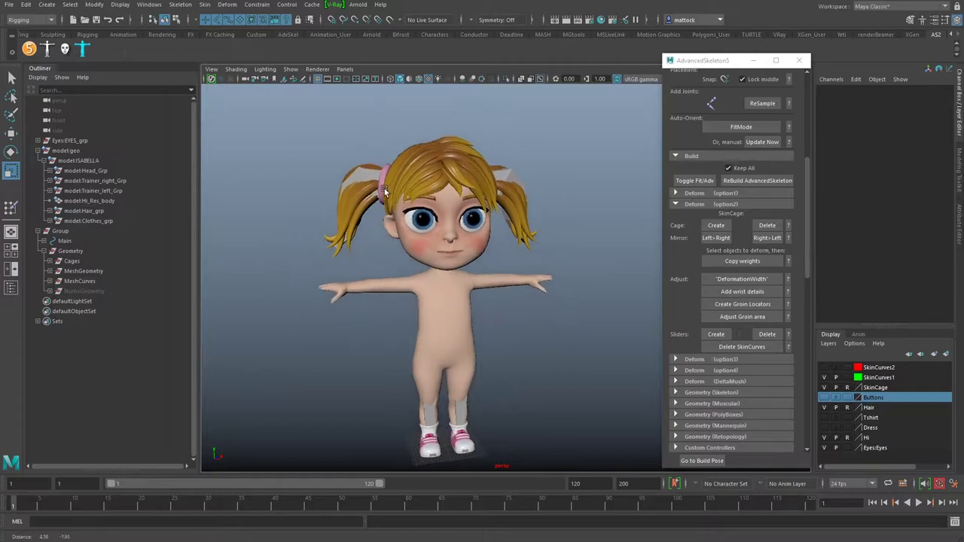
- Hide the eyelashes, eyebrows and mouth group inside the head group, plus the separate eyes group
left_click_drag(307, 273, 609, 443)
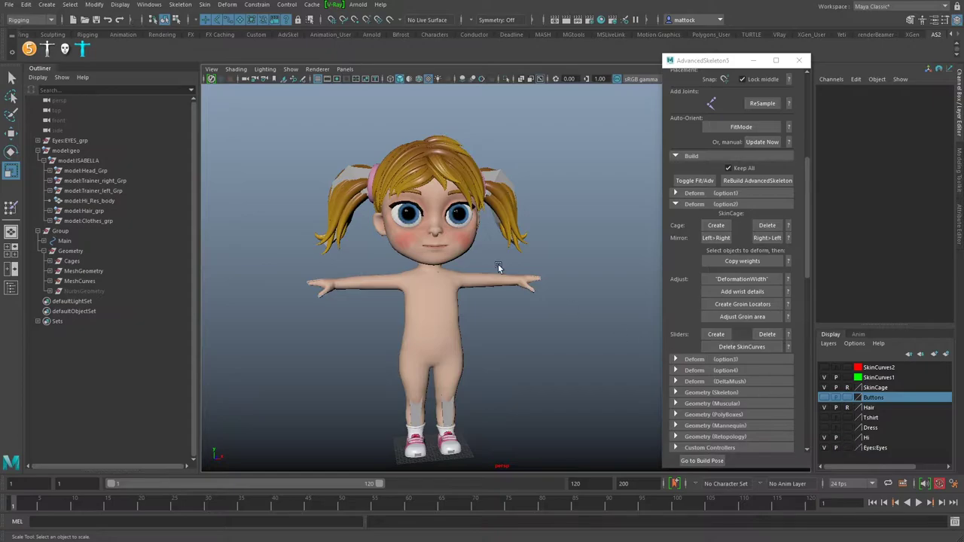
left_click_drag(401, 253, 405, 273, "alt")
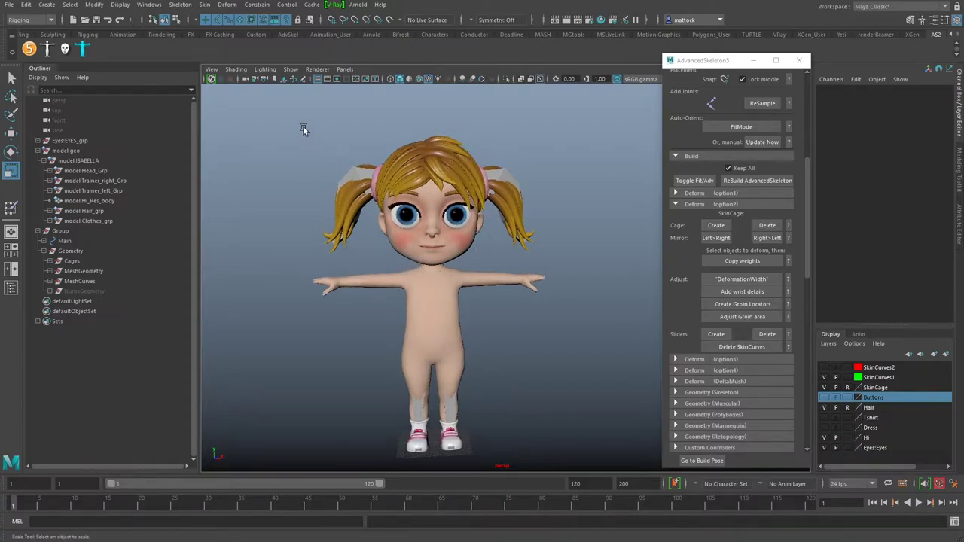
left_click(84, 171)
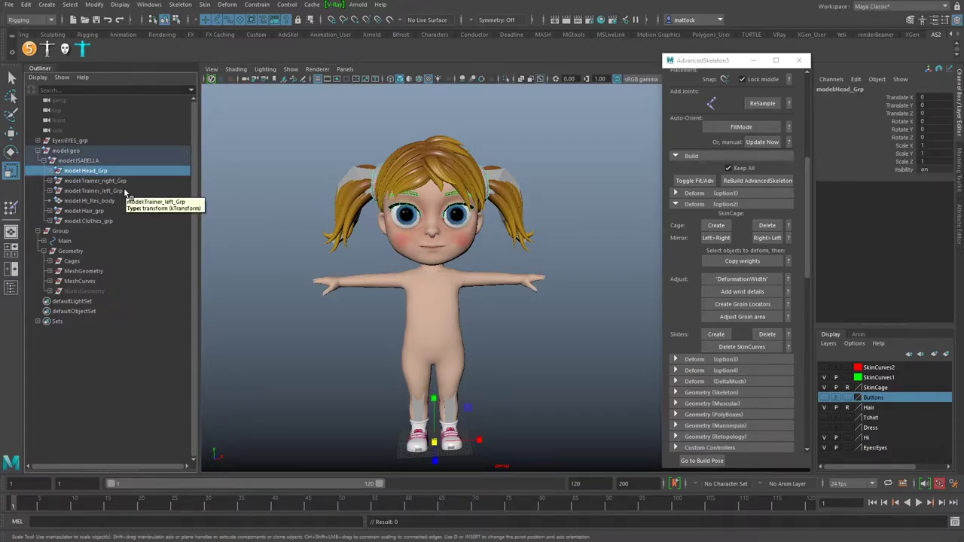
left_click(58, 171)
left_click_drag(104, 184, 106, 218)
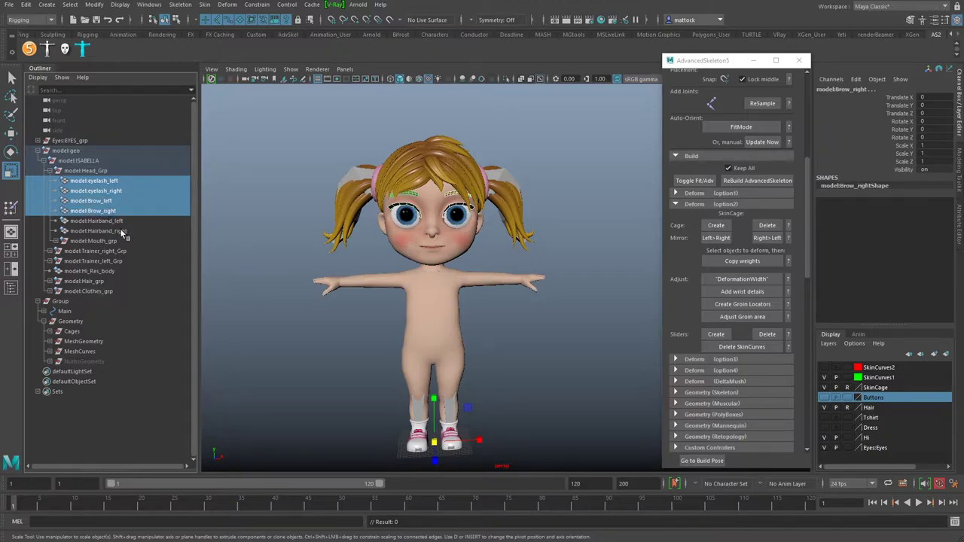
left_click(124, 241, "ctrl")
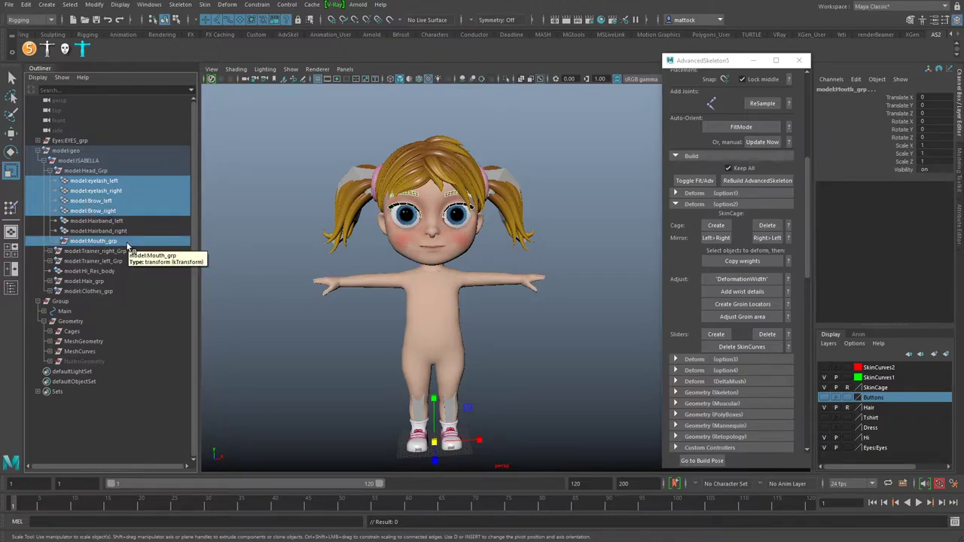
key("ctrl+h")
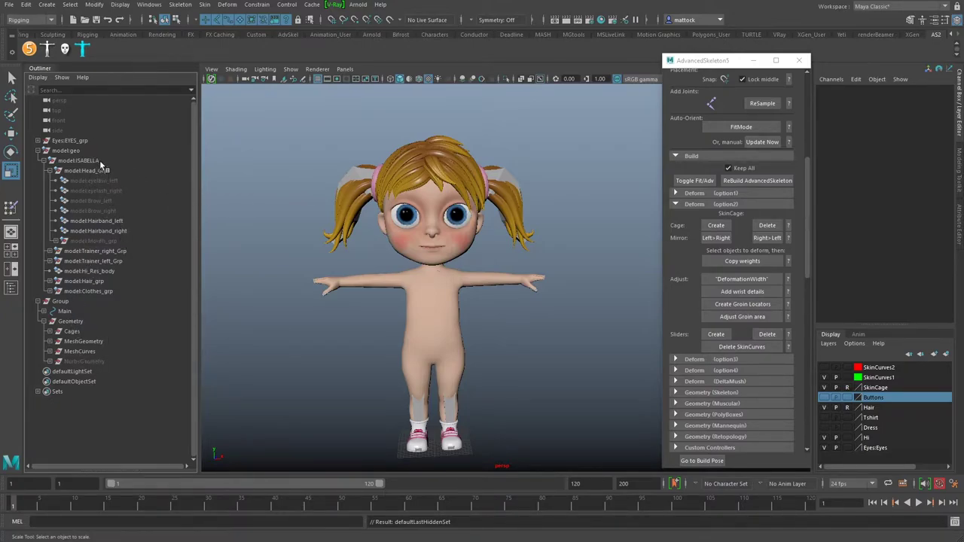
left_click(71, 141)
key("ctrl+h")
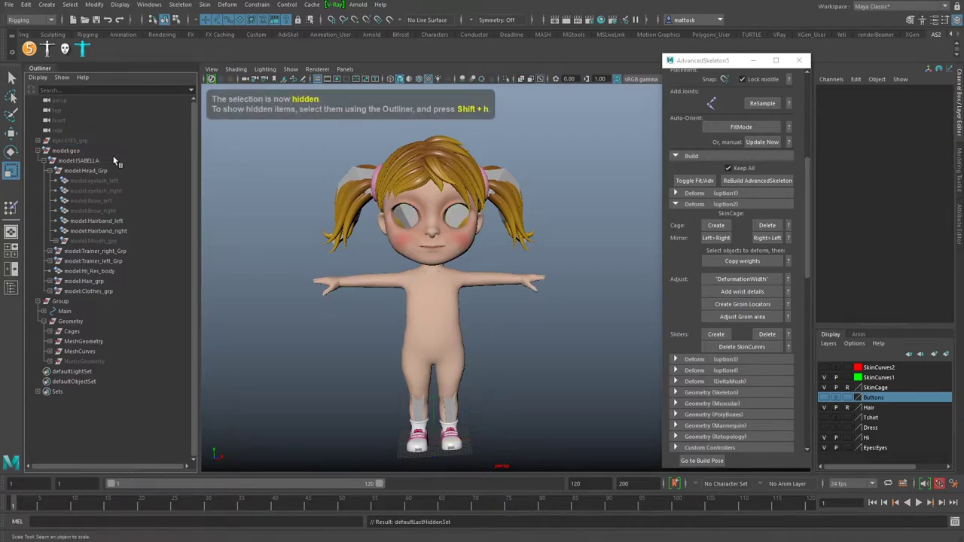
- Select all visible body, hair, hairband, sock and shoe meshes and copy the SkinCage weights onto them
left_click_drag(437, 213, 538, 220, "alt")
right_click_drag(538, 220, 515, 219, "alt")
left_click_drag(516, 218, 495, 216, "alt")
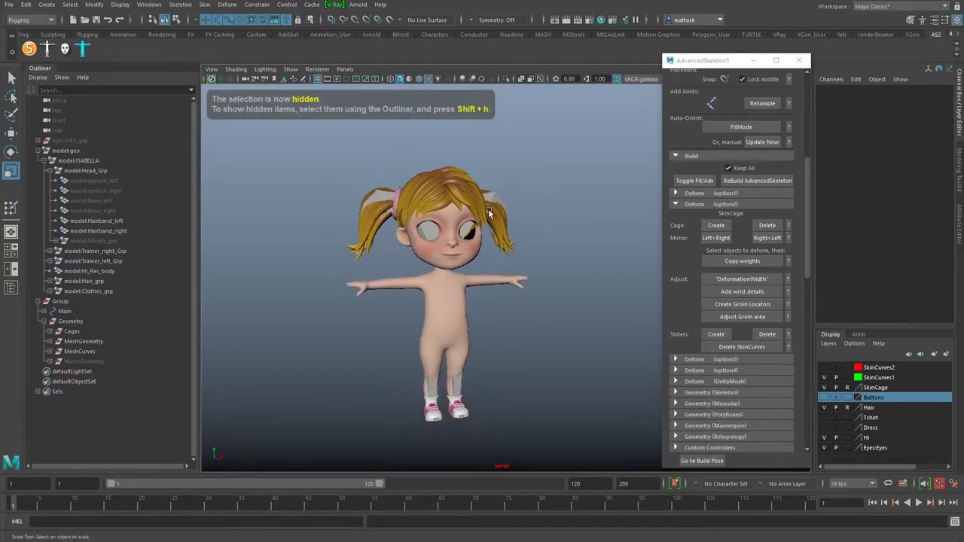
left_click_drag(323, 146, 590, 437)
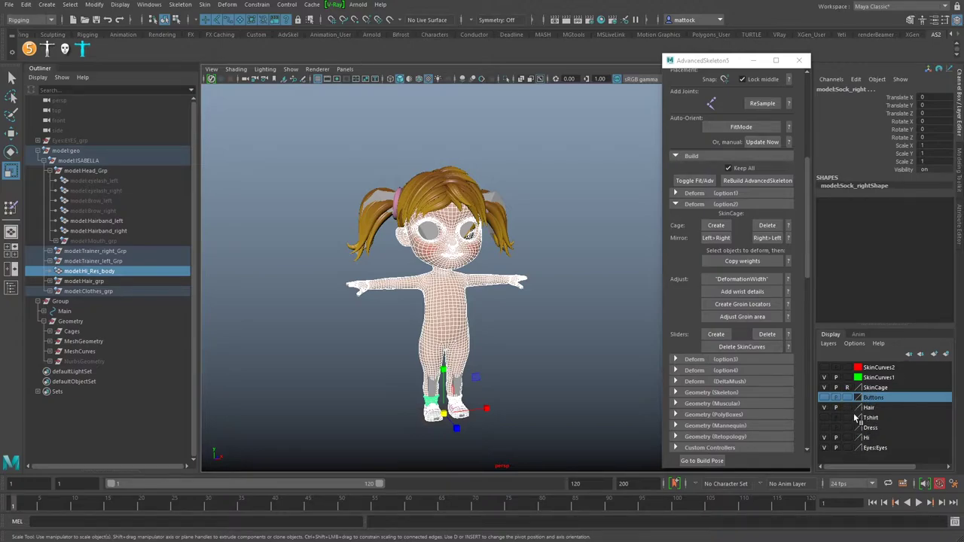
left_click_drag(319, 151, 581, 449)
left_click_drag(486, 230, 519, 277, "alt")
scroll(500, 256, "up", 3)
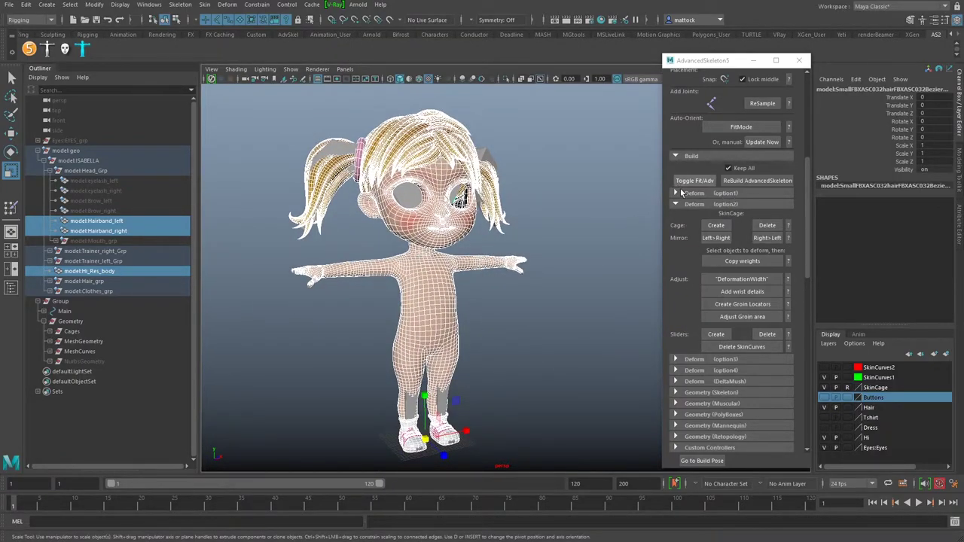
left_click(737, 262)
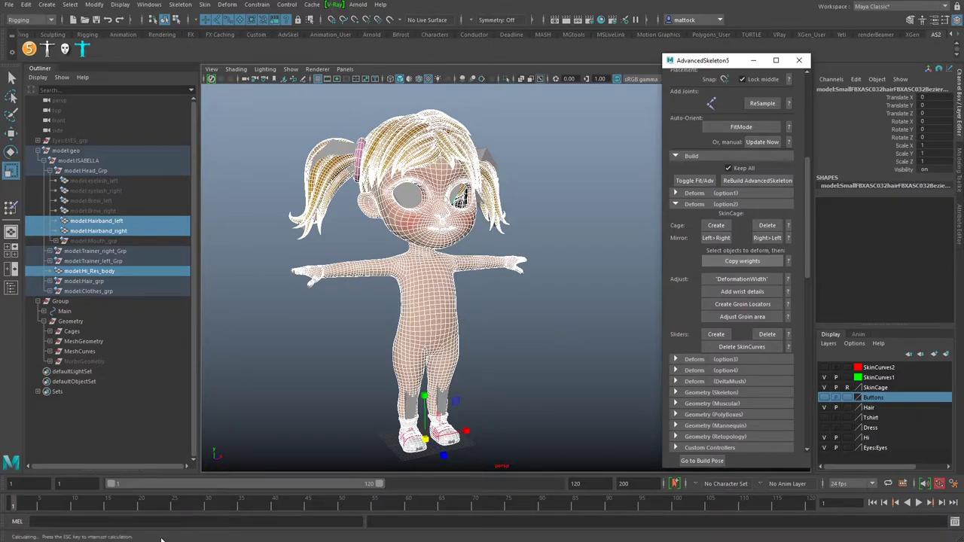
left_click(253, 427)
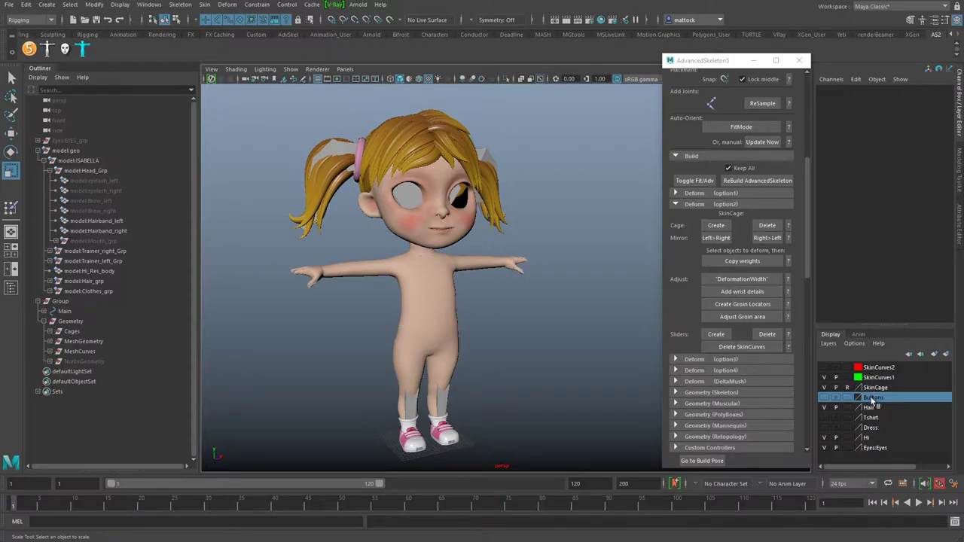
- Hide the SkinCage and SkinCurves1 layers and display the rig's control curves in the viewport
left_click(826, 387)
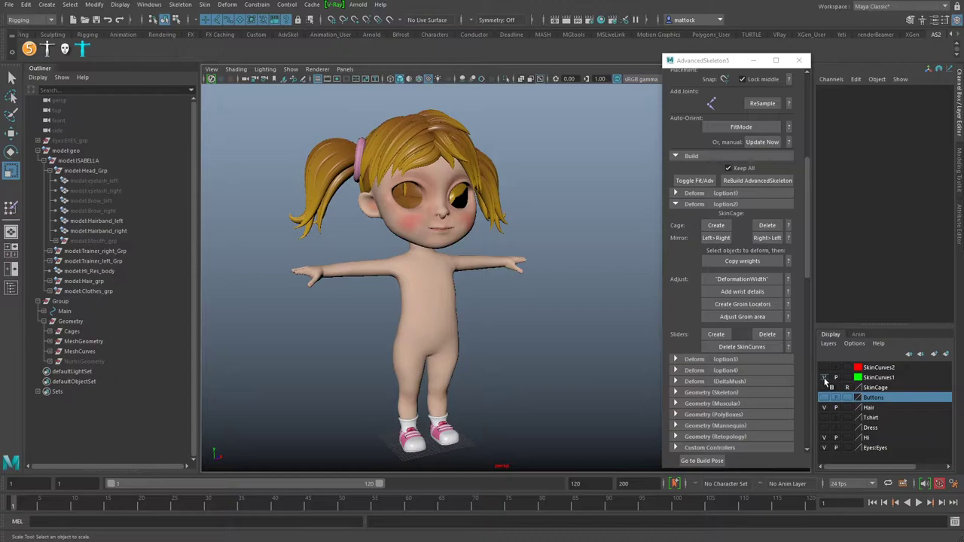
left_click(290, 69)
left_click(319, 136)
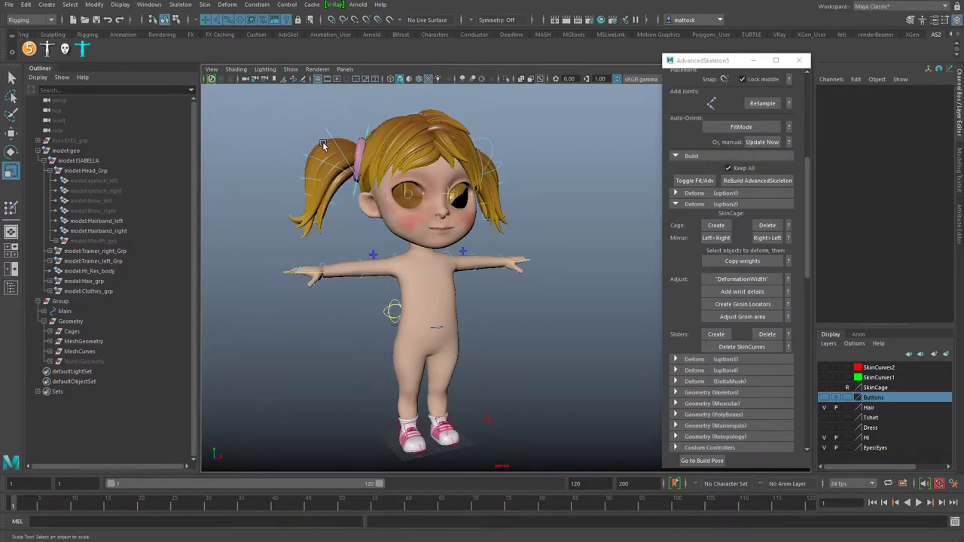
- Test the body deformation by lowering the root control at the hips, and undo the move
left_click_drag(408, 331, 430, 338, "alt")
right_click_drag(430, 337, 431, 372, "alt")
middle_click_drag(431, 372, 455, 312, "alt")
right_click_drag(455, 313, 469, 304, "alt")
mouse_move(468, 304)
middle_mouse_down("alt")
mouse_move(493, 314)
mouse_move(459, 313)
middle_mouse_up("alt")
left_click(457, 303)
left_click_drag(416, 330, 446, 335, "alt")
key("w")
left_click_drag(445, 295, 441, 324)
key("ctrl+z")
- Test the leg deformation by moving the right foot's IK control, and undo the moves
left_click_drag(376, 349, 452, 373, "alt")
middle_click_drag(431, 385, 402, 319, "alt")
right_click_drag(402, 318, 400, 377, "alt")
left_click_drag(399, 376, 377, 384, "alt")
left_click(335, 404)
middle_click_drag(336, 422, 363, 381, "alt")
left_click_drag(363, 381, 387, 373, "alt")
key("ctrl+z")
key("ctrl+z")
- Test the hip deformation by rotating the HipSwinger_M control, and undo the rotations
scroll(456, 269, "down", 3)
middle_click_drag(456, 269, 484, 308, "alt")
left_click_drag(484, 309, 494, 355, "alt")
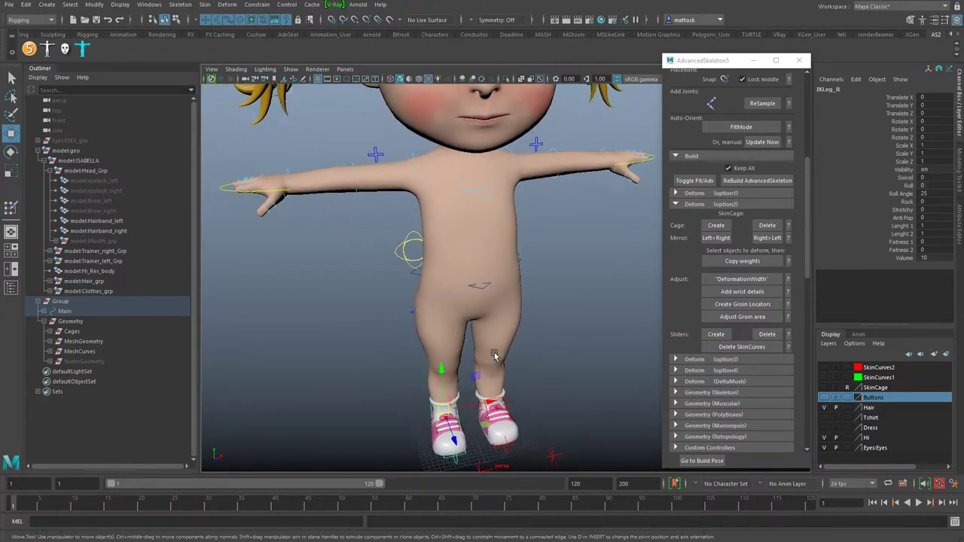
left_click(423, 248)
mouse_move(422, 253)
left_mouse_down("alt")
mouse_move(399, 266)
mouse_move(426, 246)
mouse_move(424, 257)
mouse_move(383, 261)
mouse_move(412, 242)
mouse_move(411, 253)
mouse_move(382, 247)
mouse_move(414, 244)
left_mouse_up("alt")
key("e")
key("ctrl+z")
key("ctrl+z")
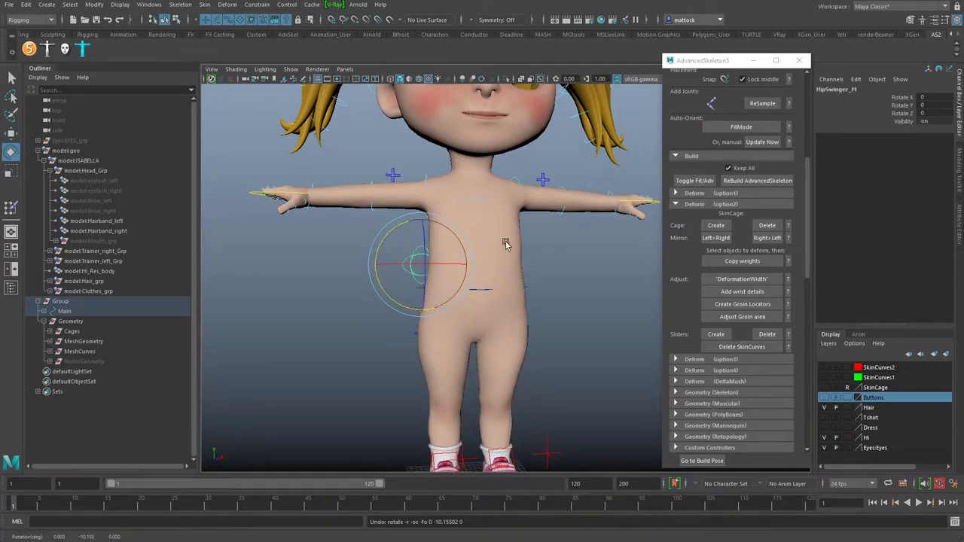
- Test the arm deformation by rotating the FKShoulder_R control, and undo the rotation
scroll(517, 248, "up", 2)
middle_click_drag(506, 243, 504, 314, "alt")
middle_click_drag(390, 281, 420, 289, "alt")
left_click_drag(420, 289, 394, 281, "alt")
left_click(410, 273)
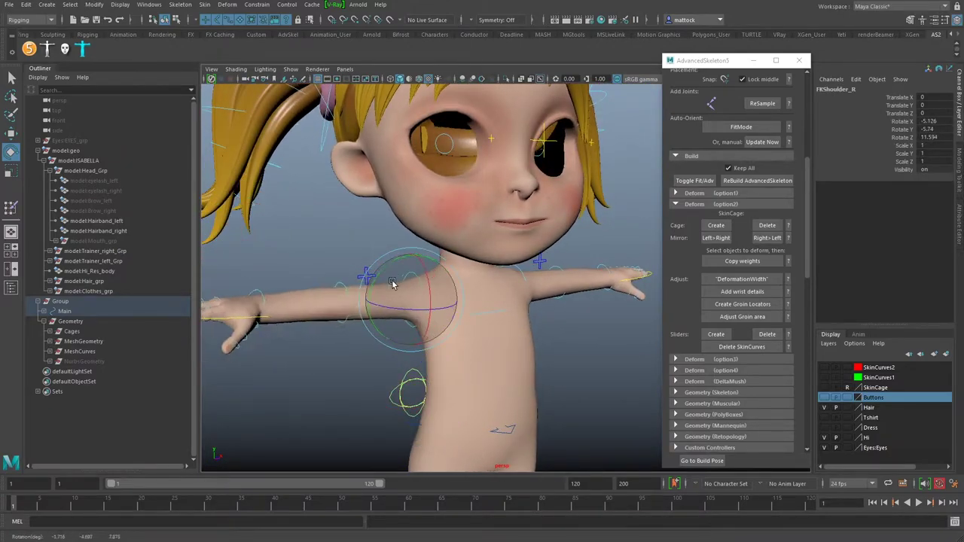
key("ctrl+z")
scroll(538, 321, "up", 2)
left_click_drag(533, 319, 427, 258, "alt")
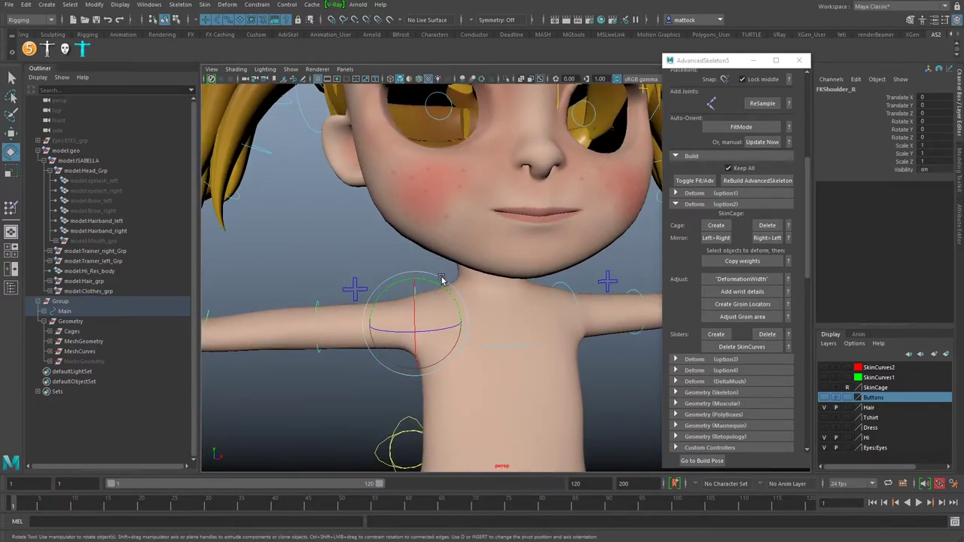
- Test the shoulder deformation by rotating the FKScapula_R control upward, and return the rig to its build pose
key("4")
scroll(430, 294, "up", 2)
left_click(415, 301)
mouse_move(415, 301)
left_mouse_down()
mouse_move(449, 324)
mouse_move(451, 316)
left_mouse_up()
key("6")
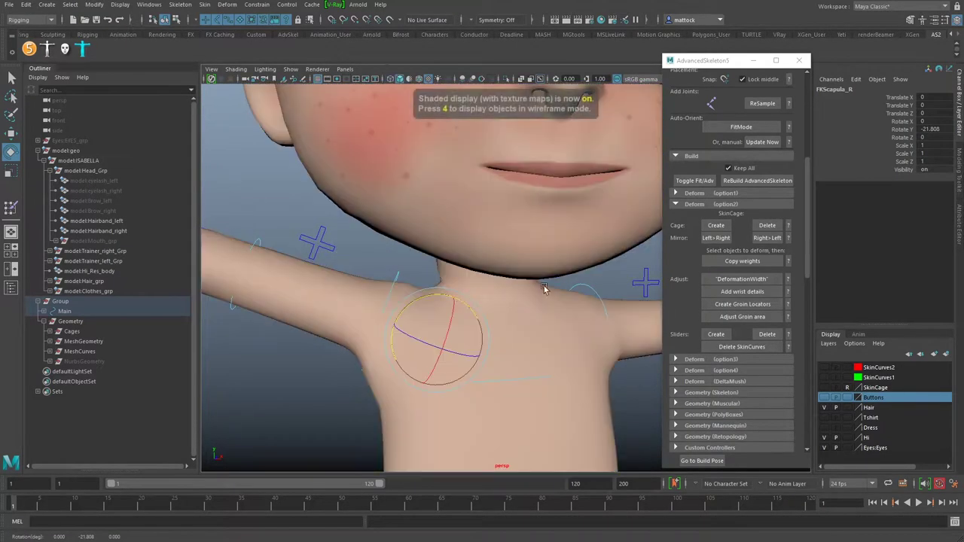
scroll(456, 279, "down", 2)
left_click_drag(456, 279, 497, 294)
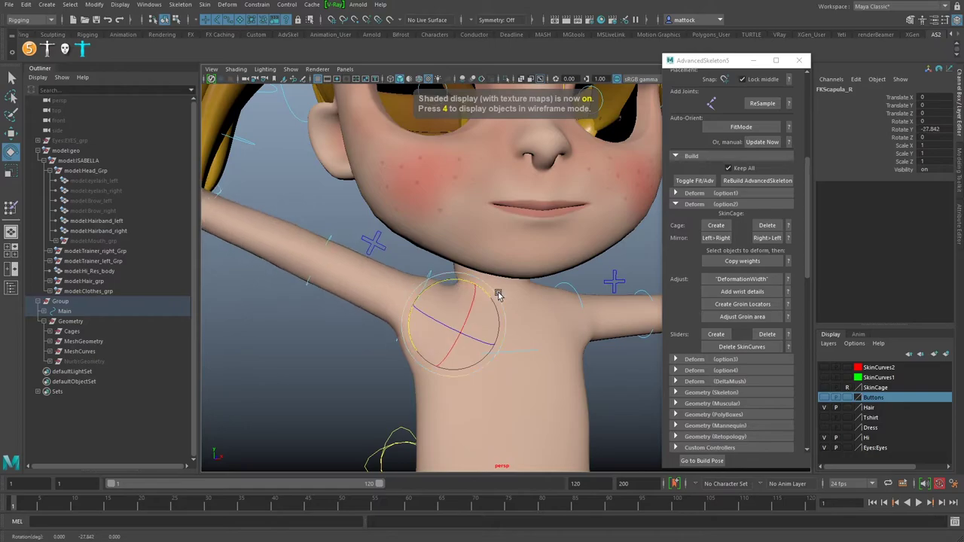
key("ctrl+z")
scroll(566, 285, "down", 2)
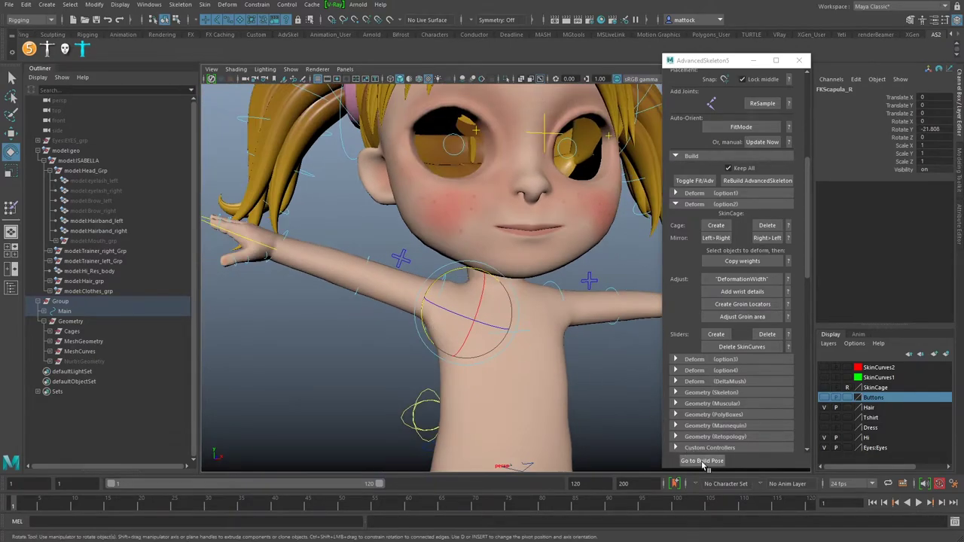
left_click(702, 461)
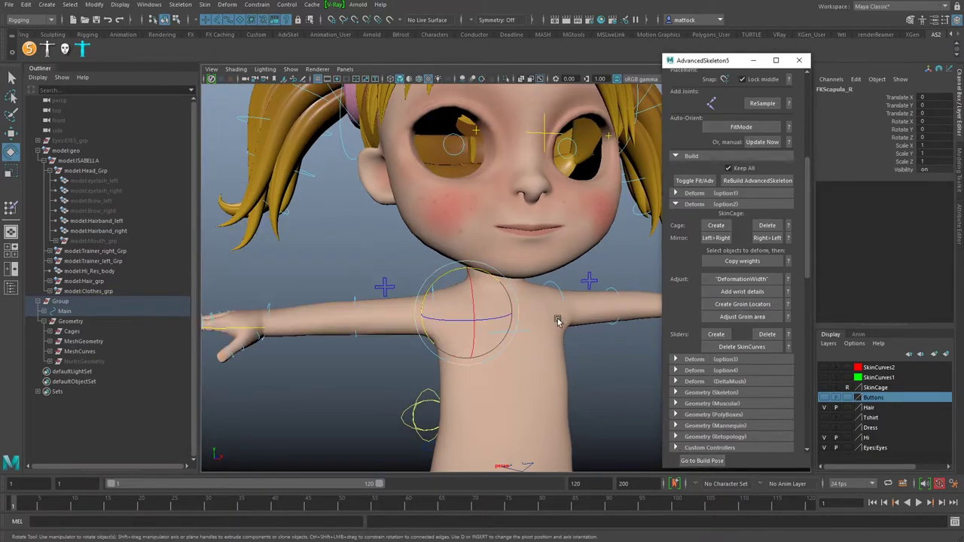
- Clear the control selection and make the Dress and Tshirt layers visible
scroll(357, 293, "down", 2)
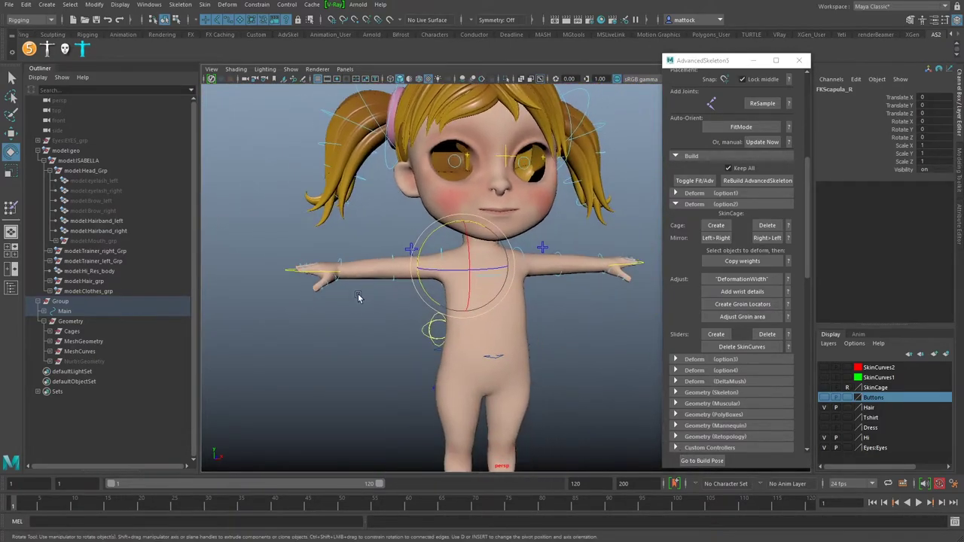
left_click(12, 78)
left_click(538, 326)
middle_click_drag(537, 326, 487, 321, "alt")
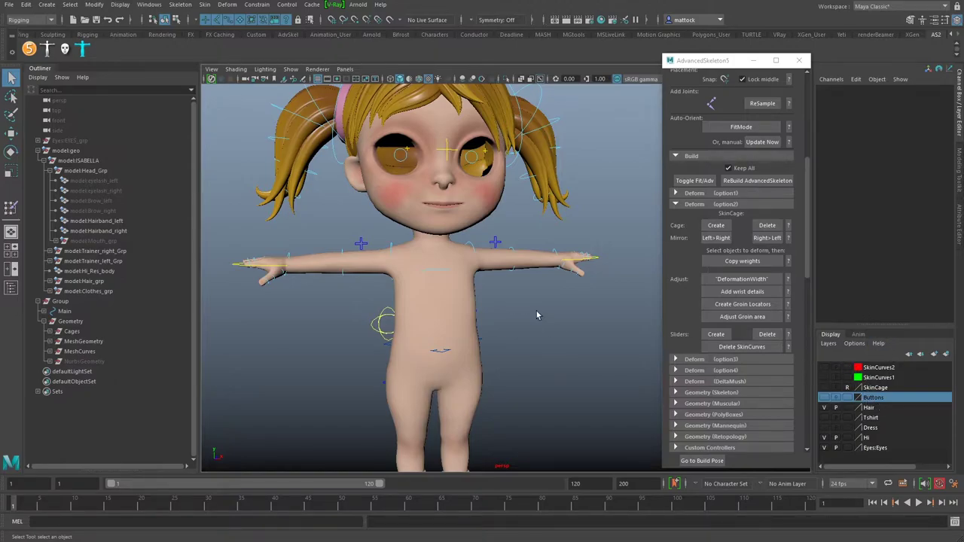
left_click(825, 428)
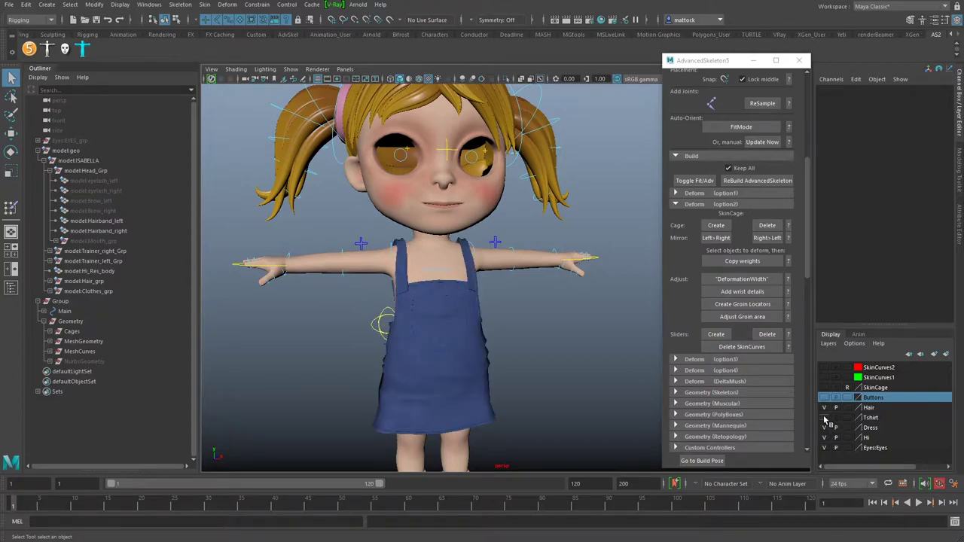
left_click(825, 418)
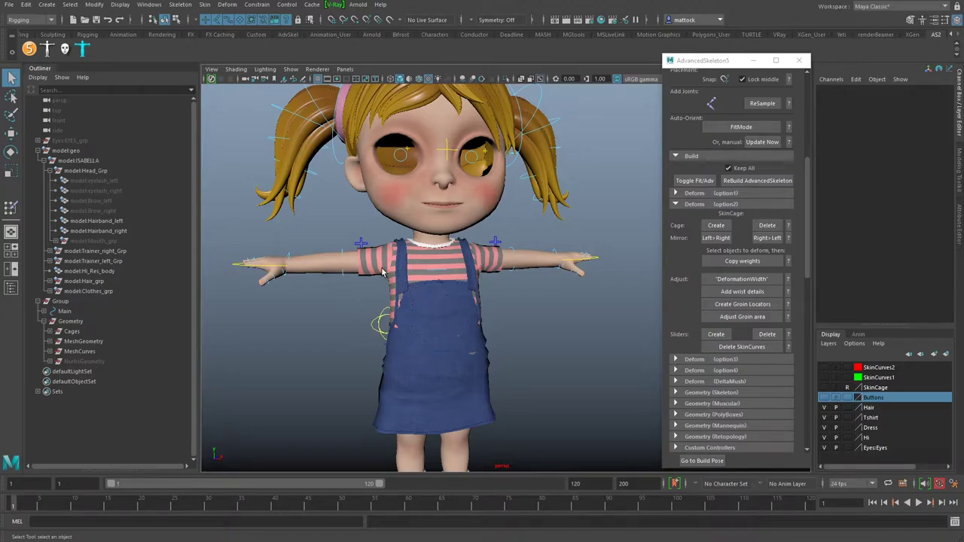
- Select the T-shirt, dress and pocket meshes together, copy the SkinCage weights onto them and deselect everything
left_click(404, 282)
left_click(411, 290)
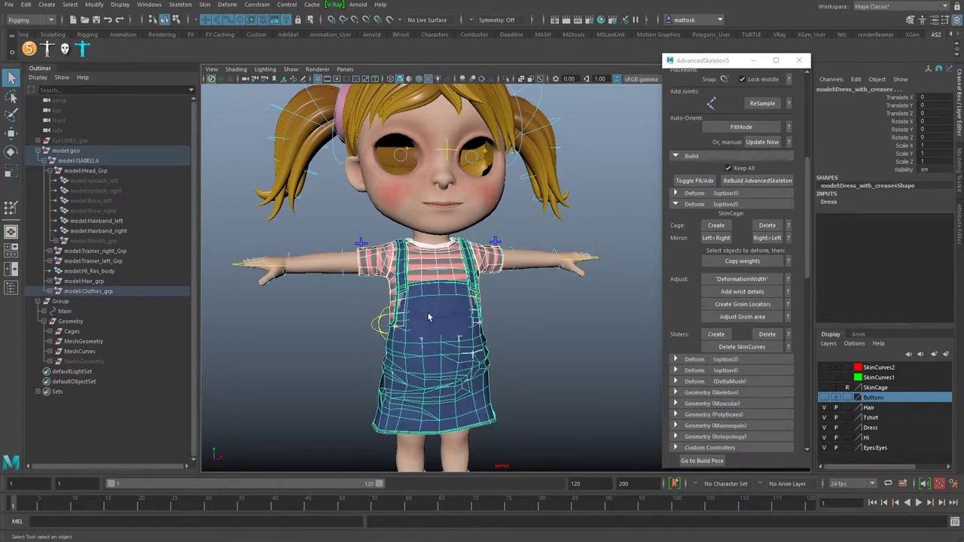
left_click(449, 321)
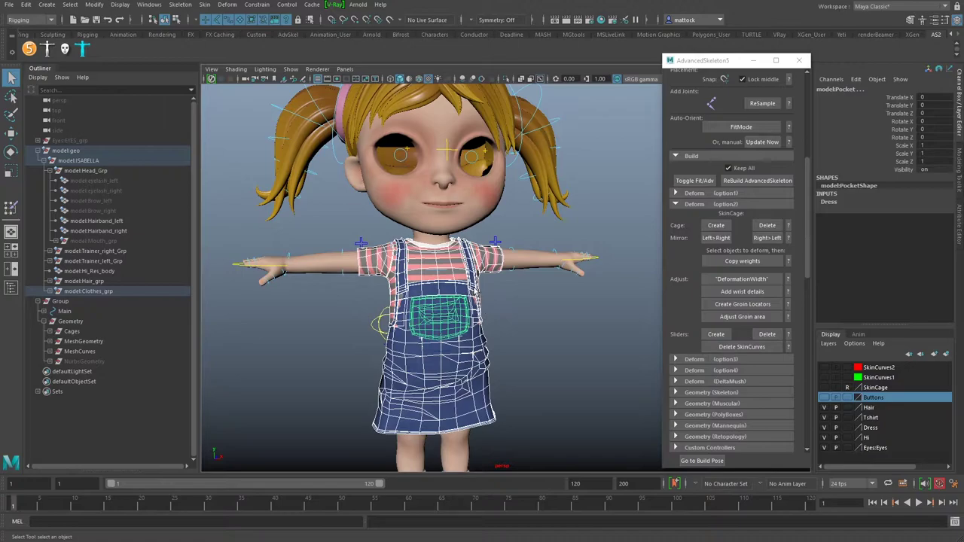
right_click_drag(552, 315, 502, 310, "alt")
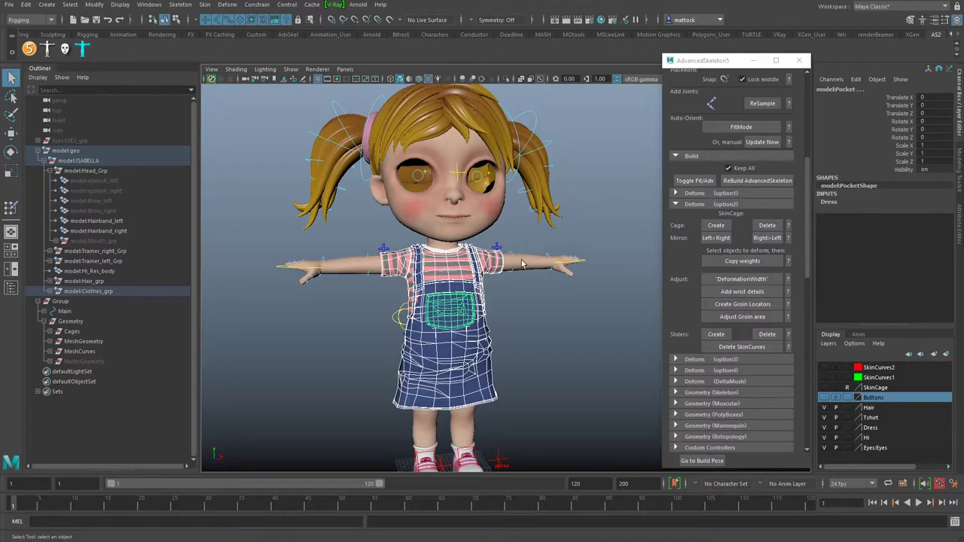
left_click(731, 261)
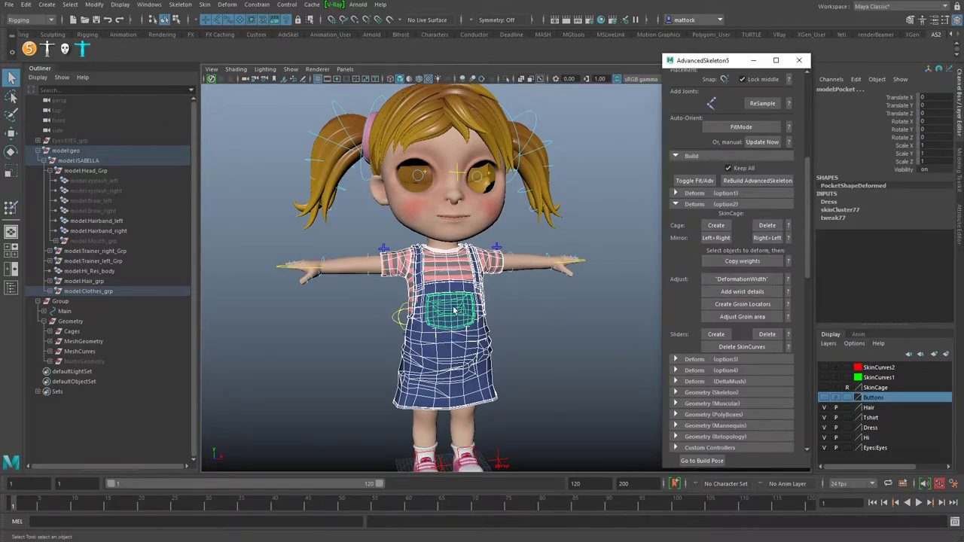
left_click(524, 336)
- Test the clothing deformation by moving the RootX_M control at the hips and returning it to zero
left_click_drag(545, 306, 573, 341, "alt")
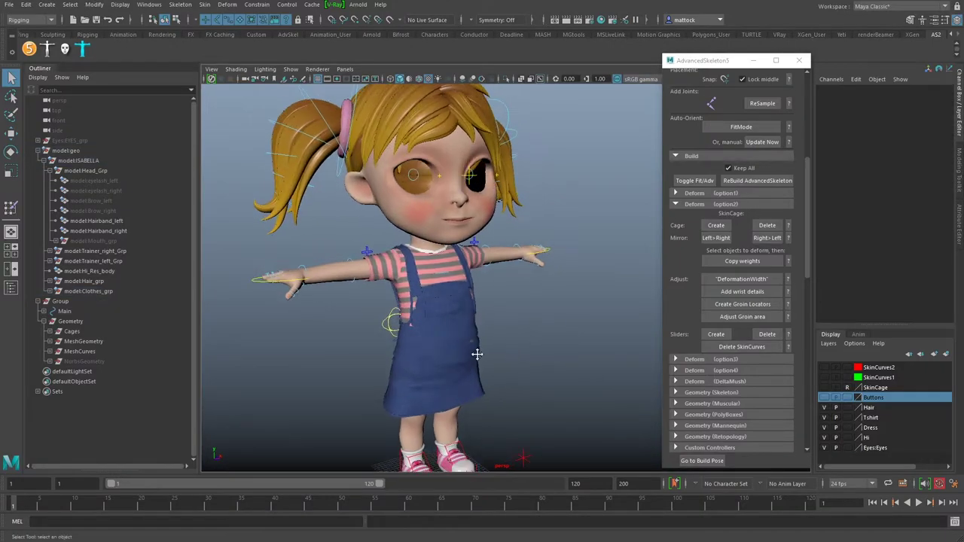
middle_click_drag(479, 361, 495, 321, "alt")
right_click_drag(357, 321, 381, 320, "alt")
left_click_drag(382, 320, 376, 318, "alt")
left_click(379, 322)
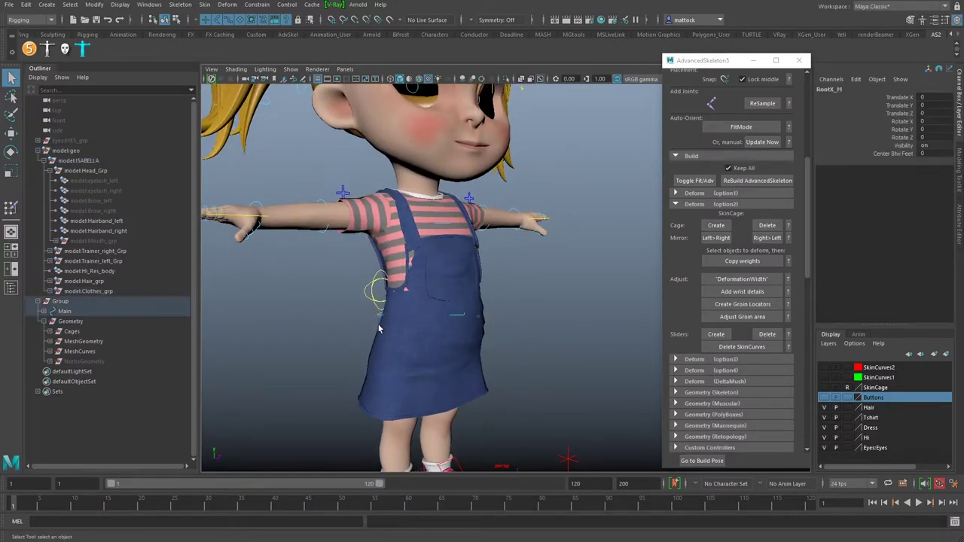
key("w")
right_click_drag(541, 311, 452, 304, "alt")
mouse_move(438, 305)
left_mouse_down()
mouse_move(442, 358)
mouse_move(453, 307)
left_mouse_up()
middle_click_drag(452, 309, 444, 347)
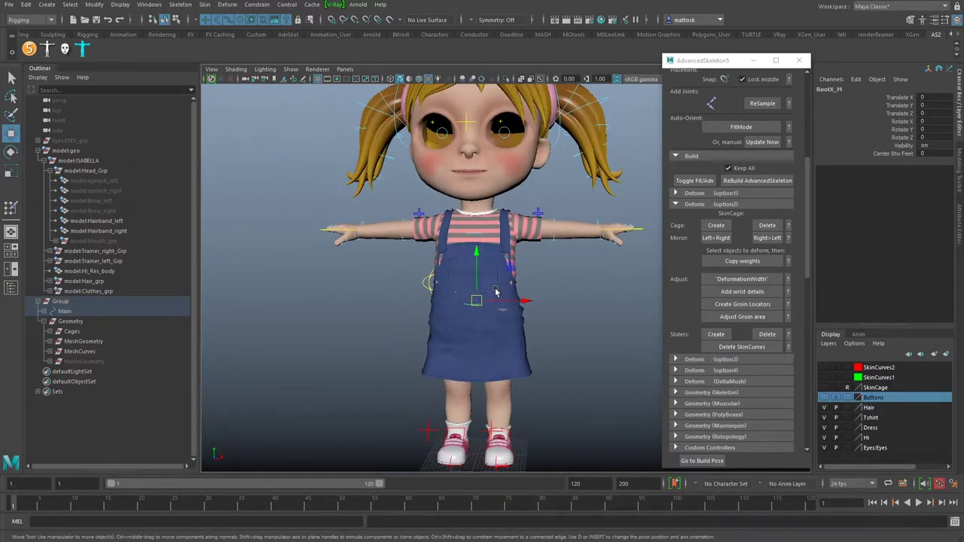
- Test how the clothes follow a rotation of the RootX_M control, and undo the rotation
key("e")
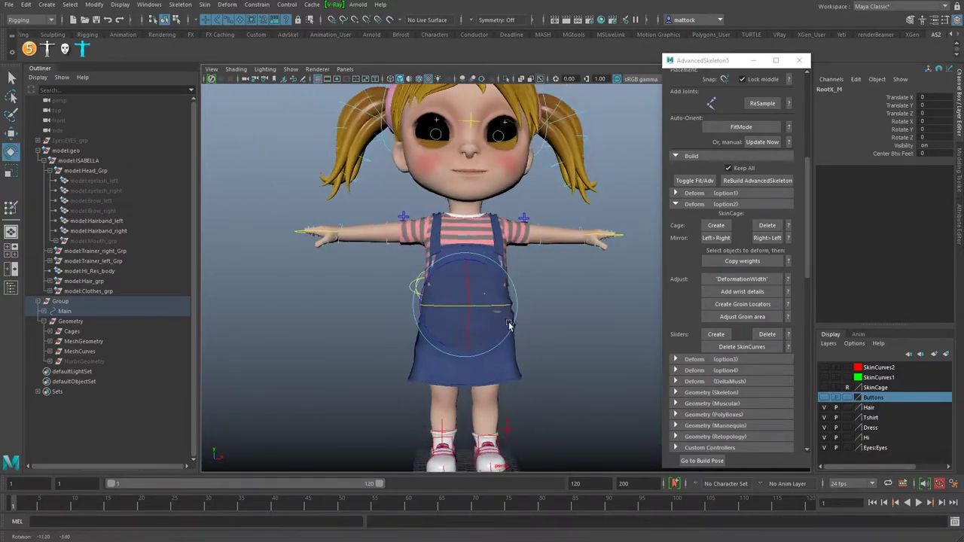
left_click_drag(501, 274, 507, 309)
key("ctrl+z")
left_click_drag(414, 340, 455, 366, "alt")
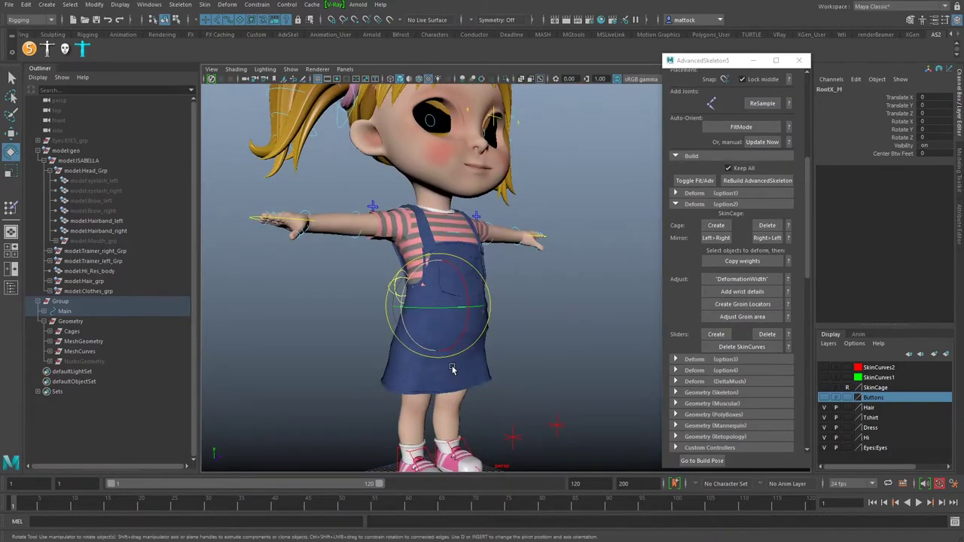
- Turn on smooth mesh preview for the dress and T-shirt meshes
left_click(460, 381)
key("3")
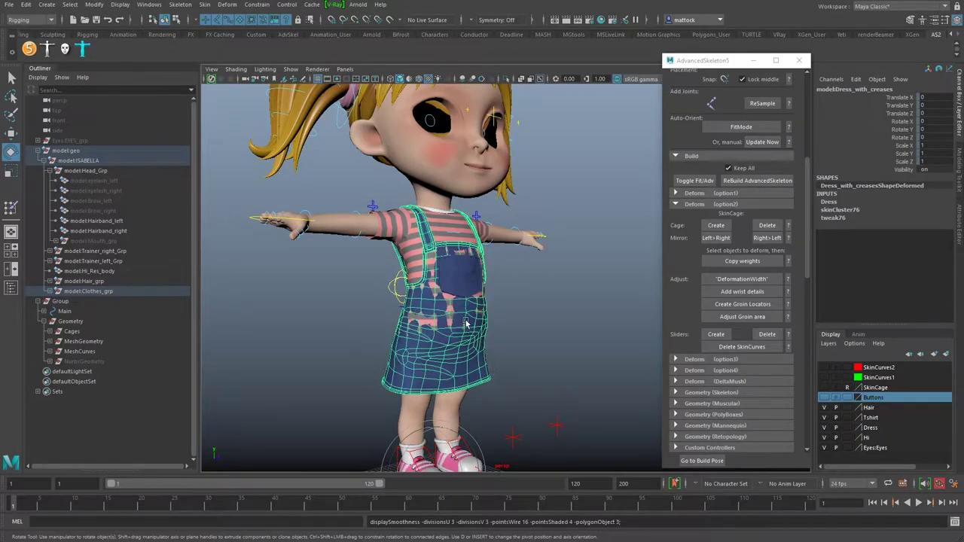
left_click(510, 291)
left_click(407, 235)
key("3")
- Rotate the RootX_M control to test the smoothed clothing, and undo the rotation
left_click_drag(482, 317, 470, 366, "alt")
left_click(403, 303)
left_click_drag(465, 287, 402, 290)
key("ctrl+z")
- Test the upper-body clothing by rotating the FKChest_M control, and undo the rotation
right_click_drag(402, 290, 490, 271, "alt")
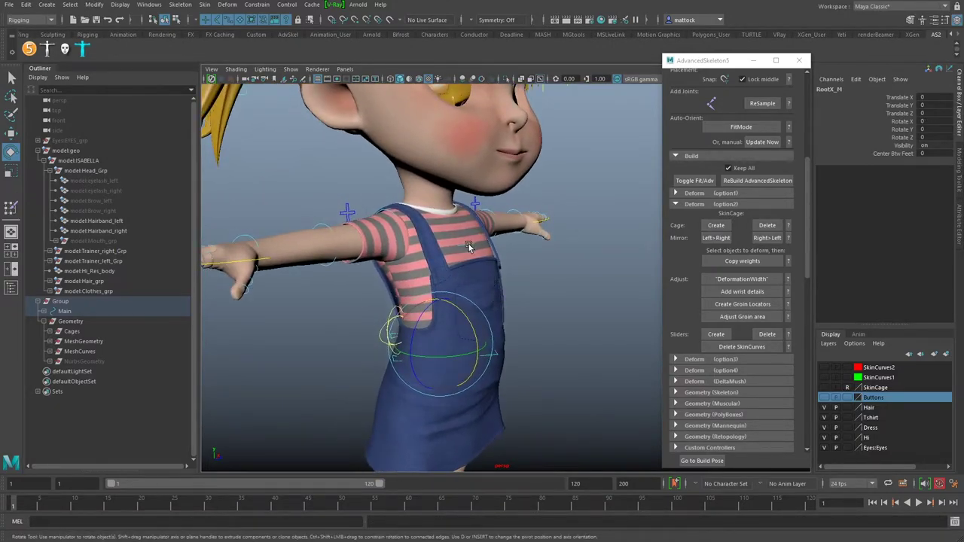
left_click(468, 247)
left_click_drag(469, 247, 459, 231)
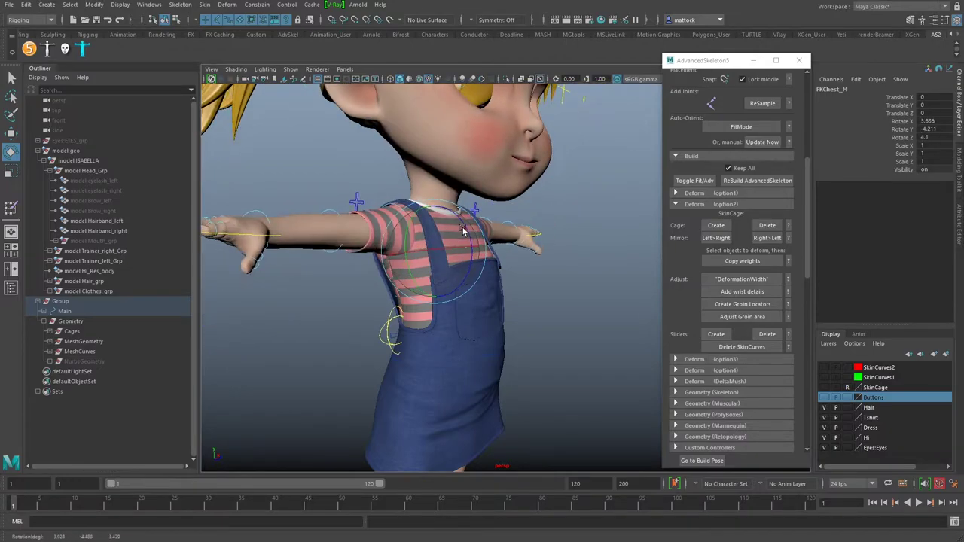
key("ctrl+z")
- Test the torso bend by rotating the chest and spine controls together, undo it and clear the selection
left_click_drag(407, 290, 472, 295, "alt")
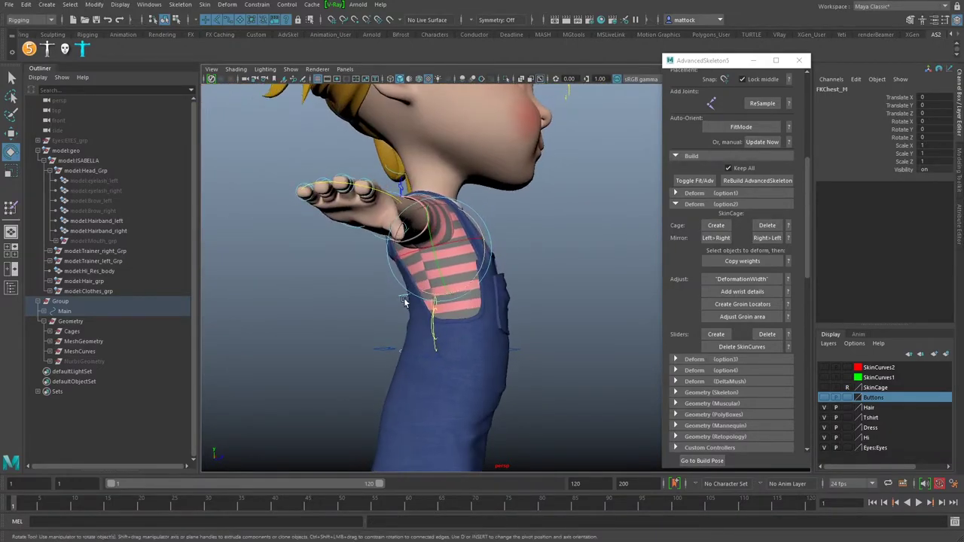
left_click(407, 302, "shift")
left_click_drag(407, 316, 350, 320, "alt")
left_click_drag(462, 263, 400, 306)
key("ctrl+z")
scroll(462, 268, "down", 3)
left_click_drag(431, 270, 533, 299)
left_click(562, 311)
- Frame the character from the front in its default pose and save the rig scene
right_click_drag(562, 311, 520, 316, "alt")
left_click_drag(521, 316, 514, 305, "alt")
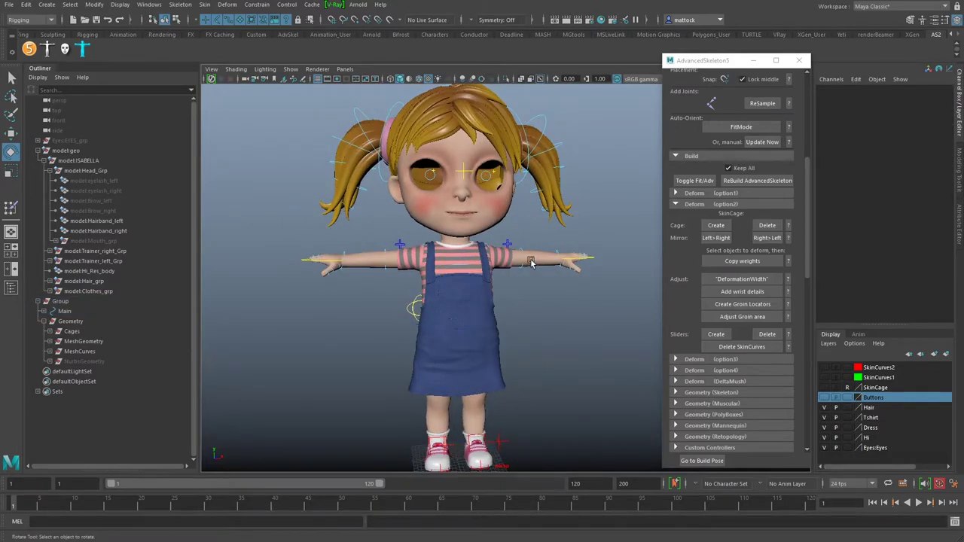
key("ctrl+s")
key("q")
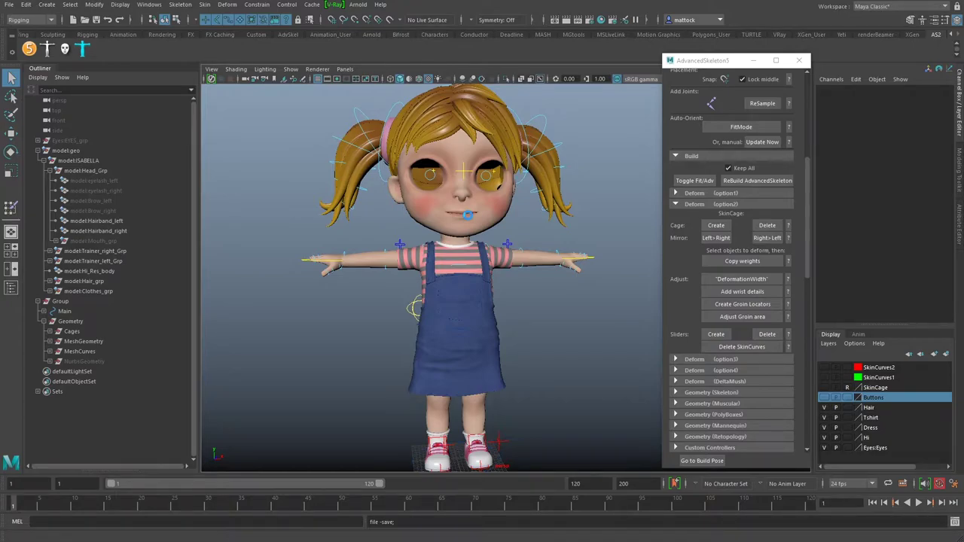
key("e")
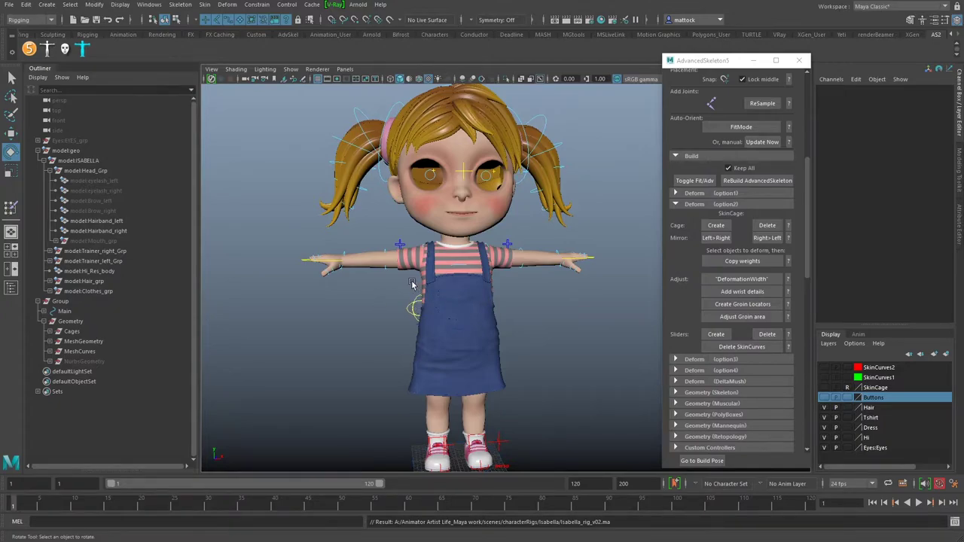
- Select both FKScapula controls and scale their control curves by a factor of 2
left_click_drag(808, 232, 813, 315)
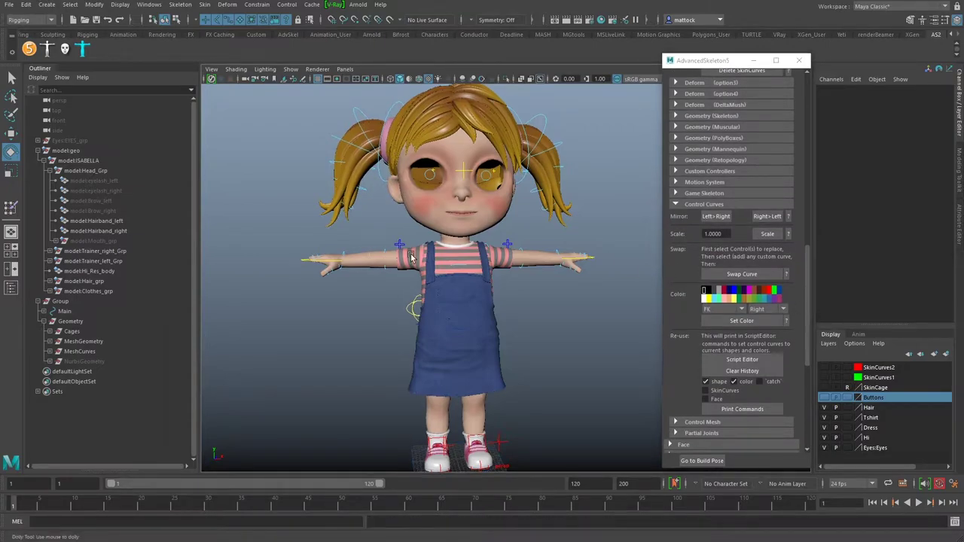
scroll(475, 304, "up", 3)
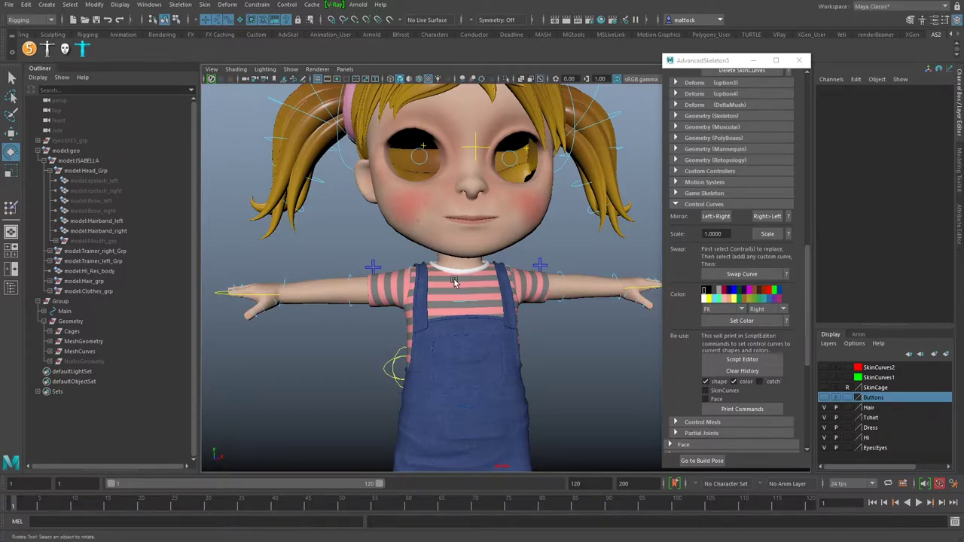
key("4")
scroll(458, 279, "up", 5)
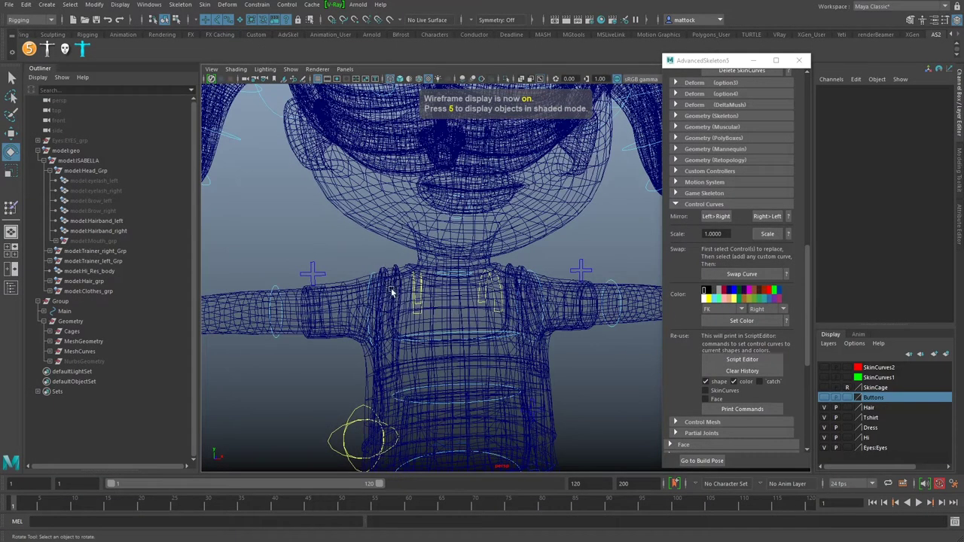
left_click(423, 294)
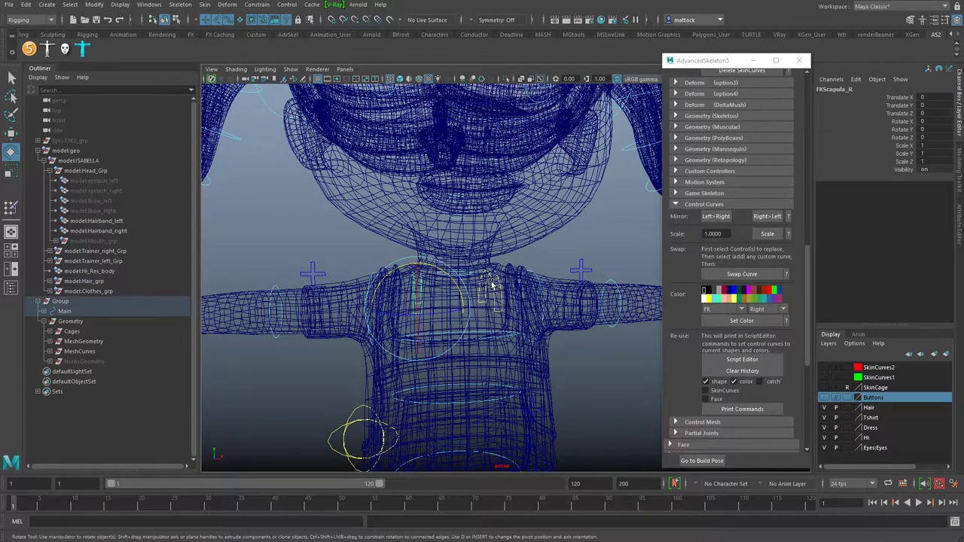
left_click_drag(558, 285, 439, 195, "alt")
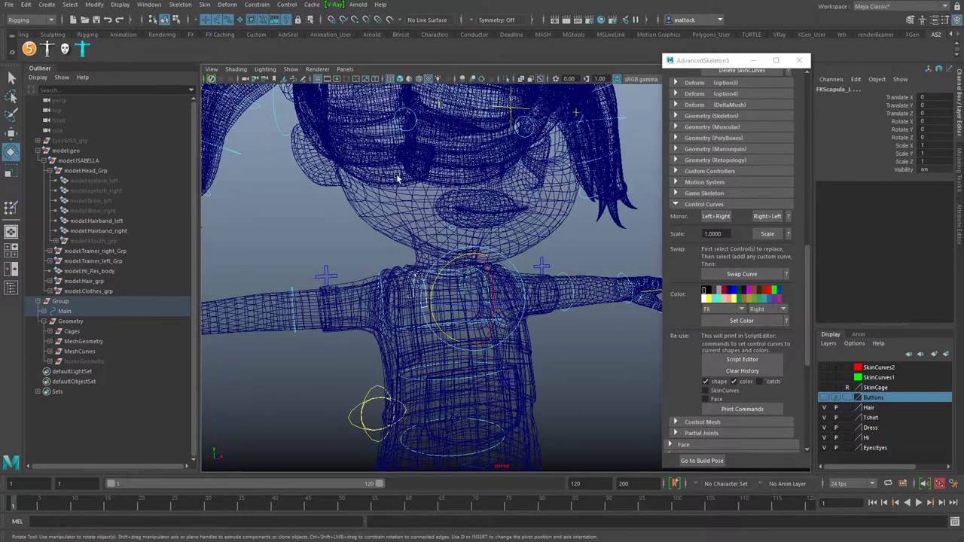
key("6")
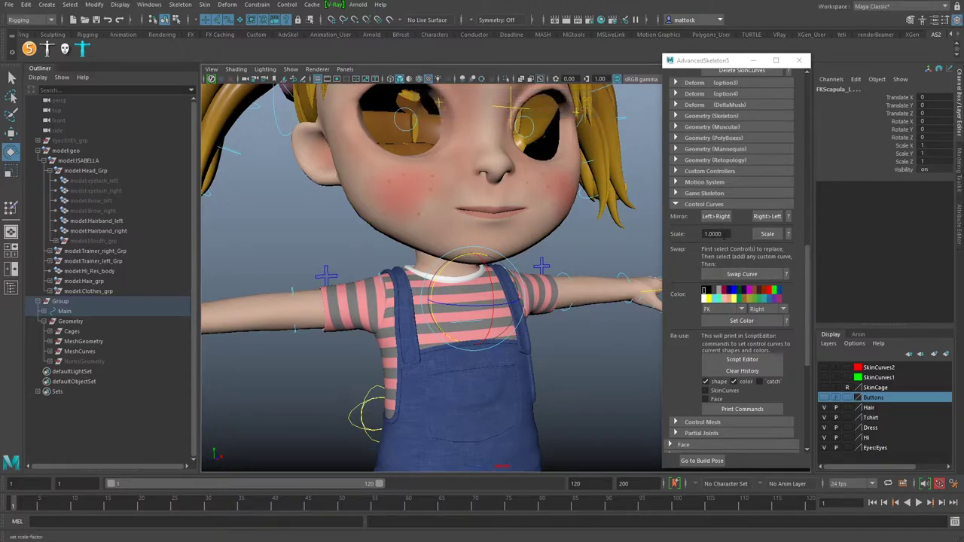
left_click_drag(725, 234, 702, 234)
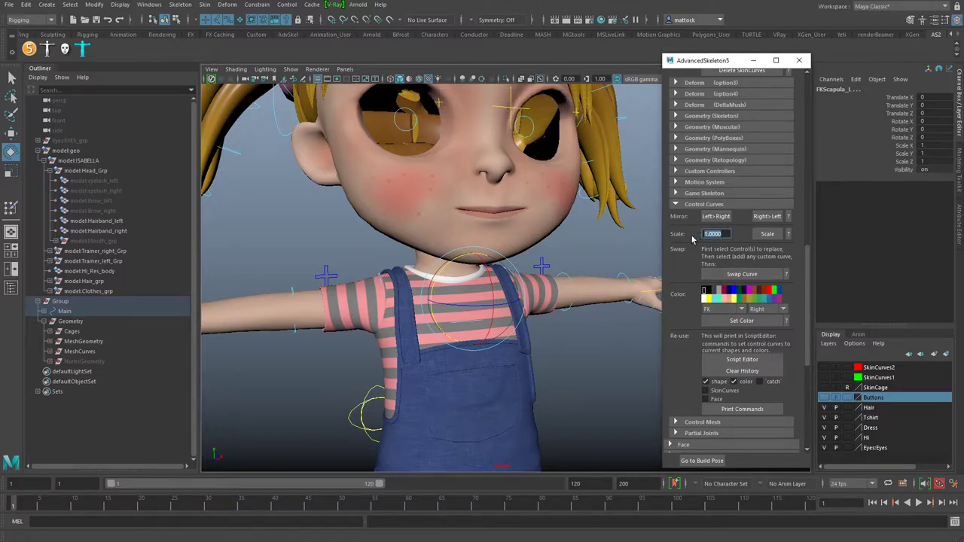
left_click(767, 235)
- Select the left and right FKShoulder controls and scale their control curves by a factor of 1.3
left_click_drag(509, 286, 486, 296, "alt")
scroll(563, 280, "down", 2)
left_click_drag(563, 280, 491, 299, "alt")
left_click_drag(343, 315, 416, 318, "alt")
scroll(437, 317, "up", 3)
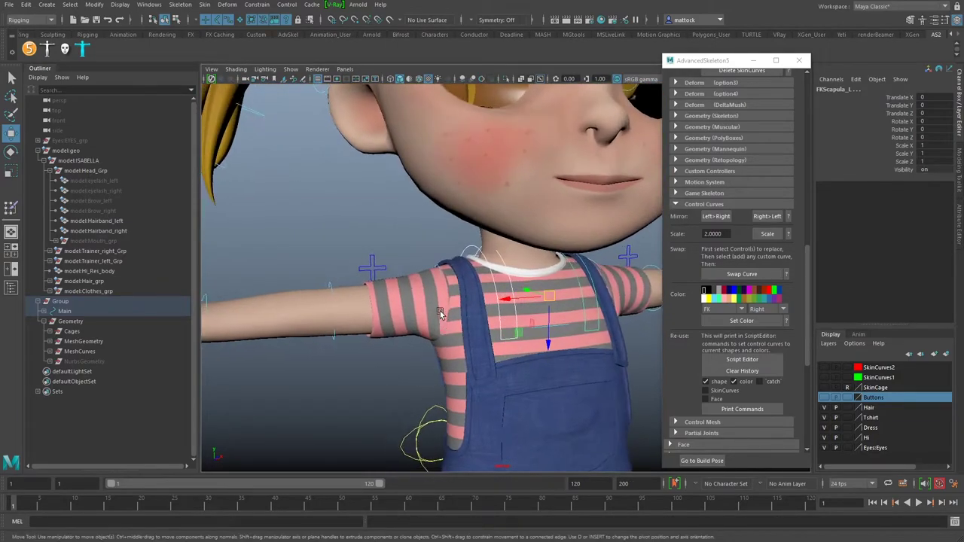
key("q")
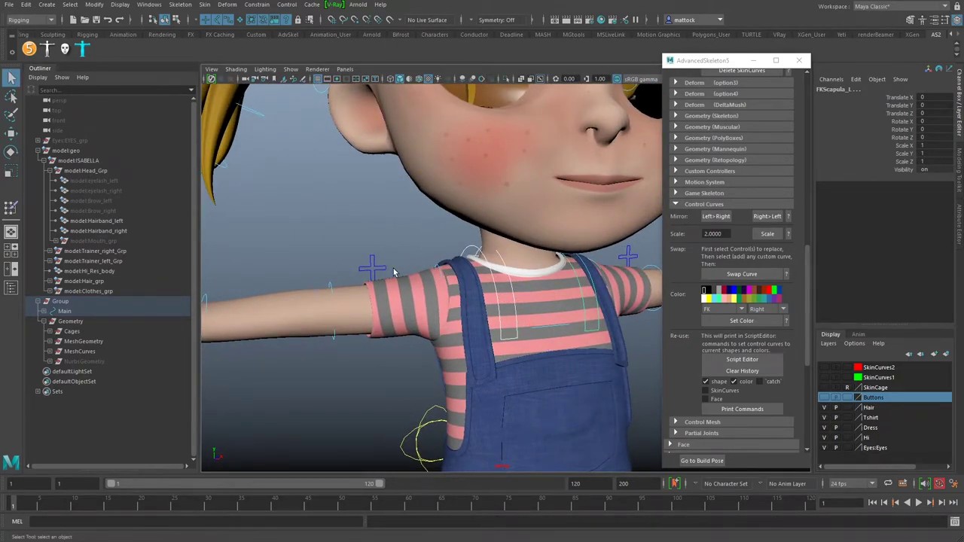
right_click_drag(384, 267, 430, 272, "alt")
left_click(431, 265)
left_click_drag(444, 297, 532, 299, "alt")
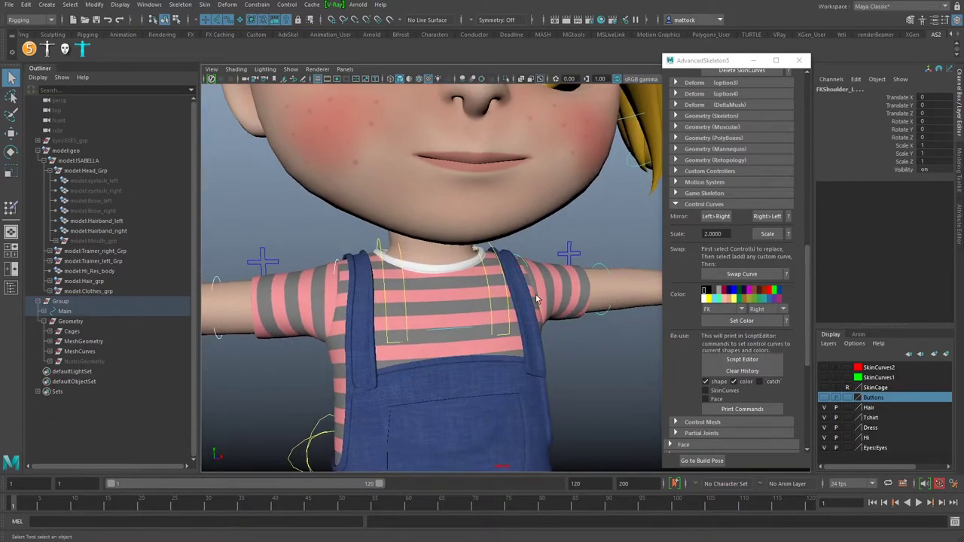
left_click_drag(728, 238, 670, 238)
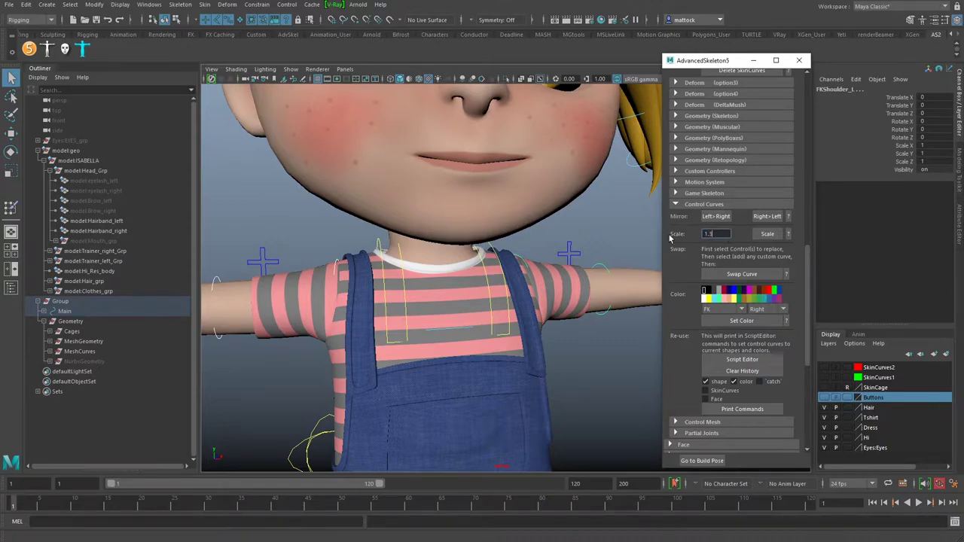
left_click(767, 234)
- Select the FK chest, spine and root controls together and scale their curves by a factor of 1.4
right_click_drag(522, 282, 472, 321, "alt")
left_click_drag(472, 322, 539, 308, "alt")
left_click(568, 295)
left_click(497, 280)
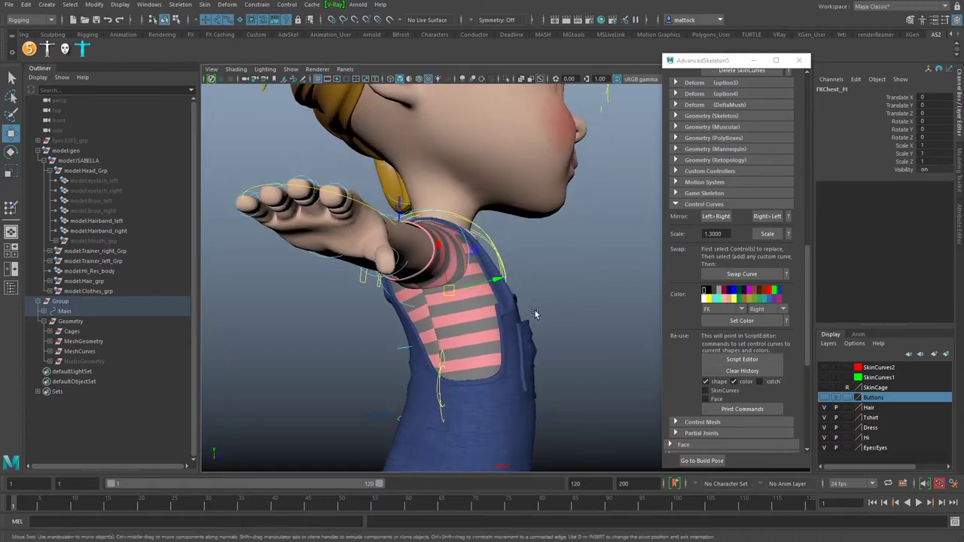
left_click_drag(391, 350, 407, 363, "shift")
middle_click_drag(407, 428, 372, 366, "alt")
left_click_drag(372, 367, 567, 298, "alt")
left_click(403, 361)
left_click_drag(729, 233, 671, 236)
type("1..4")
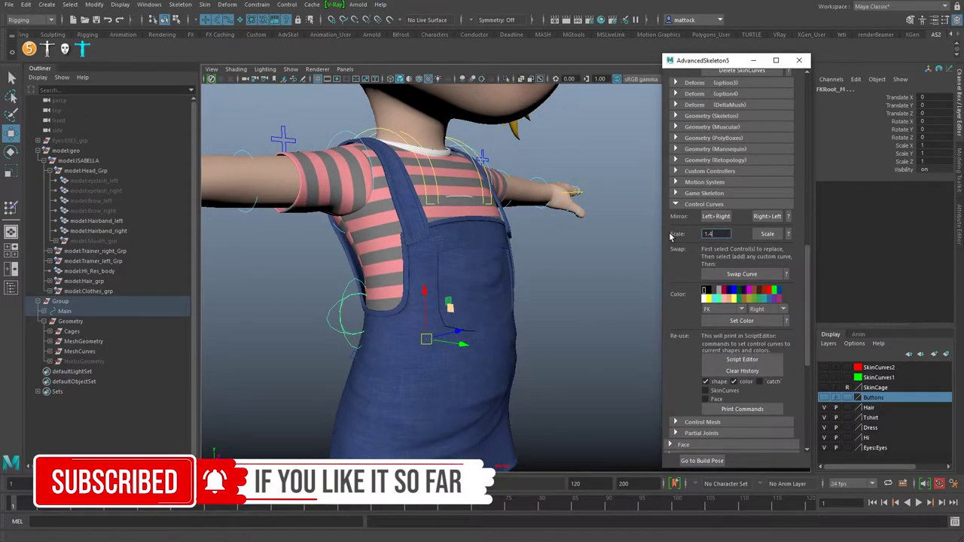
left_click(767, 234)
- Scale the same torso control curves again by a factor of 1.2 and clear the selection
left_click_drag(549, 243, 622, 269, "alt")
left_click_drag(729, 234, 718, 234)
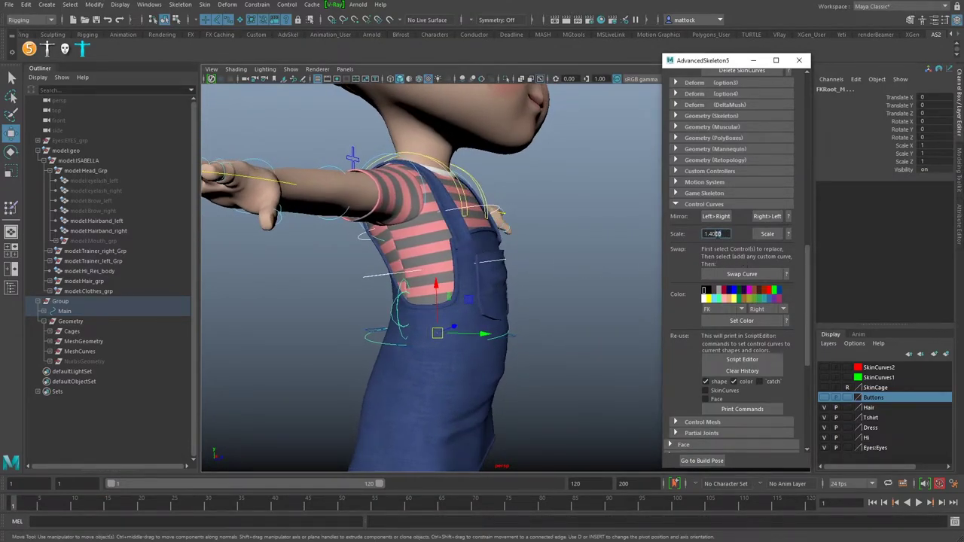
key("BackSpace")
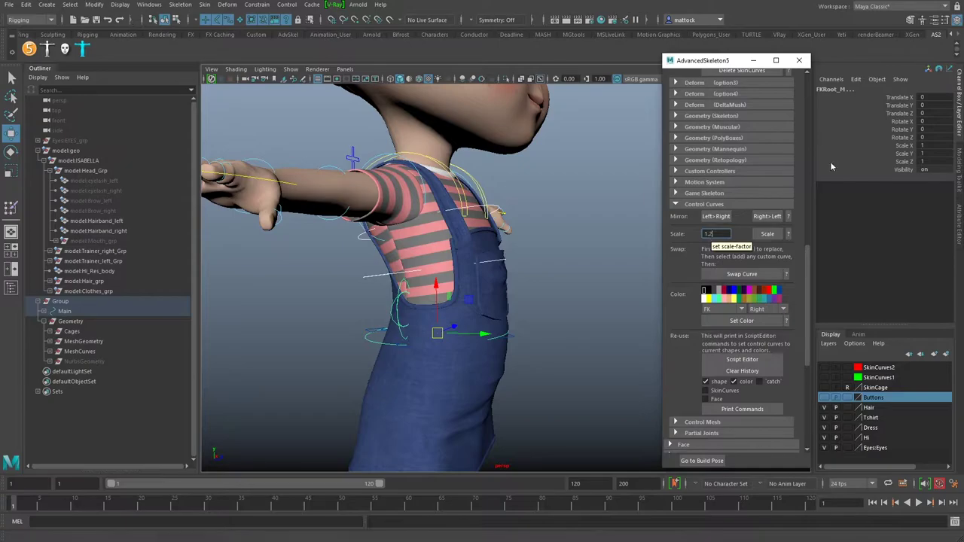
left_click(767, 234)
left_click_drag(522, 271, 496, 278, "alt")
left_click(576, 269)
- Switch the waist control curve to control vertex mode and show NURBS CVs in the viewport
scroll(505, 278, "up", 3)
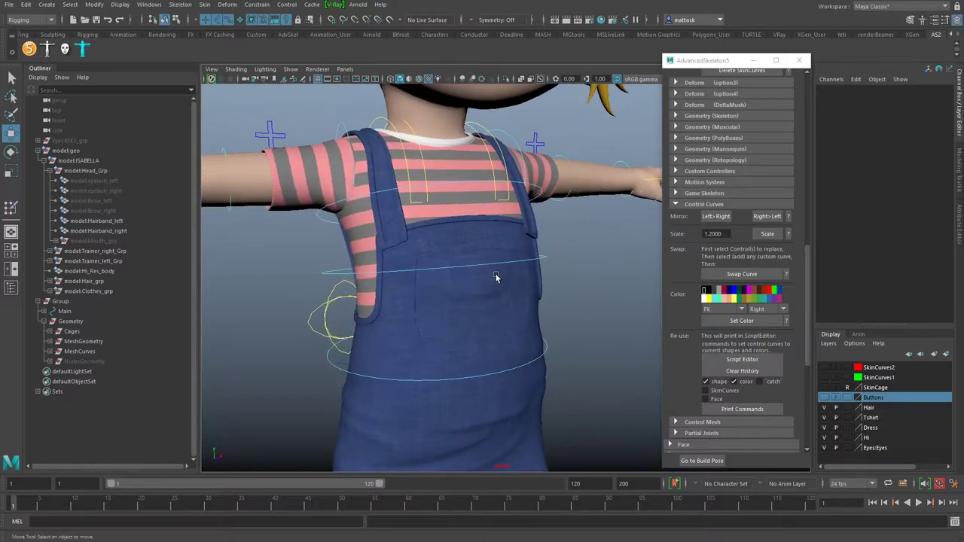
right_click(499, 265)
right_click_drag(498, 265, 464, 267)
left_click_drag(455, 284, 416, 264, "alt")
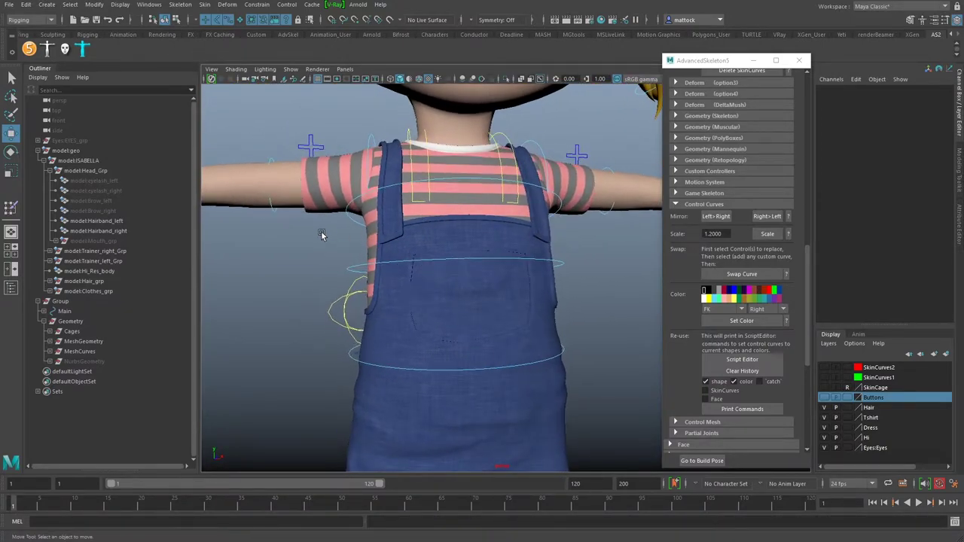
left_click(291, 70)
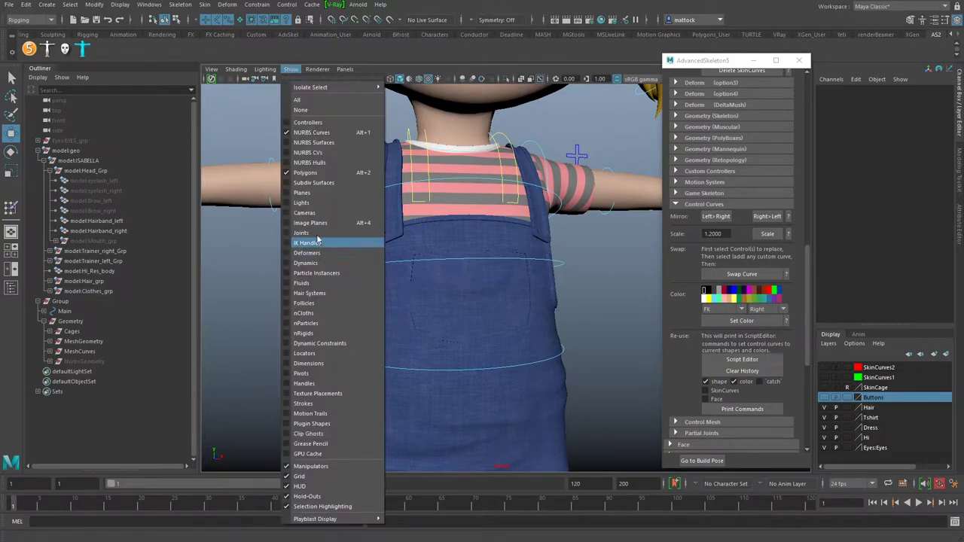
left_click(313, 153)
- Try reshaping the waist control curve through its control vertices, undo the changes and return to object mode
left_click_drag(405, 264, 433, 276, "alt")
left_click_drag(345, 233, 568, 276)
mouse_move(453, 286)
left_mouse_down("alt")
mouse_move(522, 269)
mouse_move(459, 289)
left_mouse_up("alt")
key("ctrl+z")
left_click_drag(523, 281, 436, 296, "alt")
left_click_drag(302, 245, 260, 267)
key("ctrl+z")
right_click_drag(552, 259, 590, 251)
left_click(590, 252)
- Switch to wireframe display at the hips and try to edit the FKIKLeg_R control's vertices
left_click_drag(589, 252, 550, 249, "alt")
right_click_drag(550, 248, 517, 276, "alt")
middle_click_drag(516, 276, 550, 230, "alt")
right_click_drag(550, 230, 498, 263, "alt")
left_click_drag(497, 264, 550, 270, "alt")
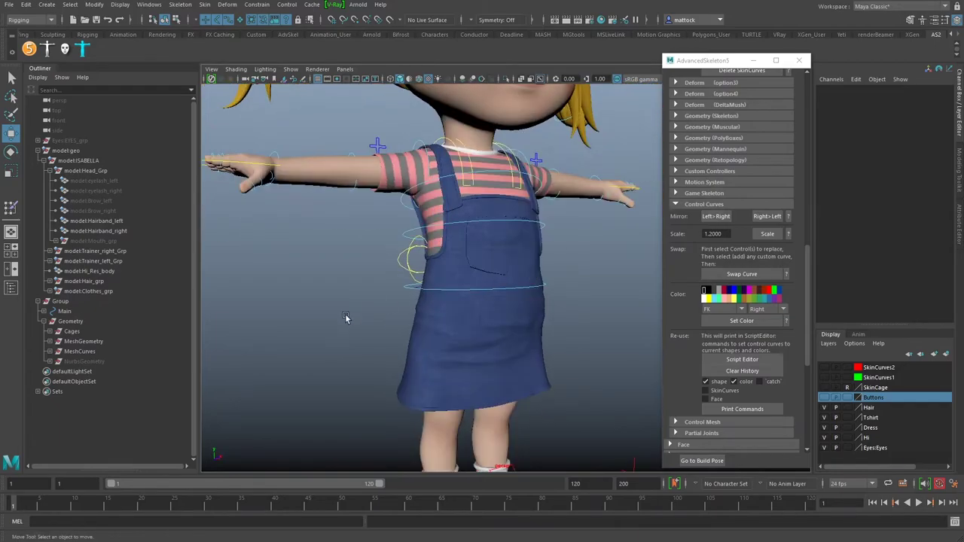
right_click_drag(290, 325, 433, 333, "alt")
middle_click_drag(433, 334, 491, 304, "alt")
left_click_drag(491, 304, 529, 325, "alt")
right_click_drag(529, 325, 478, 269, "alt")
key("4")
right_click_drag(413, 309, 452, 310, "alt")
left_click(341, 283)
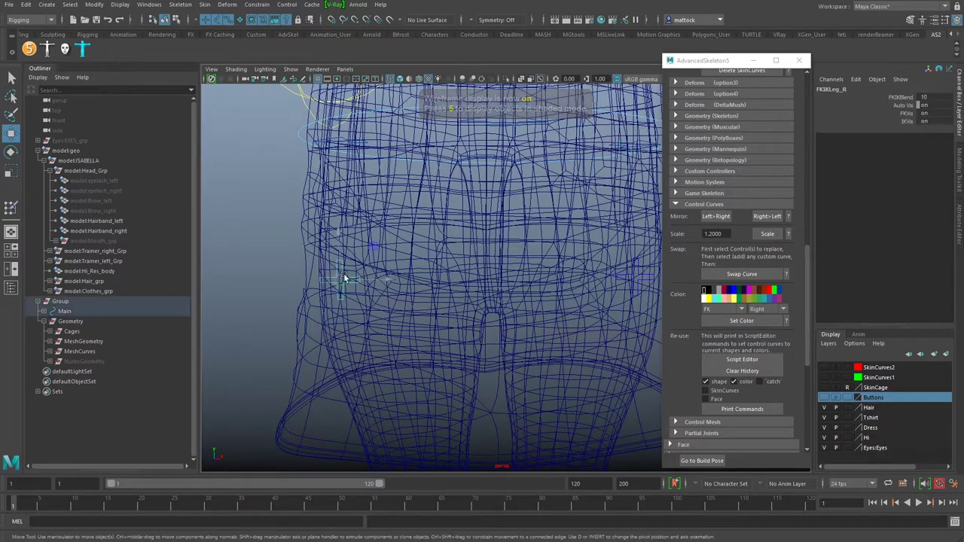
left_click_drag(364, 284, 348, 282, "alt")
right_click_drag(348, 281, 319, 279)
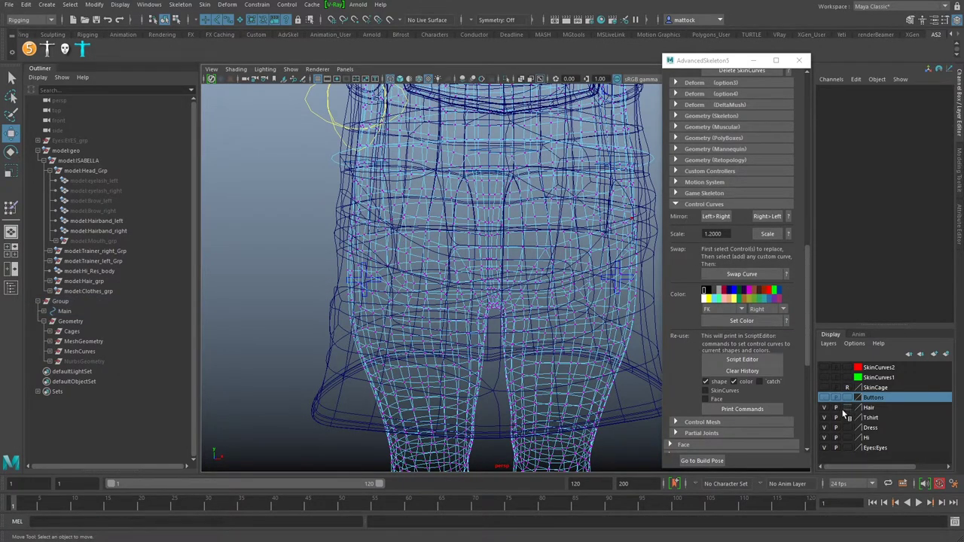
- Set the Hi layer to template and move the FKIKLeg_R curve's control vertices outward, clear of the dress
left_click(362, 279)
scroll(362, 279, "up", 5)
right_click_drag(350, 276, 322, 274)
left_click_drag(315, 239, 295, 277)
scroll(458, 263, "down", 4)
- Move the FKIKLeg_L curve's control vertices outward, clear of the dress on the opposite side
right_click_drag(385, 277, 520, 296, "alt")
left_click_drag(519, 295, 590, 349)
scroll(547, 331, "down", 2)
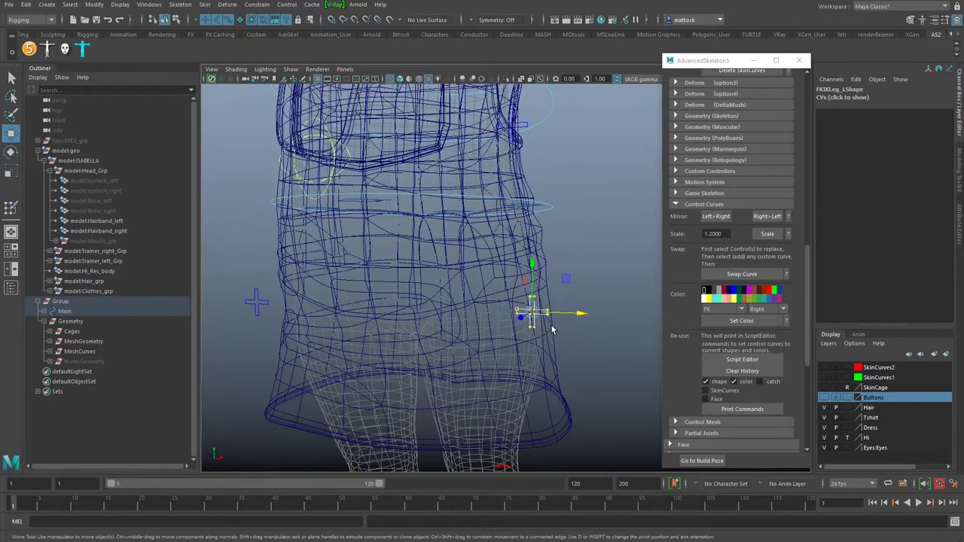
left_click_drag(570, 313, 626, 319)
- Raise the FKIKArm_R curve's control vertices farther above the T-shirt sleeve
right_click_drag(576, 315, 435, 254, "alt")
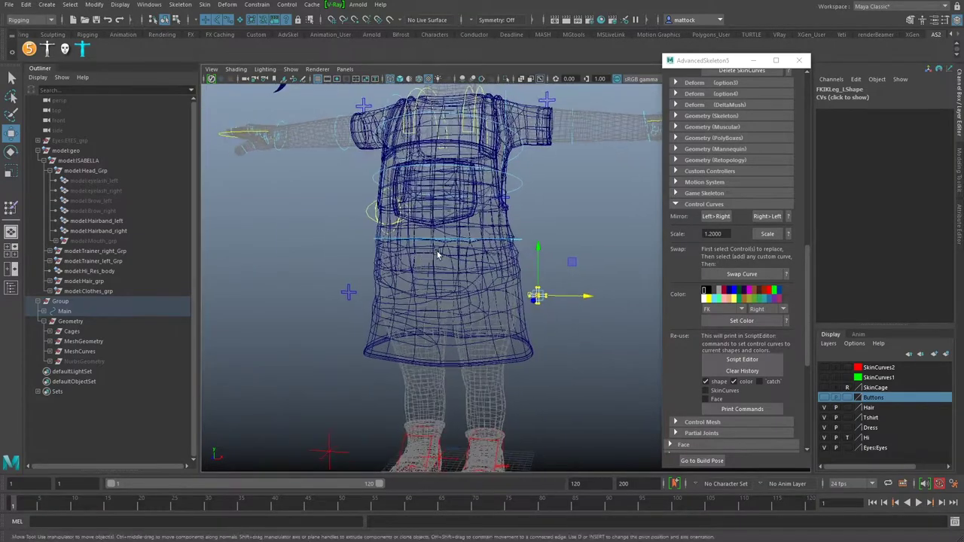
middle_click_drag(435, 254, 452, 304, "alt")
left_click_drag(452, 304, 483, 321, "alt")
right_click_drag(339, 239, 437, 279, "alt")
middle_click_drag(339, 181, 411, 270, "alt")
left_click_drag(410, 269, 360, 218, "alt")
left_click(367, 224)
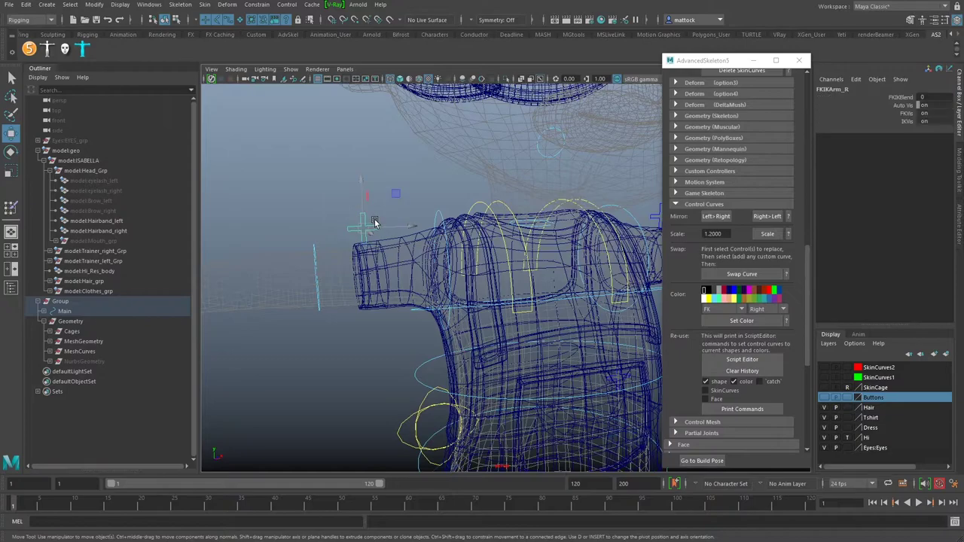
right_click_drag(367, 223, 329, 204)
left_click_drag(329, 204, 400, 235)
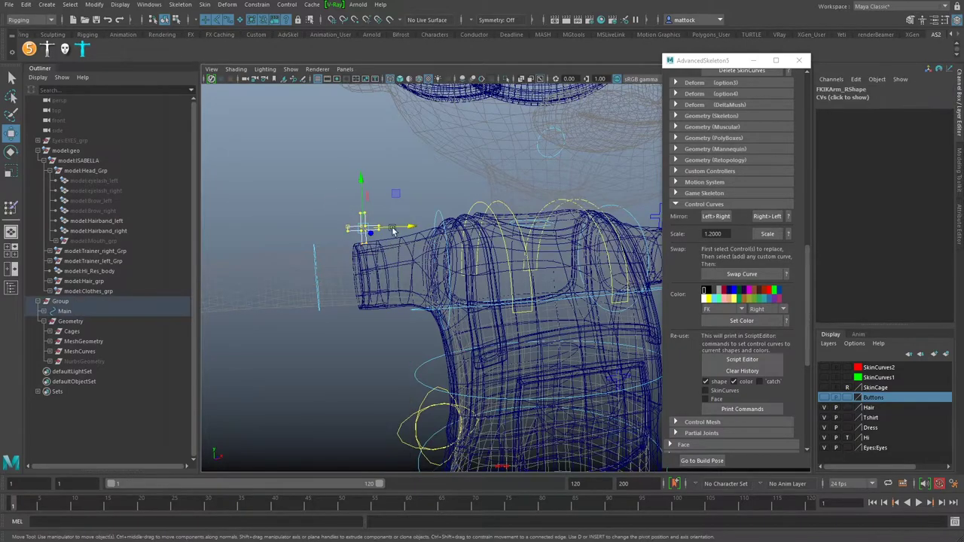
left_click_drag(361, 184, 388, 232)
- Raise the FKIKArm_L curve's control vertices farther above the other sleeve
left_click(389, 231)
right_click_drag(392, 231, 360, 225)
left_click_drag(351, 208, 404, 247)
left_click_drag(379, 187, 381, 169)
- Return to textured shading and set the Hi layer to reference
left_click_drag(465, 202, 496, 243, "alt")
key("6")
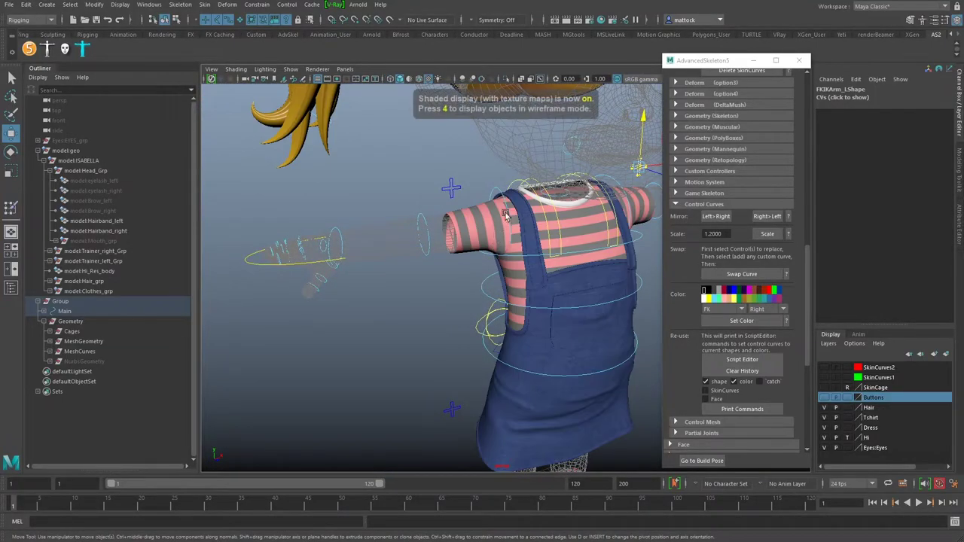
left_click(847, 439)
- Move the HipSwinger_M curve's control vertices out to the side of the dress and slightly down
mouse_move(435, 241)
left_mouse_down("alt")
mouse_move(493, 282)
mouse_move(452, 286)
mouse_move(433, 242)
mouse_move(392, 250)
left_mouse_up("alt")
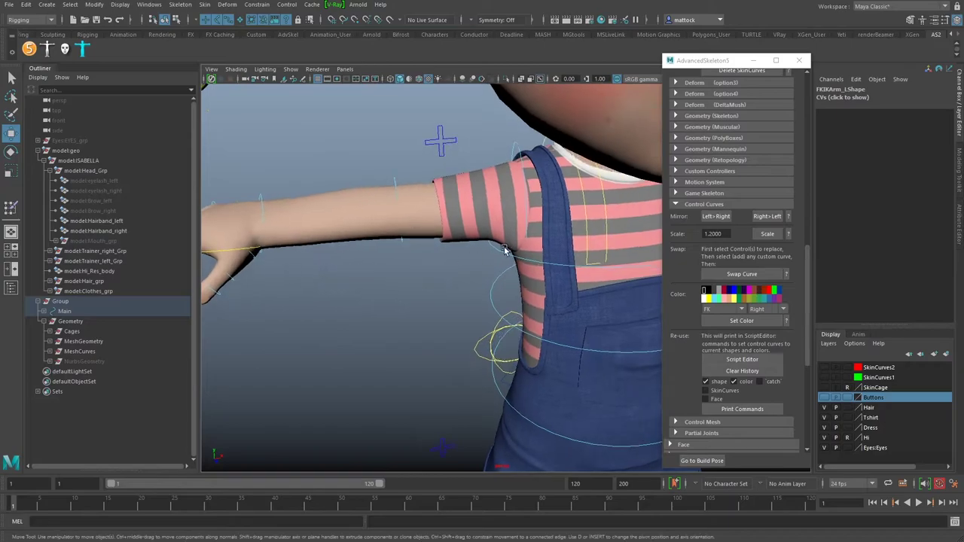
right_click_drag(547, 244, 499, 260, "alt")
left_click_drag(499, 260, 387, 233, "alt")
middle_click_drag(373, 309, 376, 241, "alt")
left_click(375, 243)
right_click(376, 242)
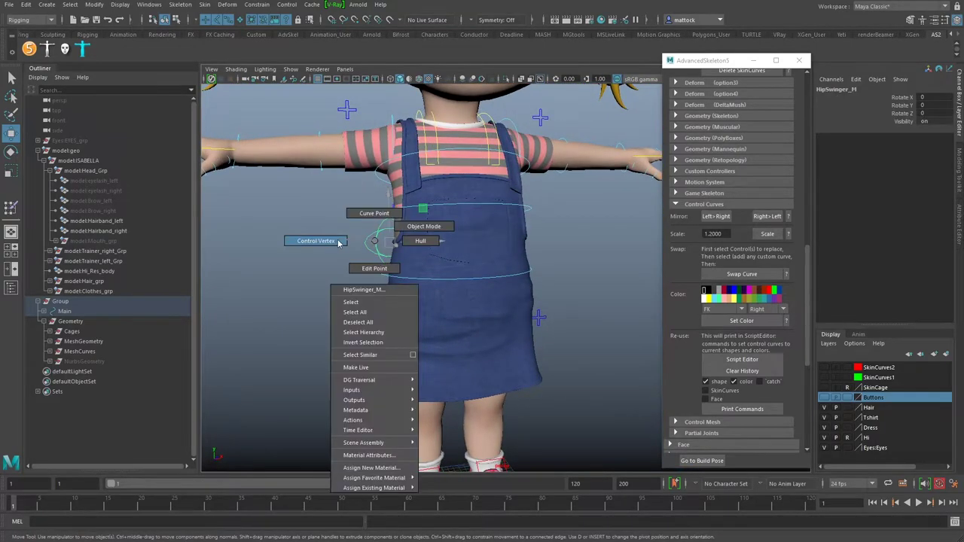
left_click(336, 211)
left_click_drag(307, 184, 462, 302)
left_click_drag(435, 242, 382, 245)
left_click_drag(330, 197, 329, 214)
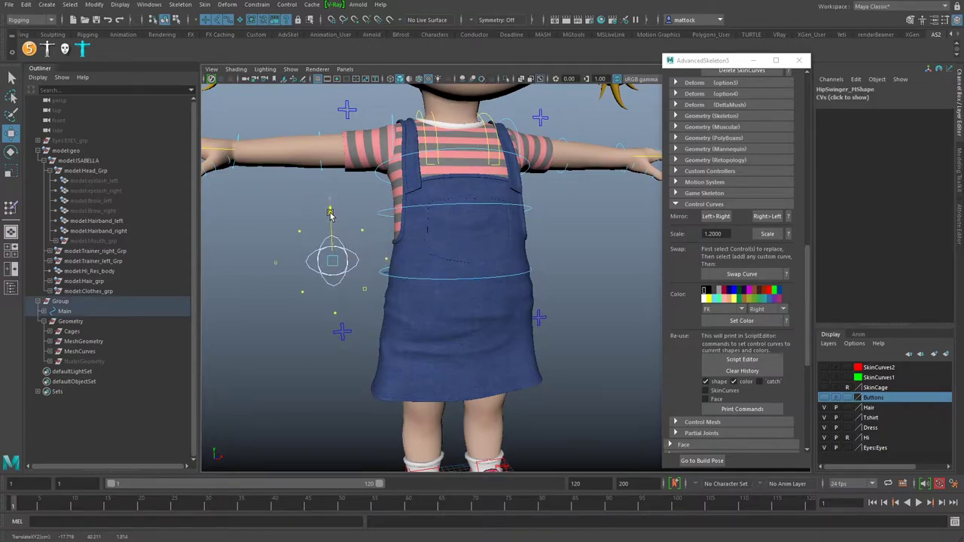
right_click_drag(345, 250, 376, 236)
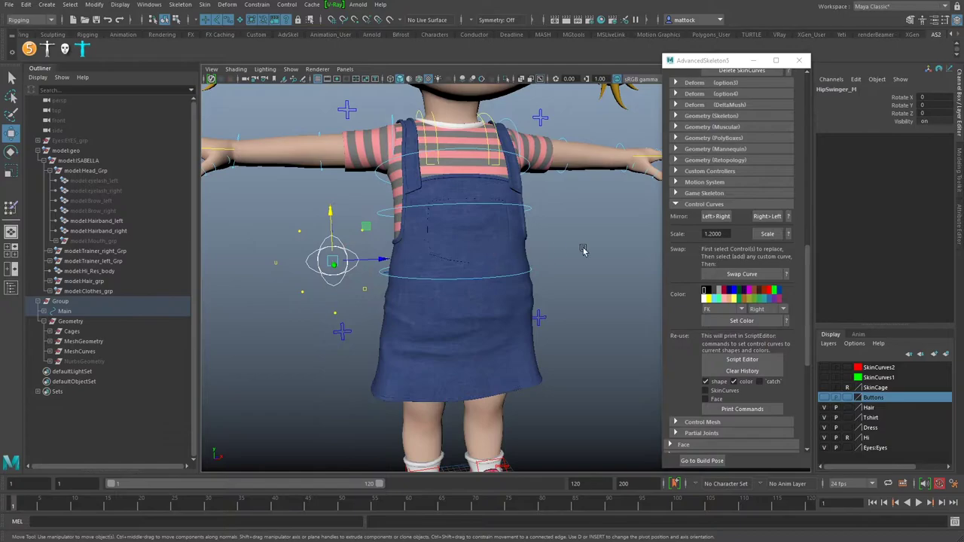
- Test-rotate the HipSwinger_M control, undo the rotation and deselect it
right_click_drag(573, 250, 427, 250, "alt")
left_click(405, 224)
left_click(411, 234)
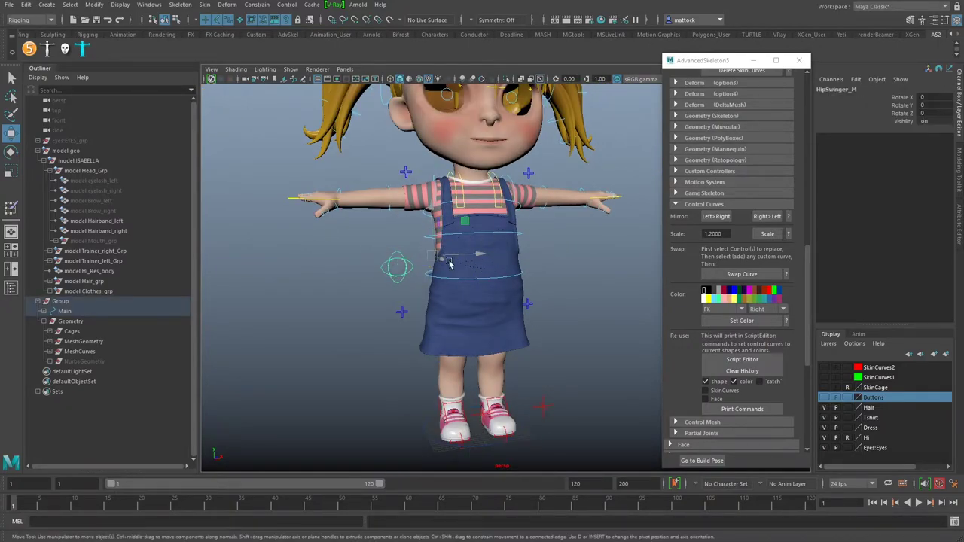
key("e")
left_click_drag(436, 260, 529, 250)
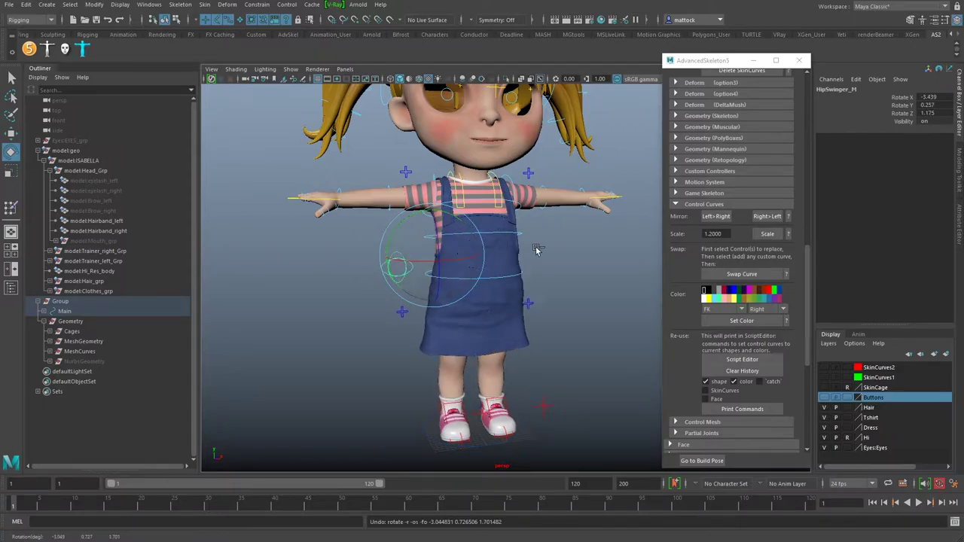
left_click(529, 250)
- Test-rotate the FKScapula_R control to check the shoulder, then undo the rotation and deselect it
scroll(512, 230, "up", 4)
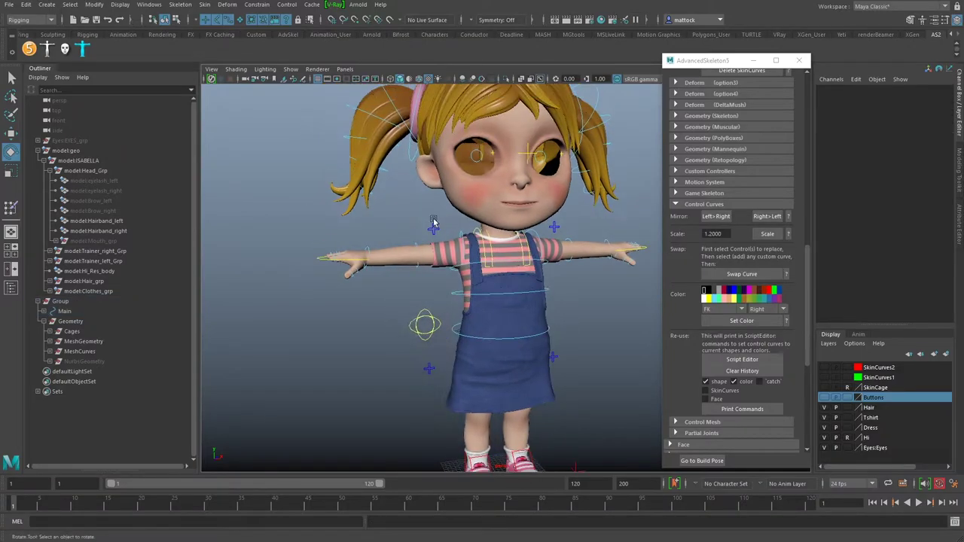
left_click(490, 243)
left_click_drag(522, 236, 546, 248)
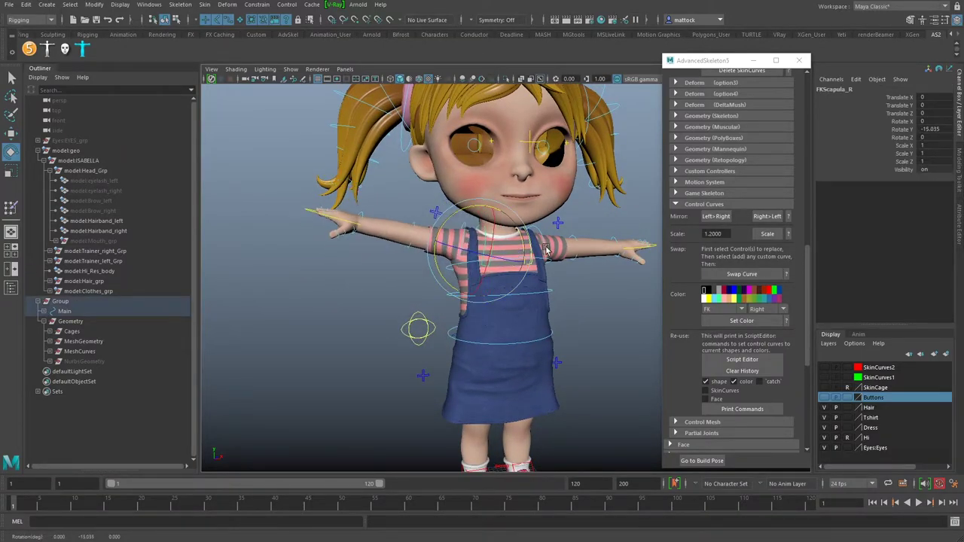
left_click(370, 287)
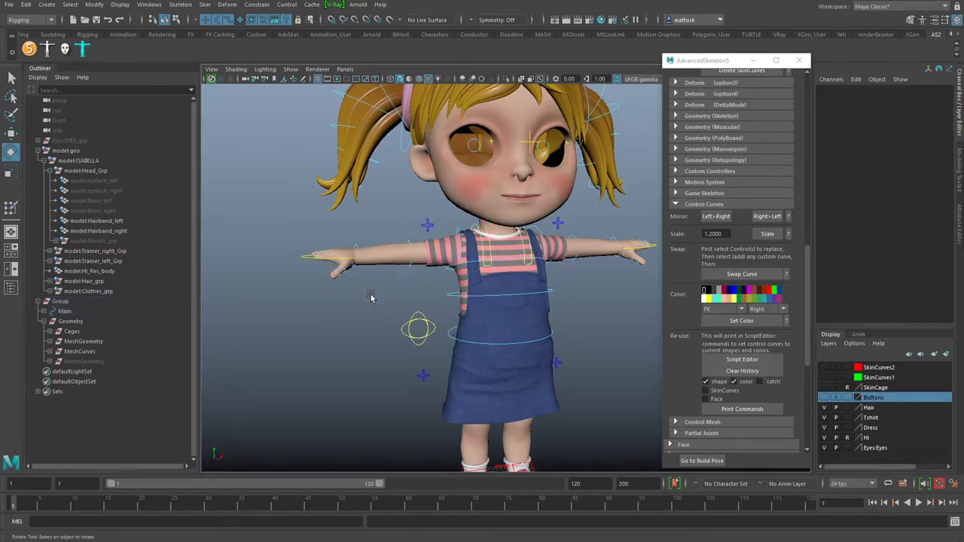
- Scale the FKMiddleFinger1_R and FKIndexFinger1_R control curves by 1.2 so they stand clear of the hand
scroll(384, 298, "up", 4)
middle_click_drag(379, 273, 391, 303, "alt")
right_click_drag(277, 313, 352, 333, "alt")
middle_click_drag(352, 333, 445, 260, "alt")
right_click_drag(390, 297, 444, 320, "alt")
middle_click_drag(392, 343, 498, 279, "alt")
left_click_drag(497, 278, 340, 334, "alt")
scroll(407, 274, "up", 4)
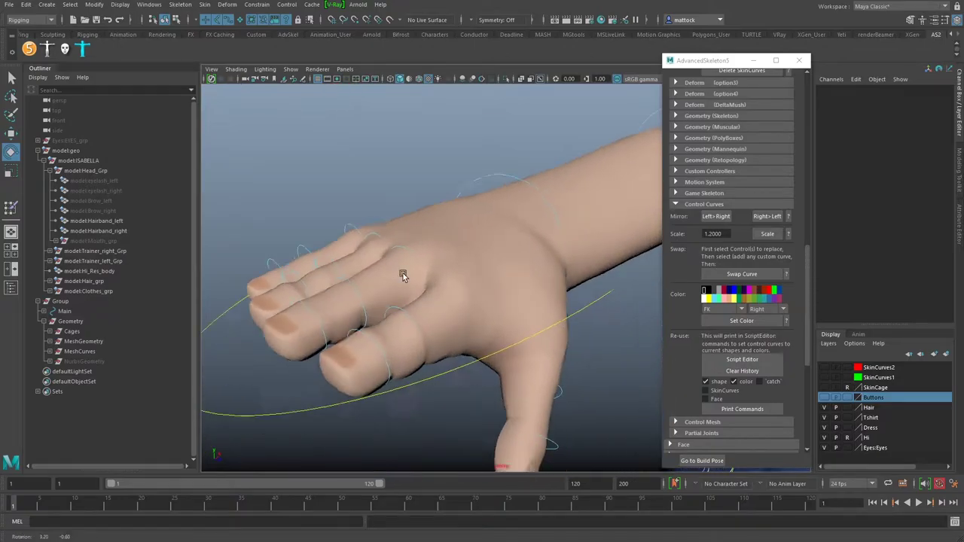
key("4")
left_click(434, 281)
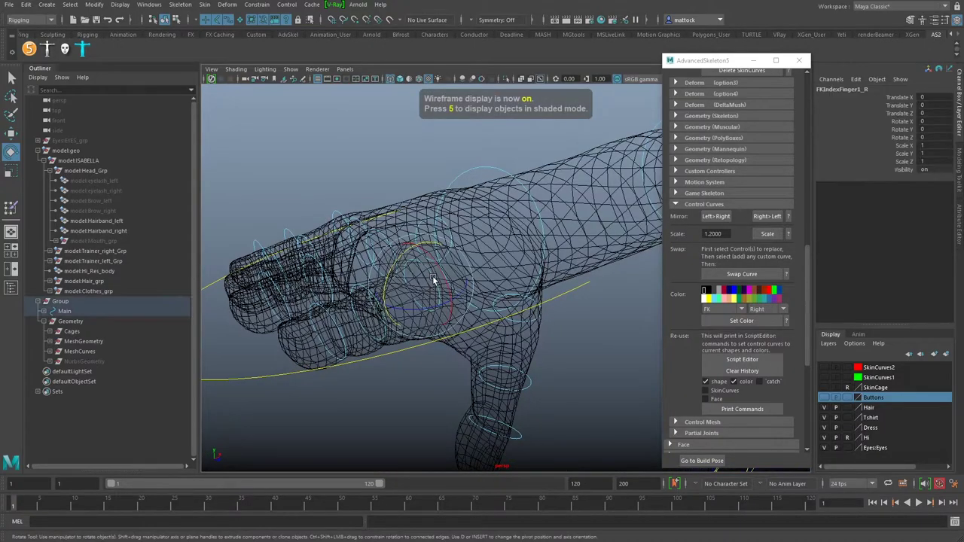
mouse_move(402, 204)
left_mouse_down("alt")
mouse_move(432, 204)
mouse_move(412, 208)
left_mouse_up("alt")
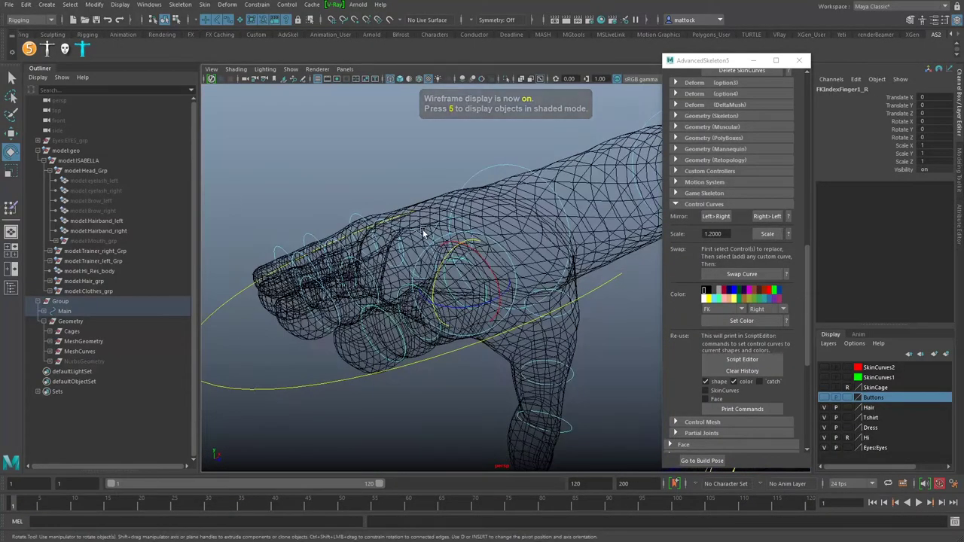
left_click(419, 236)
key("5")
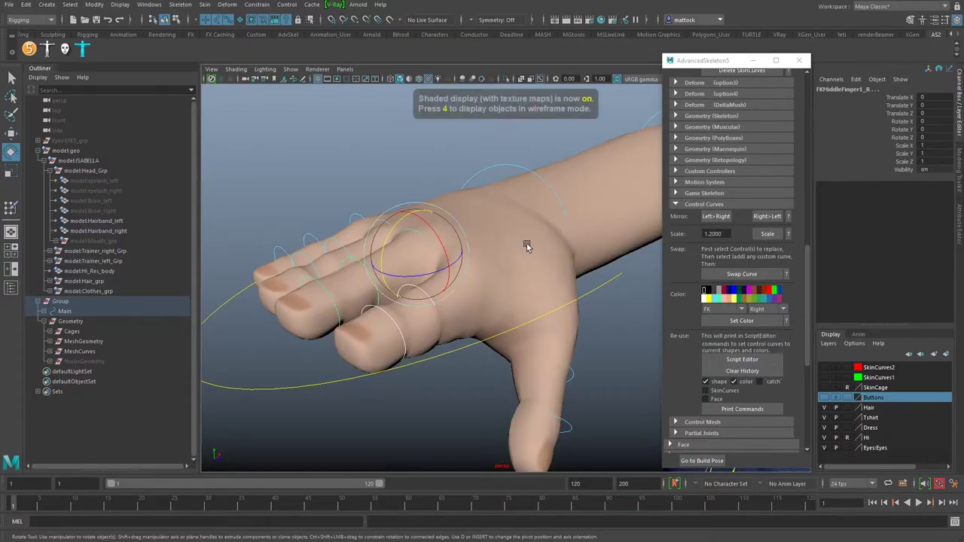
left_click(768, 235)
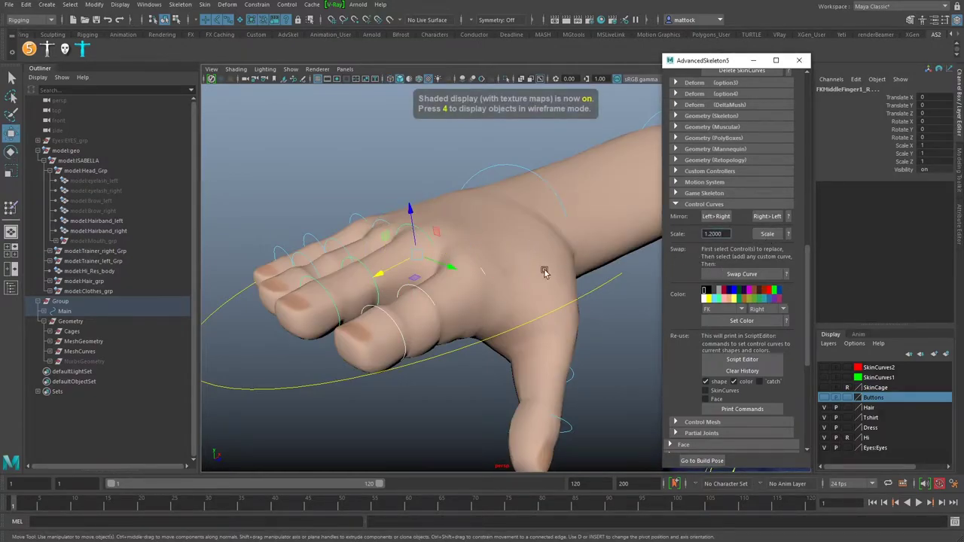
left_click(484, 270)
left_click(767, 234)
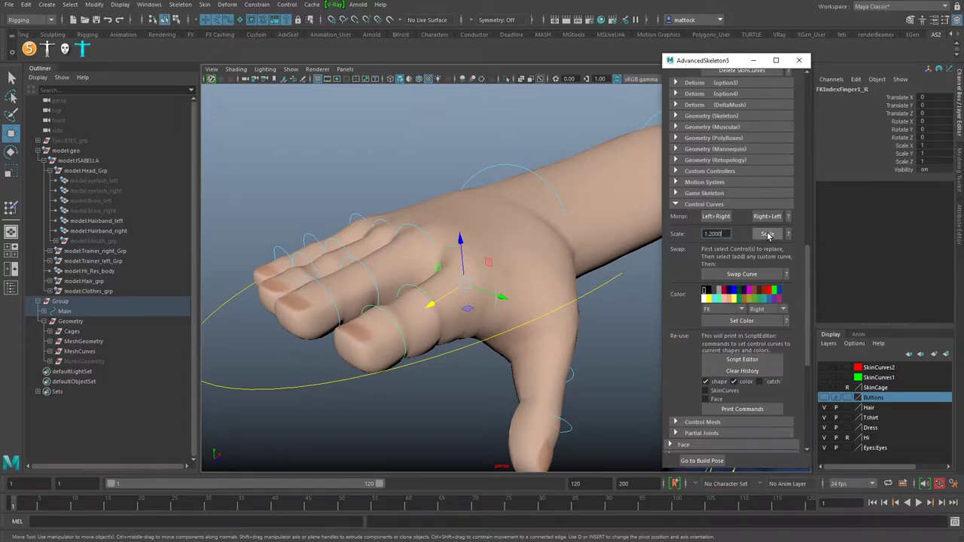
- Scale the left hand's first middle-finger and first index-finger control curves by 1.2
scroll(505, 223, "down", 4)
middle_click_drag(489, 226, 394, 238, "alt")
left_click_drag(452, 233, 490, 231, "alt")
scroll(491, 231, "down", 2)
middle_click_drag(491, 231, 286, 252, "alt")
left_click_drag(286, 252, 233, 232, "alt")
middle_click_drag(524, 267, 324, 267, "alt")
left_click_drag(324, 268, 400, 252, "alt")
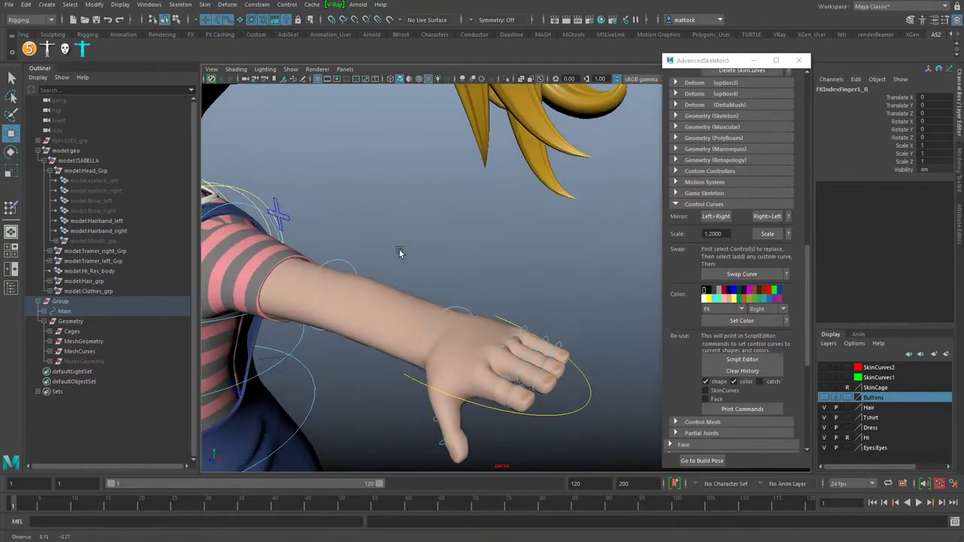
middle_click_drag(399, 252, 395, 208, "alt")
right_click_drag(301, 283, 454, 269, "alt")
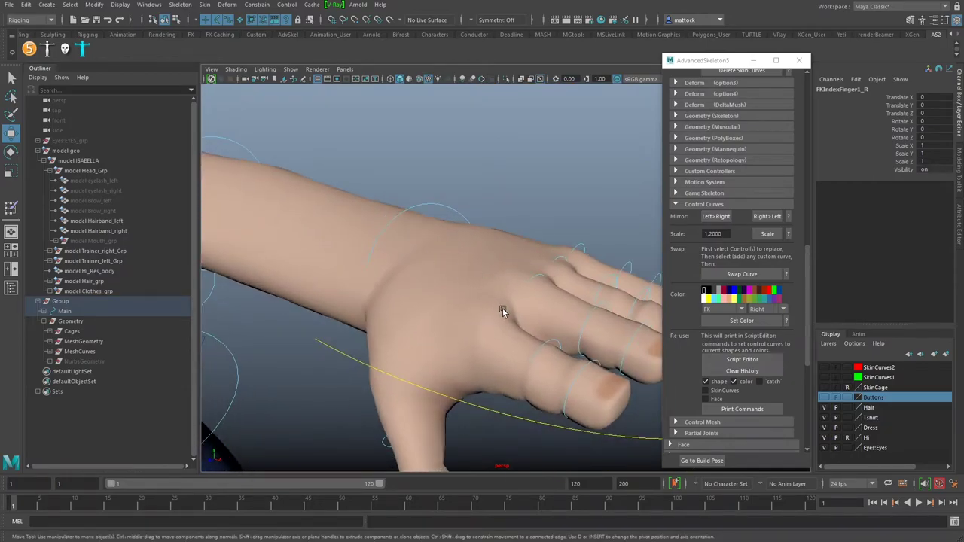
key("4")
left_click(531, 284)
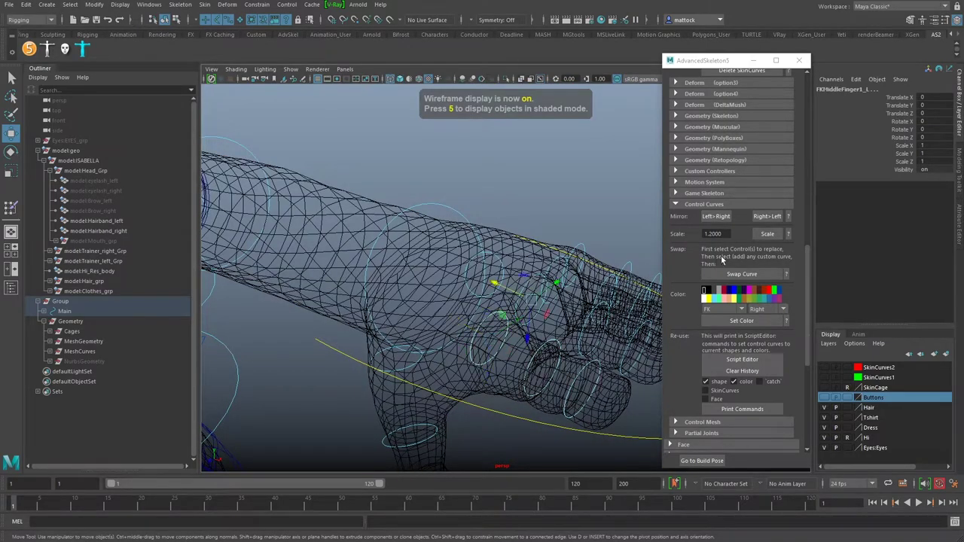
left_click(541, 244)
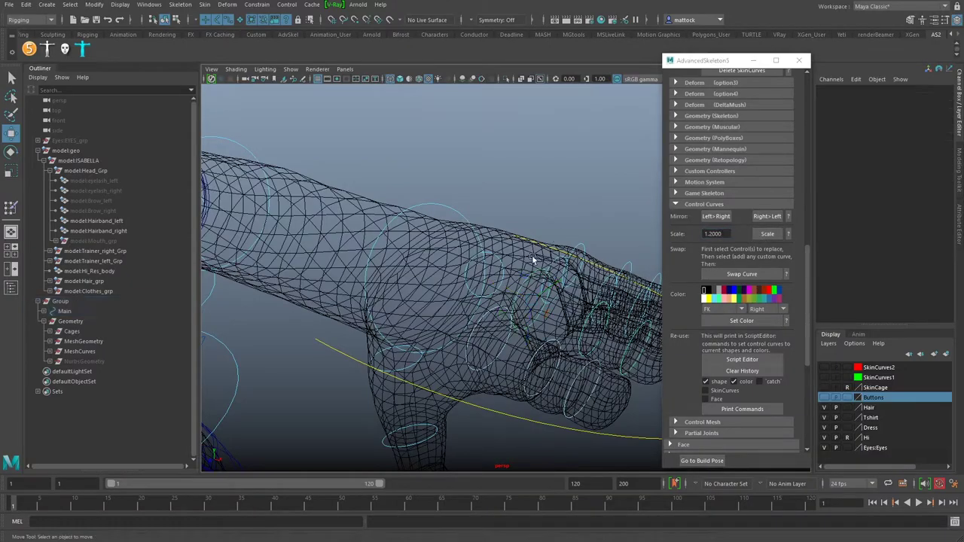
left_click(489, 311)
left_click(766, 238)
left_click(529, 200)
- Return to textured shading and examine the control curves around both shoes
right_click_drag(529, 201, 361, 241, "alt")
left_click_drag(361, 241, 492, 260, "alt")
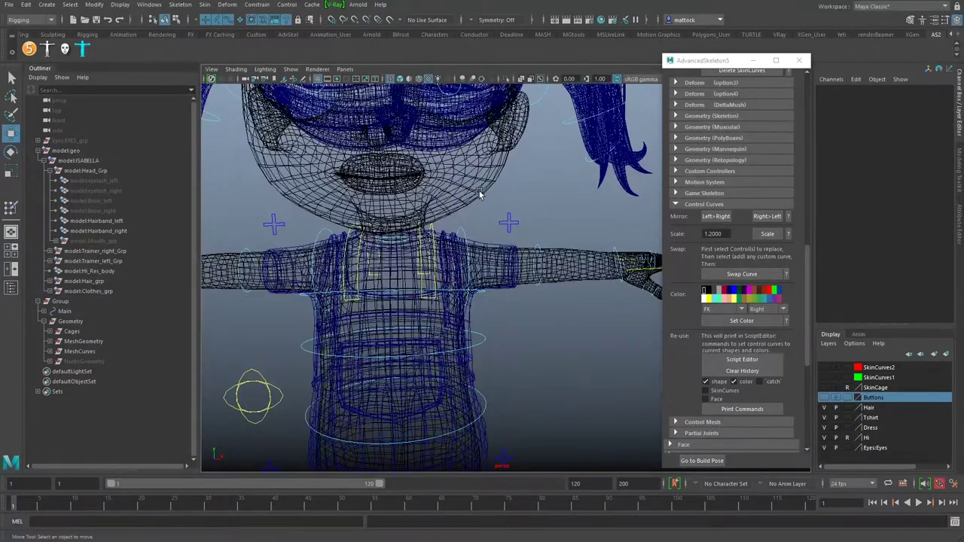
key("6")
mouse_move(460, 224)
right_mouse_down("alt")
mouse_move(383, 221)
mouse_move(380, 238)
right_mouse_up("alt")
mouse_move(415, 263)
left_mouse_down("alt")
mouse_move(526, 246)
mouse_move(441, 245)
left_mouse_up("alt")
middle_click_drag(422, 361, 389, 258, "alt")
right_click_drag(389, 258, 451, 296, "alt")
left_click_drag(451, 296, 420, 317, "alt")
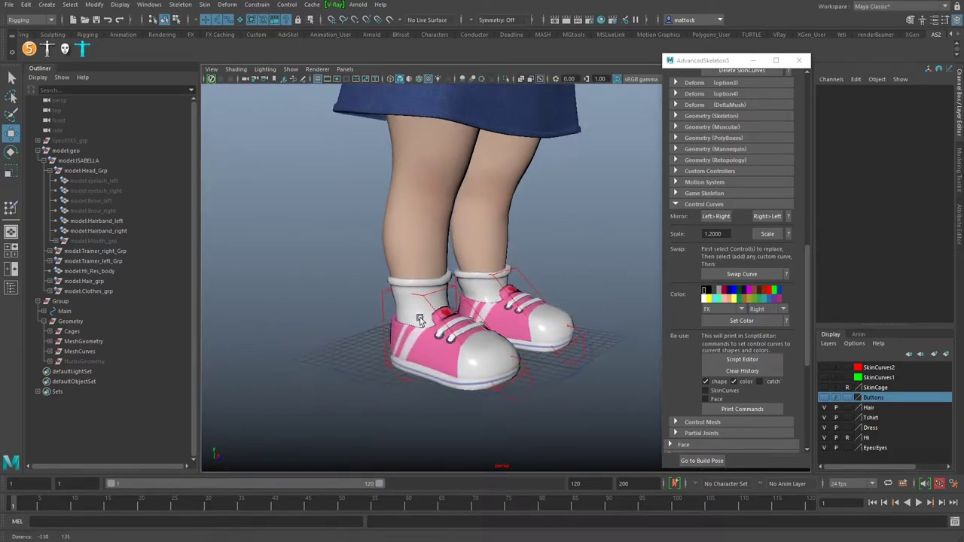
scroll(355, 315, "up", 2)
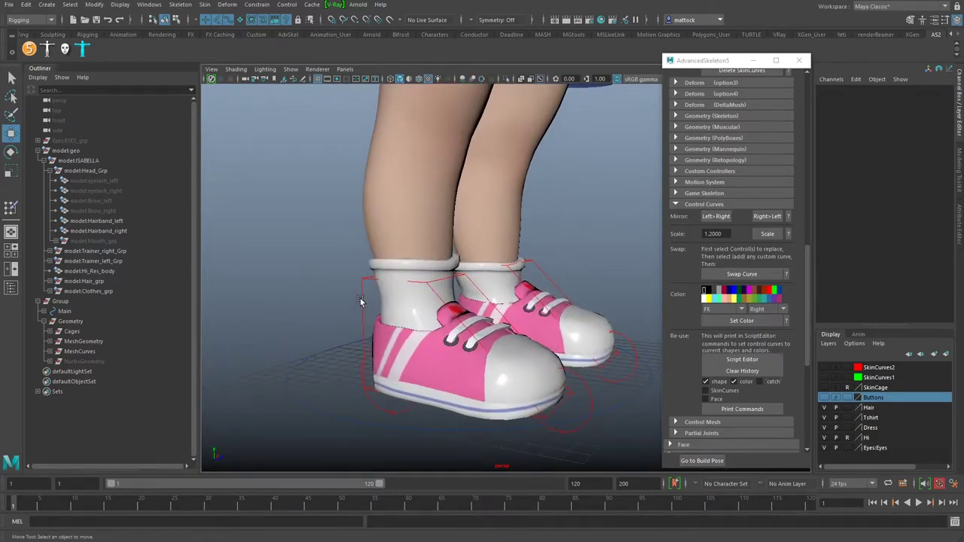
- Try scaling up the IKLeg_R curve's control vertices around the shoe, undo it, and return the curve to object mode
right_click_drag(360, 299, 350, 302)
right_click_drag(449, 304, 362, 319, "alt")
left_click_drag(362, 319, 304, 267, "alt")
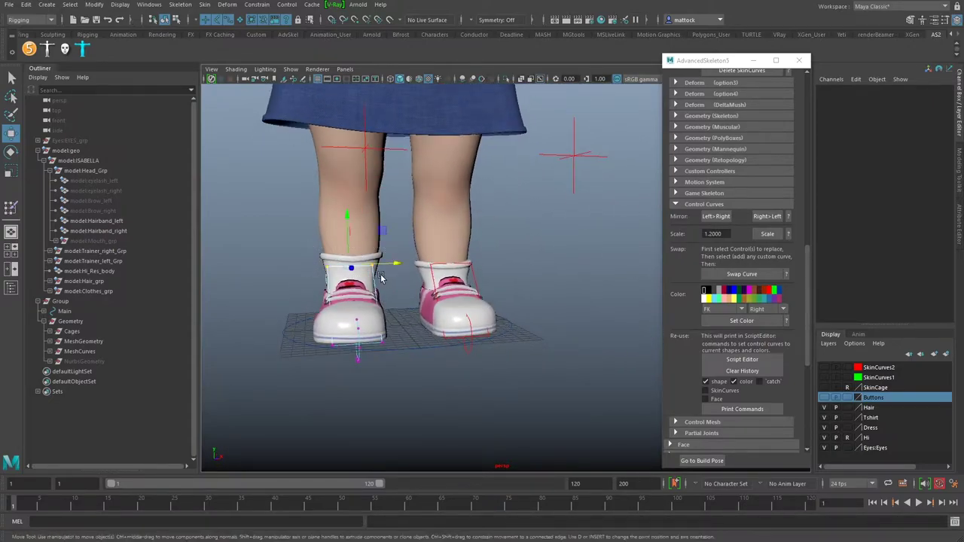
left_click(382, 277)
key("r")
left_click_drag(389, 266, 417, 284, "alt")
key("ctrl+z")
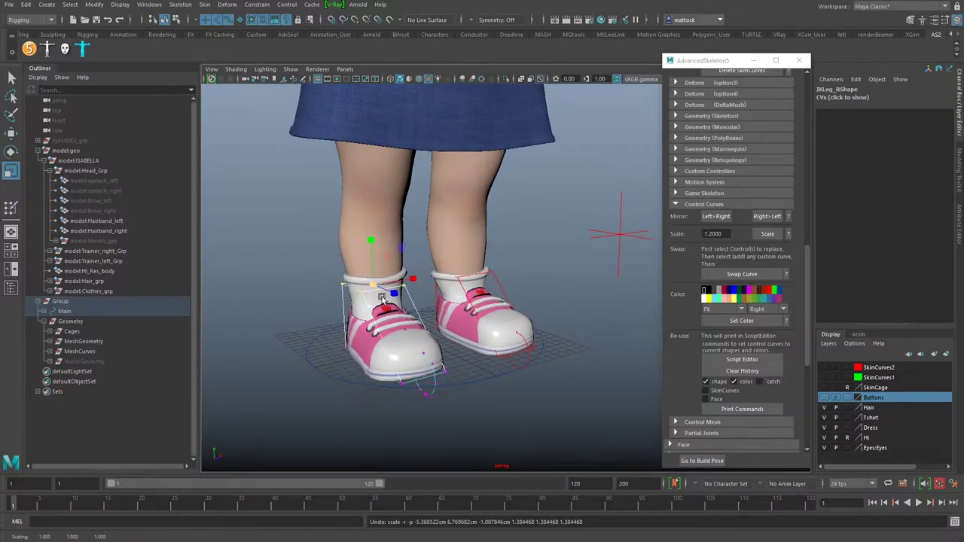
right_click_drag(348, 292, 351, 259)
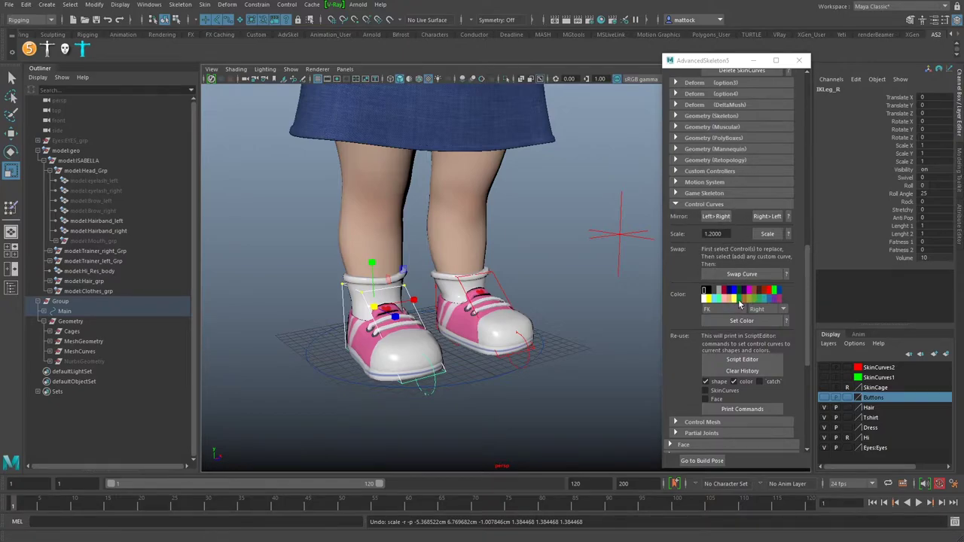
left_click(550, 278)
- Examine the control curves from the legs and torso up to the head and pigtails
right_click_drag(549, 278, 457, 255, "alt")
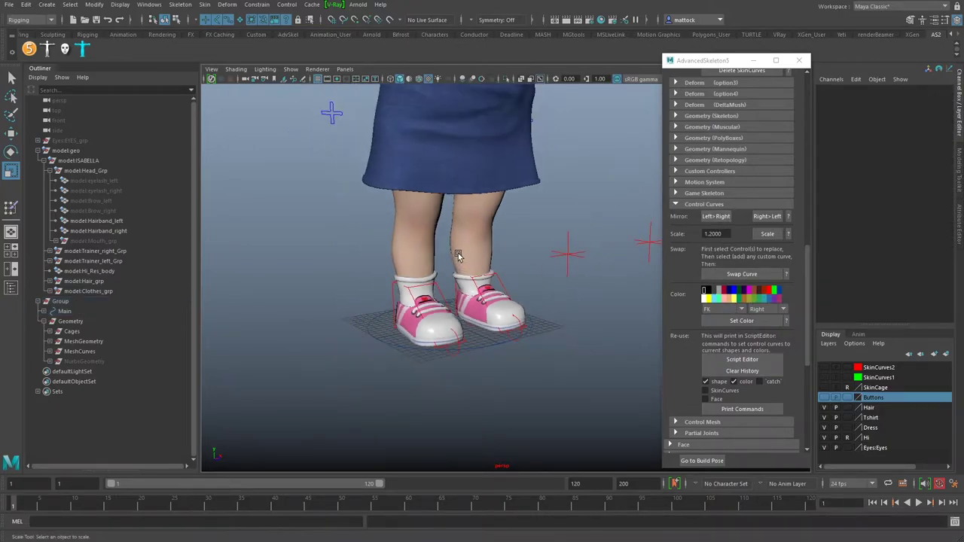
middle_click_drag(457, 254, 417, 277, "alt")
middle_click_drag(464, 223, 463, 373, "alt")
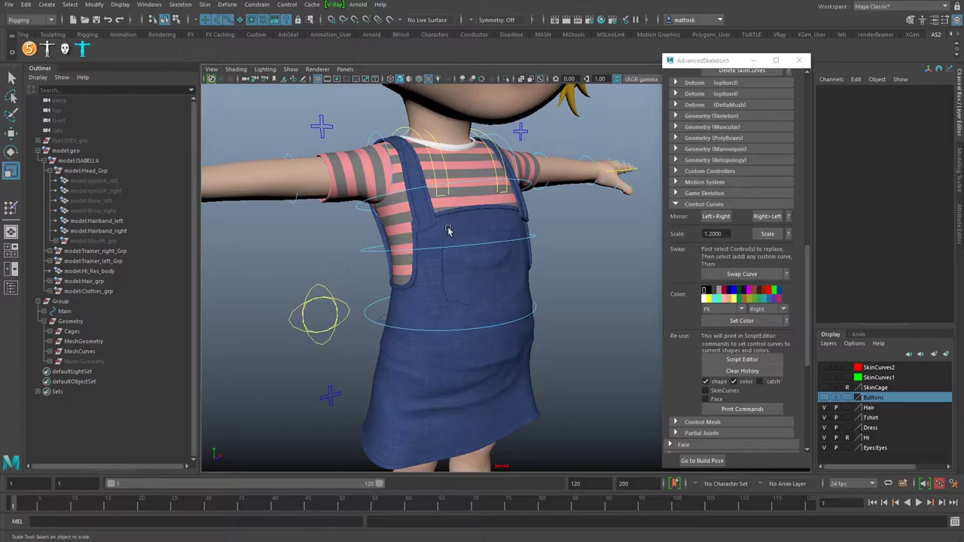
left_click_drag(453, 227, 435, 228, "alt")
right_click_drag(436, 181, 335, 98, "alt")
middle_click_drag(336, 98, 416, 214, "alt")
left_click_drag(415, 214, 436, 215, "alt")
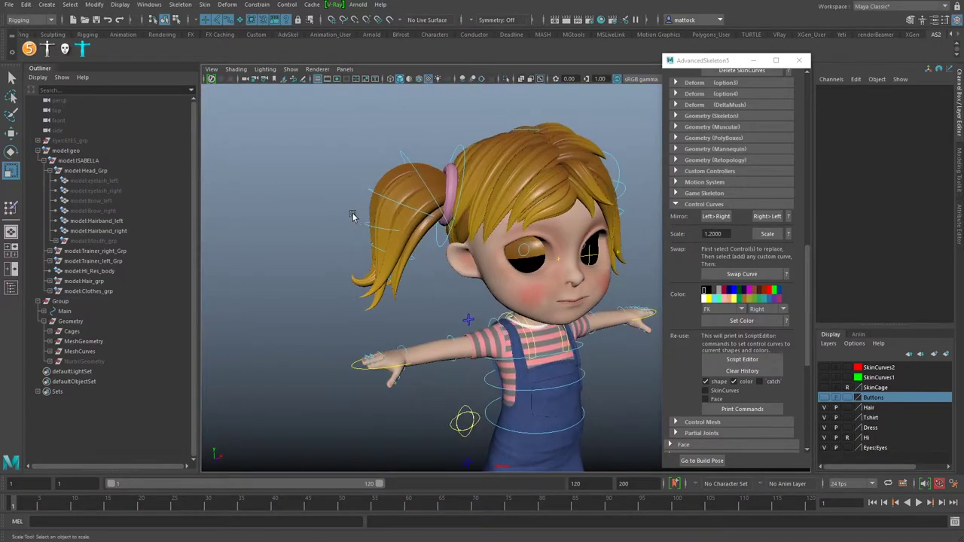
right_click_drag(358, 216, 436, 205, "alt")
right_click_drag(522, 217, 488, 194, "alt")
left_click_drag(577, 155, 541, 157, "alt")
mouse_move(454, 194)
left_mouse_down("alt")
mouse_move(476, 200)
mouse_move(452, 189)
left_mouse_up("alt")
- Select all of the right pigtail's FK control curves and set the colour of the selected curves to red
left_click_drag(382, 174, 424, 143, "alt")
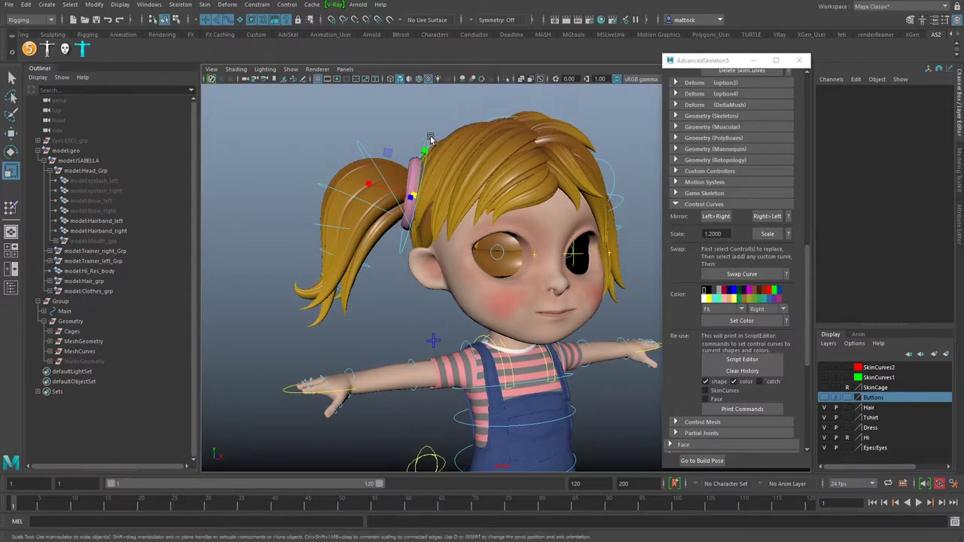
left_click(430, 138)
left_click(11, 77)
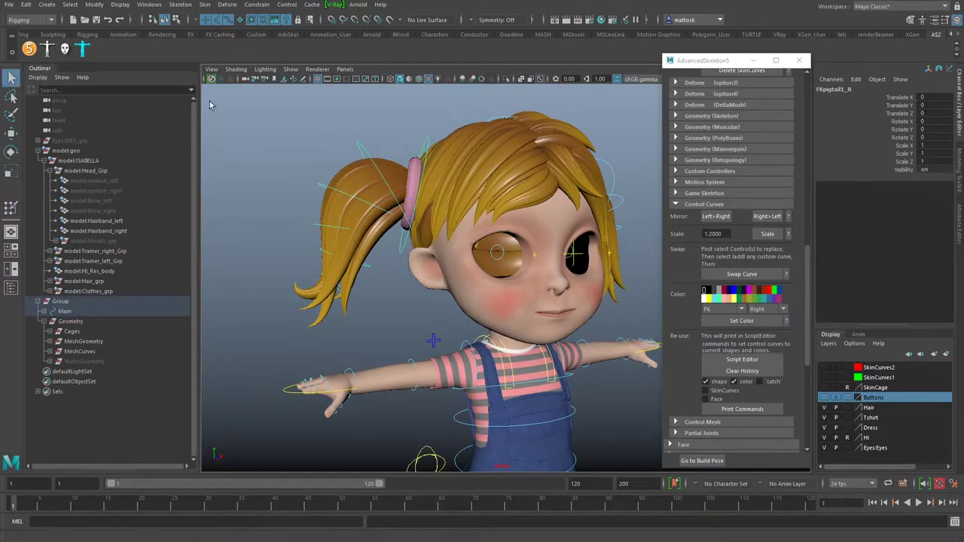
left_click(424, 144)
left_click_drag(419, 137, 431, 144)
right_click_drag(280, 262, 392, 261, "alt")
middle_click_drag(391, 260, 343, 269, "alt")
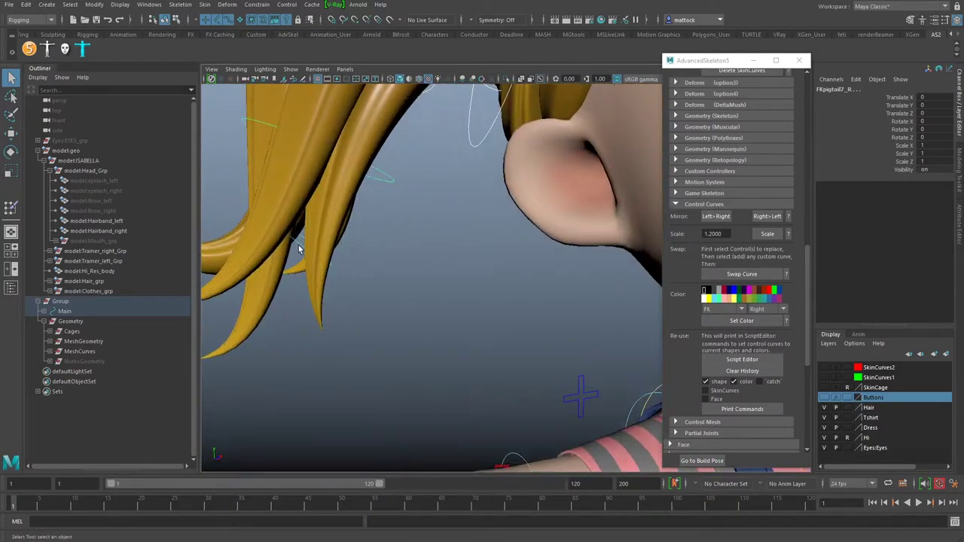
scroll(303, 250, "down", 5)
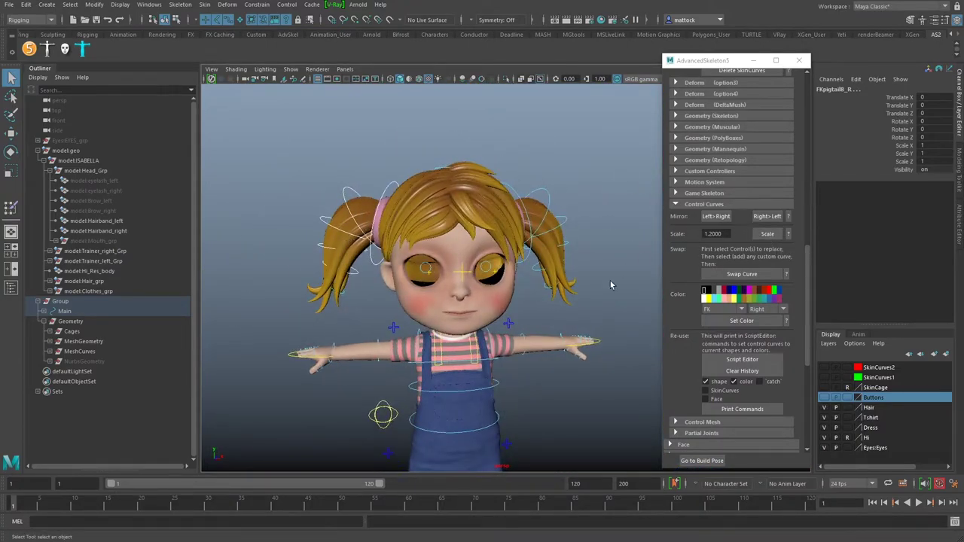
left_click(722, 310)
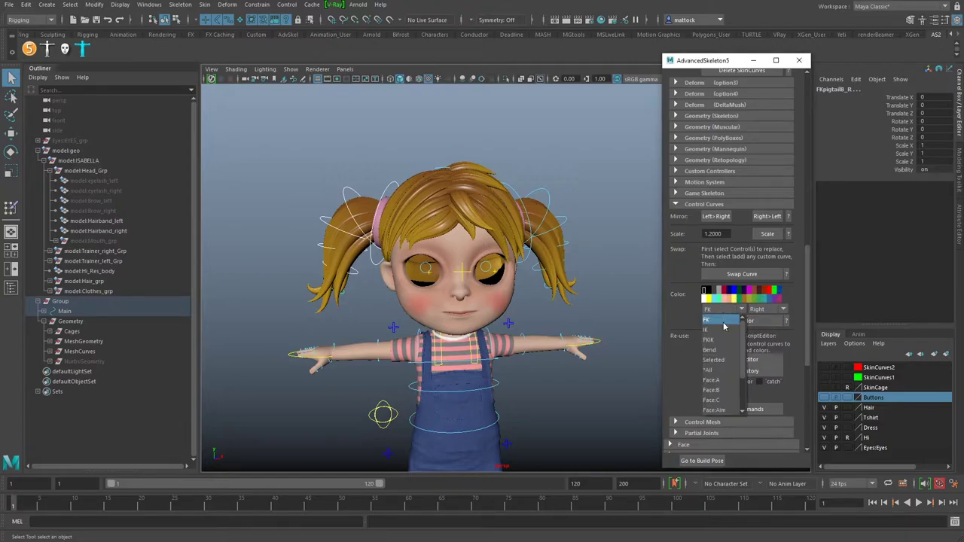
left_click(721, 360)
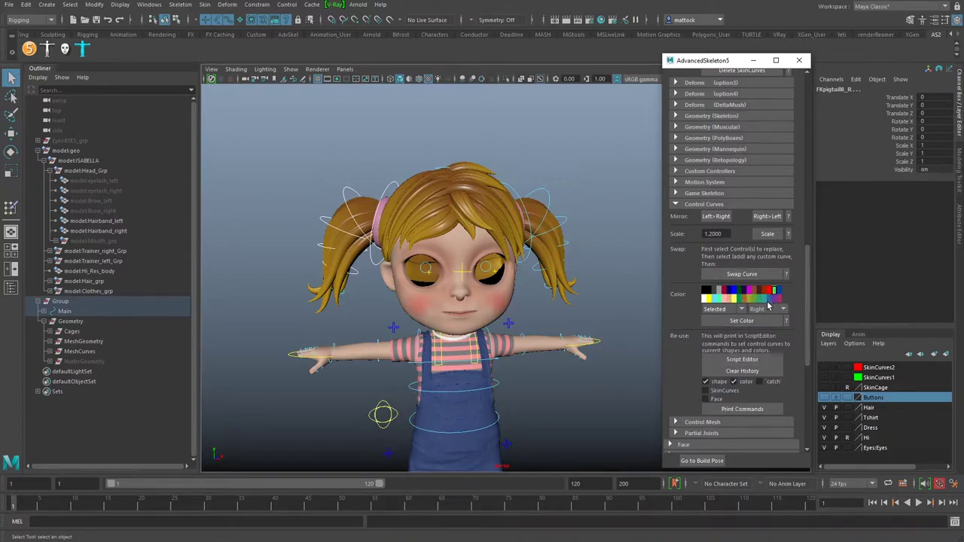
left_click(747, 321)
left_click(597, 261)
left_click_drag(400, 225, 433, 235, "alt")
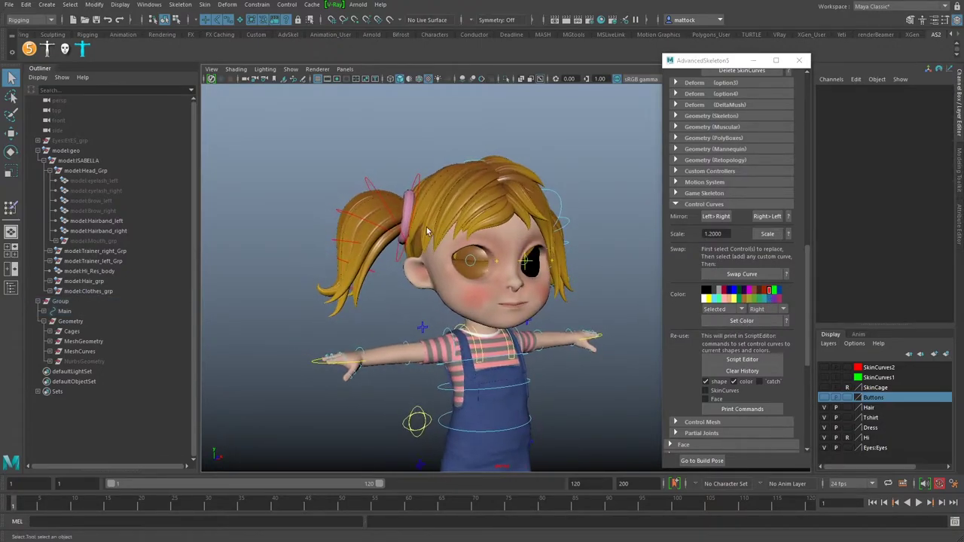
- Undo the red colouring of the right pigtail's FK control curves and clear the selection
left_click(575, 201)
left_click(517, 139)
left_click(509, 149)
left_click(518, 132)
left_click_drag(505, 187, 474, 196, "alt")
right_click_drag(474, 197, 316, 288, "alt")
middle_click_drag(317, 288, 327, 285, "alt")
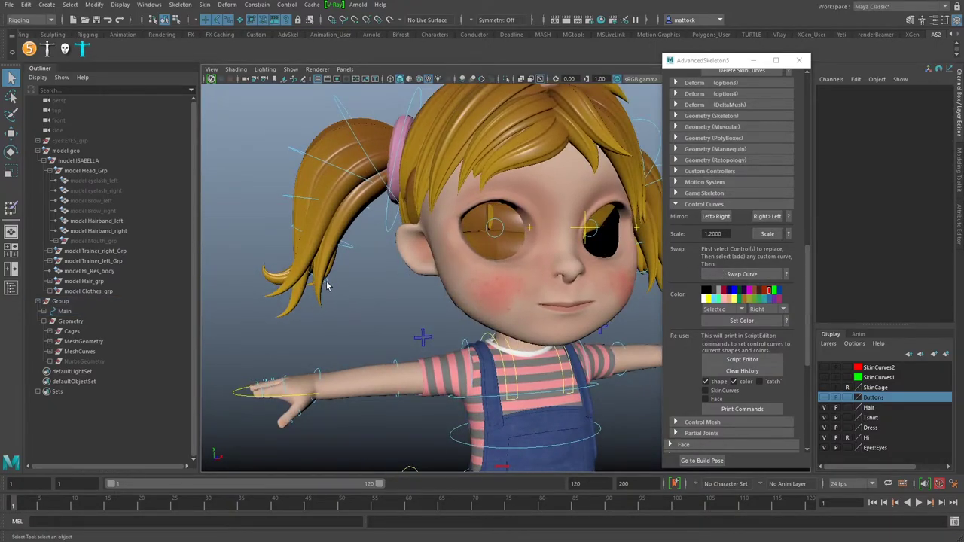
- Select the FKpigtail7 control curves on both pigtails and scale them by 1.2
left_click(326, 285)
left_click_drag(344, 254, 569, 277, "alt")
scroll(497, 278, "up", 4)
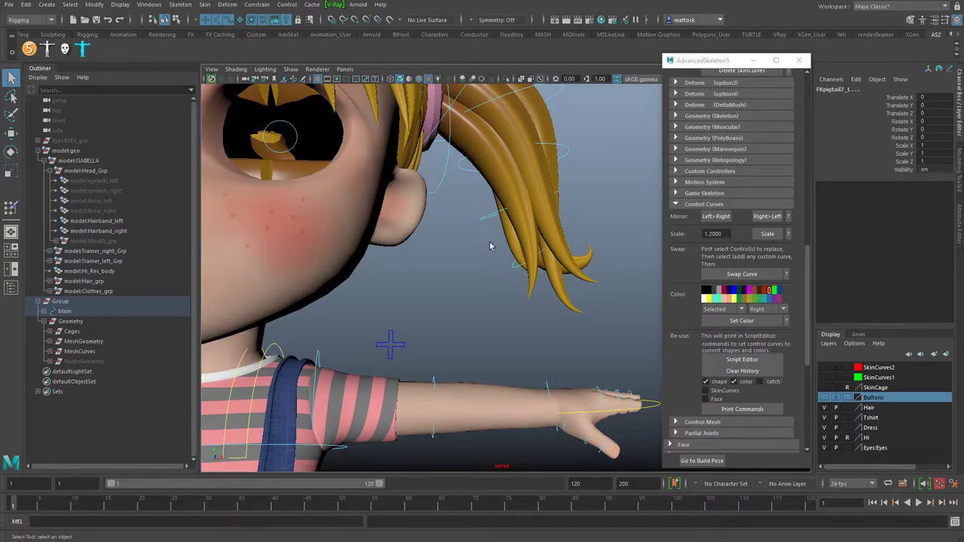
left_click_drag(488, 242, 607, 259, "alt")
scroll(611, 216, "down", 3)
middle_click_drag(612, 216, 684, 211, "alt")
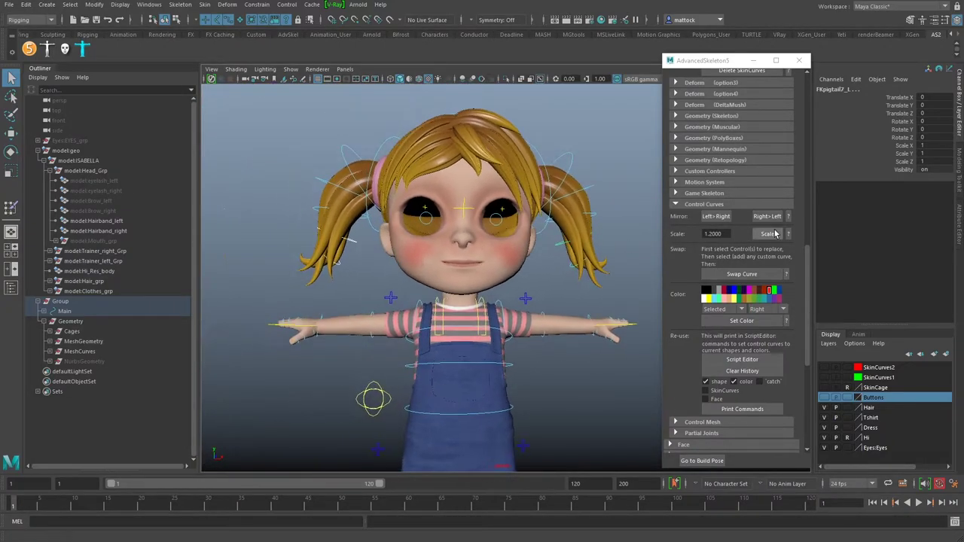
left_click(773, 234)
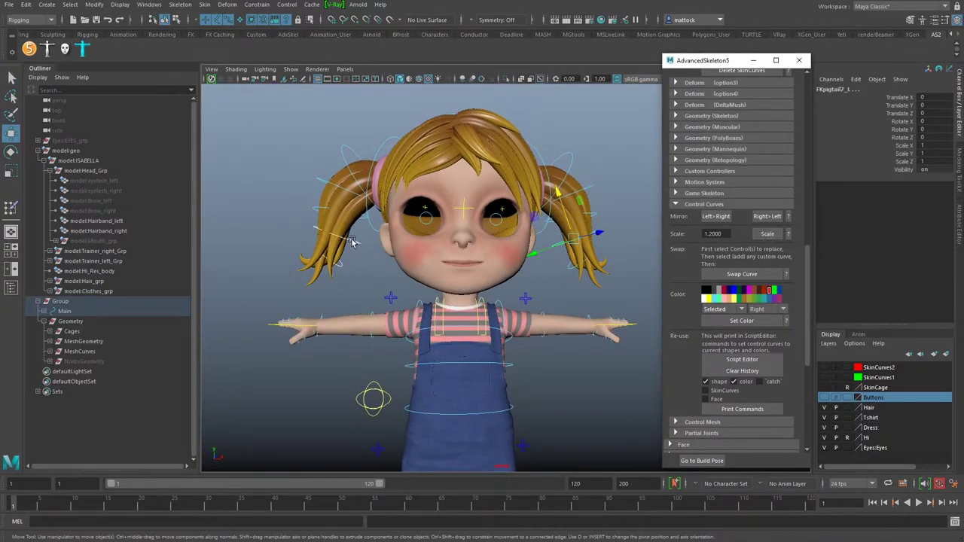
- Select the last FK control curve near the tip of each pigtail, scale both by 1.2 and deselect them
left_click(369, 252)
middle_click_drag(345, 271, 367, 277)
left_click(571, 272)
left_click(773, 235)
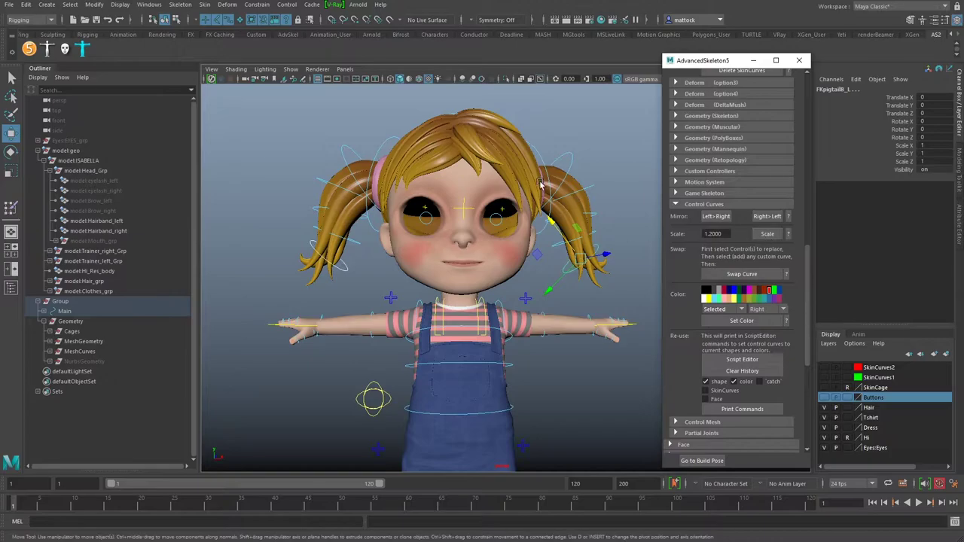
left_click(617, 157)
left_click_drag(617, 157, 401, 280, "alt")
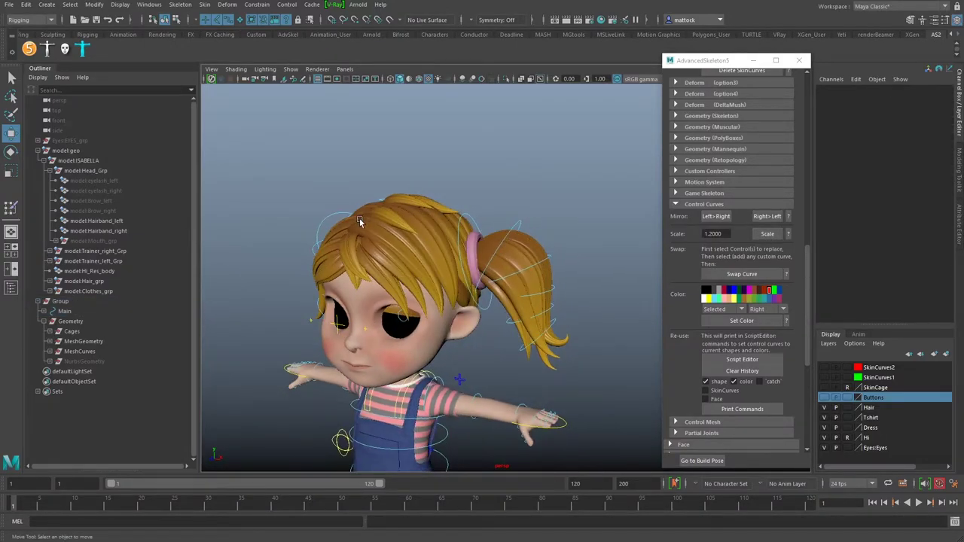
- Scale the FKHead_M control curve by a factor of 2 so it surrounds the top of the hair, and deselect it
left_click(473, 215)
left_click_drag(473, 215, 458, 213, "alt")
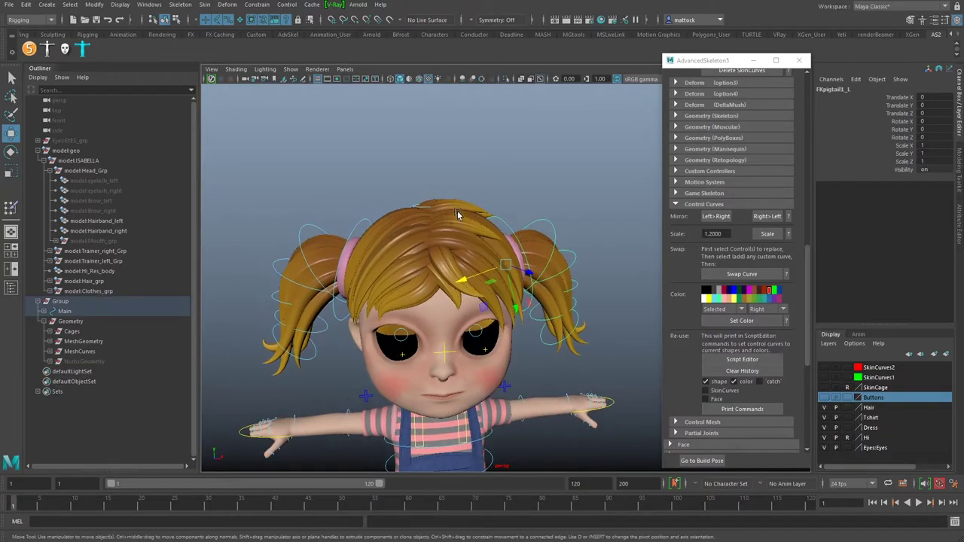
right_click_drag(457, 213, 410, 229, "alt")
left_click_drag(409, 229, 415, 211, "alt")
left_click(413, 202)
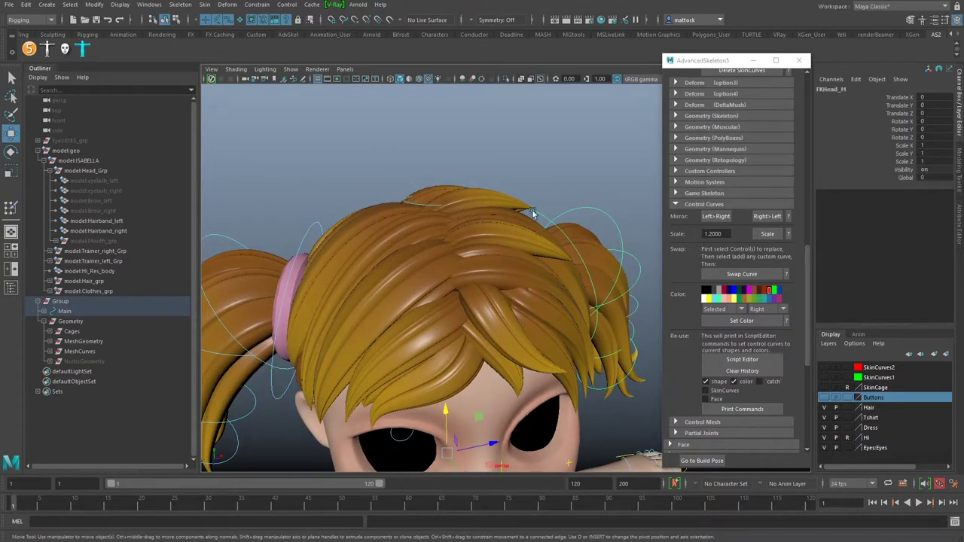
right_click_drag(525, 216, 392, 225, "alt")
left_click_drag(392, 225, 403, 220, "alt")
left_click(448, 219)
left_click(451, 228)
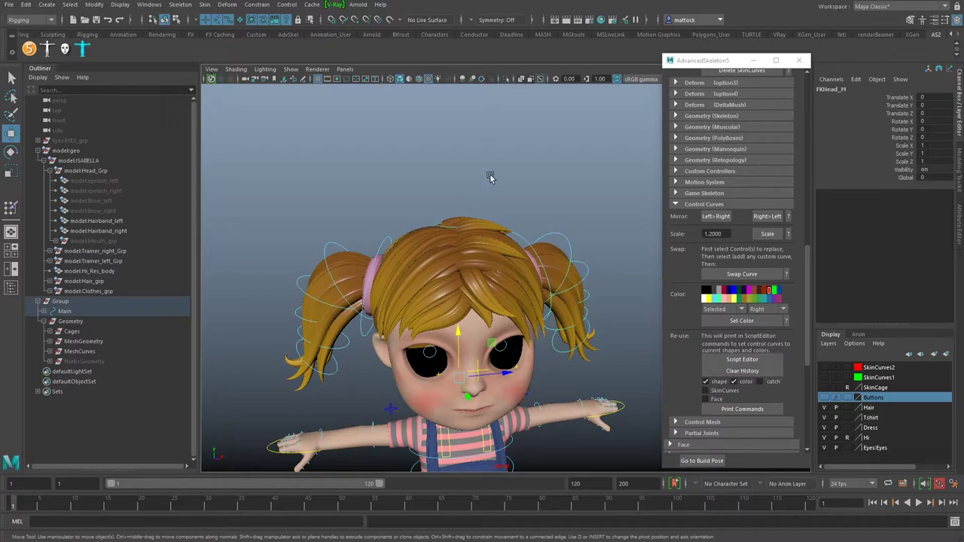
left_click_drag(725, 234, 694, 237)
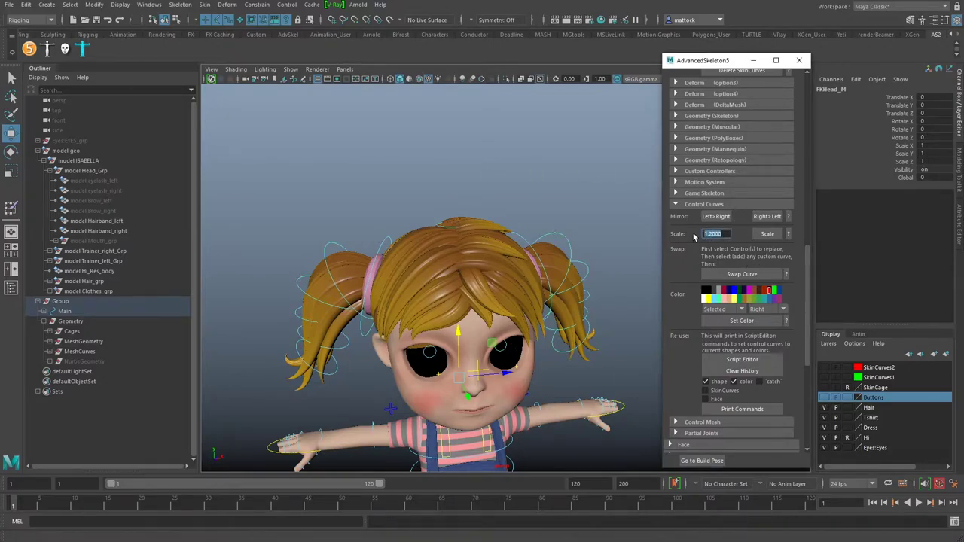
left_click(767, 235)
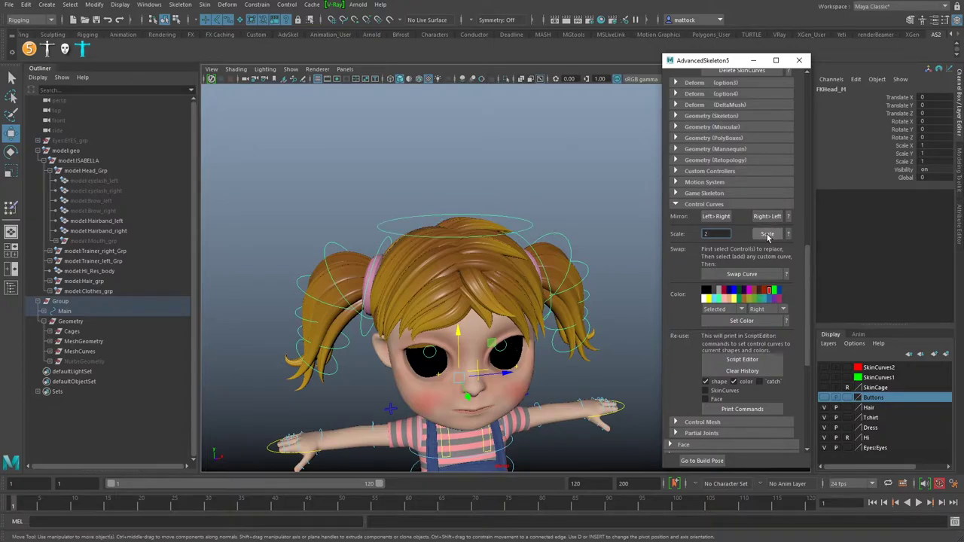
right_click_drag(588, 213, 471, 219, "alt")
left_click_drag(471, 219, 453, 221, "alt")
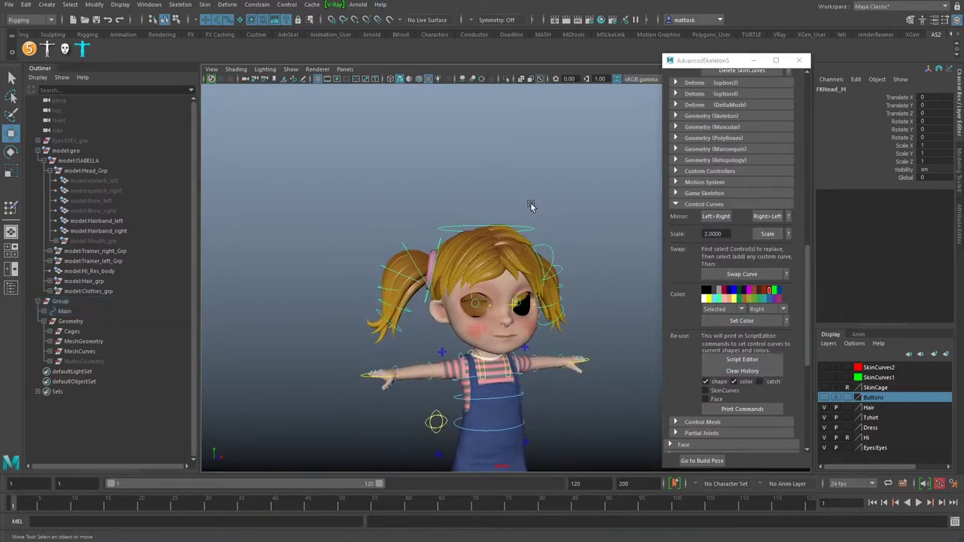
left_click(537, 207)
left_click_drag(554, 214, 521, 226, "alt")
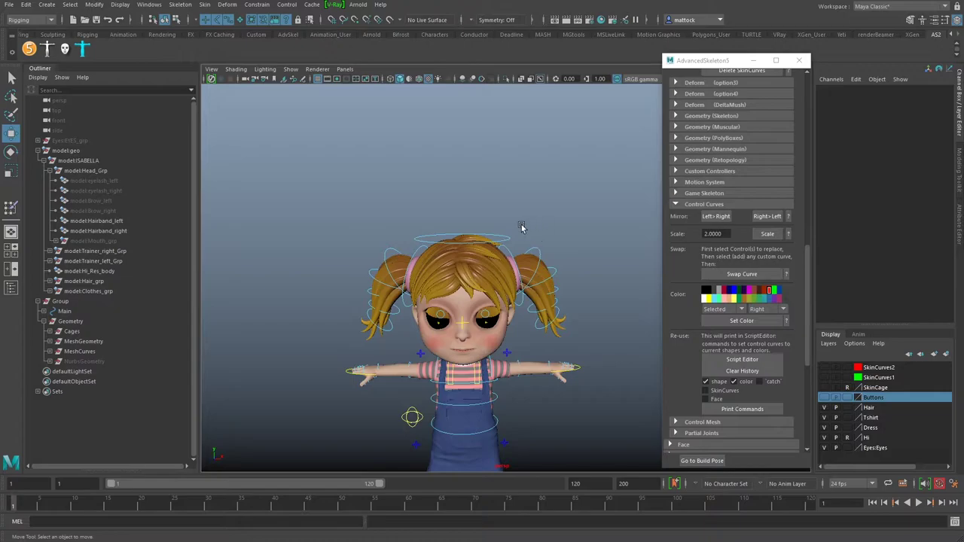
- Try rotating the head control to test the rig, and undo the changes
left_click(507, 237)
left_click_drag(446, 256, 476, 256, "alt")
right_click_drag(391, 260, 425, 227, "alt")
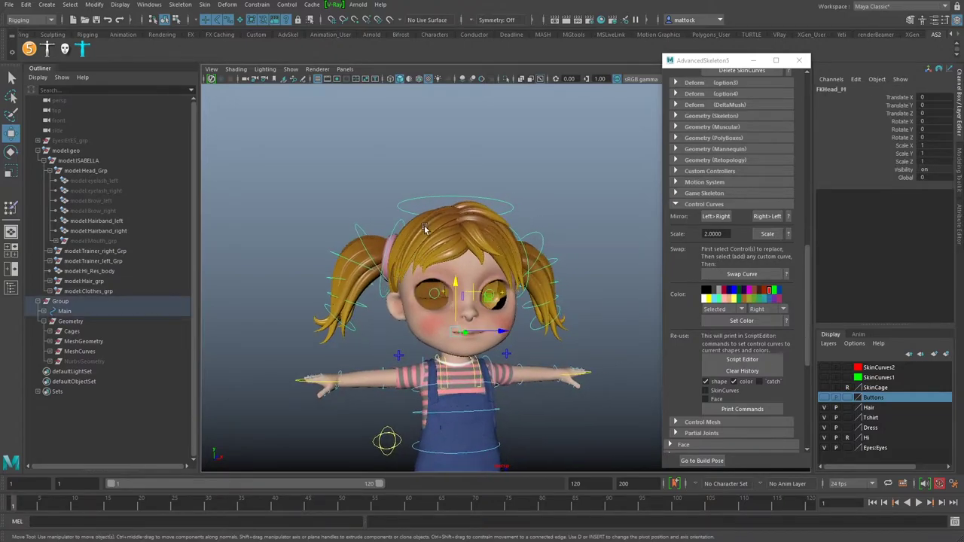
key("e")
left_click_drag(465, 286, 448, 304, "alt")
key("ctrl+z")
key("ctrl+z")
key("ctrl+z")
- Clear the active transform tool and save the character rig scene
left_click_drag(412, 325, 530, 294, "alt")
key("q")
key("ctrl+s")
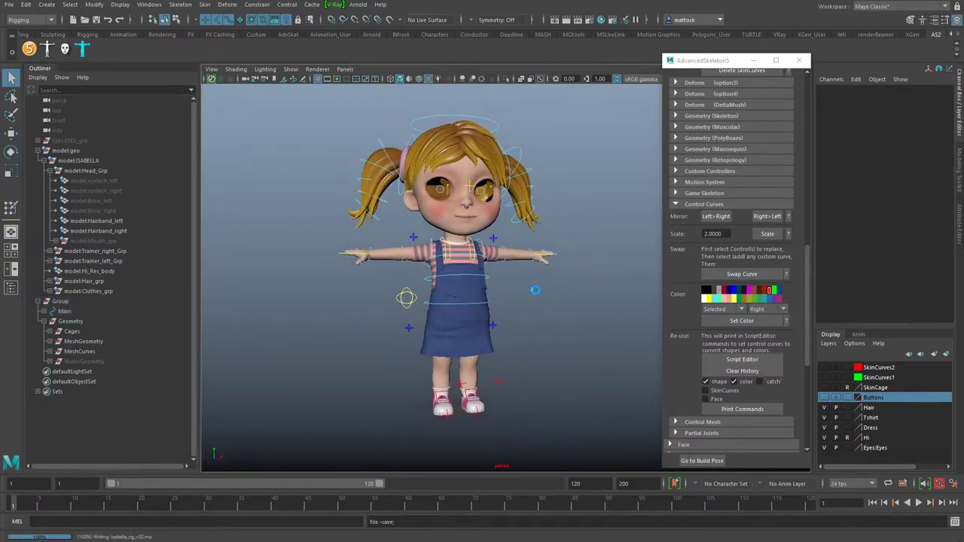
- Hide the Hair and Dress layers to expose the T-shirt on the torso
key("e")
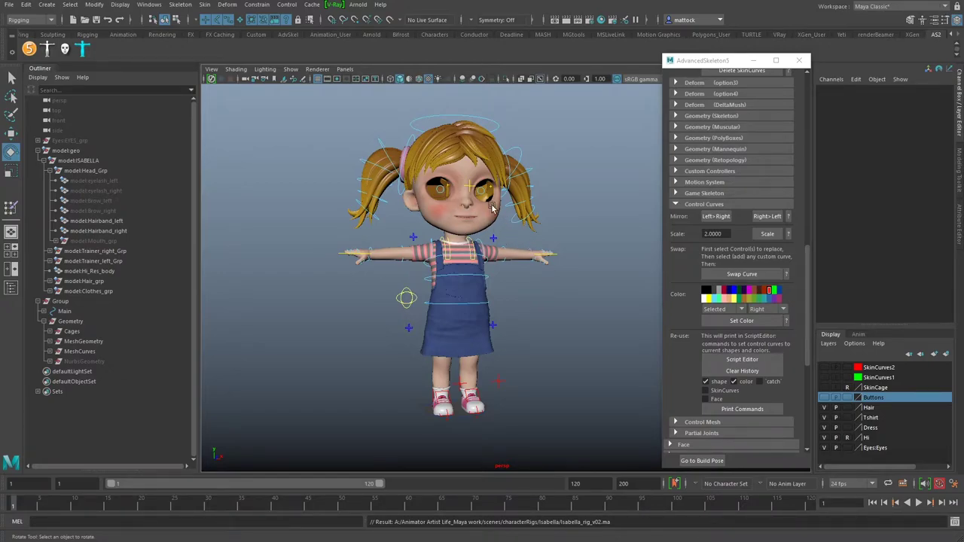
right_click_drag(367, 241, 498, 238, "alt")
middle_click_drag(497, 238, 537, 312, "alt")
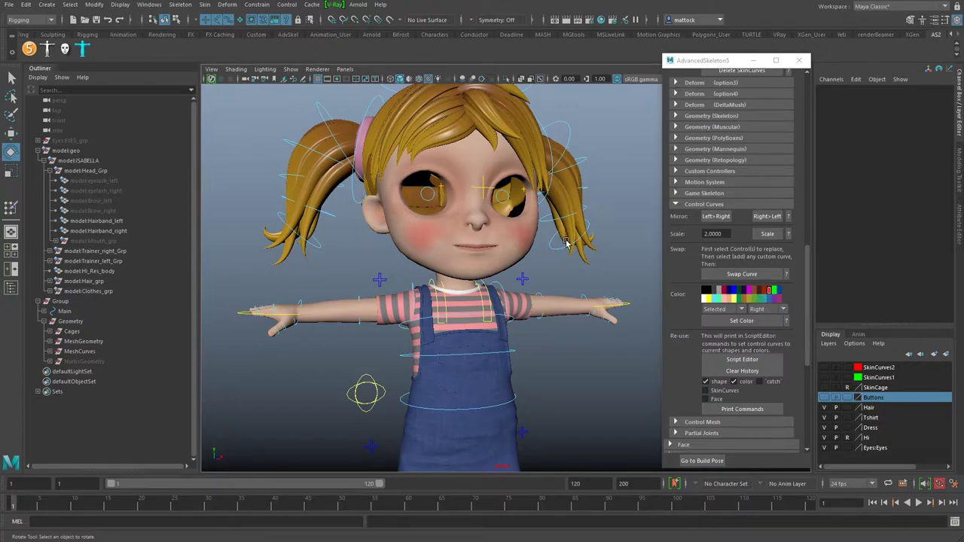
left_click_drag(525, 255, 540, 230, "alt")
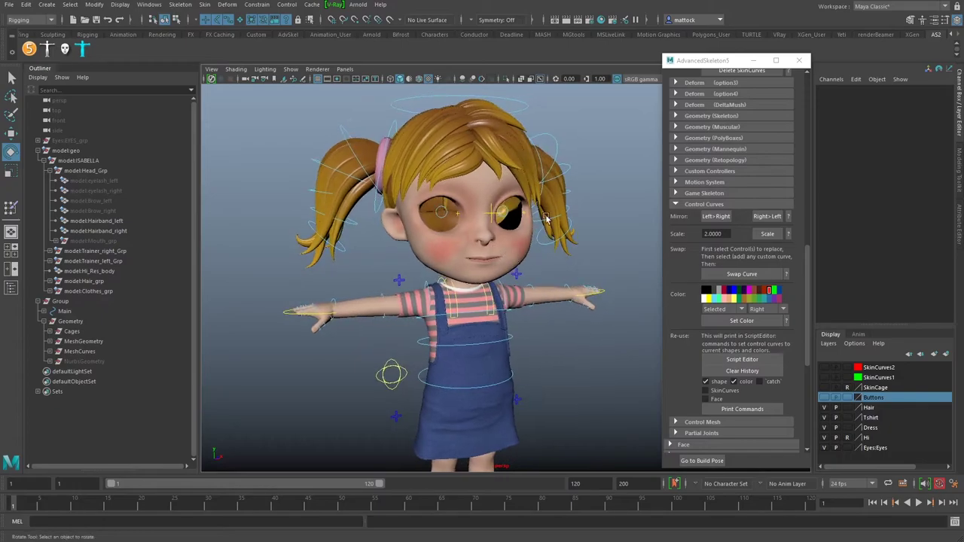
left_click_drag(394, 247, 473, 277, "alt")
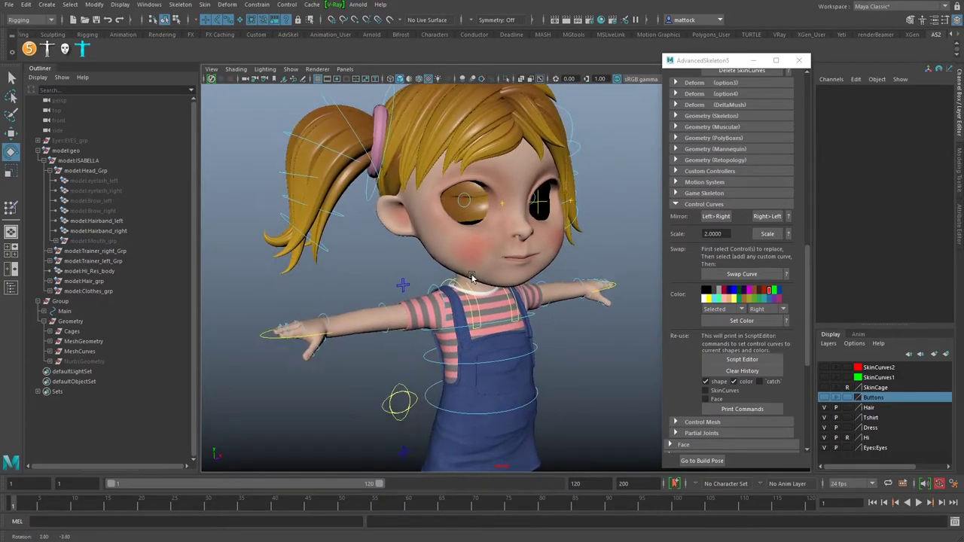
left_click(825, 407)
left_click_drag(388, 334, 492, 322, "alt")
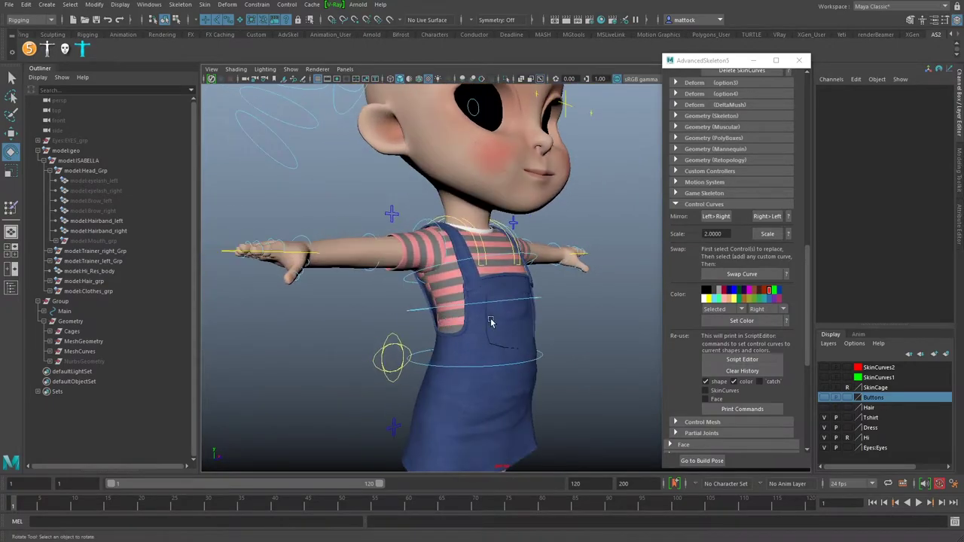
left_click(824, 427)
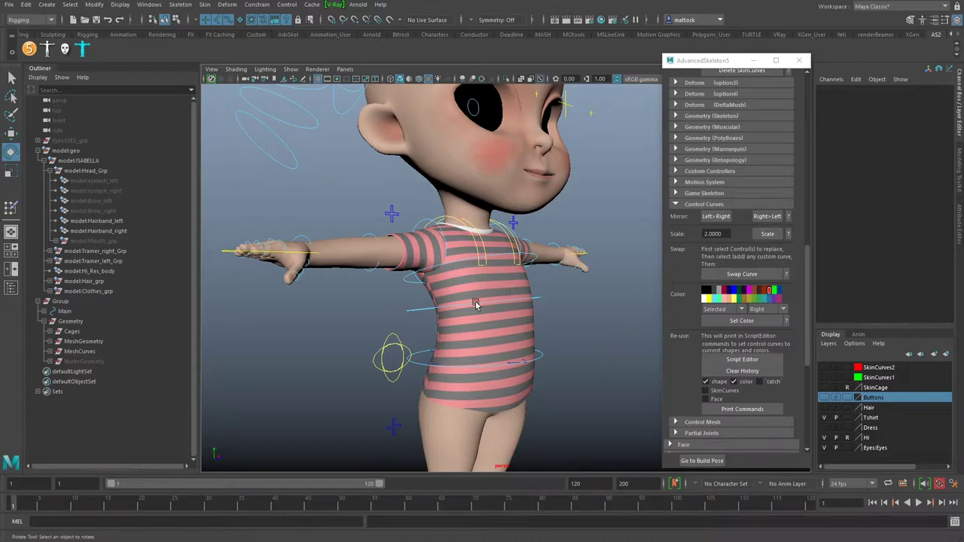
scroll(468, 298, "up", 2)
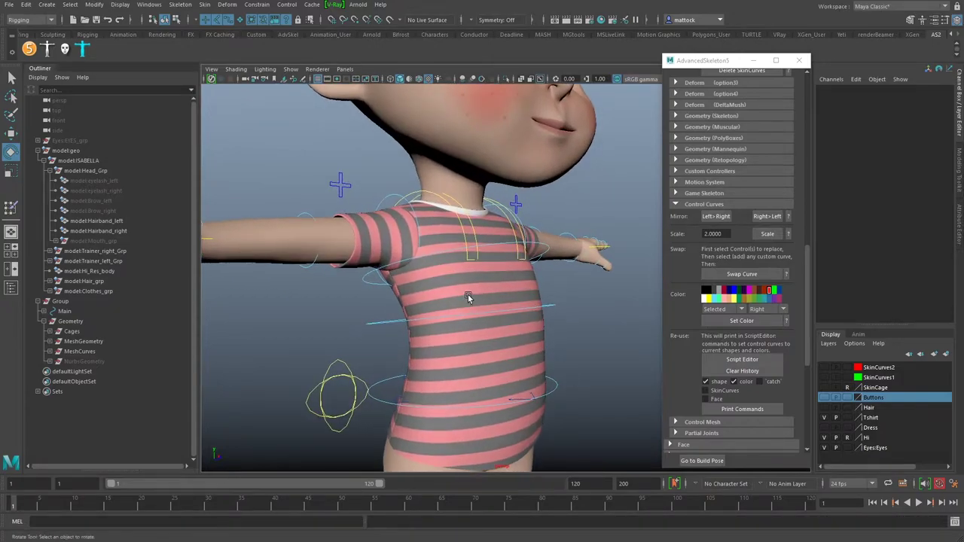
scroll(494, 290, "down", 3)
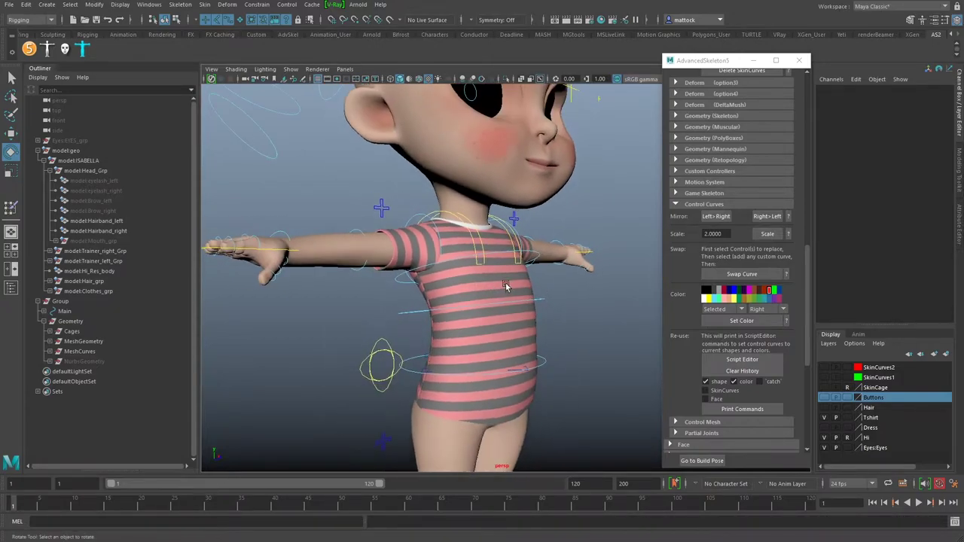
- Bend the torso forward by rotating the spine and chest controls together to 17.104 in Z, undoing the last extra adjustment
left_click(536, 257)
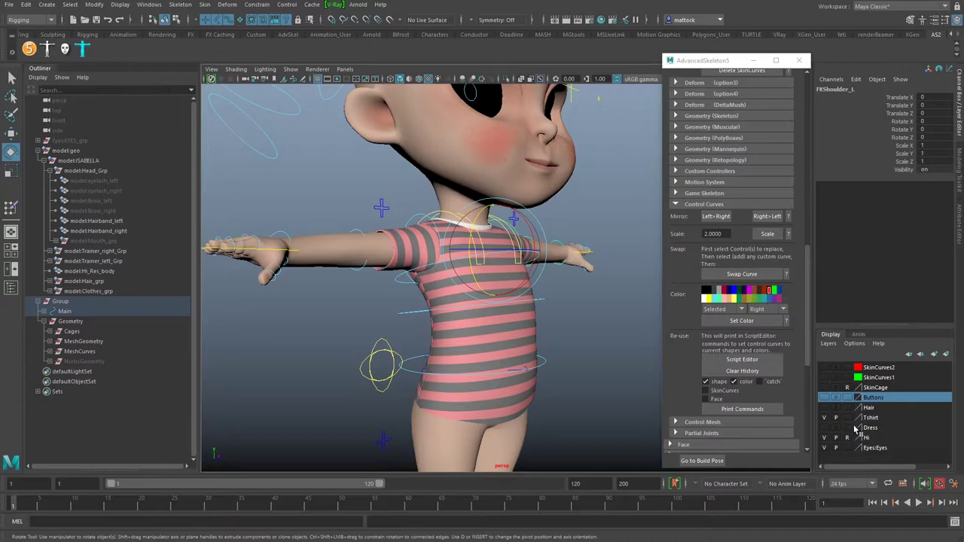
left_click(595, 311)
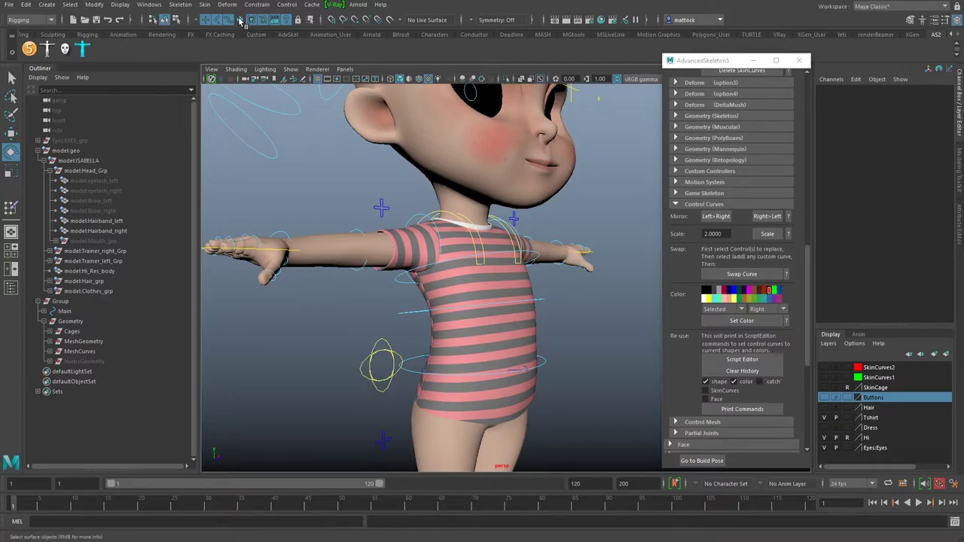
left_click(503, 325)
left_click_drag(503, 330, 419, 303, "alt")
left_click(558, 309)
left_click(543, 269, "shift")
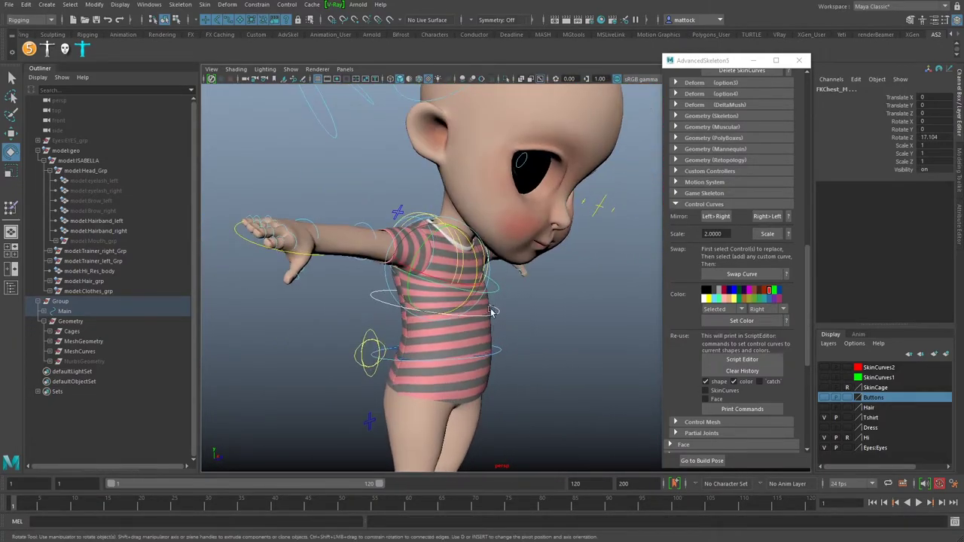
mouse_move(415, 246)
left_mouse_down()
mouse_move(416, 261)
mouse_move(419, 234)
mouse_move(418, 246)
left_mouse_up()
key("ctrl+z")
- Compare the T-shirt's unsmoothed and smoothed mesh display around the bent chest, leaving smooth preview on
mouse_move(474, 314)
left_mouse_down("alt")
mouse_move(505, 323)
mouse_move(489, 322)
left_mouse_up("alt")
scroll(489, 321, "up", 3)
left_click_drag(539, 346, 474, 289, "alt")
left_click(482, 322)
key("1")
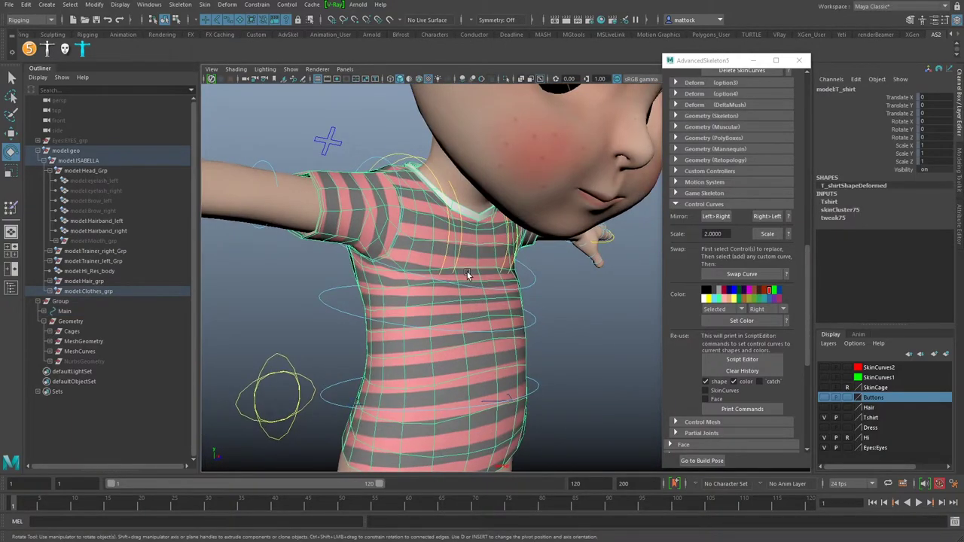
key("3")
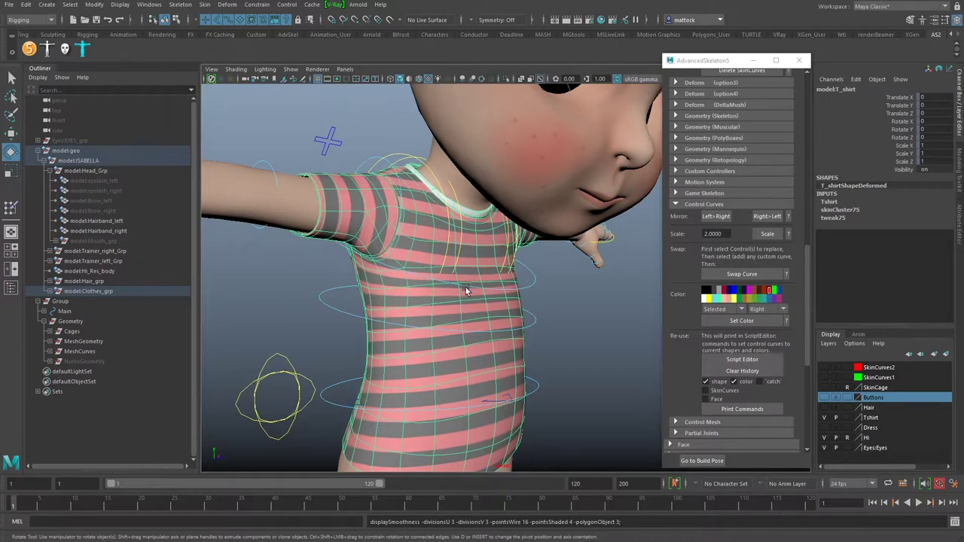
left_click(562, 297)
left_click_drag(494, 303, 492, 305, "alt")
right_click_drag(491, 304, 453, 286, "alt")
middle_click_drag(454, 286, 495, 287, "alt")
left_click_drag(498, 288, 490, 295, "alt")
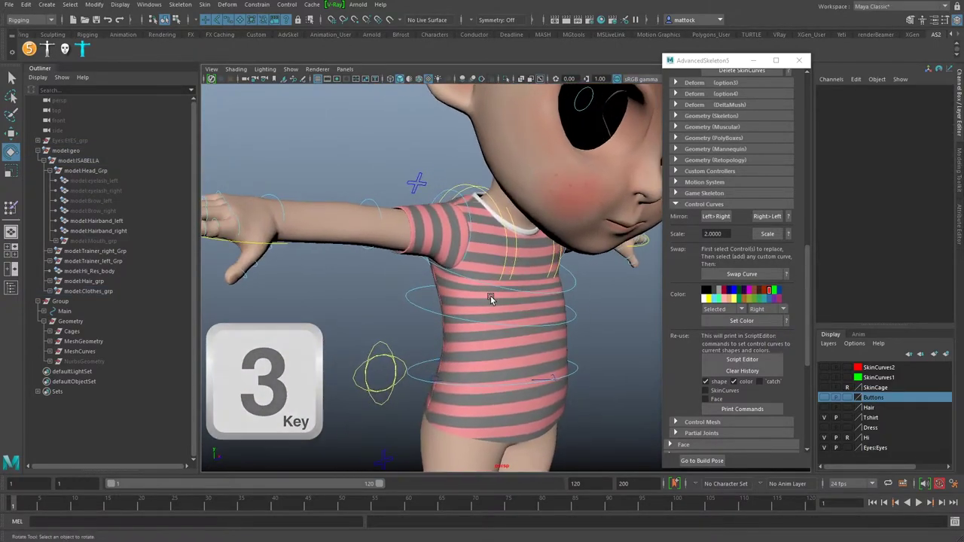
- Start the Paint Skin Weights tool on the T-shirt with its settings window open beside the model
left_click(494, 300)
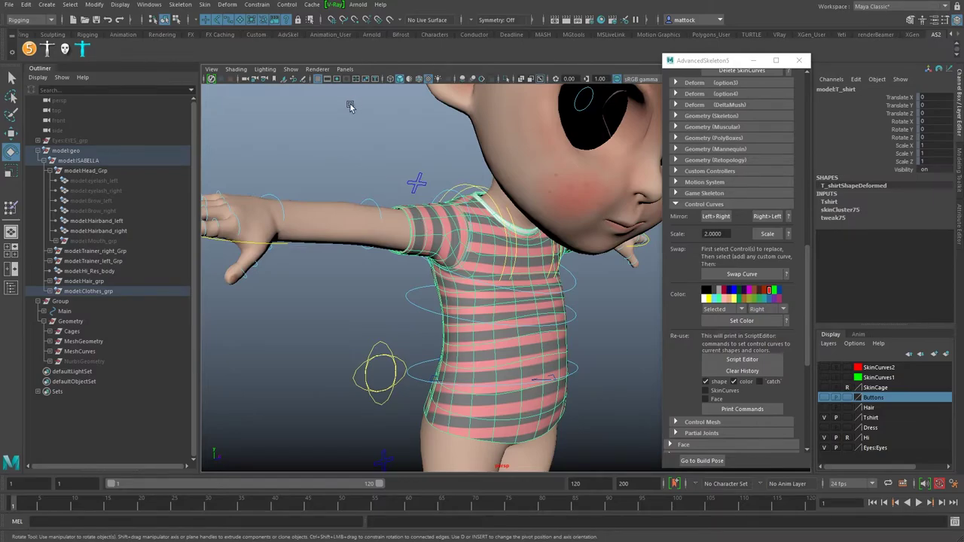
left_click(205, 4)
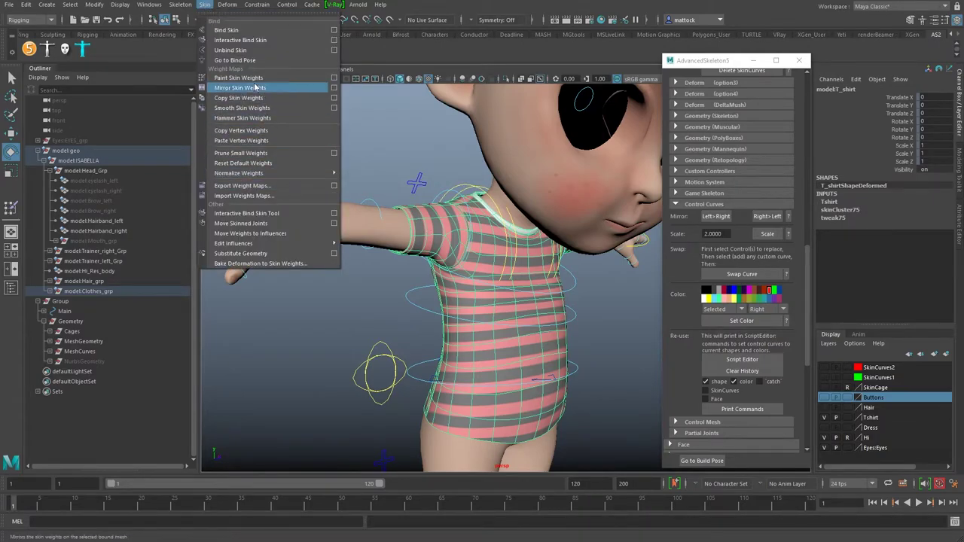
left_click(334, 78)
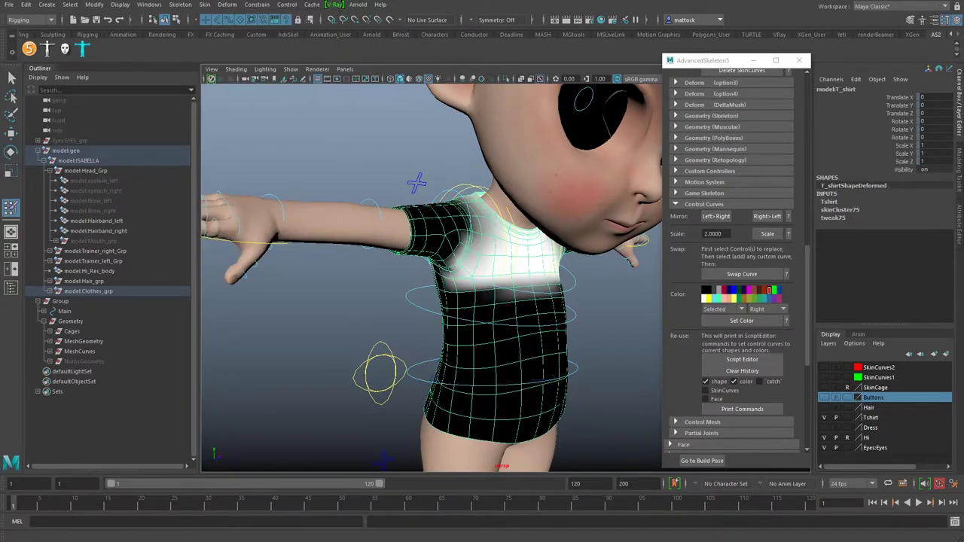
left_click_drag(0, 69, 174, 90)
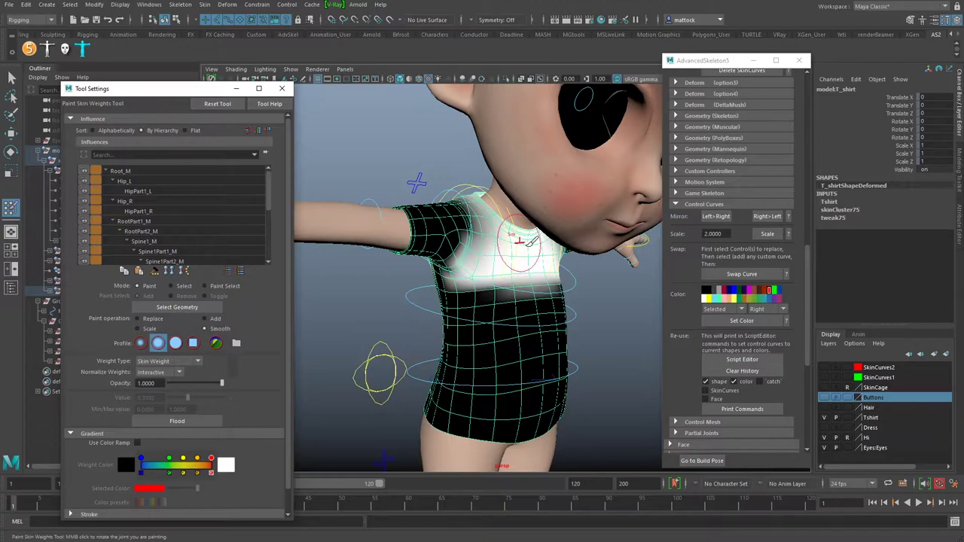
- Examine the T-shirt's skin weights for the upper spine, chest, neck, left scapula and left shoulder joints
right_click_drag(541, 251, 530, 265, "alt")
mouse_move(530, 265)
left_mouse_down("alt")
mouse_move(419, 269)
mouse_move(452, 266)
left_mouse_up("alt")
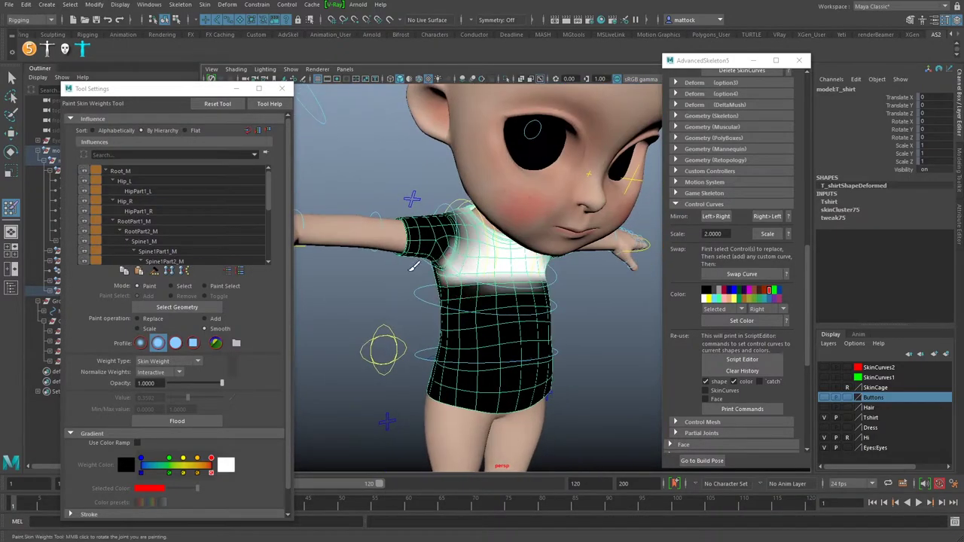
right_click_drag(452, 266, 478, 263, "alt")
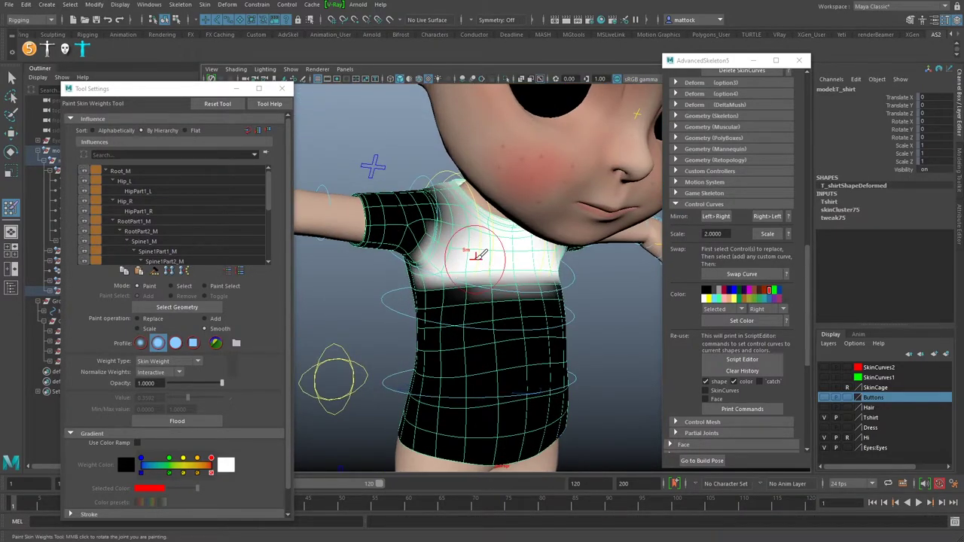
mouse_move(507, 301)
left_mouse_down("alt")
mouse_move(580, 305)
mouse_move(492, 305)
left_mouse_up("alt")
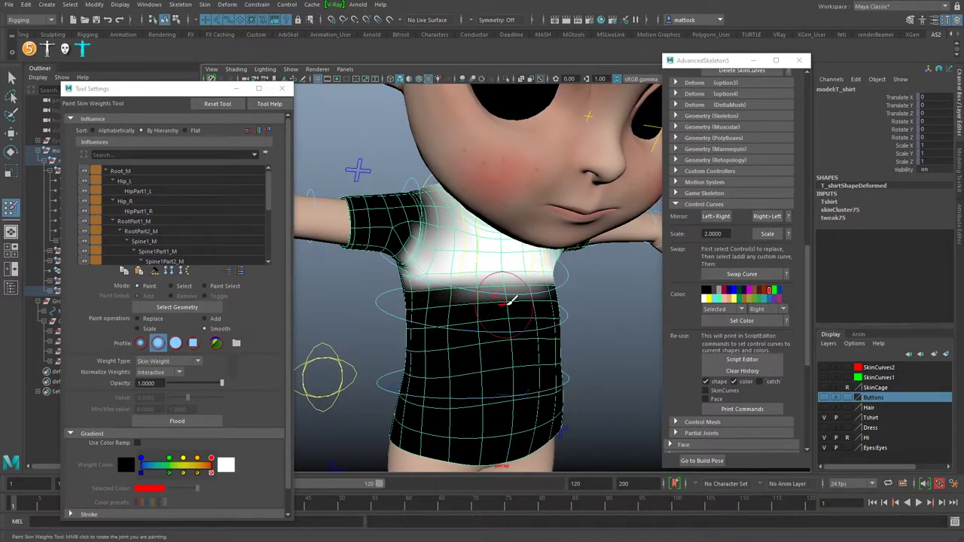
scroll(267, 189, "down", 2)
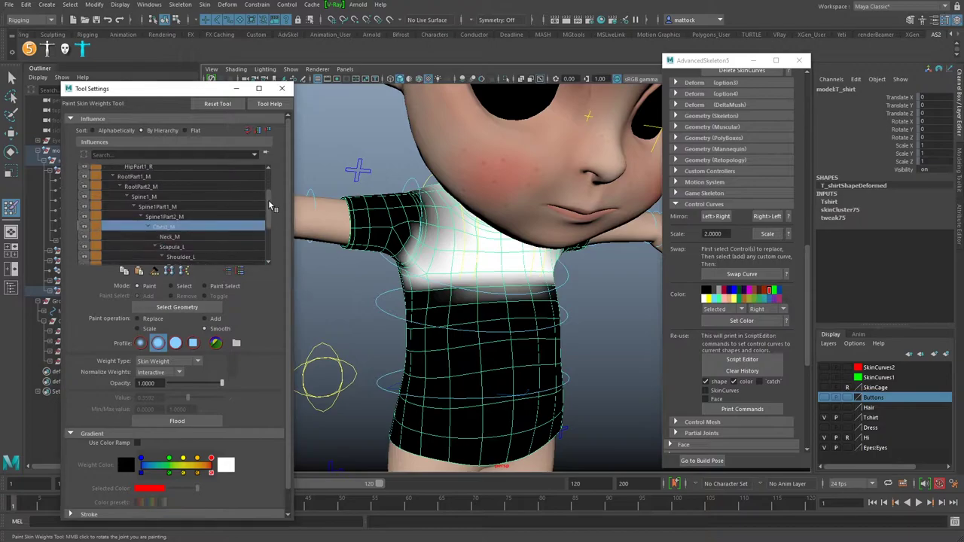
left_click(172, 197)
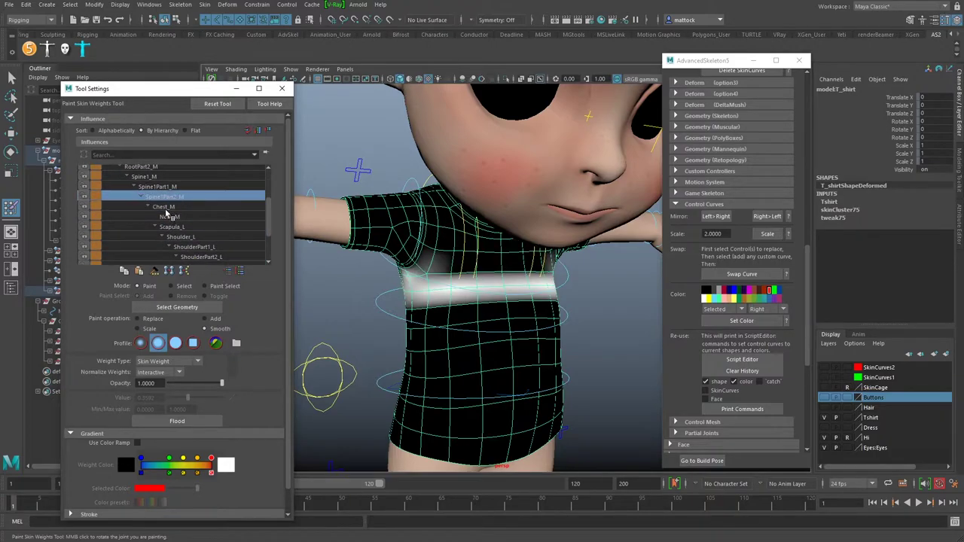
left_click(166, 208)
left_click(171, 218)
left_click(174, 227)
left_click(179, 238)
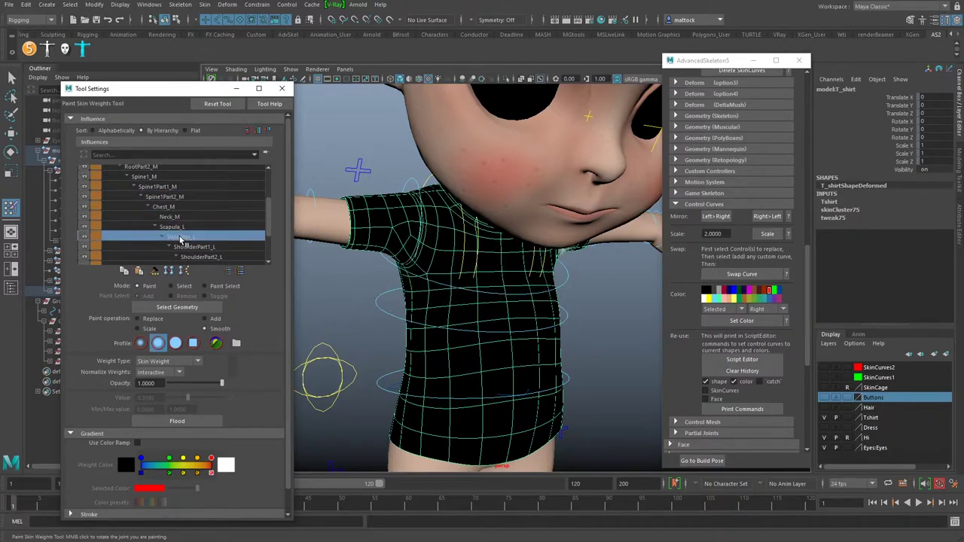
left_click(192, 249)
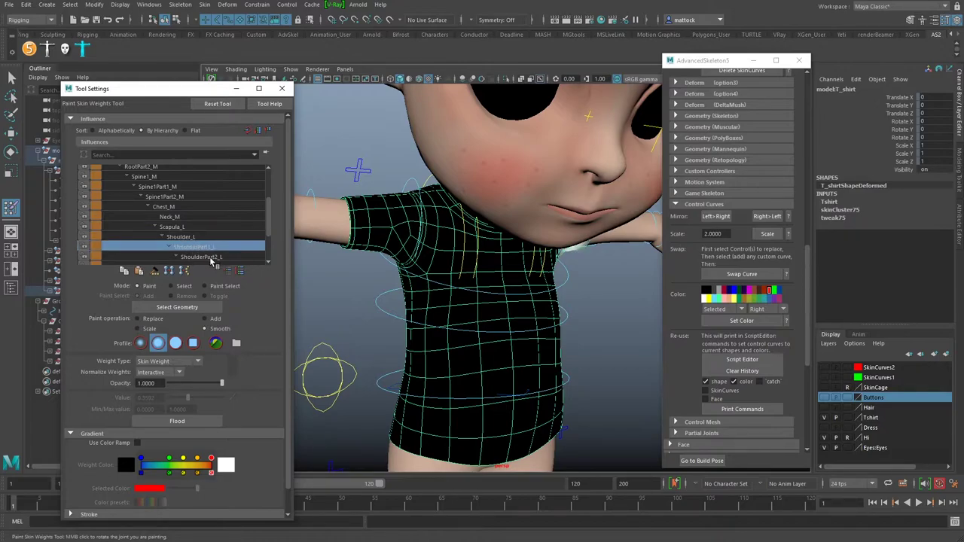
left_click(202, 257)
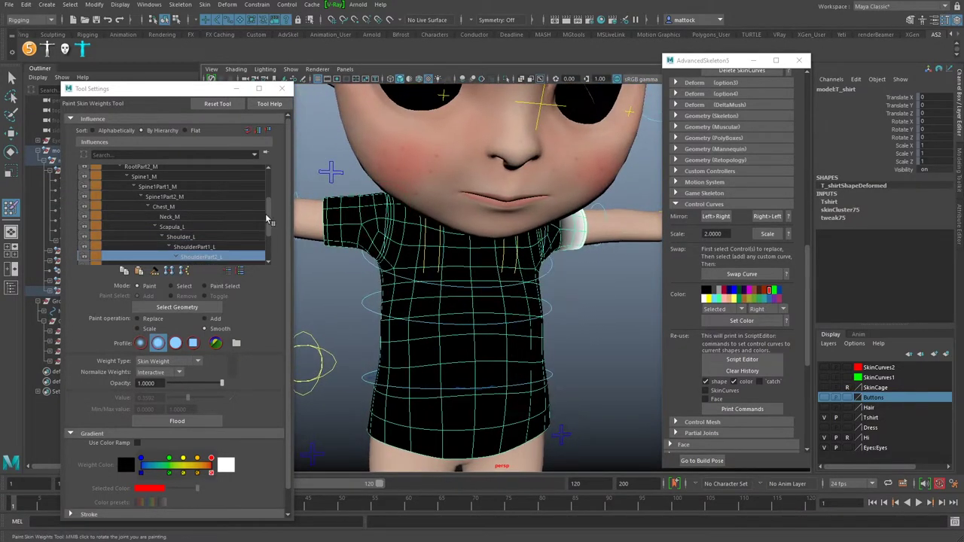
- Examine the T-shirt's skin weights for the right scapula, Shoulder_R and Elbow_R joints
scroll(265, 219, "down", 2)
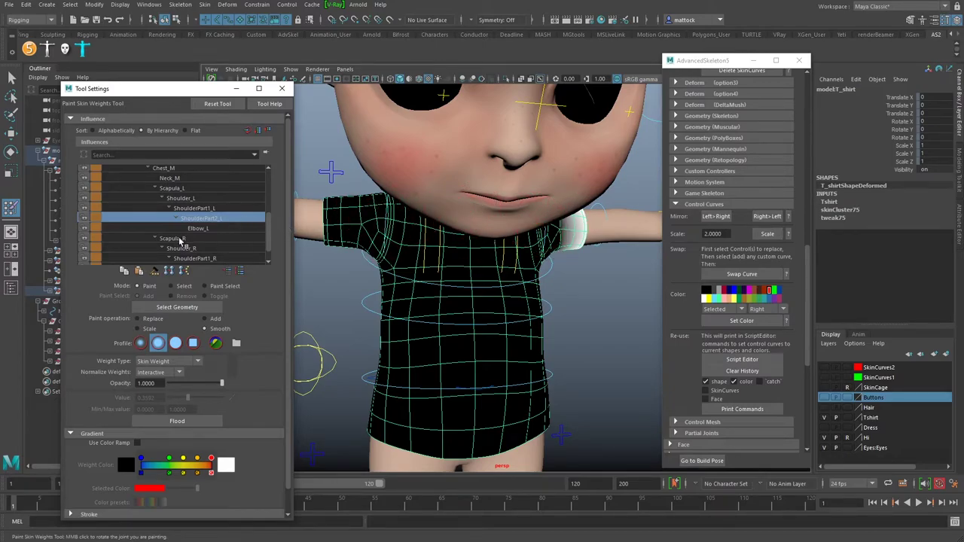
left_click(180, 240)
left_click_drag(404, 228, 475, 233, "alt")
left_click(198, 251)
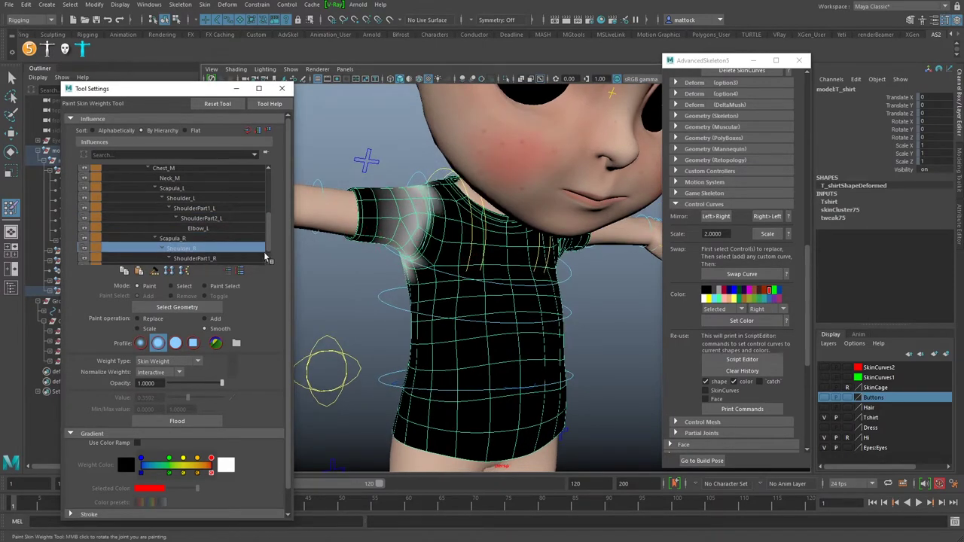
scroll(267, 247, "down", 1)
left_click(212, 260)
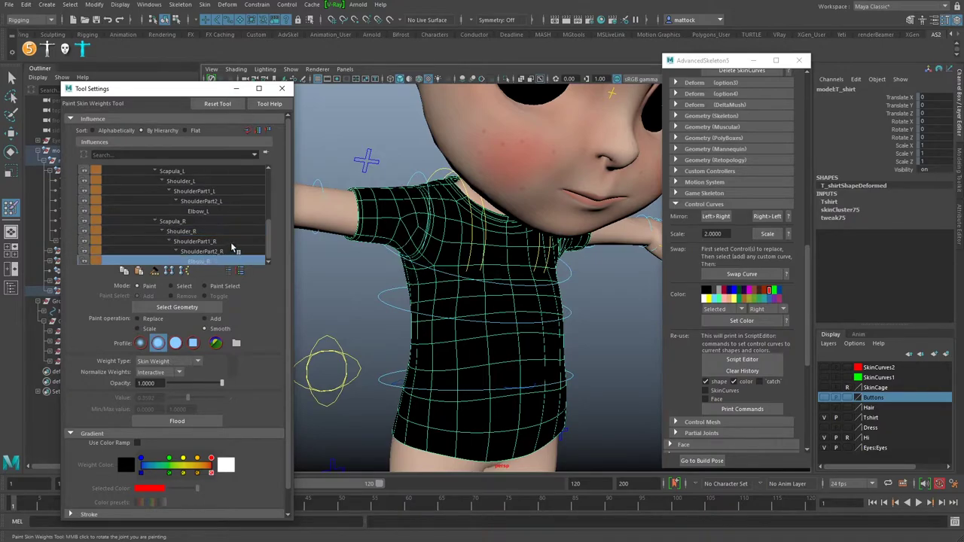
- Make Chest_M the influence to paint and set the paint operation to Add
scroll(273, 228, "up", 3)
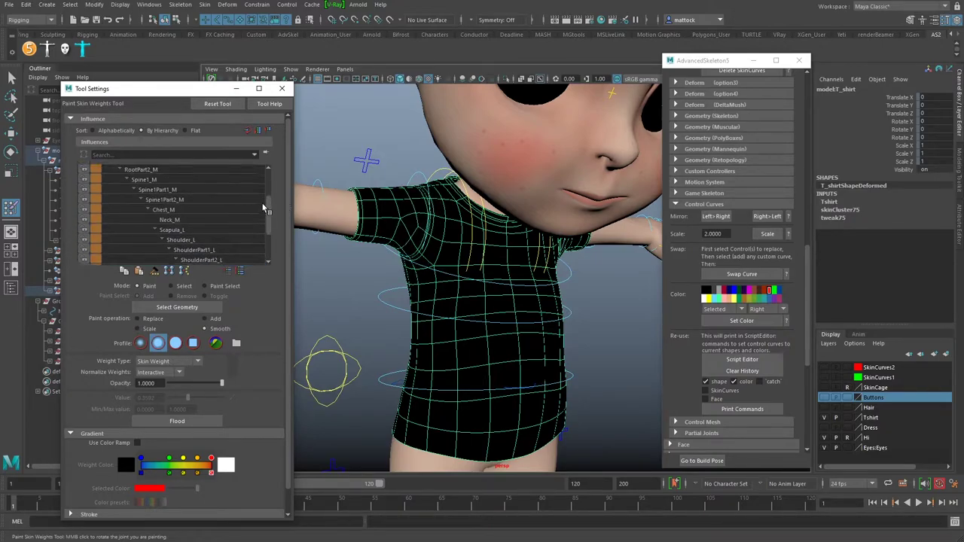
left_click(262, 210)
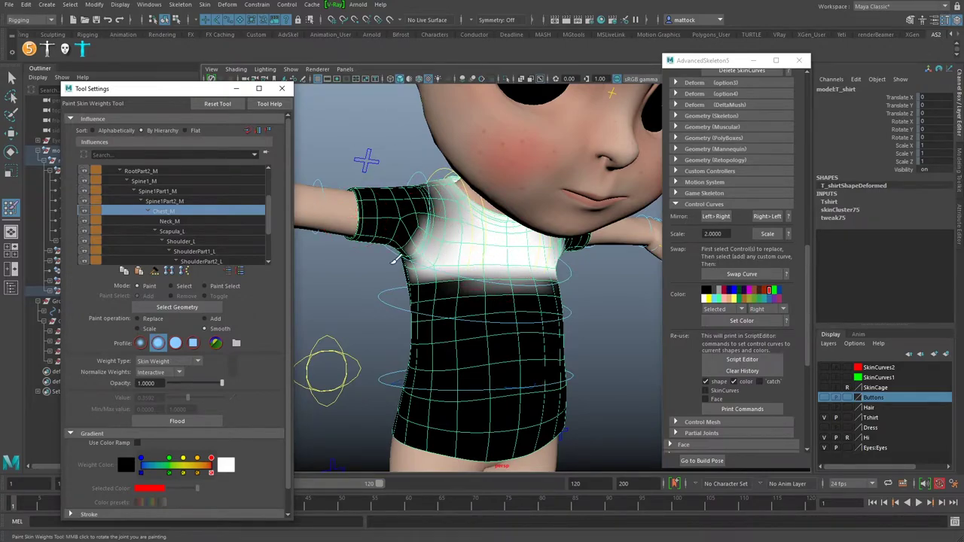
left_click_drag(171, 94, 188, 87)
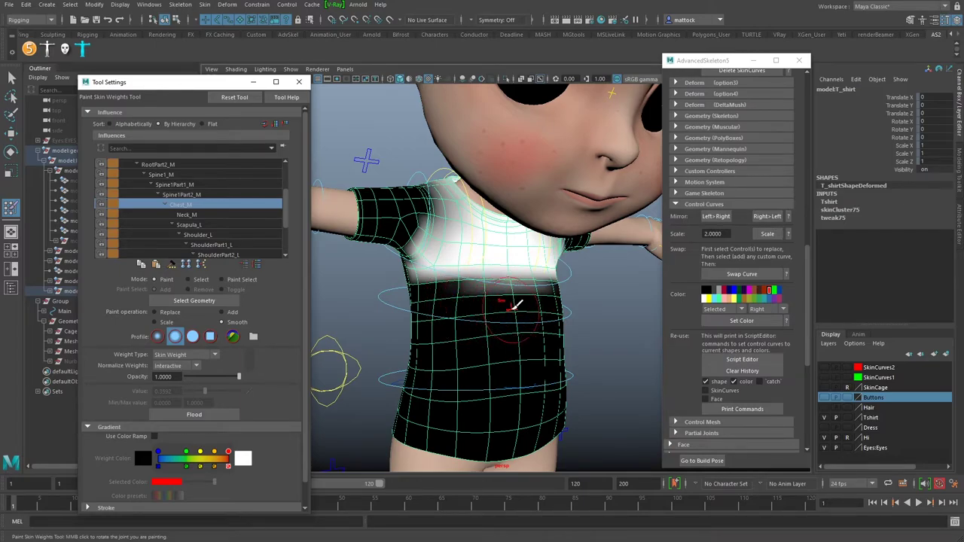
left_click(231, 313)
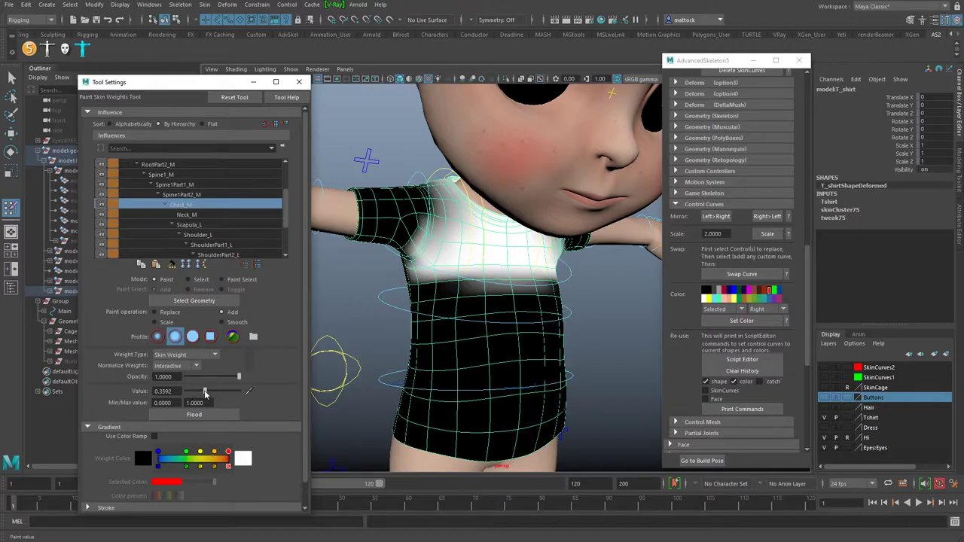
- Try adding Chest_M weight below the shirt's chest area, at opacity 0.6019 with value 0.4951 and at opacity 0.2427 with value 0.2039
mouse_move(204, 393)
left_mouse_down()
mouse_move(233, 395)
mouse_move(225, 377)
mouse_move(186, 377)
mouse_move(243, 383)
mouse_move(203, 380)
mouse_move(222, 380)
mouse_move(205, 384)
mouse_move(219, 380)
mouse_move(212, 393)
left_mouse_up()
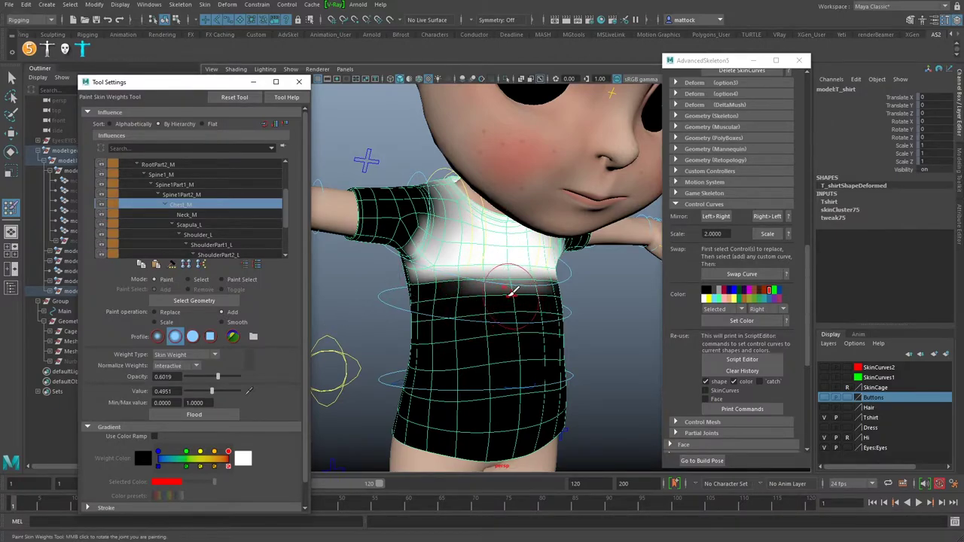
mouse_move(506, 293)
left_mouse_down()
mouse_move(491, 317)
mouse_move(462, 305)
mouse_move(503, 334)
mouse_move(550, 338)
left_mouse_up()
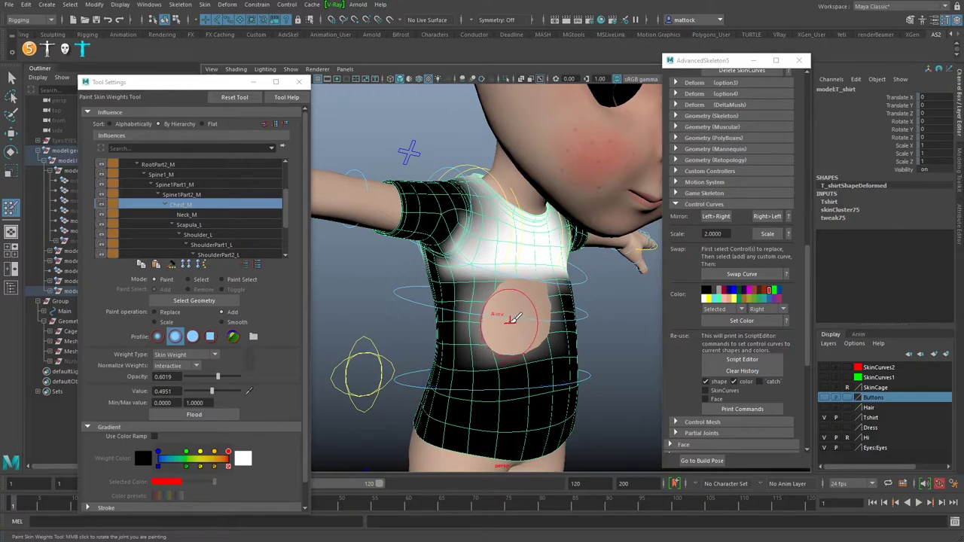
mouse_move(212, 391)
left_mouse_down()
mouse_move(196, 392)
mouse_move(198, 377)
left_mouse_up()
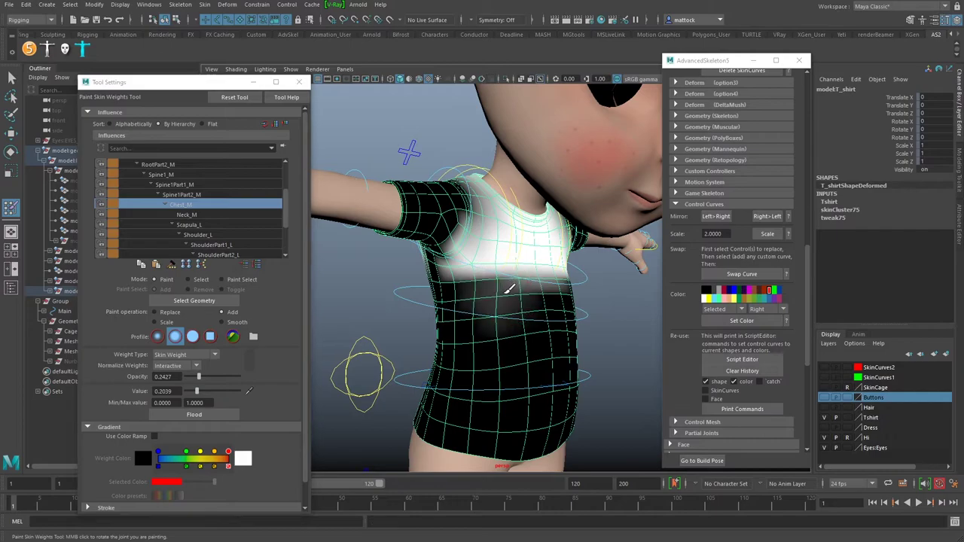
left_click_drag(531, 303, 518, 299)
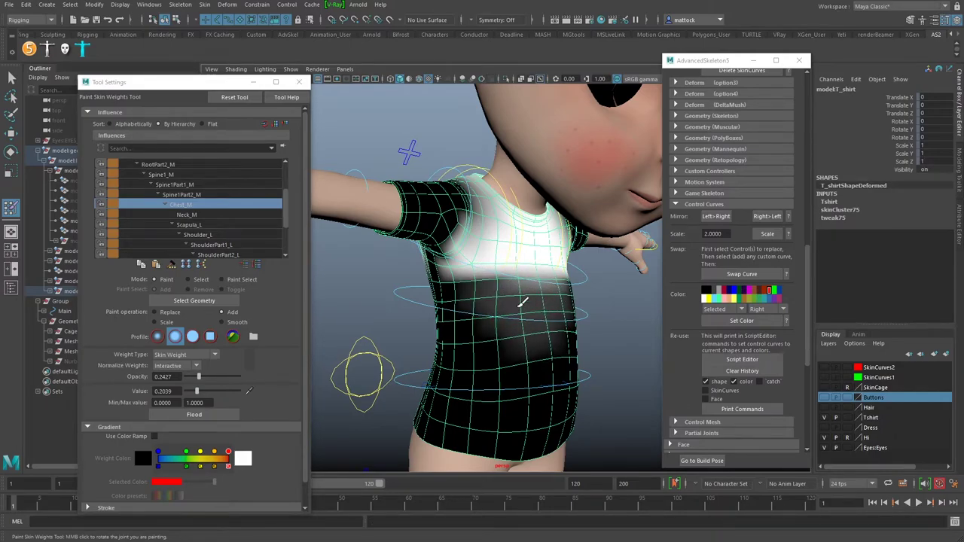
mouse_move(539, 290)
left_mouse_down()
mouse_move(527, 299)
mouse_move(515, 277)
mouse_move(561, 309)
mouse_move(588, 311)
left_mouse_up()
key("ctrl+z")
key("ctrl+z")
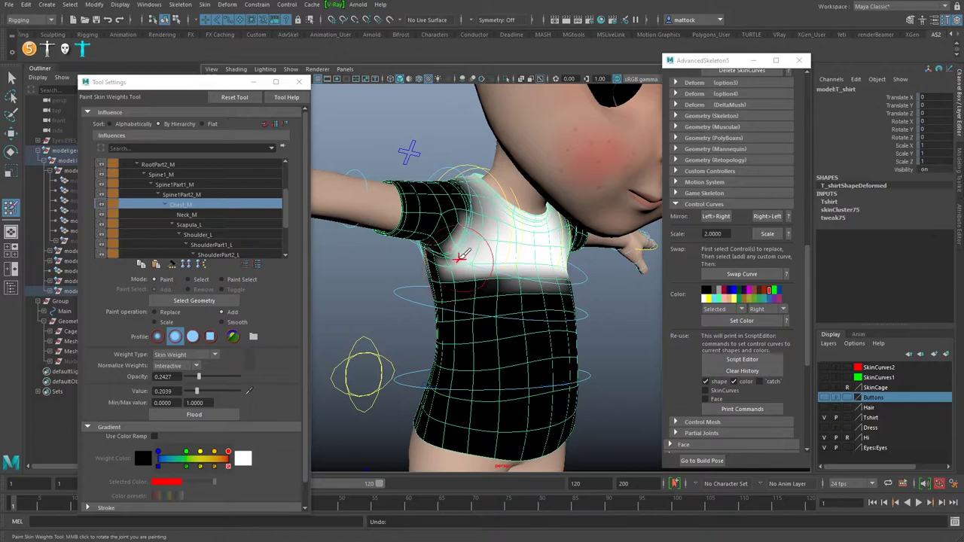
- Set the paint operation to Replace with opacity 0.4757 and value 0
scroll(460, 268, "up", 4)
mouse_move(459, 274)
middle_mouse_down("alt")
mouse_move(478, 295)
mouse_move(430, 288)
middle_mouse_up("alt")
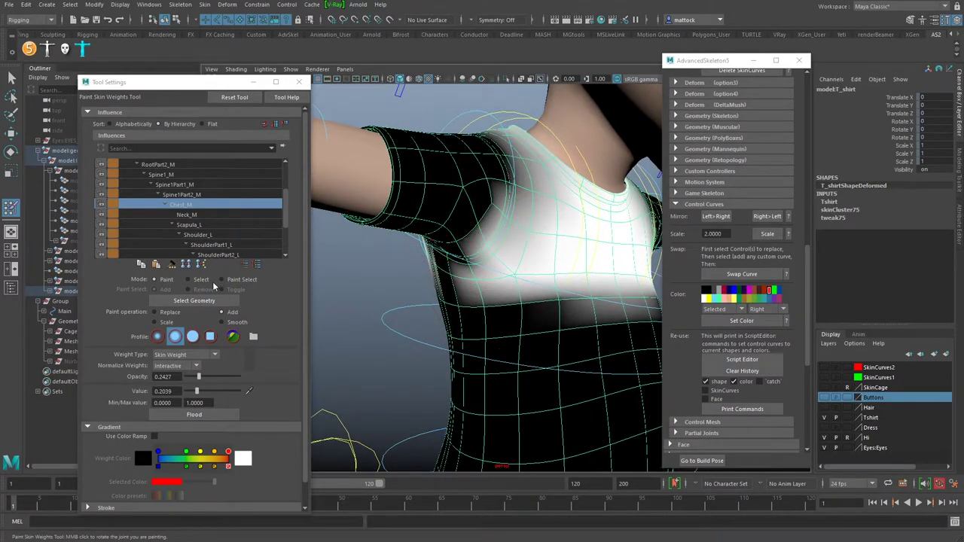
left_click(171, 317)
mouse_move(198, 391)
left_mouse_down()
mouse_move(178, 392)
mouse_move(223, 380)
mouse_move(189, 382)
mouse_move(197, 380)
mouse_move(240, 382)
mouse_move(212, 382)
left_mouse_up()
- Try removing Chest_M weight from the T-shirt below the right armpit with a replace stroke, and undo the painting
mouse_move(489, 266)
left_mouse_down()
mouse_move(475, 263)
mouse_move(490, 253)
mouse_move(478, 263)
mouse_move(506, 274)
mouse_move(517, 313)
left_mouse_up()
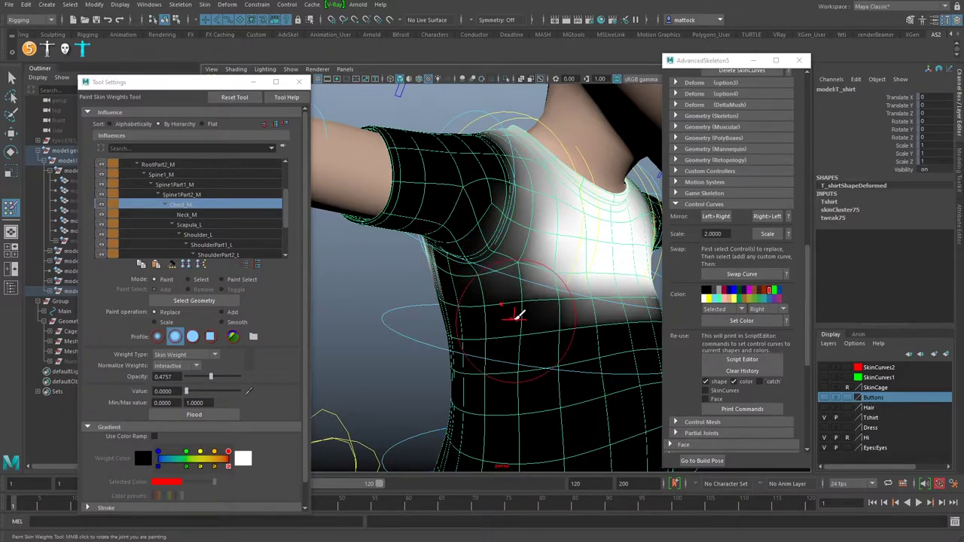
scroll(514, 313, "down", 3)
key("ctrl+z")
key("ctrl+z")
key("ctrl+z")
key("ctrl+z")
key("ctrl+z")
key("ctrl+z")
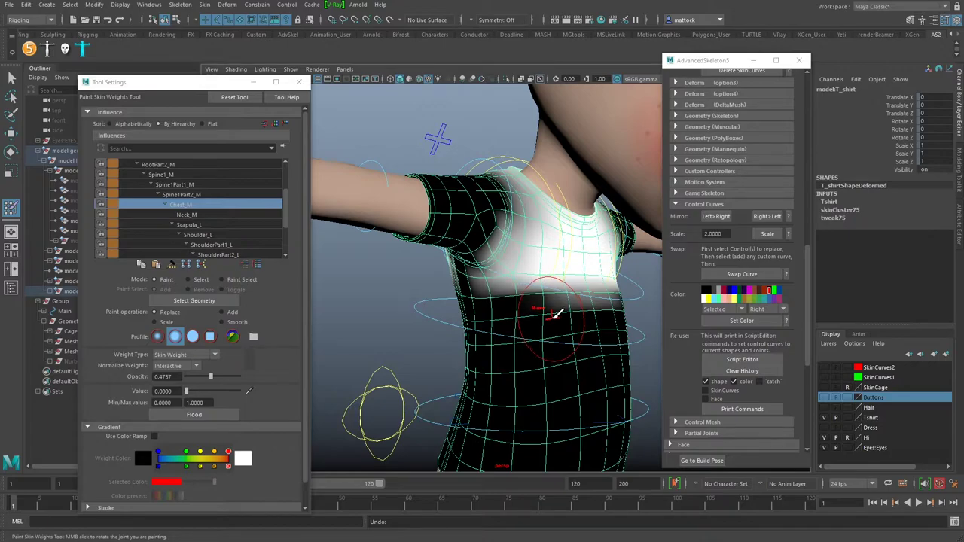
key("ctrl+z")
left_click_drag(532, 299, 555, 301, "alt")
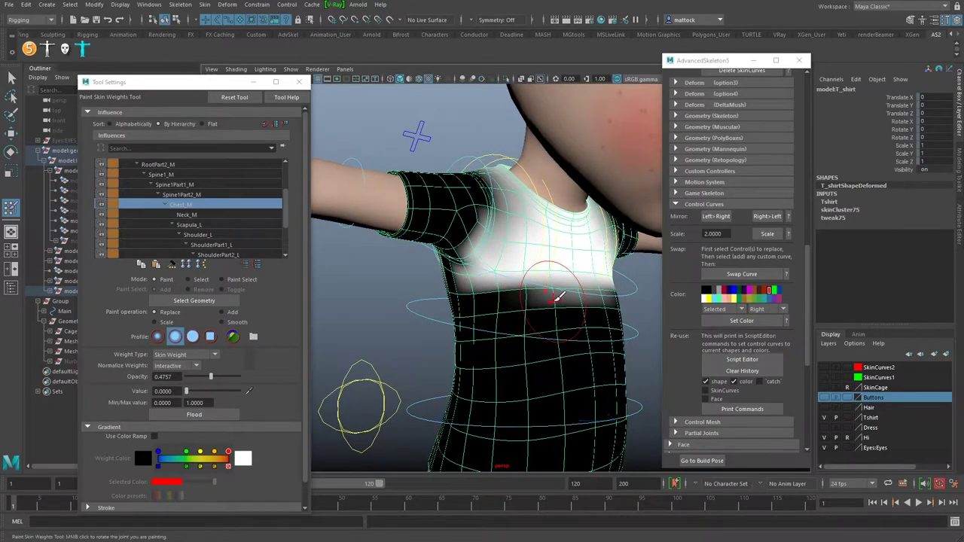
key("ctrl+z")
- Reselect Chest_M as the influence to paint and set the paint operation to Smooth
left_click(194, 217)
left_click(187, 204)
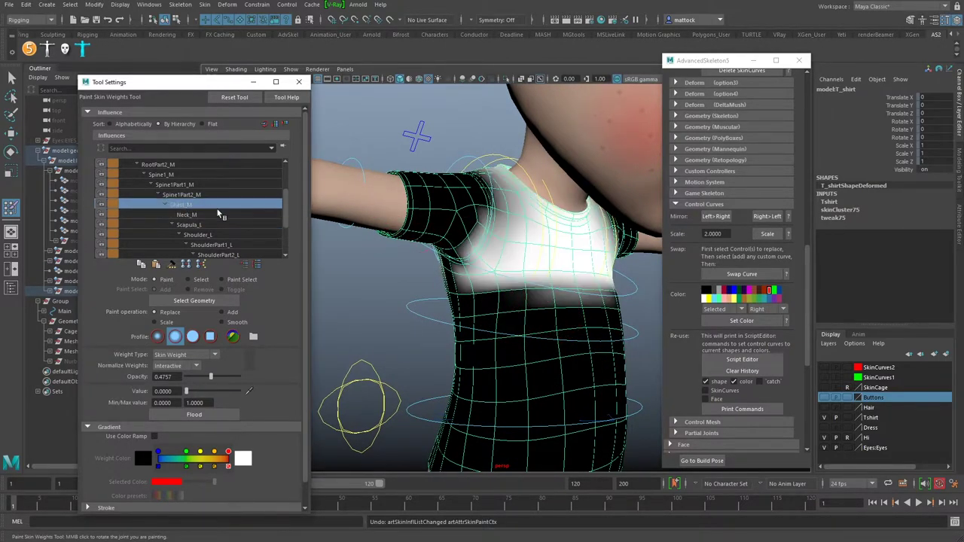
left_click(240, 324)
- Try smoothing the Chest_M weights by brush along the lower chest edge and the right shoulder, and undo the stroke
mouse_move(533, 295)
left_mouse_down("alt")
mouse_move(504, 284)
mouse_move(542, 297)
mouse_move(507, 297)
left_mouse_up("alt")
left_click(458, 293)
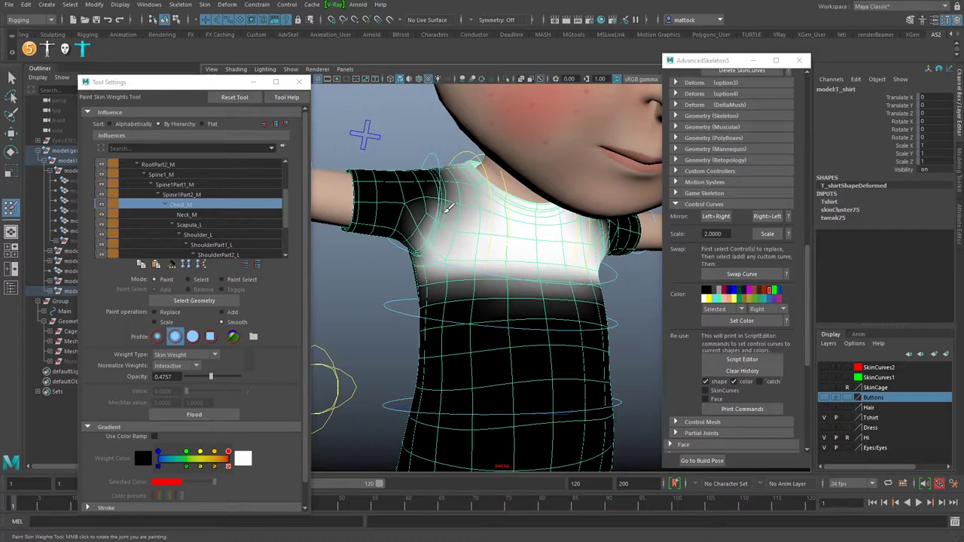
key("ctrl+z")
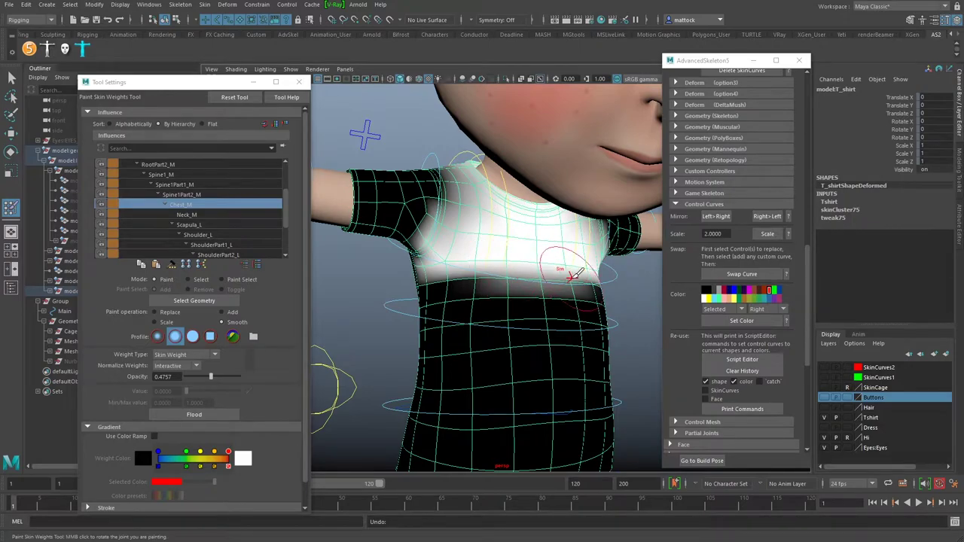
- Smooth the Chest_M weights across the whole T-shirt with three floods at opacity 0.4757
scroll(564, 263, "down", 5)
left_click_drag(465, 261, 419, 269, "alt")
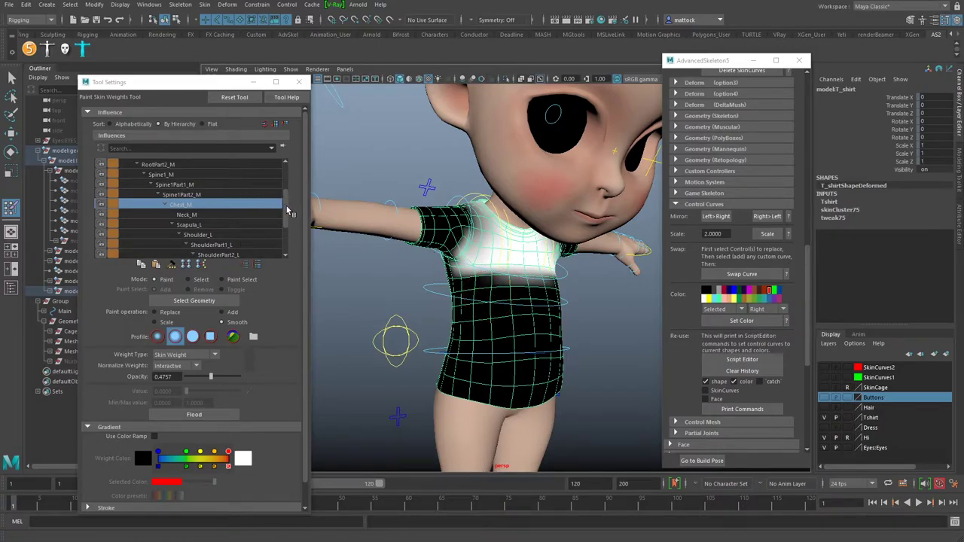
scroll(287, 209, "down", 1)
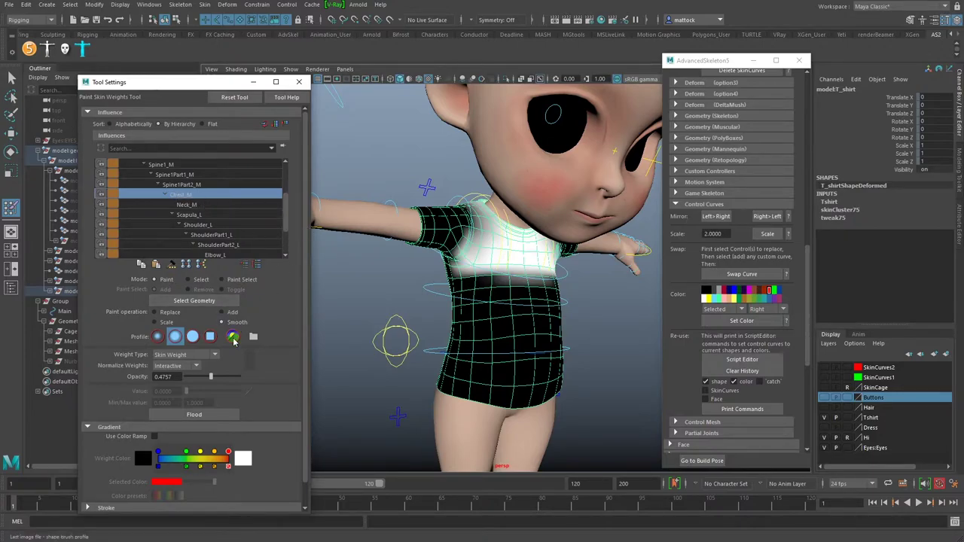
left_click(208, 415)
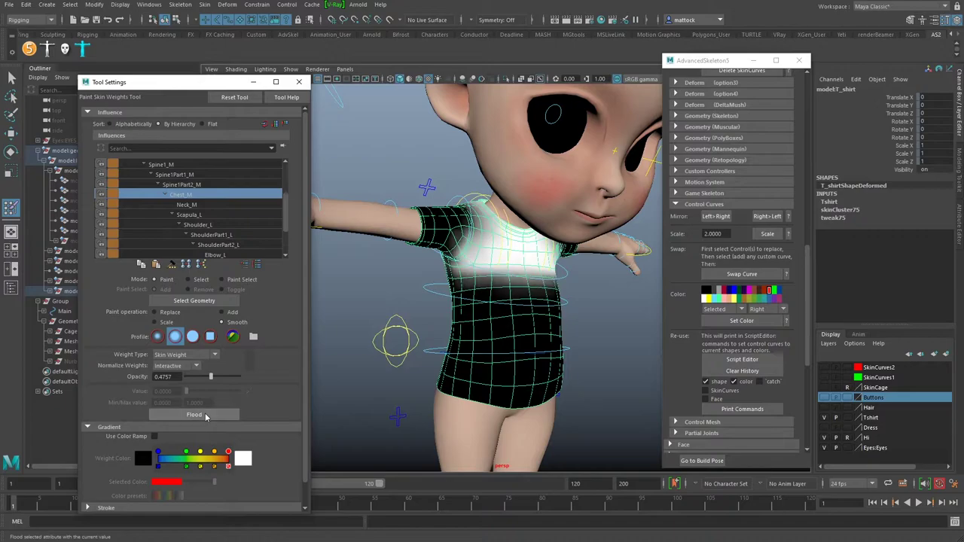
left_click(208, 417)
left_click(208, 417)
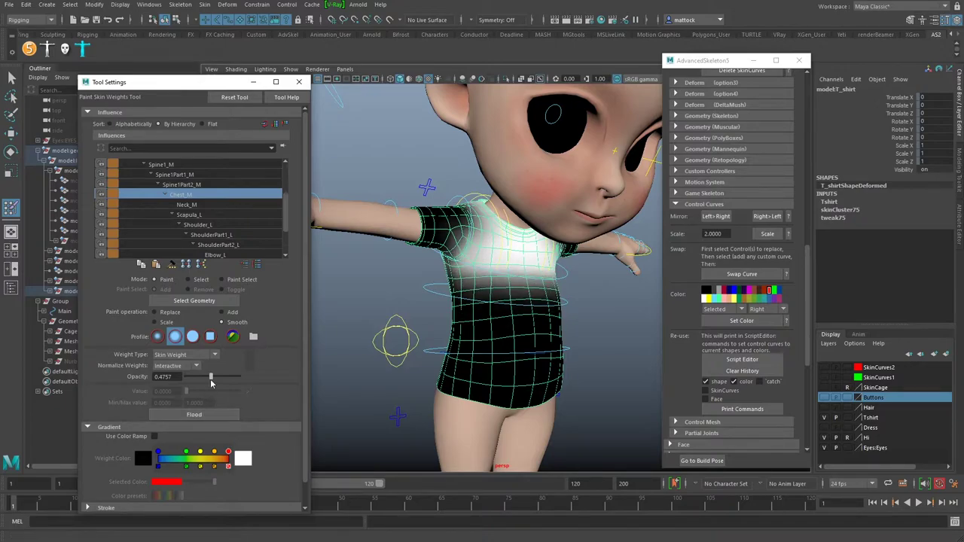
- Flood-smooth the T-shirt's weights for the Spine1Part2_M and Spine1Part1_M joints
left_click(192, 184)
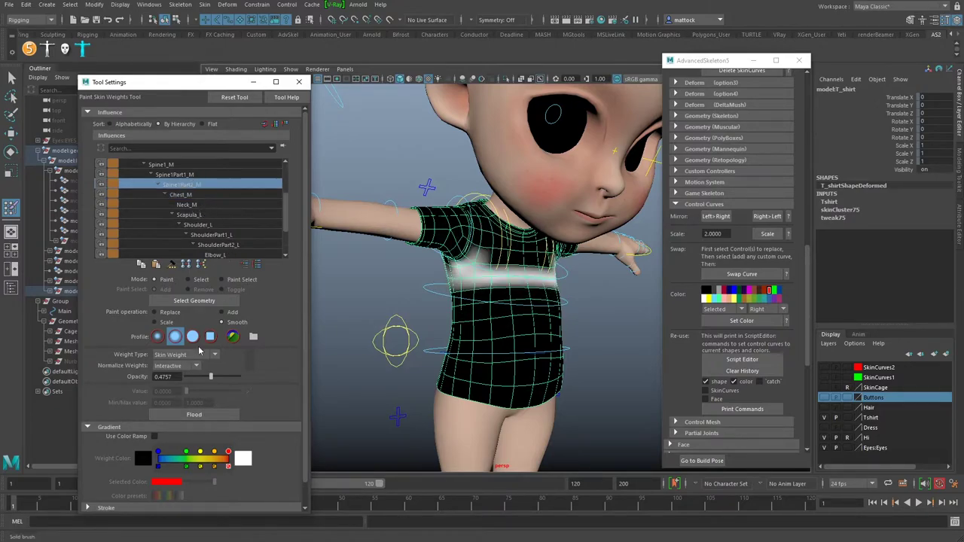
left_click(202, 415)
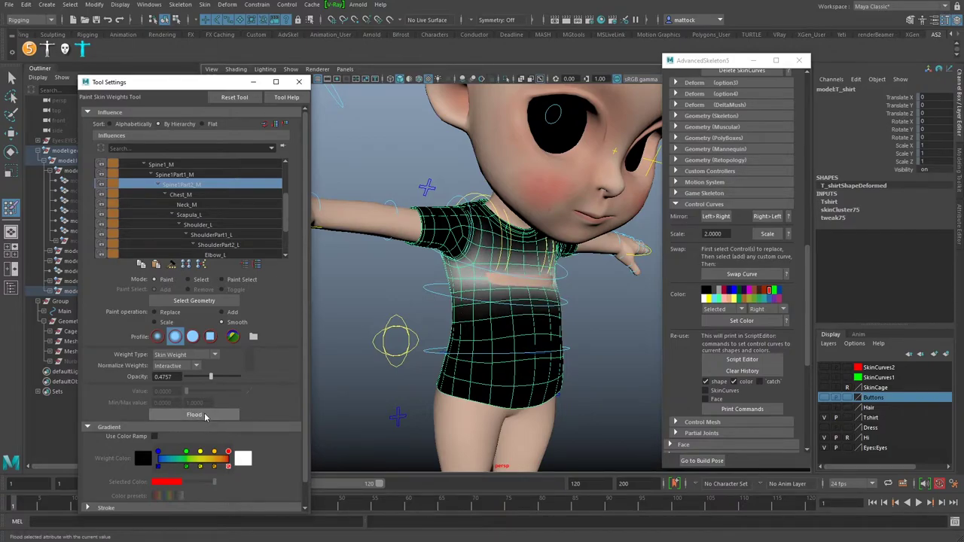
key("ctrl+z")
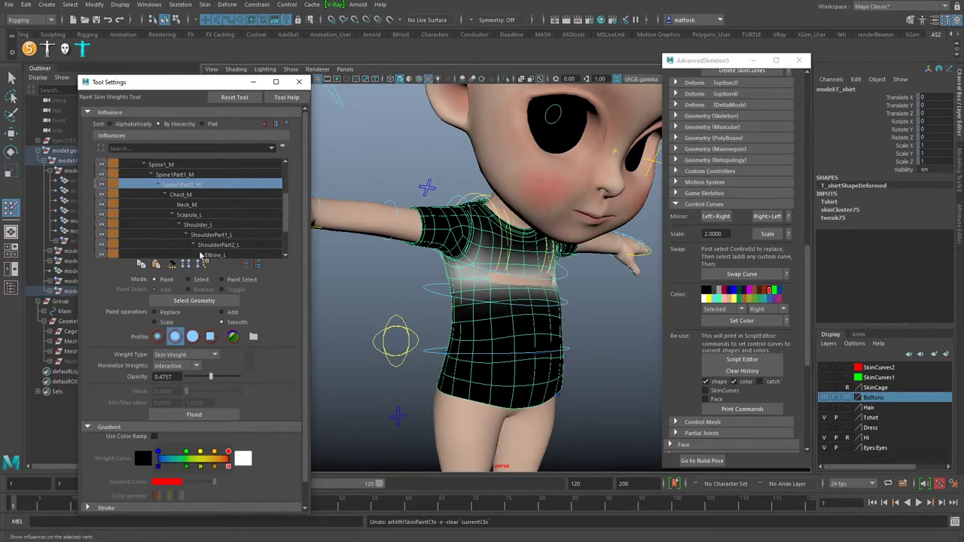
left_click(174, 175)
left_click(199, 416)
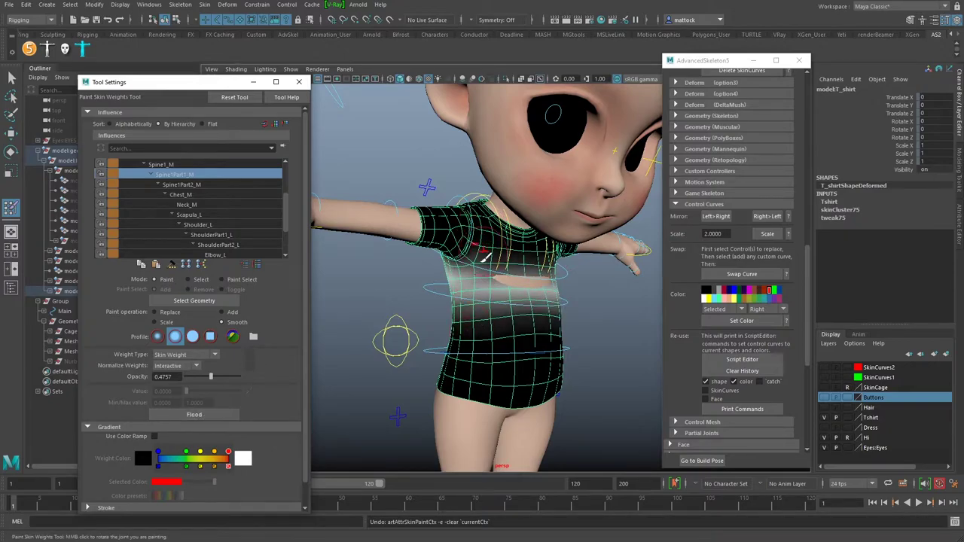
- Smooth the T-shirt's Spine1_M weights with three floods
left_click(160, 165)
left_click(201, 416)
left_click(201, 416)
left_click(202, 416)
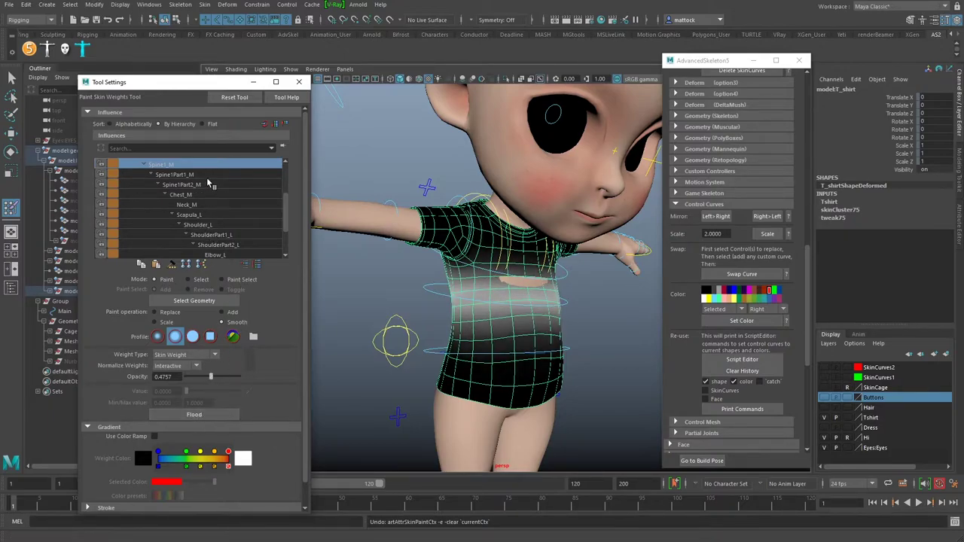
- Flood-smooth the T-shirt's weights for the RootPart2_M and RootPart1_M joints
scroll(285, 217, "up", 3)
left_click(154, 204)
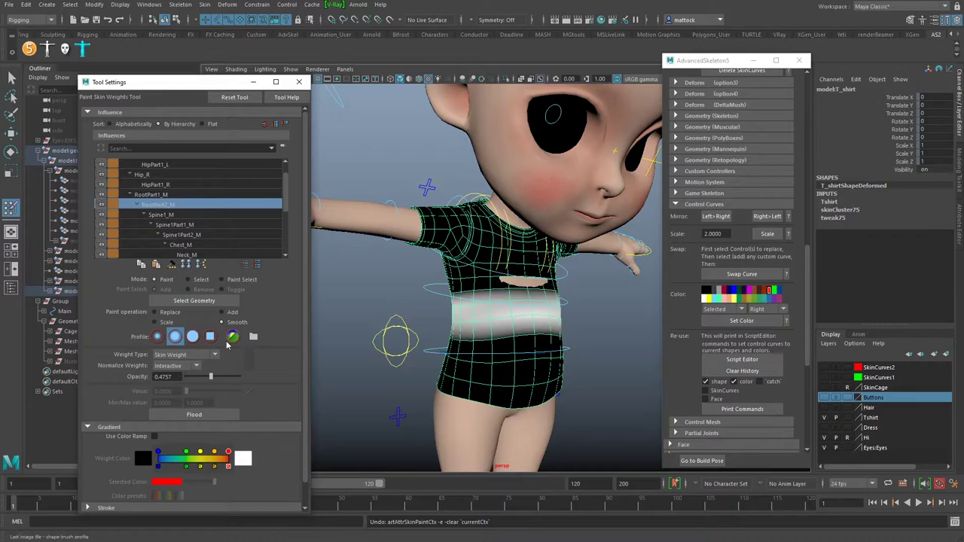
left_click(197, 416)
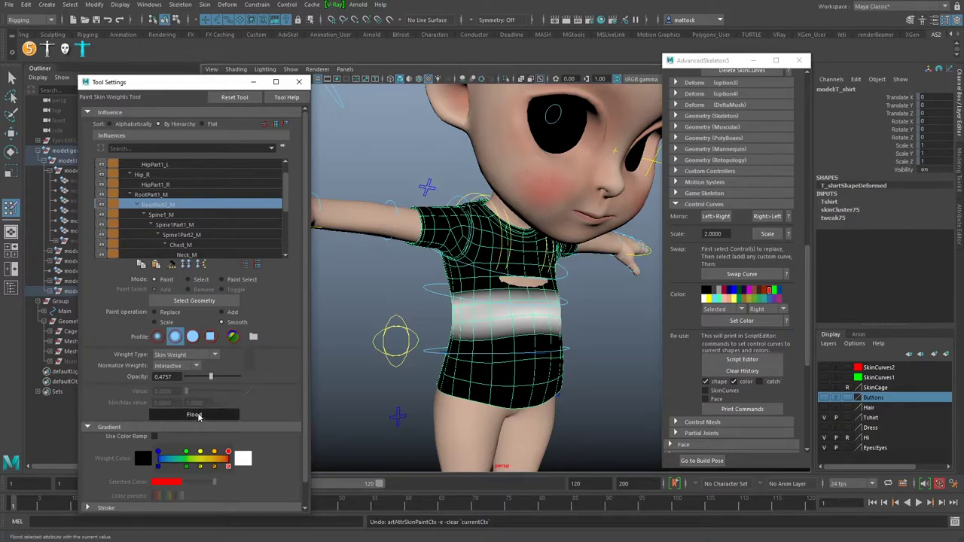
left_click(198, 416)
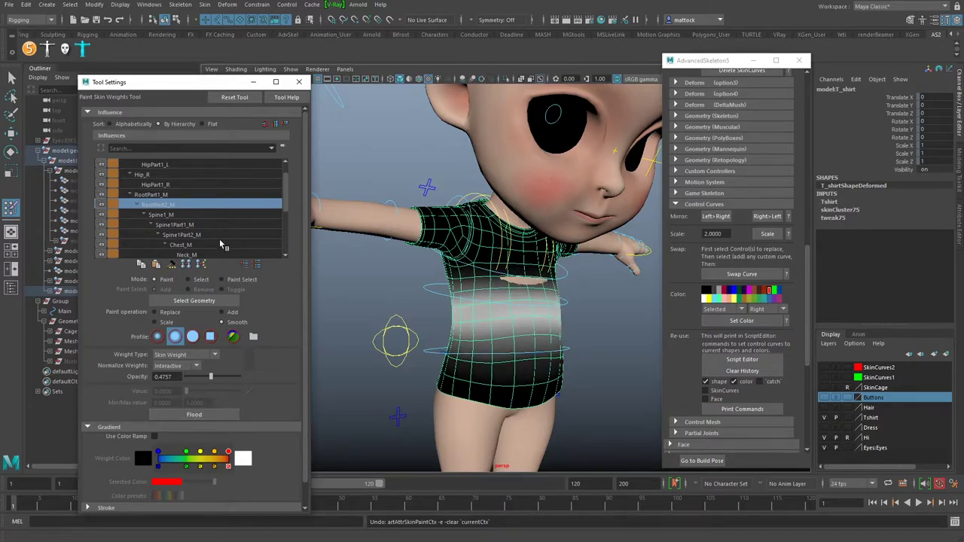
left_click(159, 194)
left_click(192, 415)
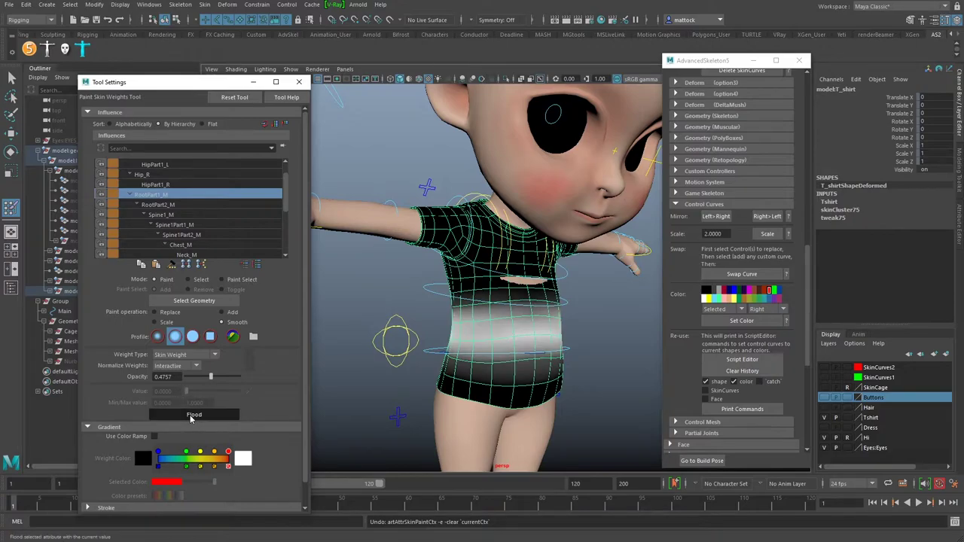
- Check the HipPart1_R weights and raise the right leg by moving IKLeg_R to about X -4.65, Y 6.64, Z 6.51
left_click(156, 184)
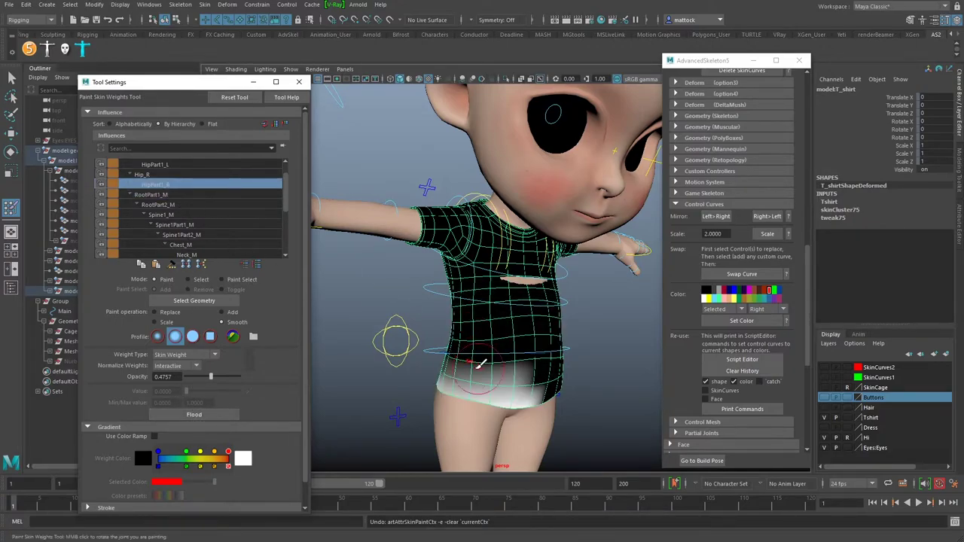
left_click_drag(482, 365, 509, 298, "alt")
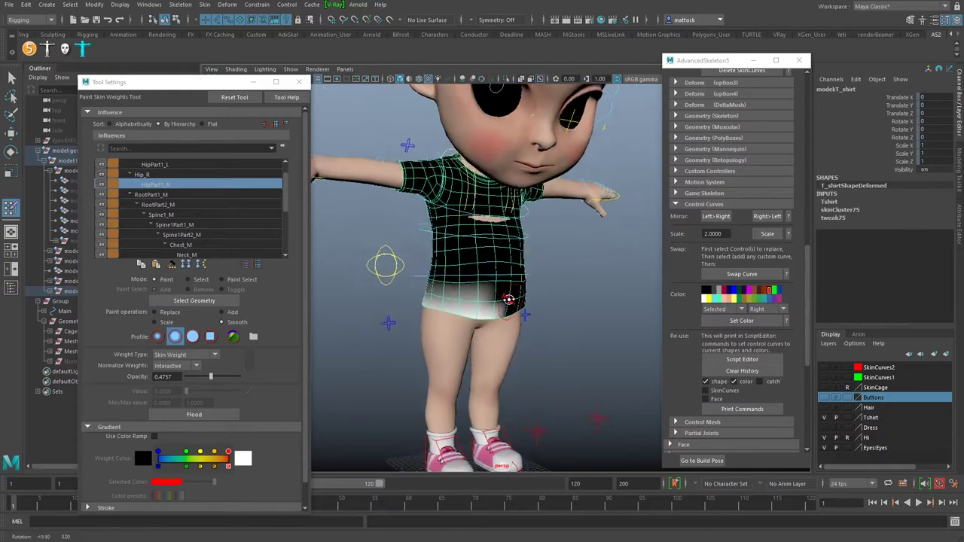
key("q")
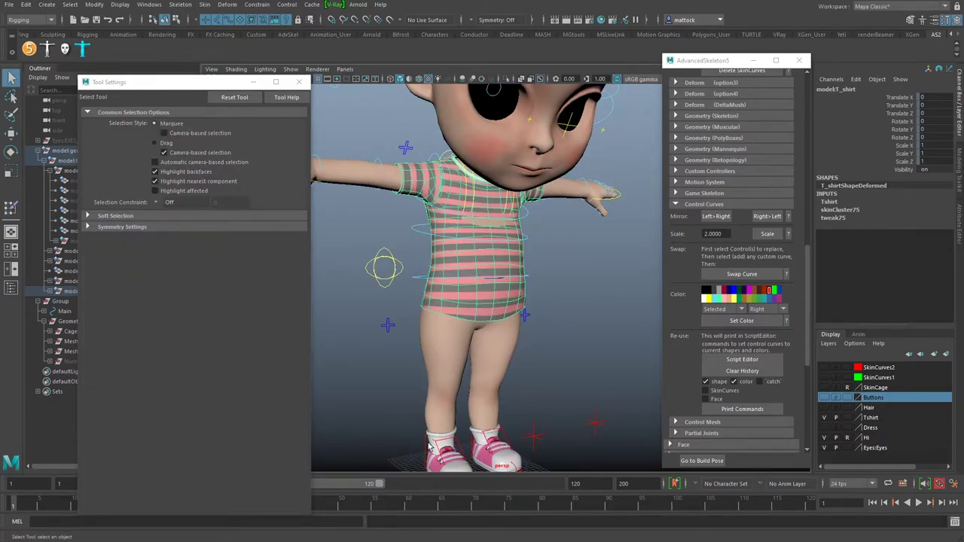
left_click(429, 447)
key("w")
left_click_drag(429, 447, 534, 431, "alt")
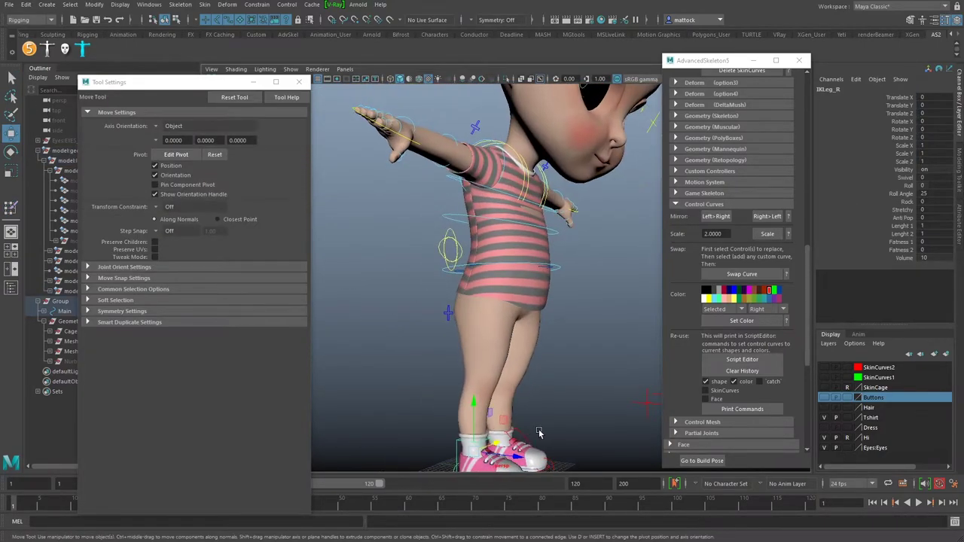
middle_click_drag(535, 431, 498, 427, "alt")
left_click_drag(435, 443, 480, 401)
left_click_drag(480, 400, 377, 400, "alt")
middle_click_drag(376, 399, 440, 400, "alt")
right_click_drag(440, 400, 517, 390, "alt")
left_click_drag(491, 424, 484, 377)
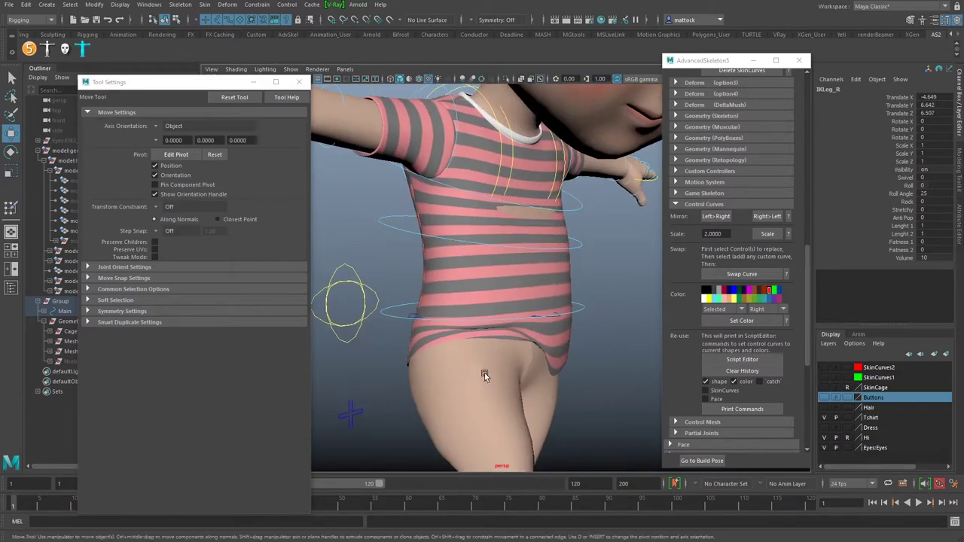
- Restart Paint Skin Weights on the T-shirt and flood-smooth the HipPart1_R weights around the hem over the raised leg
left_click(496, 334)
left_click_drag(524, 338, 508, 268, "alt")
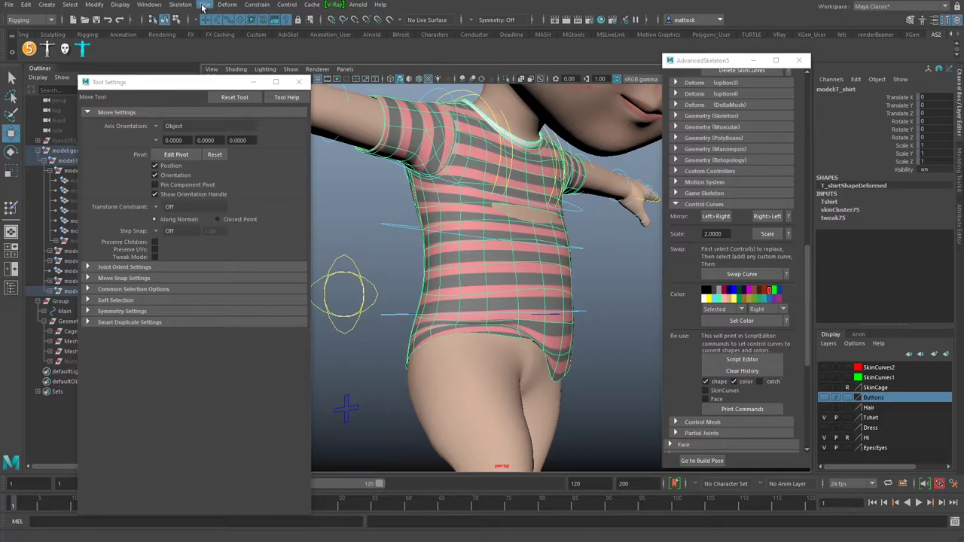
key("y")
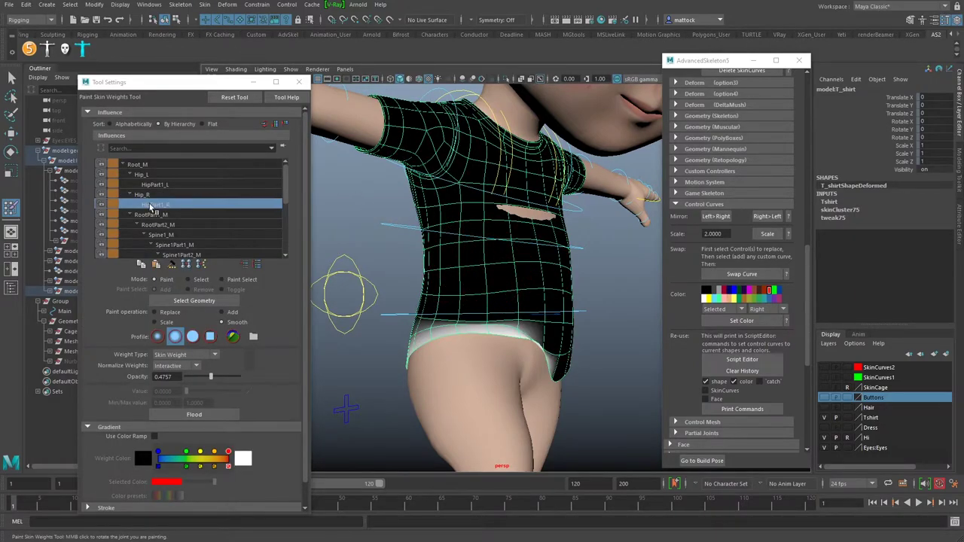
left_click_drag(430, 282, 435, 315, "alt")
middle_click_drag(437, 314, 441, 269, "alt")
mouse_move(456, 323)
left_mouse_down("alt")
mouse_move(491, 328)
mouse_move(459, 308)
left_mouse_up("alt")
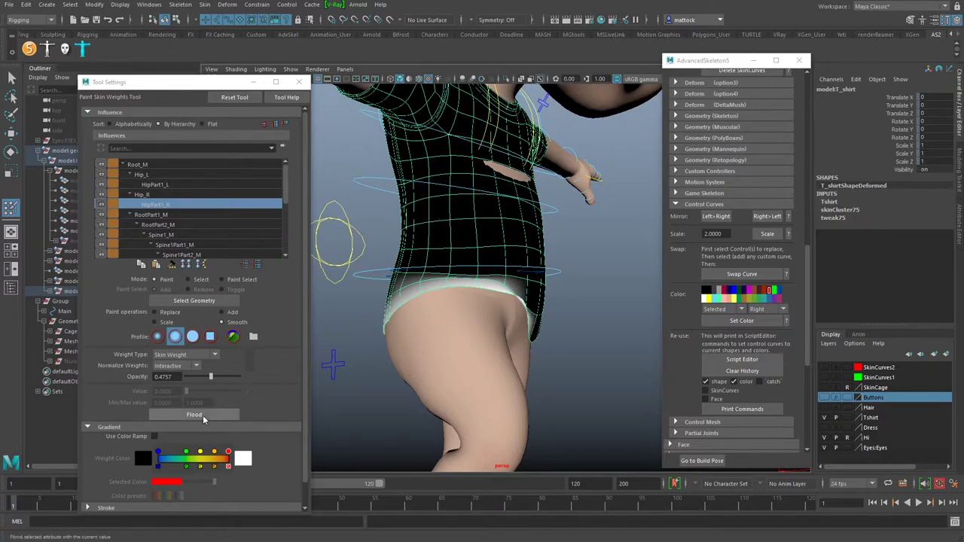
left_click(228, 414)
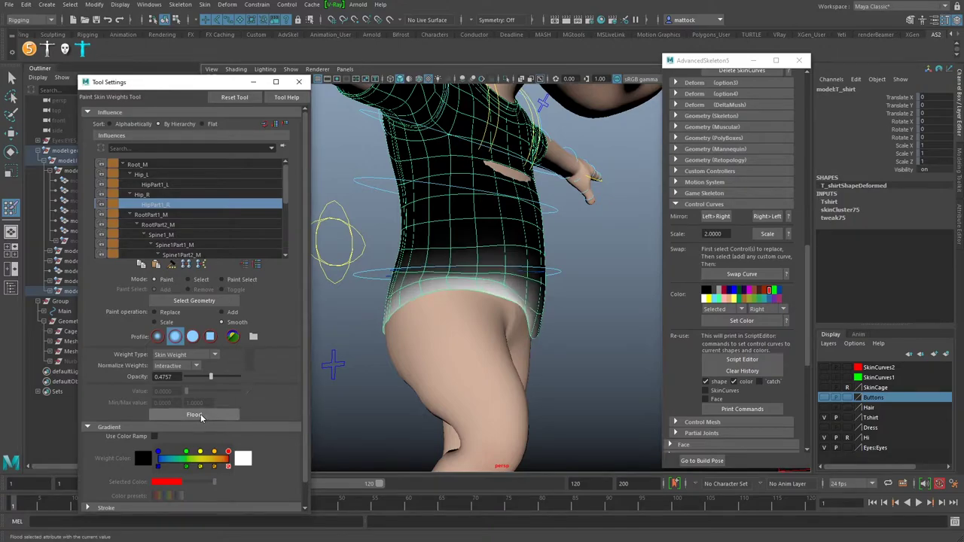
- Smooth the T-shirt's Hip_R weights with two floods
left_click(142, 195)
left_click_drag(418, 324, 392, 295, "alt")
left_click(192, 415)
left_click(193, 415)
scroll(399, 350, "down", 2)
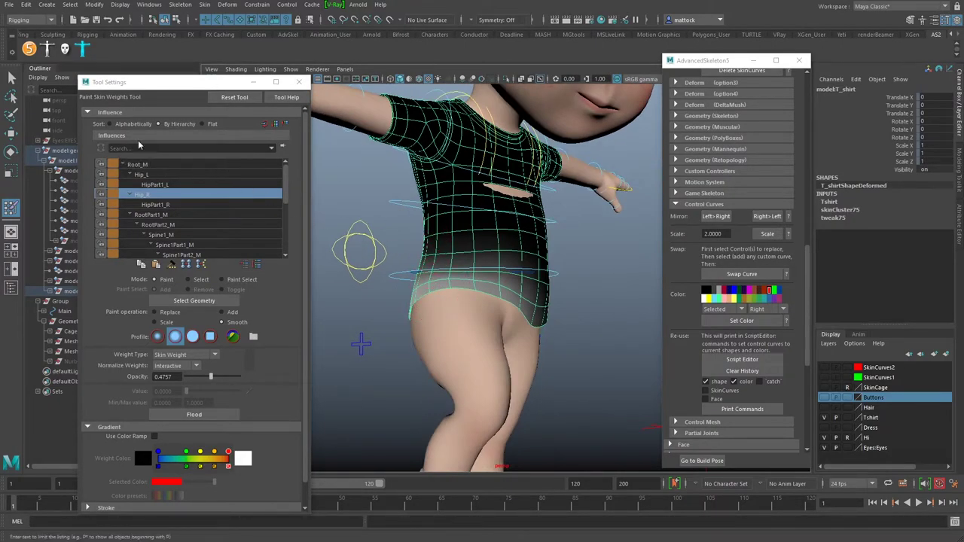
- Move the IKLeg_L control to about X -3.60, Y 8.91, Z 3.35 and check the T-shirt hem around both legs
left_click(11, 77)
mouse_move(506, 263)
left_mouse_down("alt")
mouse_move(427, 321)
mouse_move(433, 310)
mouse_move(468, 322)
left_mouse_up("alt")
right_click_drag(469, 322, 496, 337, "alt")
left_click_drag(496, 336, 492, 413, "alt")
left_click(391, 420)
key("w")
right_click_drag(492, 414, 461, 409, "alt")
left_click_drag(451, 407, 387, 387)
left_click(550, 412)
left_click(549, 412)
left_click_drag(550, 413, 548, 377, "alt")
right_click_drag(386, 273, 462, 275, "alt")
left_click_drag(462, 274, 553, 299, "alt")
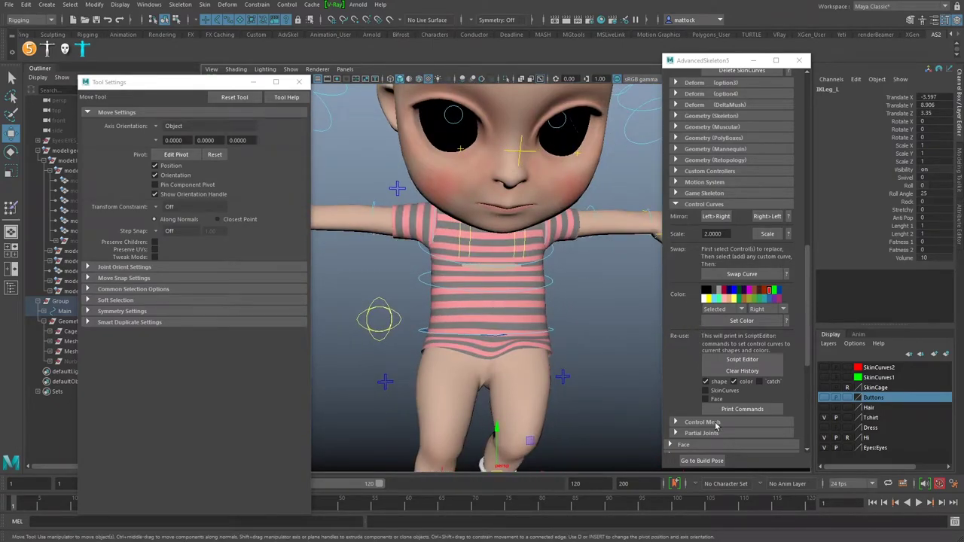
- Return the character rig to its build pose
left_click(712, 461)
scroll(539, 303, "down", 3)
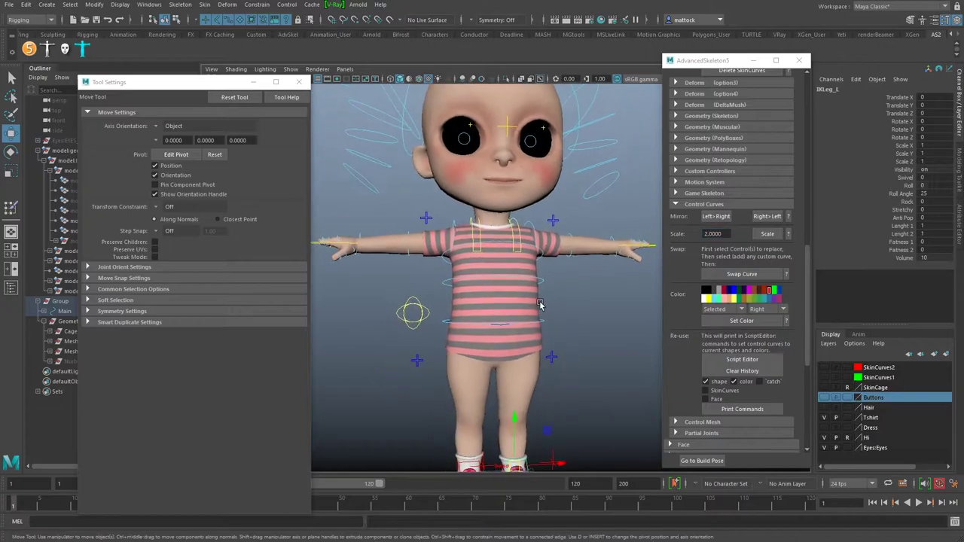
left_click_drag(540, 306, 549, 334, "alt")
scroll(514, 310, "up", 3)
middle_click_drag(520, 308, 560, 300, "alt")
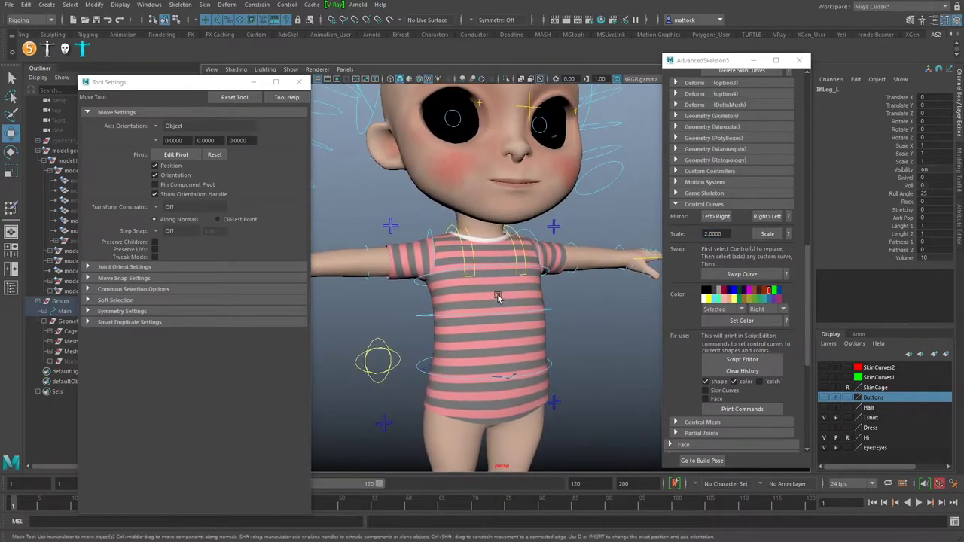
- Mirror the T-shirt's skin weights across YZ from negative to positive, using Closest point on surface and Closest joint
left_click(561, 300)
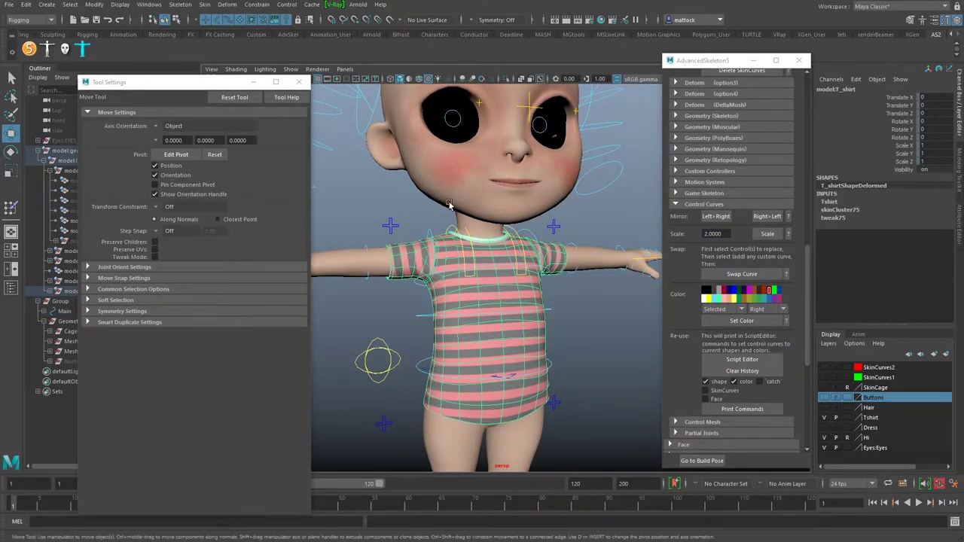
left_click(204, 5)
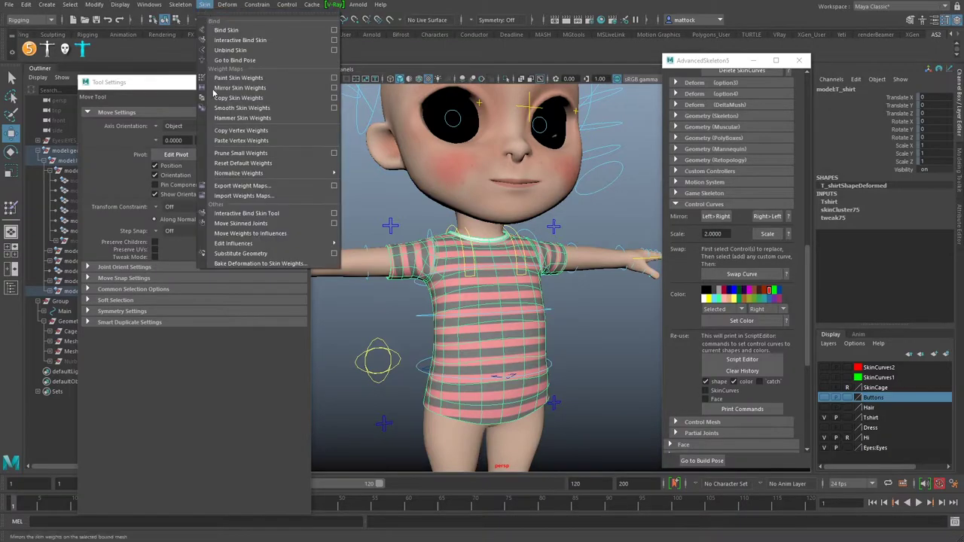
left_click(335, 90)
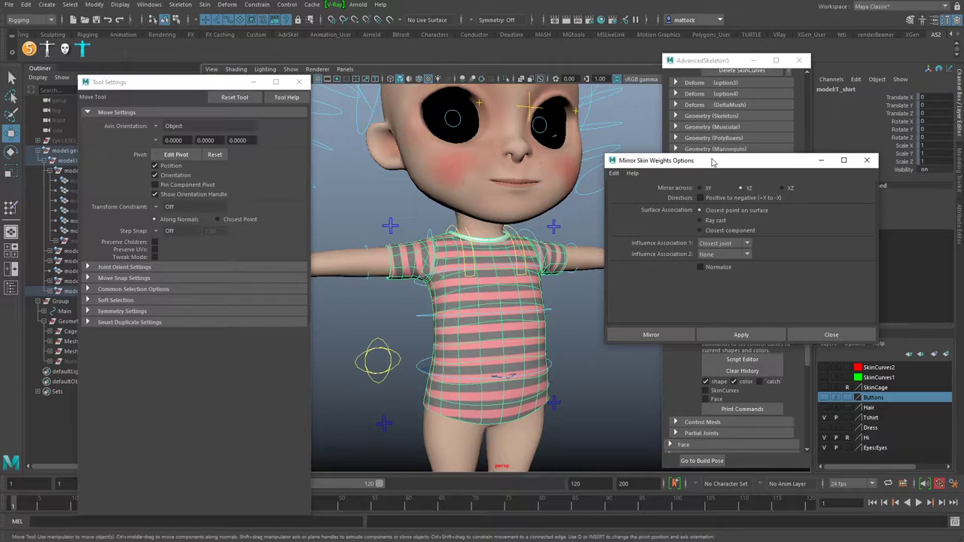
left_click_drag(714, 162, 743, 151)
left_click_drag(212, 84, 0, 124)
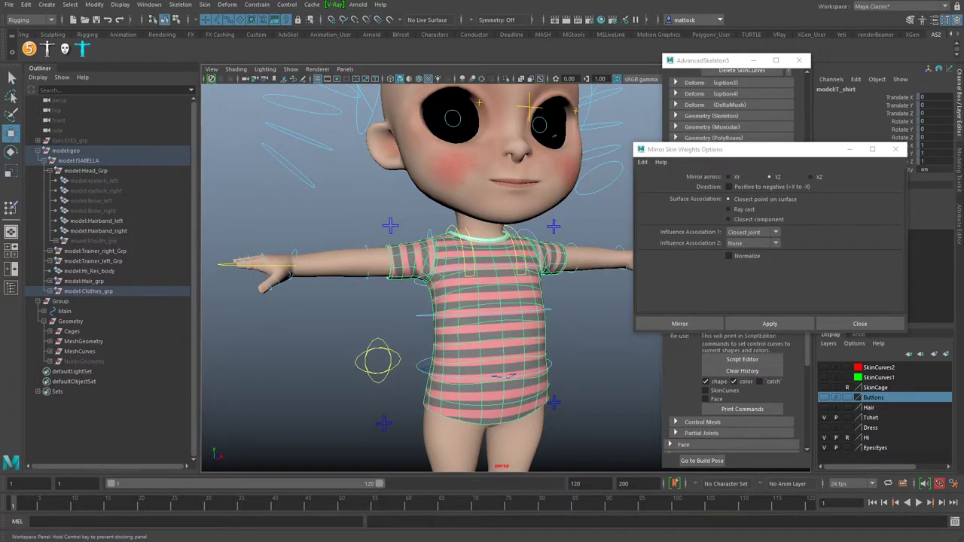
left_click_drag(257, 430, 299, 404, "alt")
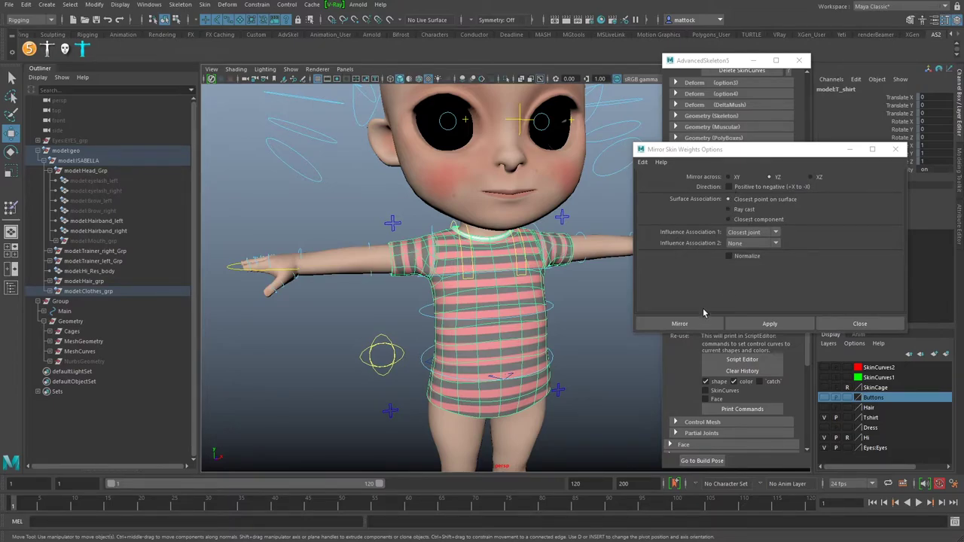
left_click(758, 326)
- Check the mirrored hem weights by raising IKLeg_L to about X 1.82, Y 12.23, Z -1.30
left_click_drag(569, 324, 516, 335, "alt")
middle_click_drag(548, 378, 549, 334, "alt")
left_click_drag(548, 334, 536, 332, "alt")
middle_click_drag(548, 389, 522, 325, "alt")
left_click_drag(502, 415, 504, 342, "alt")
left_click(502, 410)
left_click_drag(504, 343, 565, 312, "alt")
mouse_move(565, 312)
right_mouse_down("alt")
mouse_move(568, 329)
mouse_move(569, 298)
right_mouse_up("alt")
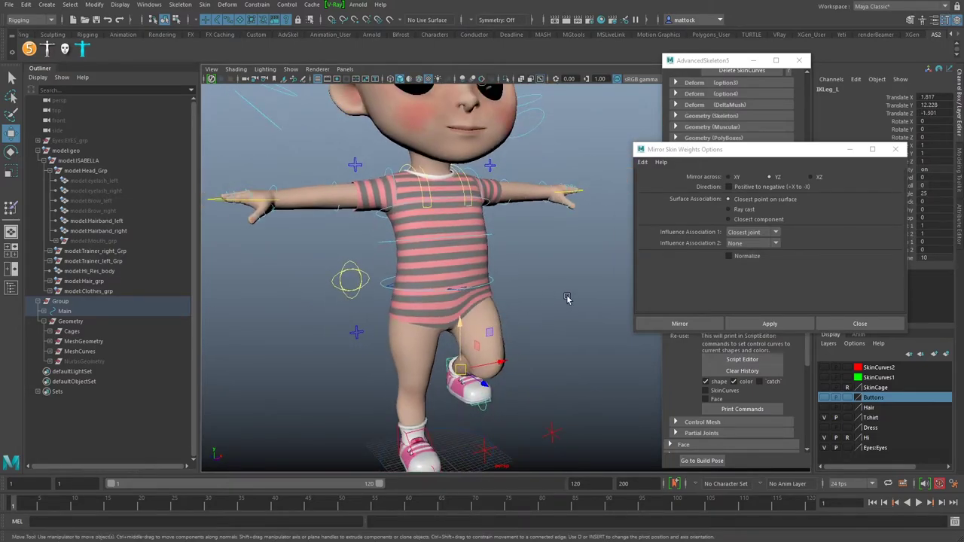
- Return the rig to its build pose and close the Mirror Skin Weights options
left_click(702, 461)
left_click_drag(517, 294, 564, 292, "alt")
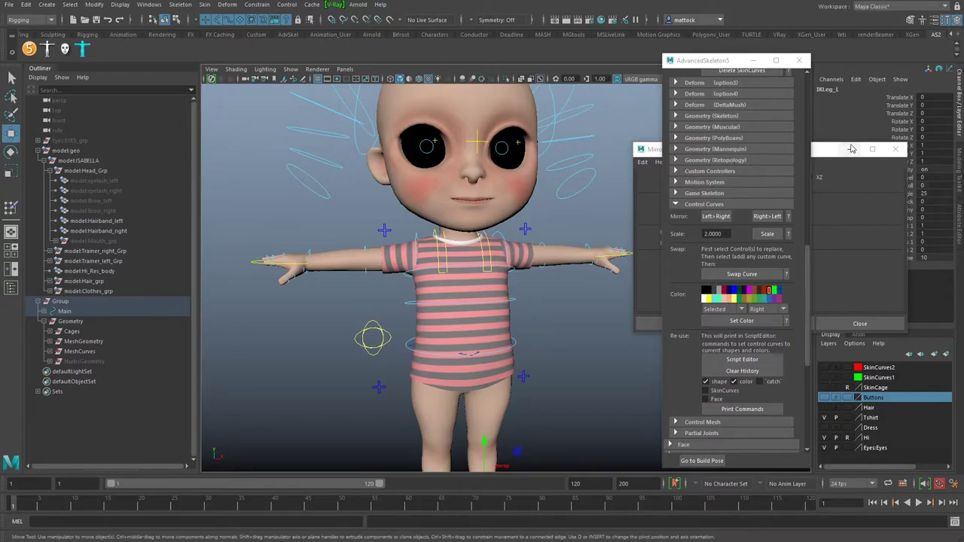
left_click(895, 148)
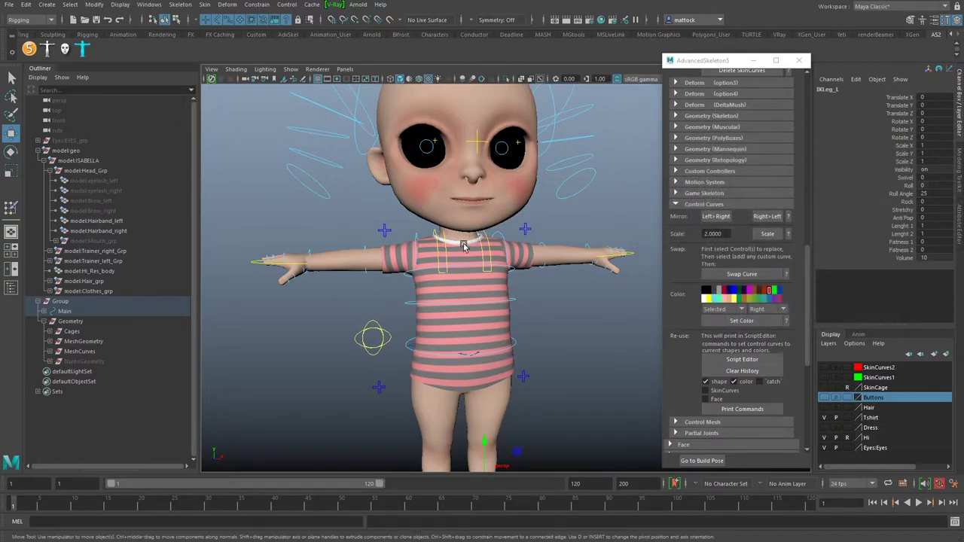
- Rotate the FKScapula_R control slightly about its Y axis to test the shoulder area
scroll(408, 245, "up", 5)
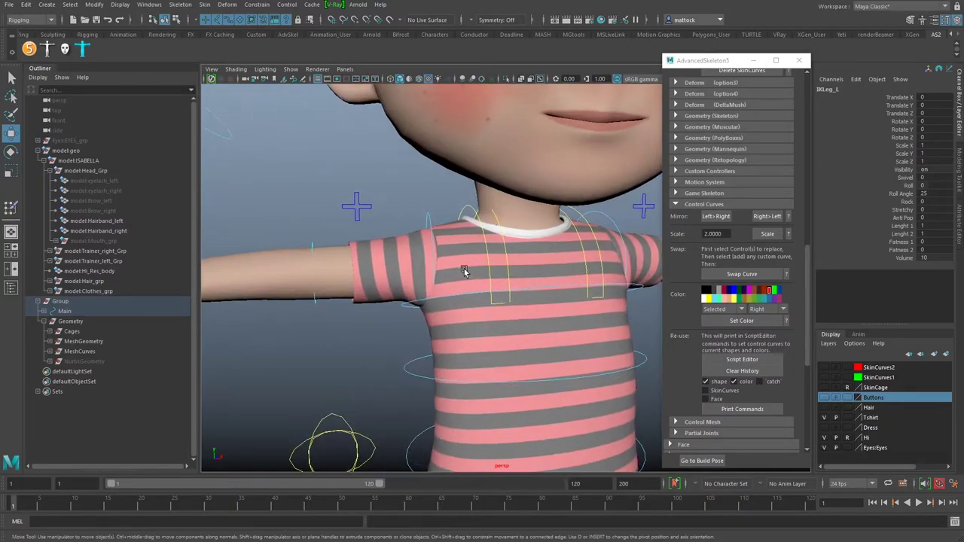
left_click(464, 217)
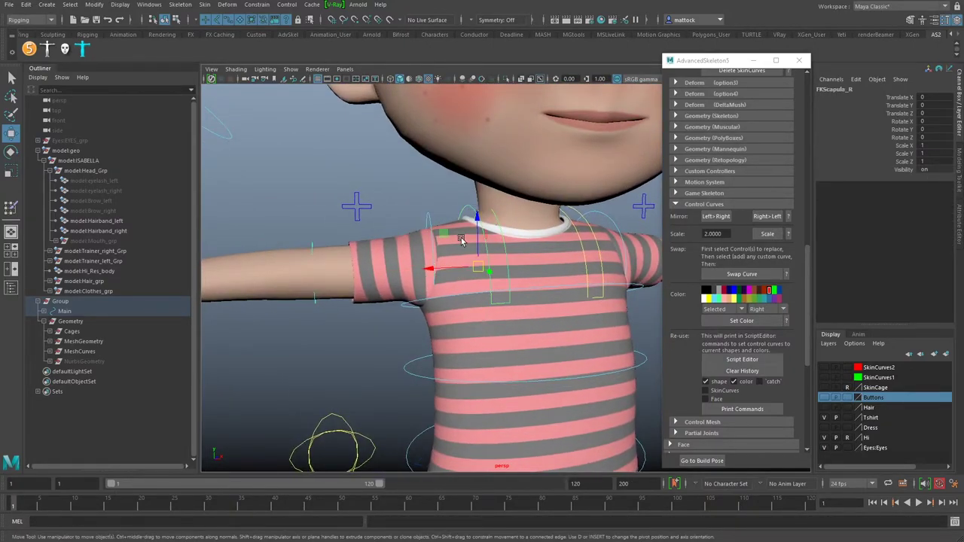
left_click(467, 231)
key("e")
mouse_move(469, 243)
left_mouse_down()
mouse_move(467, 220)
mouse_move(468, 240)
mouse_move(466, 222)
mouse_move(459, 236)
left_mouse_up()
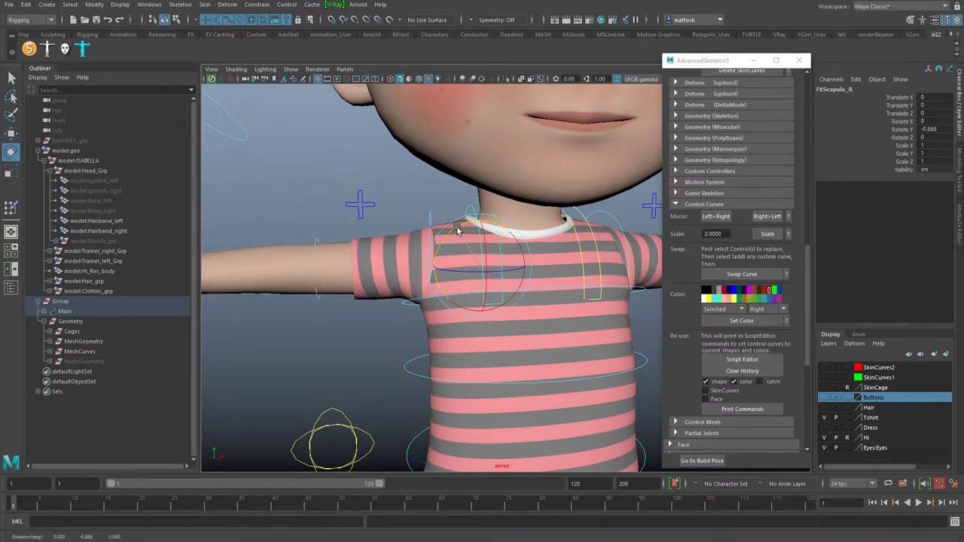
- Lower the right arm by rotating FKShoulder_R to about X 13.84, Y 44.49, Z -3.16 and inspect the armpit
left_click(426, 222)
left_click(429, 221)
left_click_drag(395, 228, 388, 262)
left_click_drag(429, 309, 480, 304, "alt")
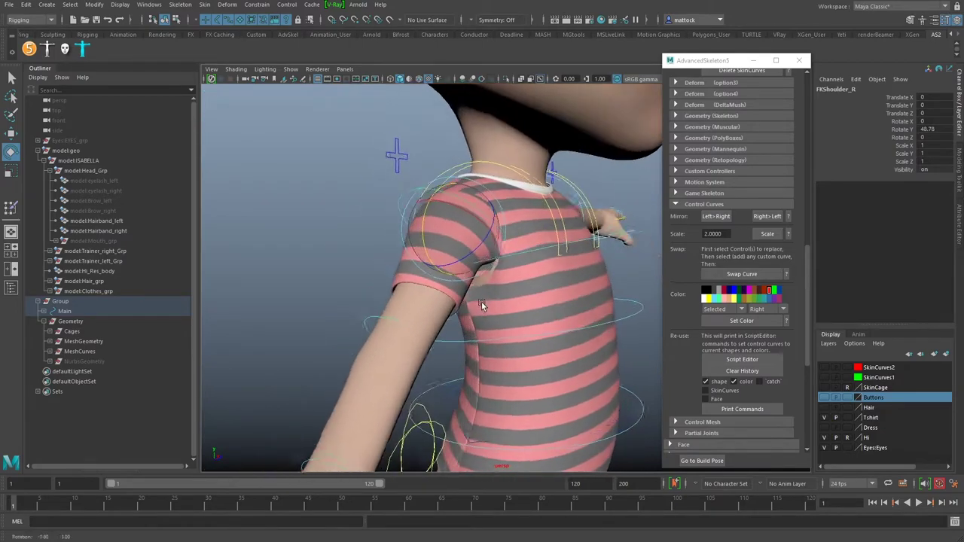
right_click_drag(479, 304, 472, 310, "alt")
left_click_drag(471, 310, 445, 177, "alt")
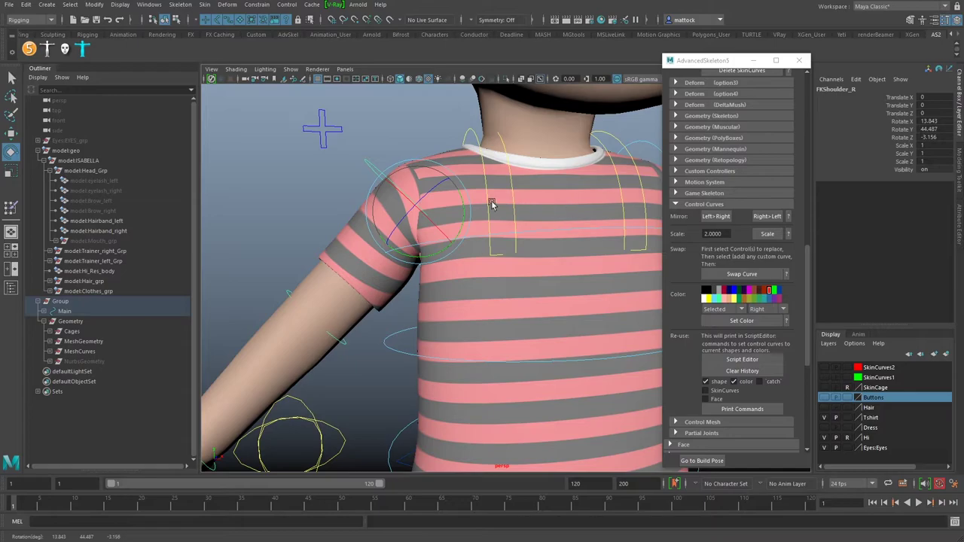
left_click_drag(461, 275, 506, 295, "alt")
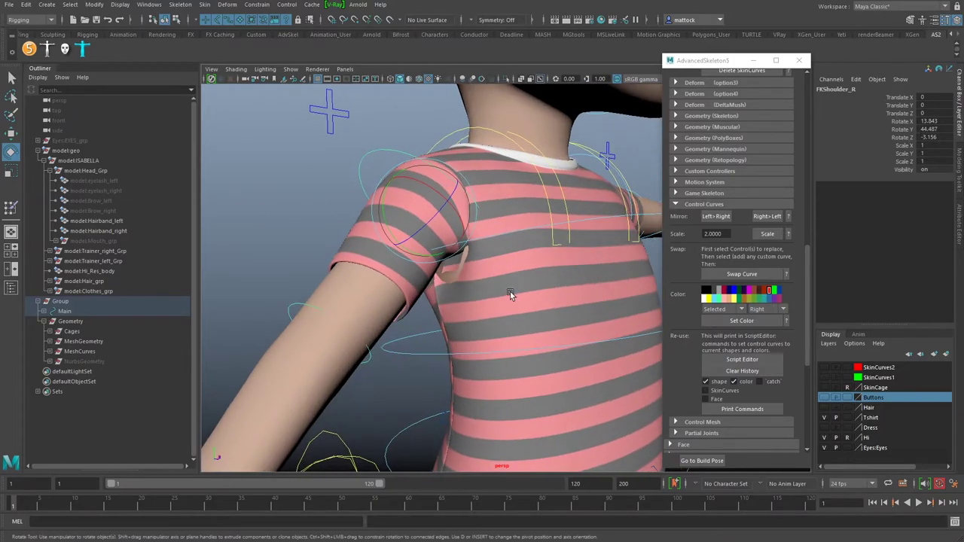
- Start Paint Skin Weights on the T-shirt and display the Scapula_R weights
left_click(504, 283)
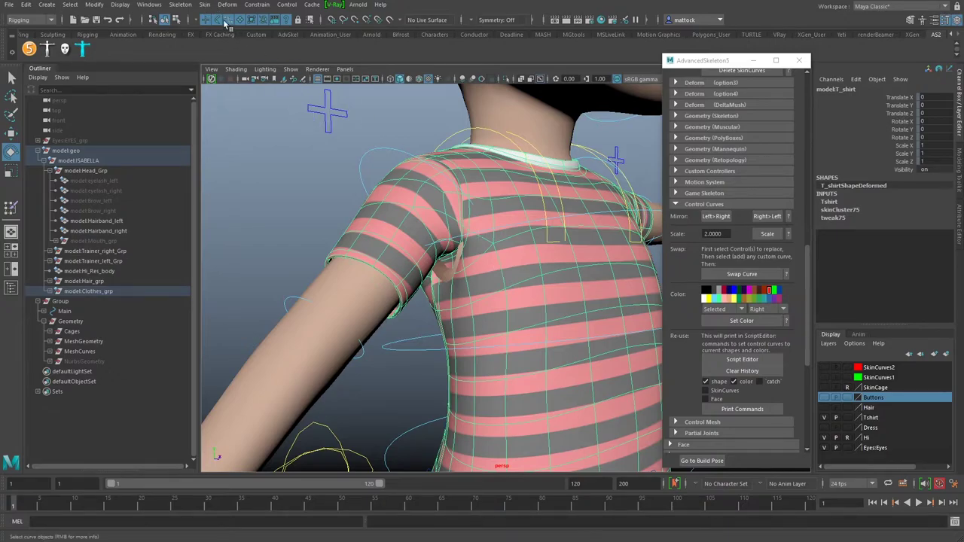
left_click(207, 6)
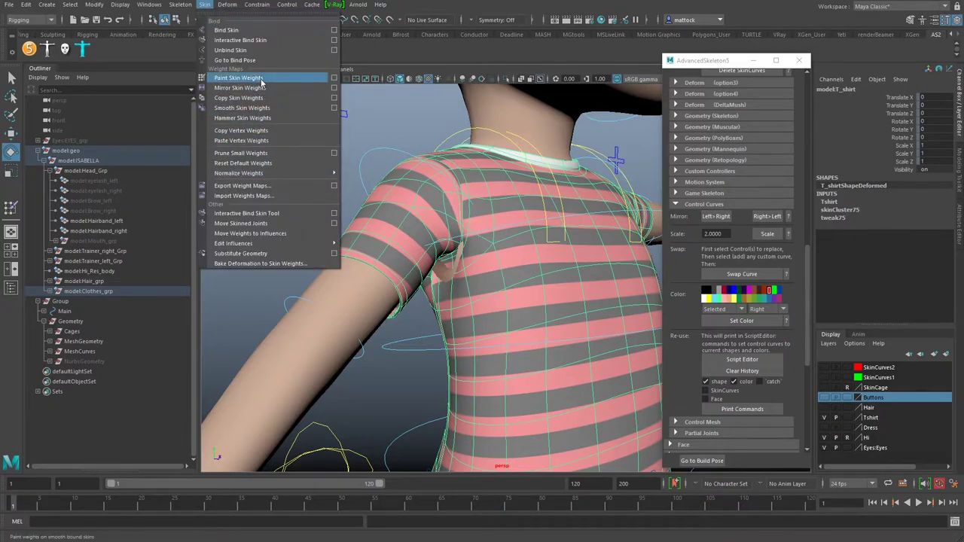
left_click(334, 79)
left_click_drag(177, 128, 190, 101)
right_click_drag(574, 217, 550, 221, "alt")
left_click_drag(550, 220, 481, 198, "alt")
left_click_drag(267, 207, 266, 247)
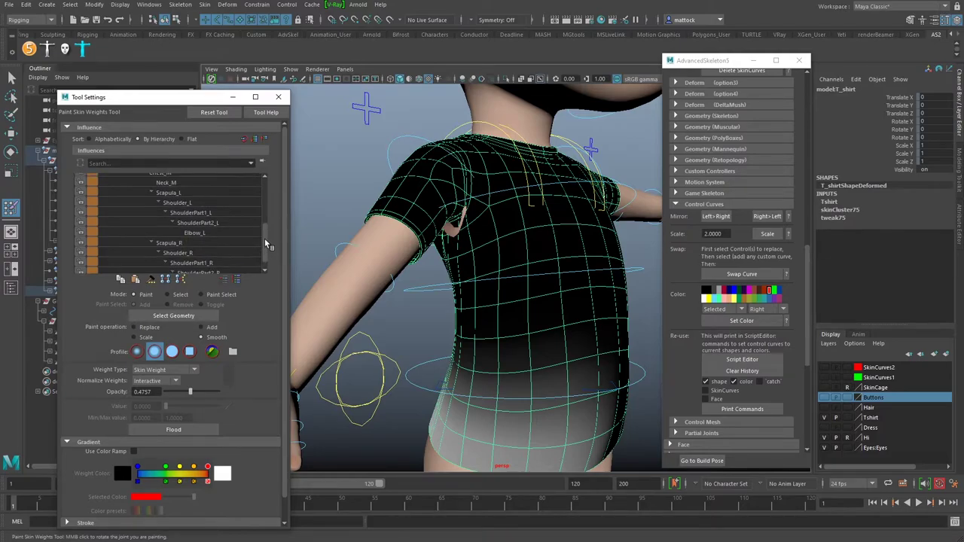
left_click(186, 237)
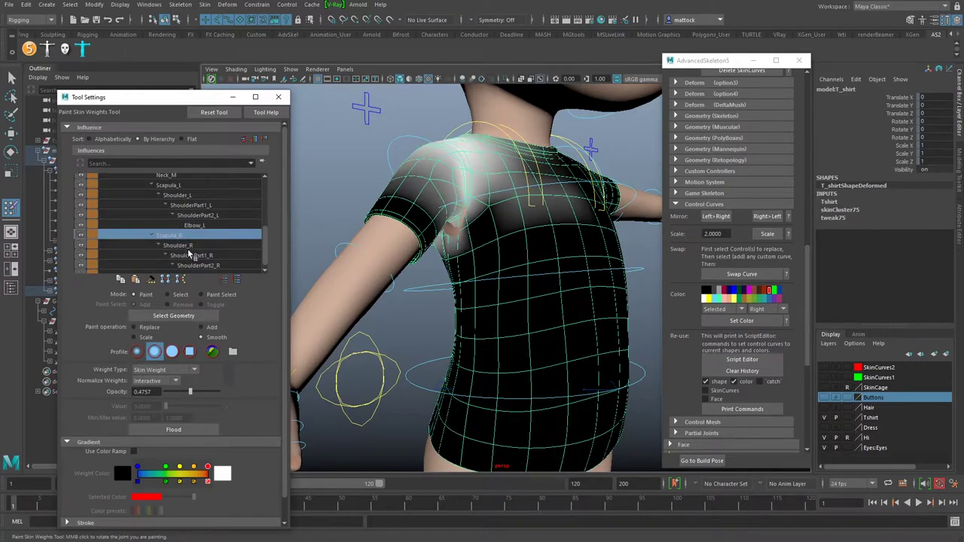
- Paint extra Chest_M weight around the T-shirt's right armpit using Add with value 0.2816 and opacity 0.4757
left_click_drag(265, 244, 260, 221)
left_click(172, 215)
scroll(491, 225, "up", 3)
middle_click_drag(493, 223, 490, 263, "alt")
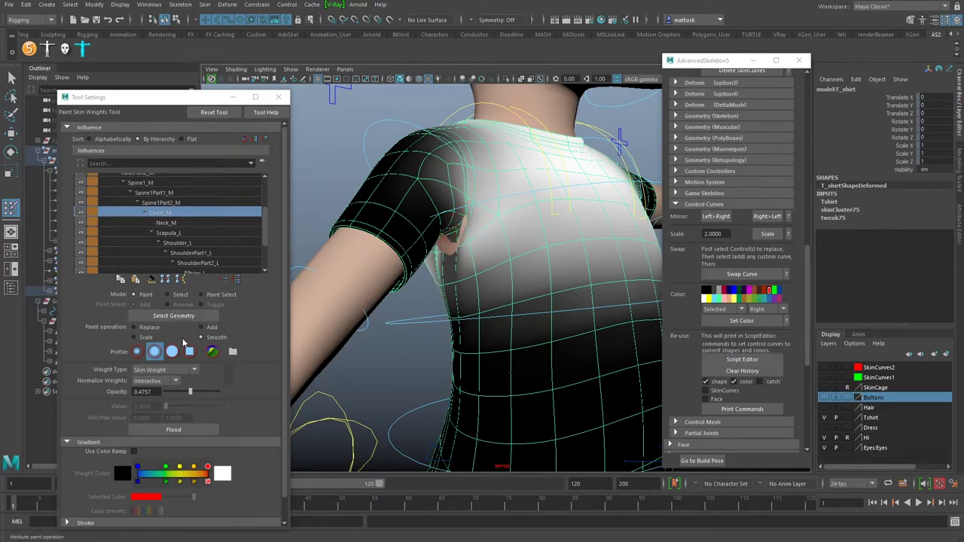
left_click(211, 328)
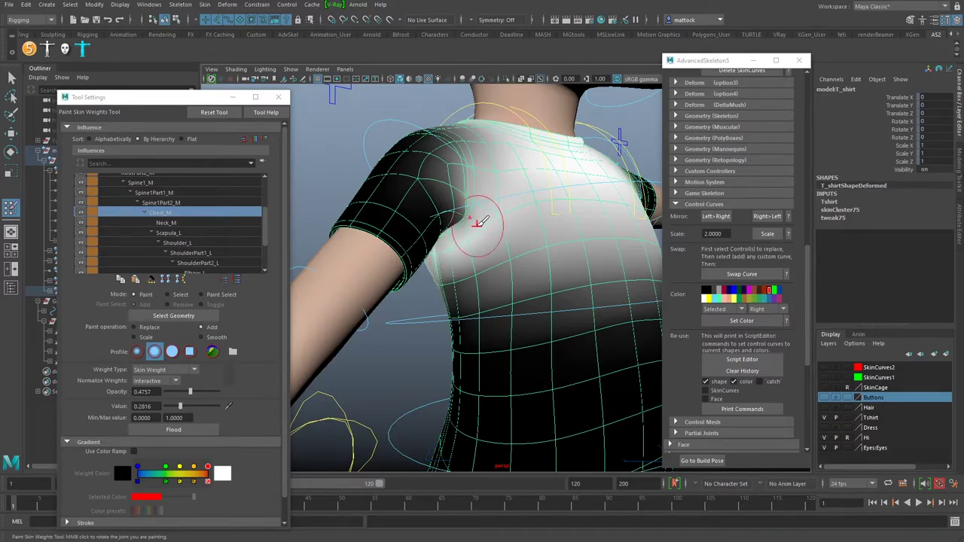
left_click_drag(493, 272, 508, 231, "alt")
right_click_drag(508, 230, 547, 252, "alt")
left_click_drag(547, 251, 589, 181, "alt")
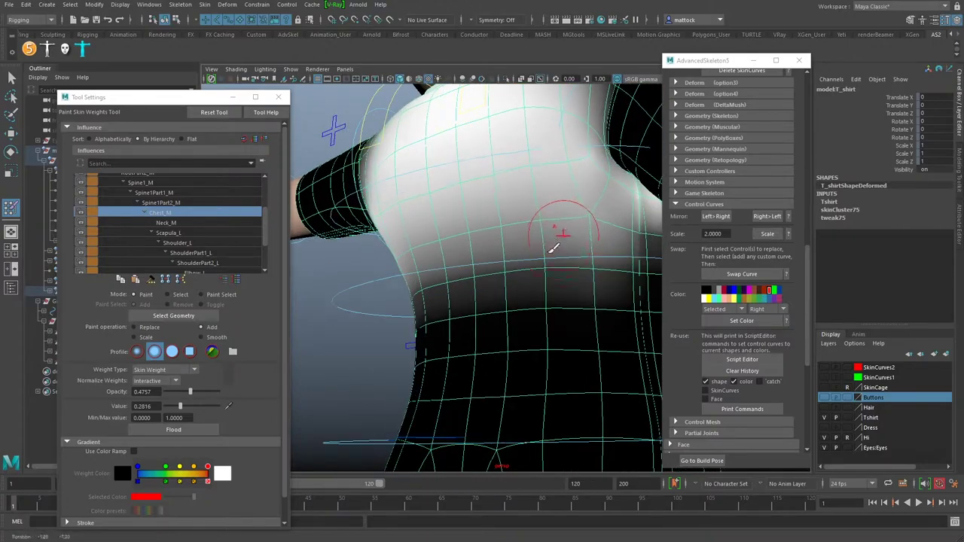
mouse_move(592, 226)
left_mouse_down("alt")
mouse_move(534, 254)
mouse_move(346, 293)
mouse_move(404, 261)
mouse_move(447, 269)
mouse_move(482, 226)
mouse_move(477, 290)
mouse_move(560, 261)
mouse_move(457, 272)
mouse_move(484, 248)
mouse_move(518, 239)
mouse_move(480, 271)
mouse_move(454, 236)
left_mouse_up("alt")
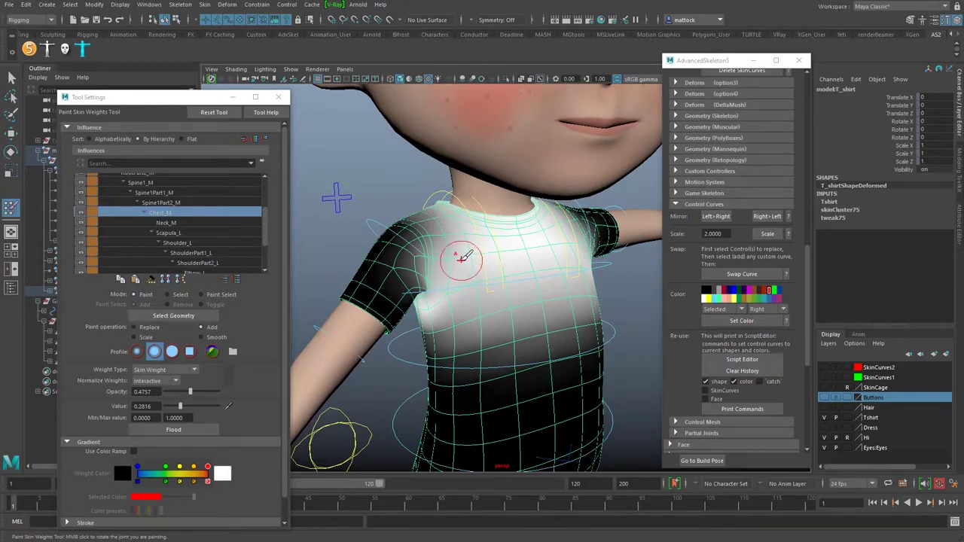
mouse_move(470, 292)
left_mouse_down("alt")
mouse_move(475, 286)
mouse_move(457, 287)
left_mouse_up("alt")
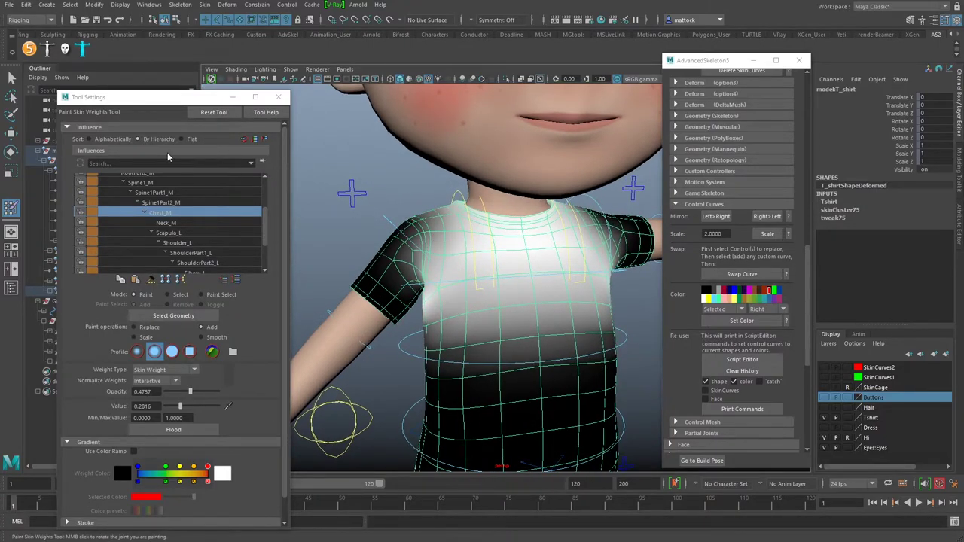
- Rotate the FKShoulder_R control to a new arm pose and inspect the T-shirt's right armpit
left_click(11, 78)
left_click(387, 236)
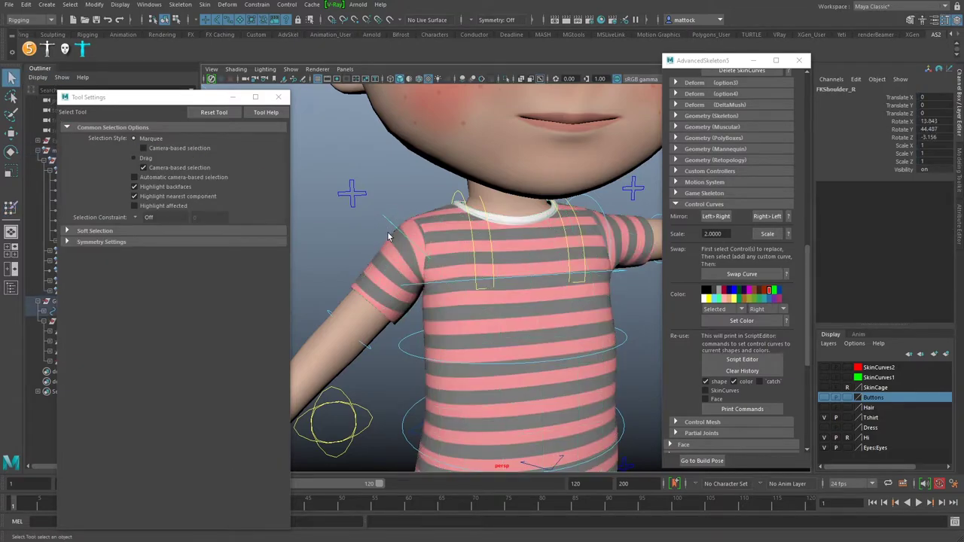
key("e")
left_click_drag(436, 210, 471, 273)
mouse_move(415, 256)
left_mouse_down()
mouse_move(406, 263)
mouse_move(424, 267)
mouse_move(374, 267)
mouse_move(411, 252)
left_mouse_up()
right_click_drag(334, 266, 478, 261, "alt")
mouse_move(477, 261)
left_mouse_down("alt")
mouse_move(570, 252)
mouse_move(471, 249)
left_mouse_up("alt")
- Resume Paint Skin Weights on the T-shirt with the Smooth operation and check the Chest_M, Shoulder_L and Scapula_R weights
left_click(483, 229)
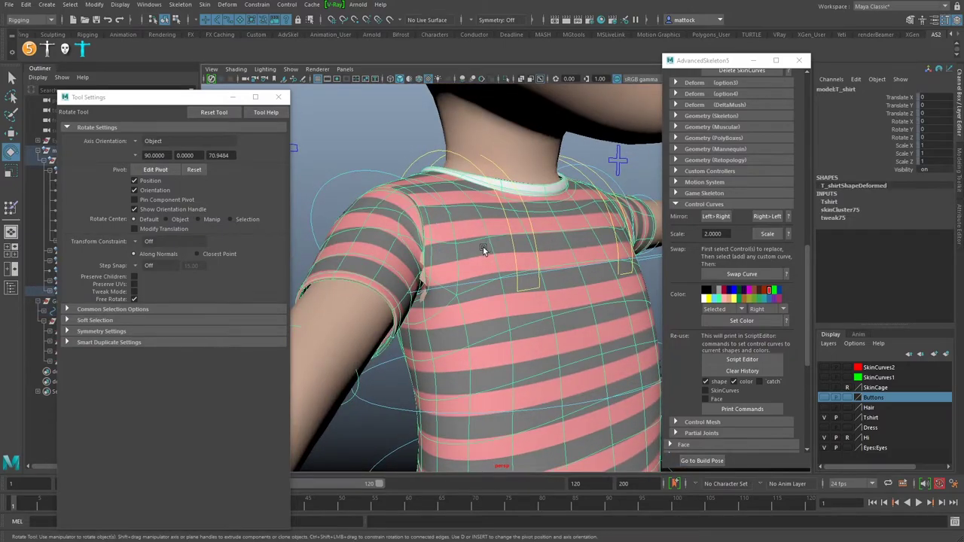
key("y")
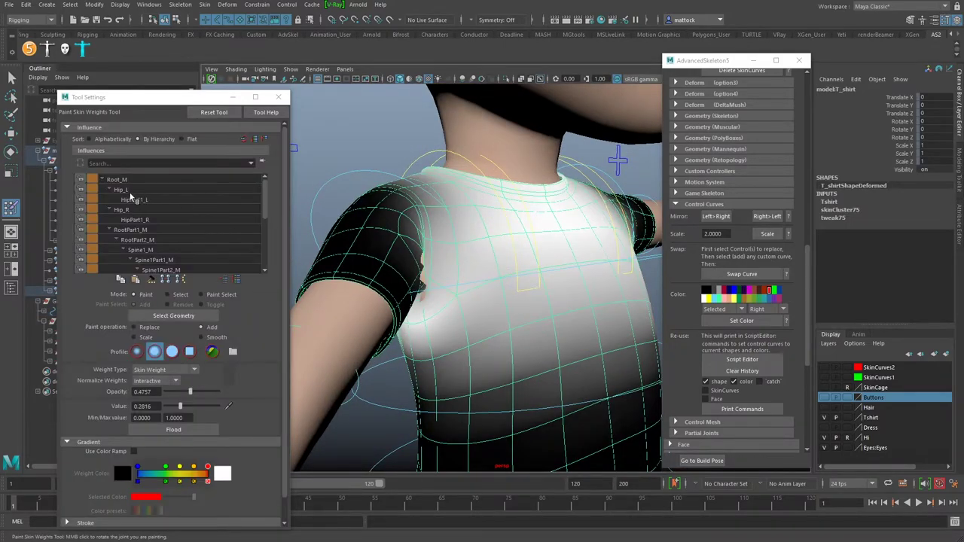
scroll(263, 223, "down", 2)
left_click(256, 216)
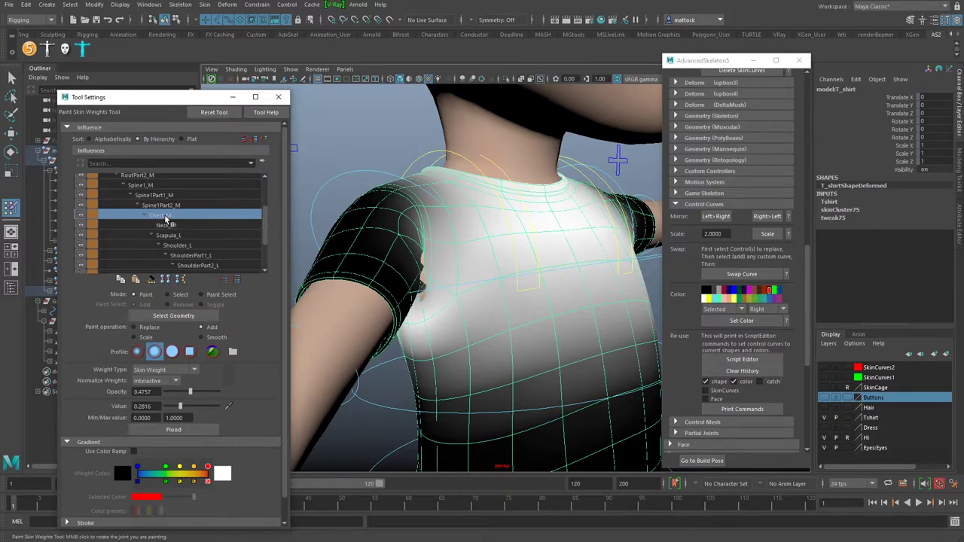
left_click(215, 337)
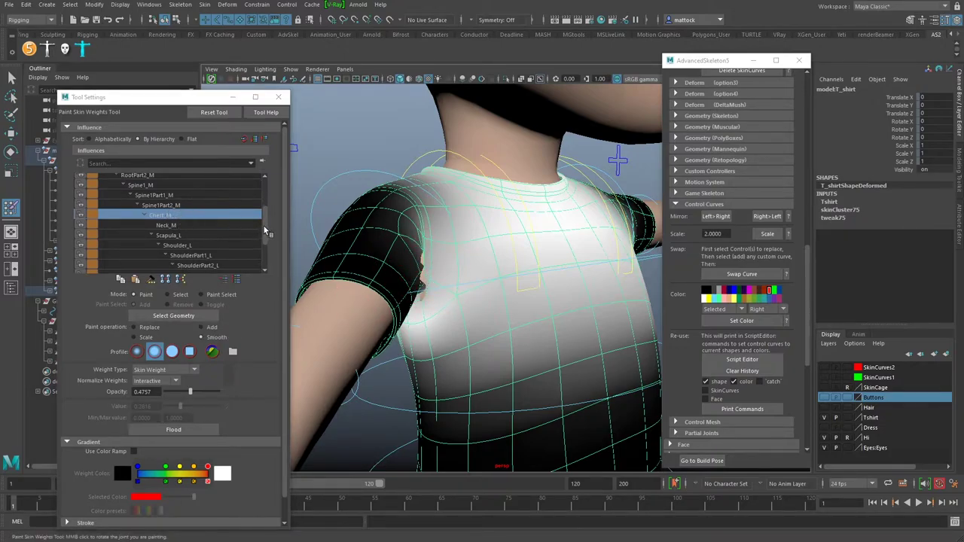
scroll(263, 226, "down", 1)
left_click(185, 219)
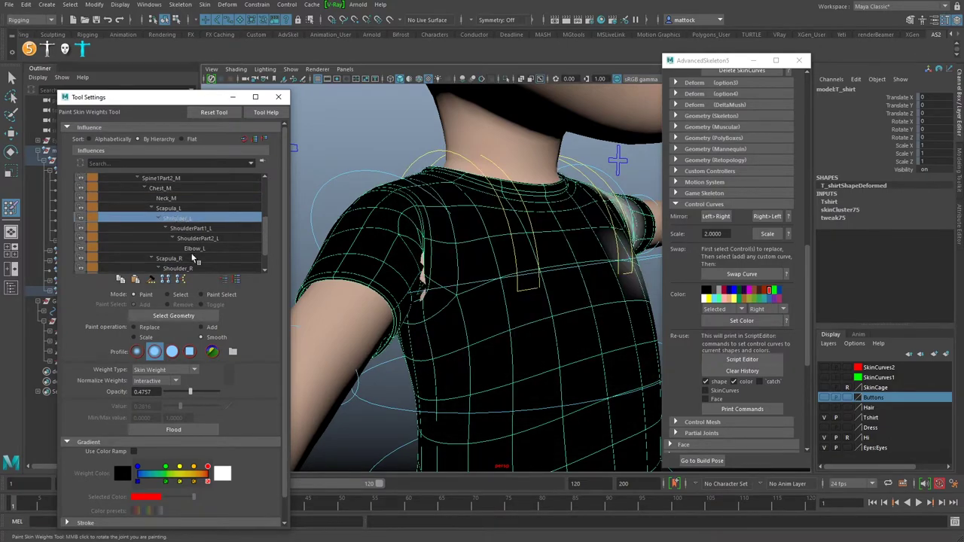
left_click(192, 259)
left_click_drag(422, 269, 427, 274, "alt")
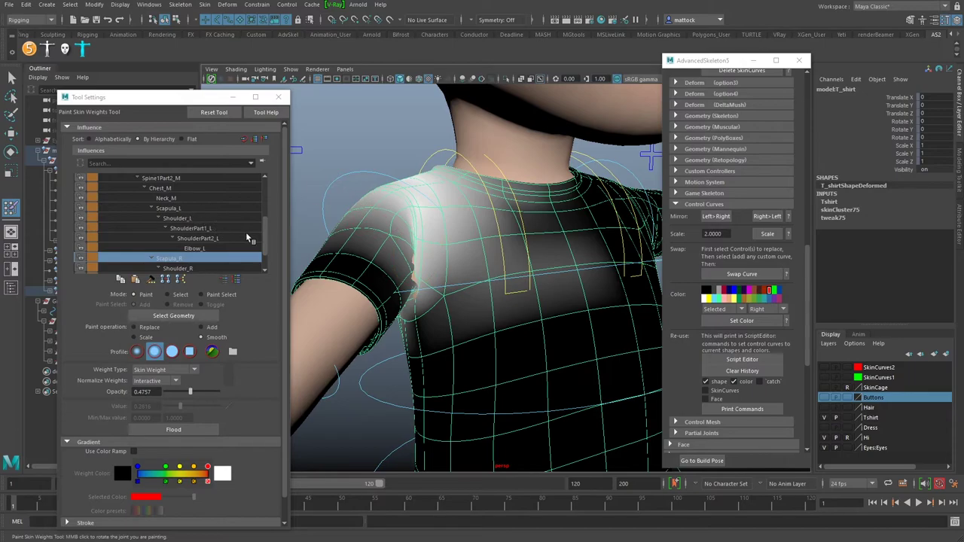
- Paint away the stray Shoulder_R weight on the chest beside the right armpit using Replace with value 0
left_click(193, 265)
left_click_drag(477, 266, 497, 286, "alt")
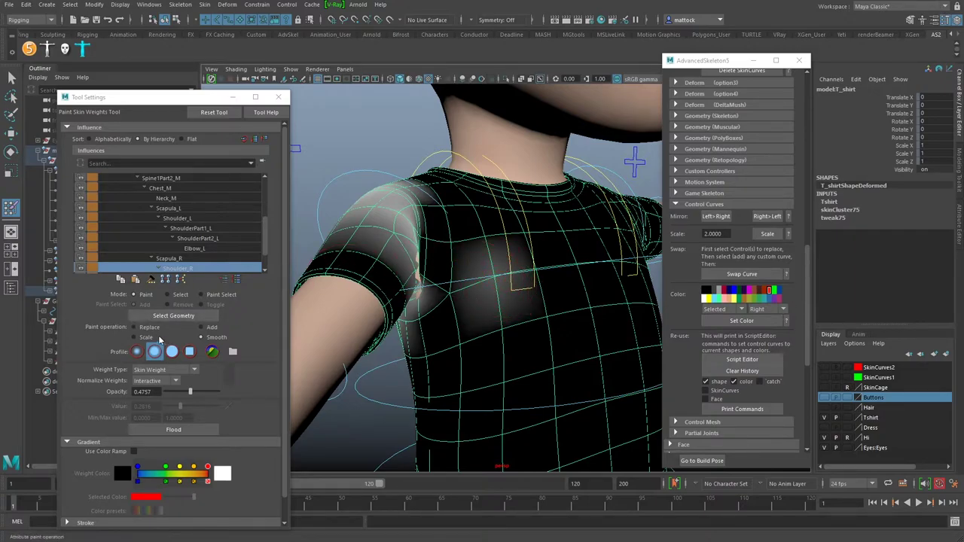
left_click(150, 327)
mouse_move(491, 276)
left_mouse_down()
mouse_move(506, 247)
mouse_move(495, 254)
mouse_move(486, 299)
mouse_move(622, 314)
mouse_move(577, 294)
mouse_move(398, 301)
mouse_move(456, 293)
mouse_move(437, 275)
left_mouse_up()
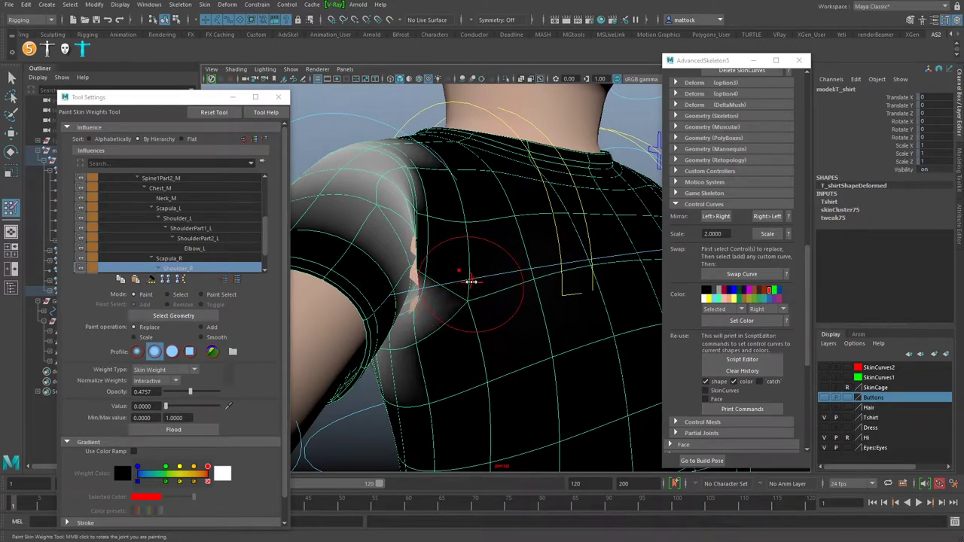
- Try to add Shoulder_R and ShoulderPart1_R weight at the T-shirt's right armpit using Add with value 0.4078
mouse_move(474, 284)
left_mouse_down()
mouse_move(540, 299)
mouse_move(437, 287)
mouse_move(504, 295)
mouse_move(472, 279)
left_mouse_up()
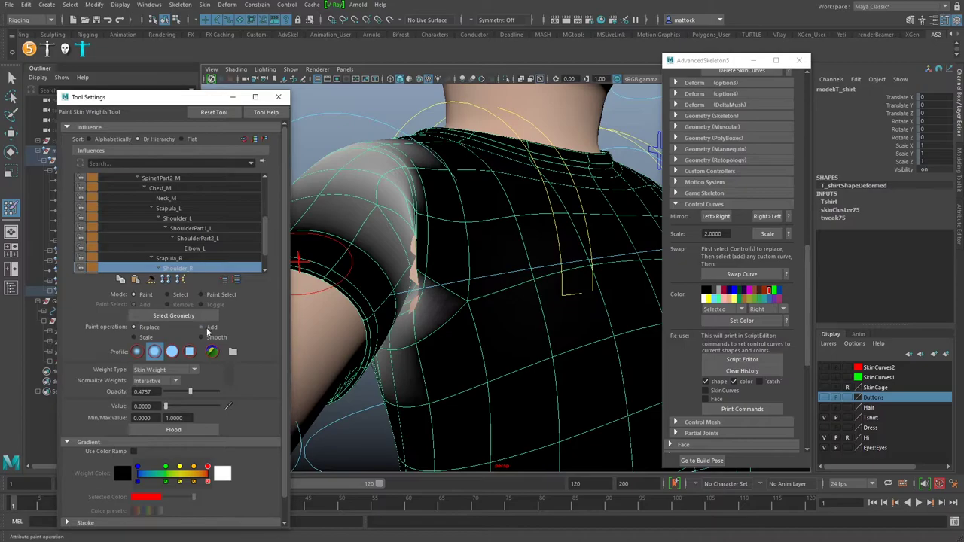
left_click(419, 272)
key("ctrl+z")
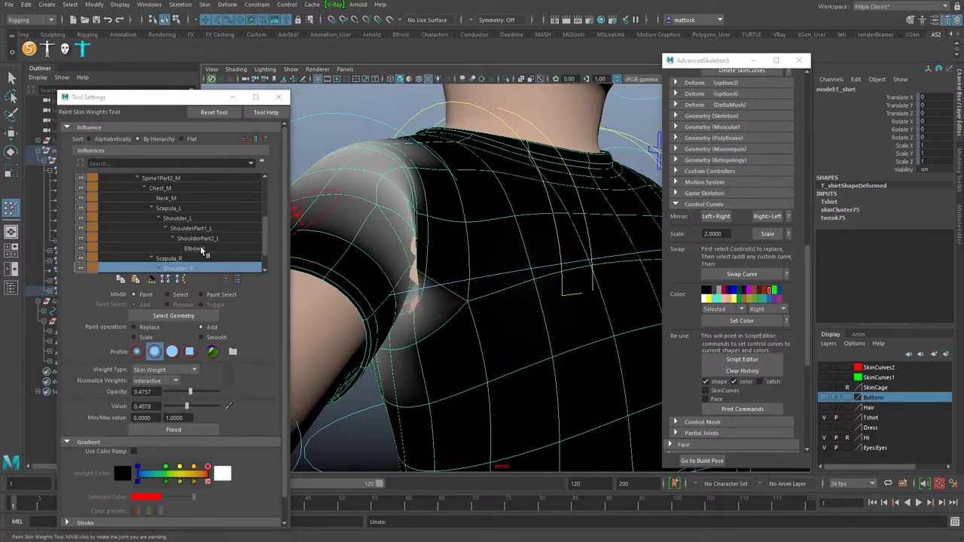
scroll(260, 249, "down", 2)
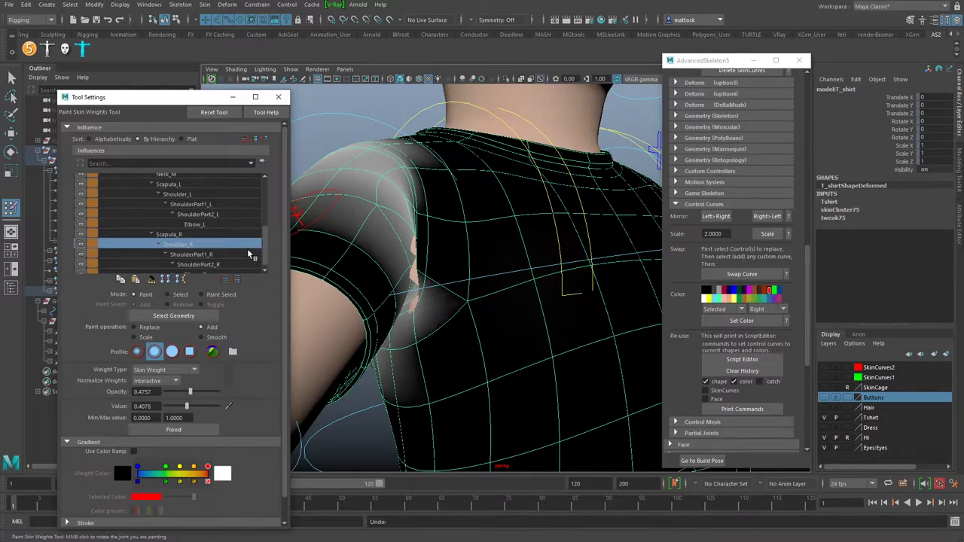
left_click(209, 255)
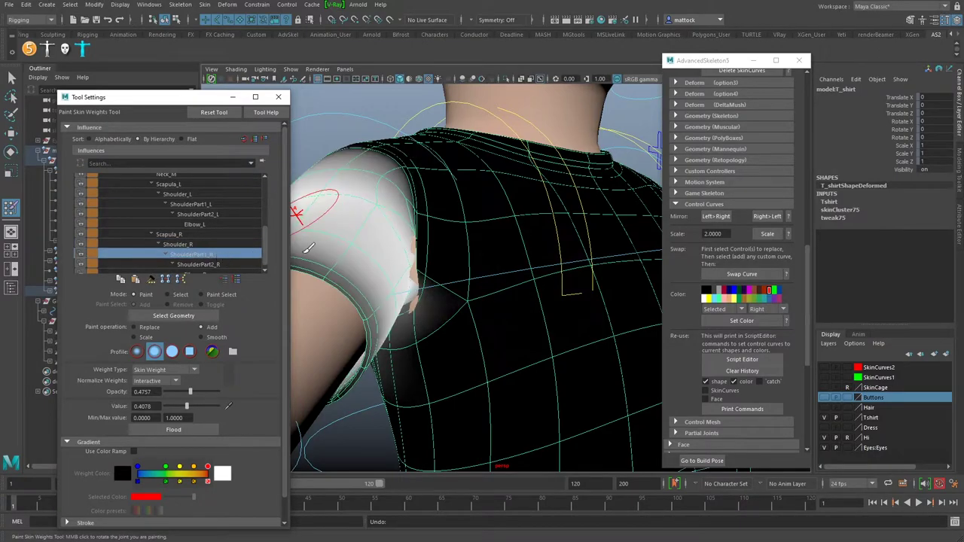
left_click(423, 286)
key("ctrl+z")
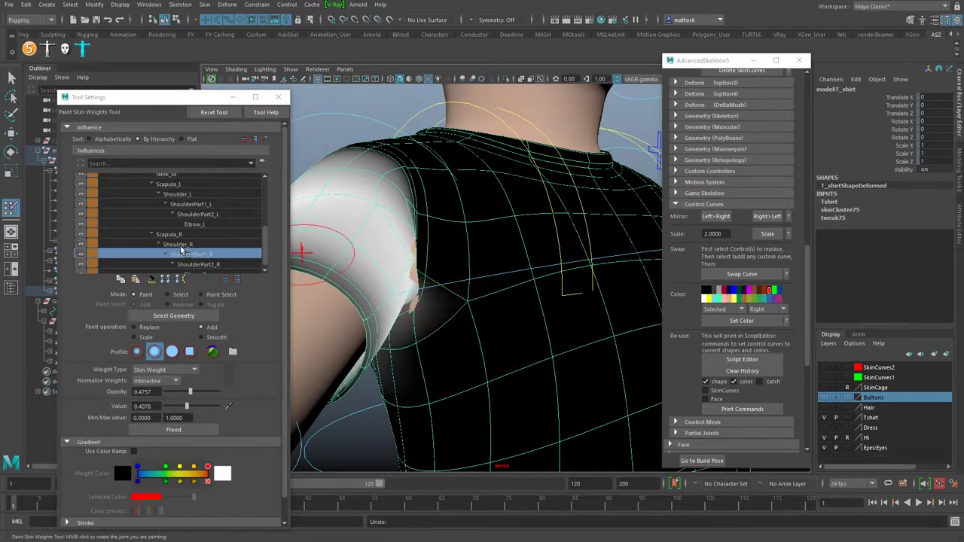
- Check the Shoulder_R and Chest_M weights around the T-shirt's right armpit
left_click(222, 339)
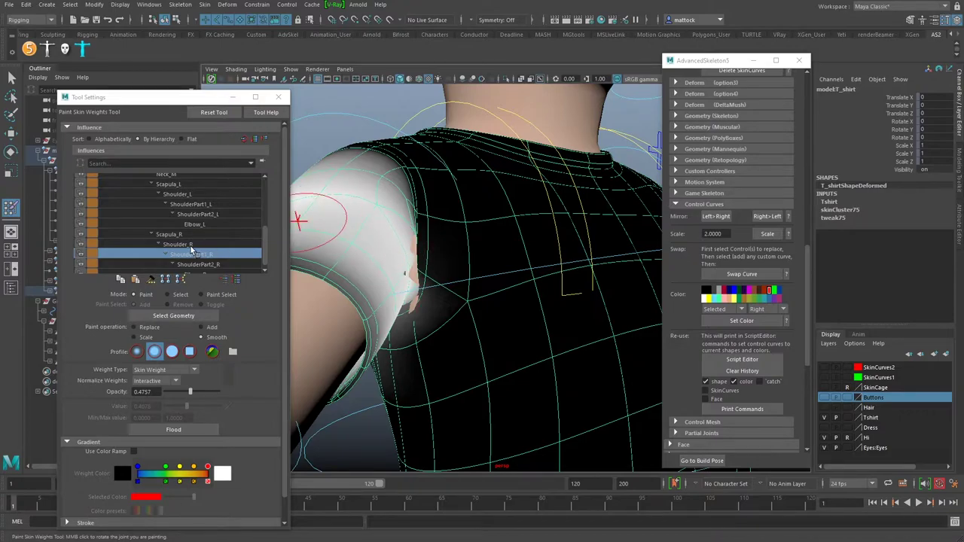
left_click(177, 244)
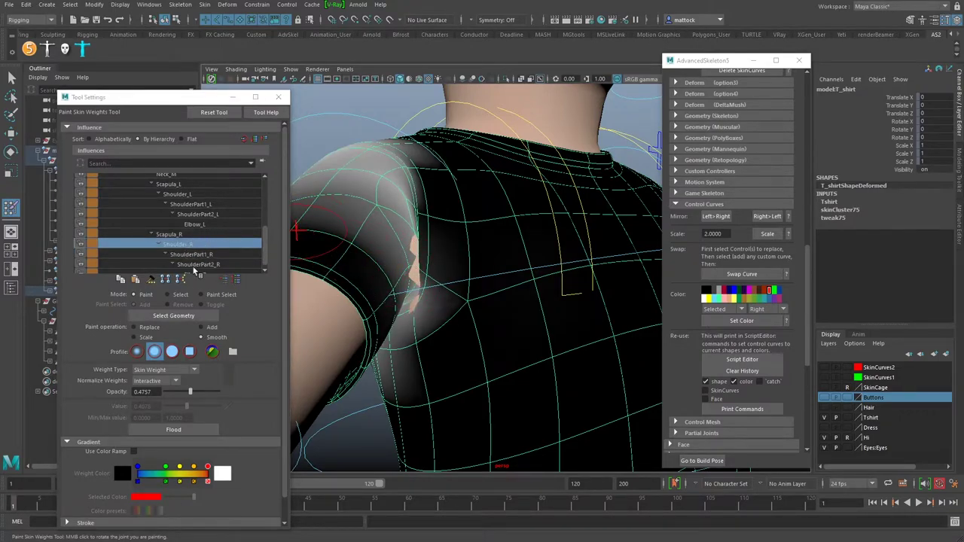
scroll(258, 204, "up", 3)
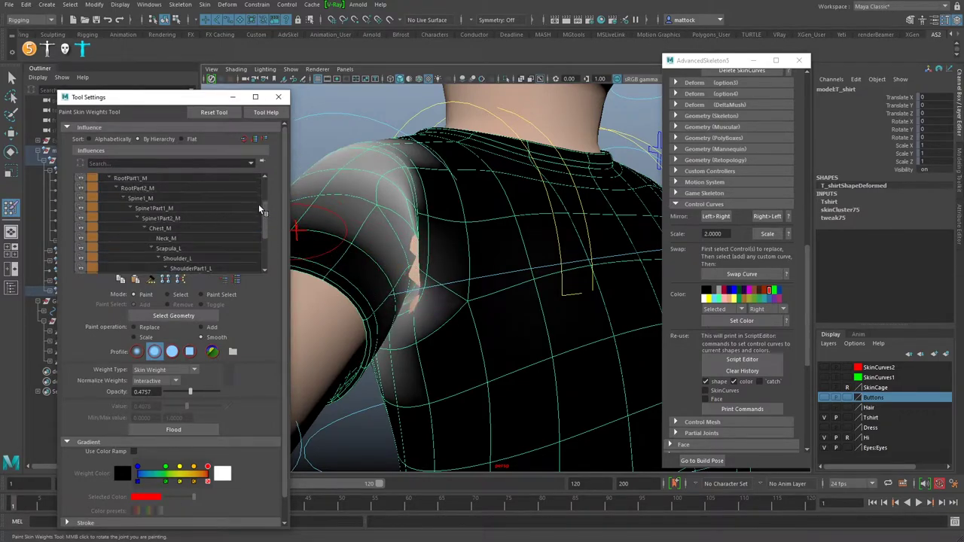
scroll(262, 208, "down", 2)
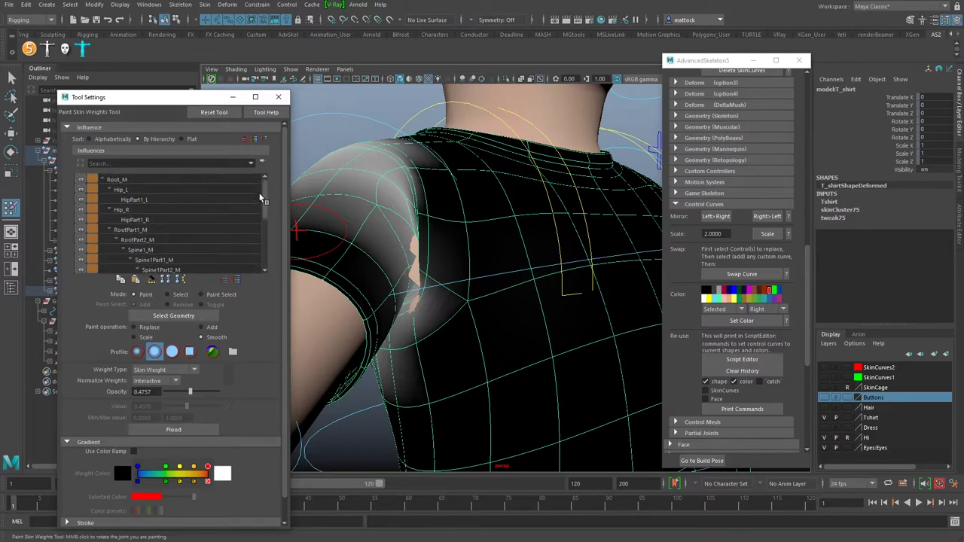
left_click(172, 230)
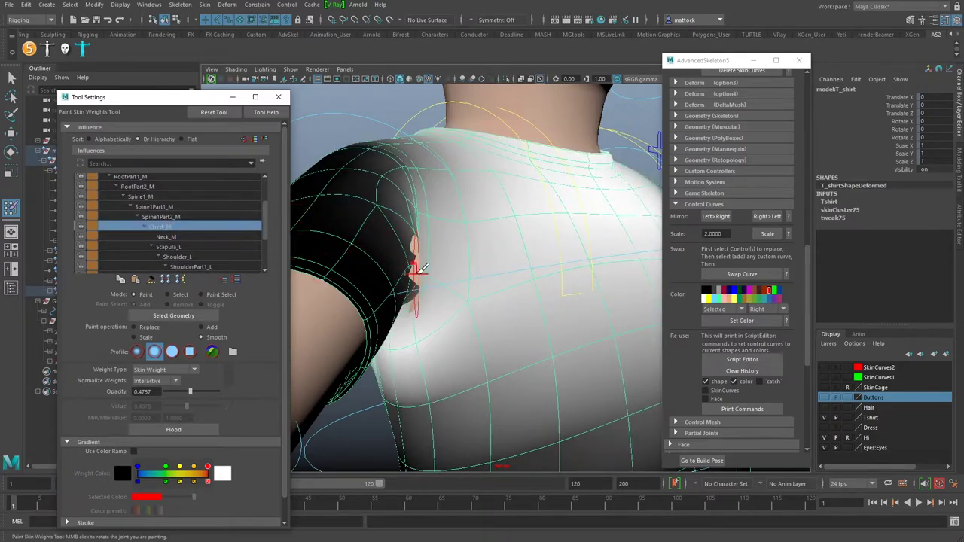
- Paint more Chest_M weight along the T-shirt's right armpit gap using Add with value 0.4078 and opacity 0.4757
left_click(210, 328)
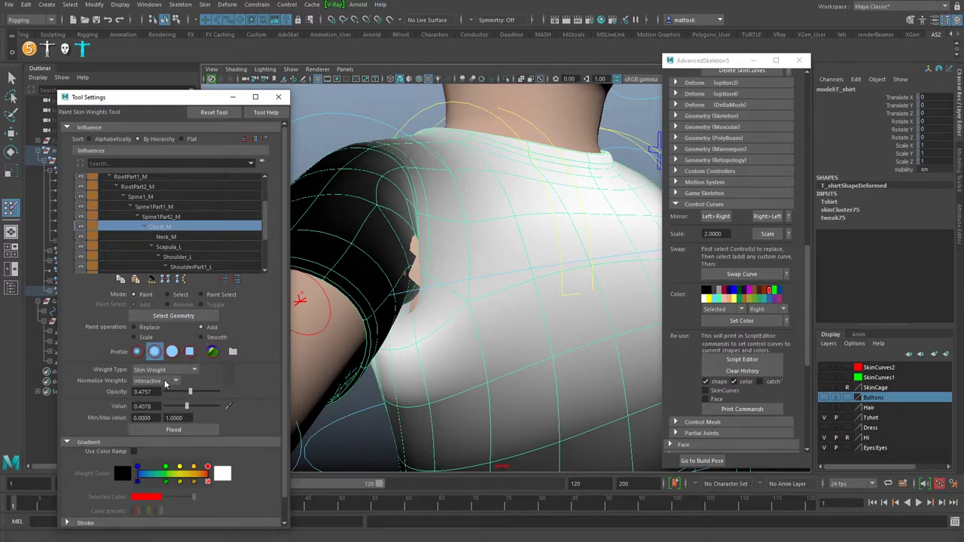
mouse_move(421, 269)
left_mouse_down()
mouse_move(467, 285)
mouse_move(402, 279)
left_mouse_up()
scroll(476, 284, "up", 4)
left_click(401, 275)
key("ctrl+z")
left_click_drag(400, 281, 407, 297)
left_click(397, 304)
left_click(401, 303)
key("ctrl+z")
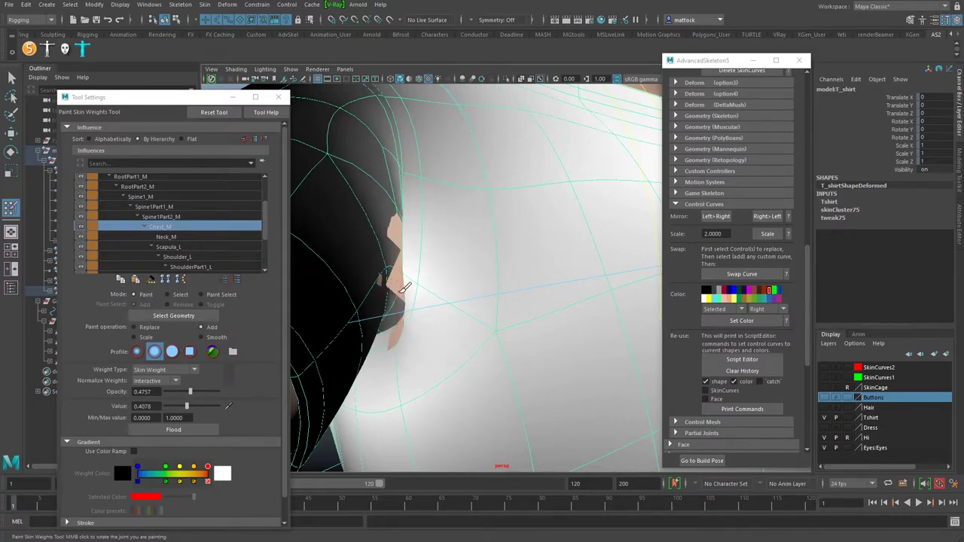
right_click_drag(502, 251, 420, 262, "alt")
left_click_drag(419, 263, 459, 303, "alt")
right_click_drag(433, 300, 459, 286, "alt")
mouse_move(458, 286)
left_mouse_down("alt")
mouse_move(436, 295)
mouse_move(435, 246)
left_mouse_up("alt")
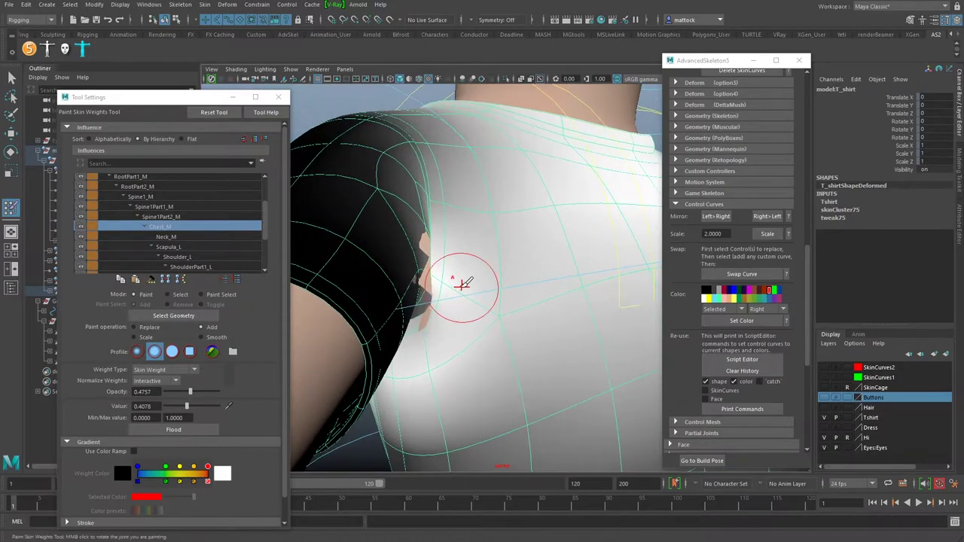
mouse_move(443, 278)
left_mouse_down()
mouse_move(441, 328)
mouse_move(439, 291)
mouse_move(458, 268)
mouse_move(430, 269)
mouse_move(474, 286)
left_mouse_up()
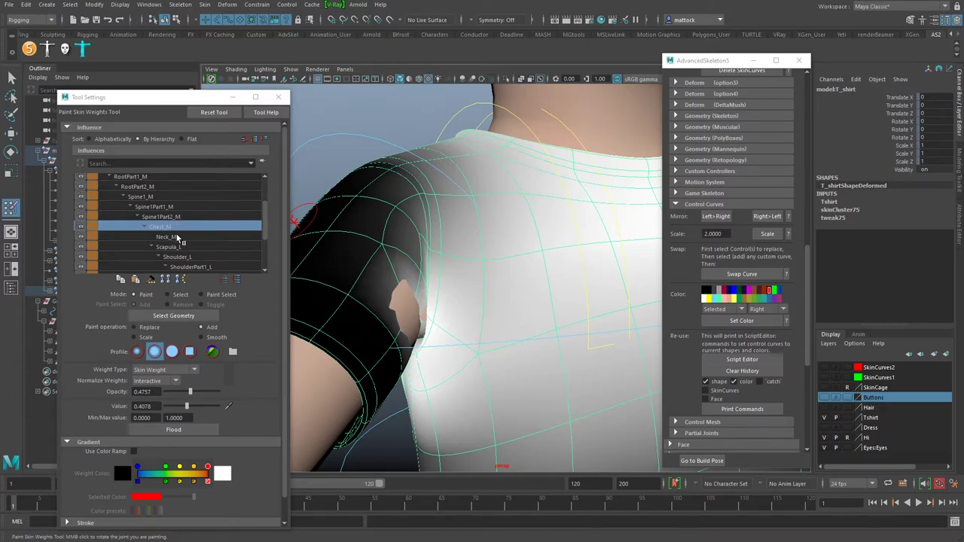
- Try to add Scapula_R weight at the T-shirt's right armpit after checking the Scapula_L and Shoulder_L influences
left_click(170, 247)
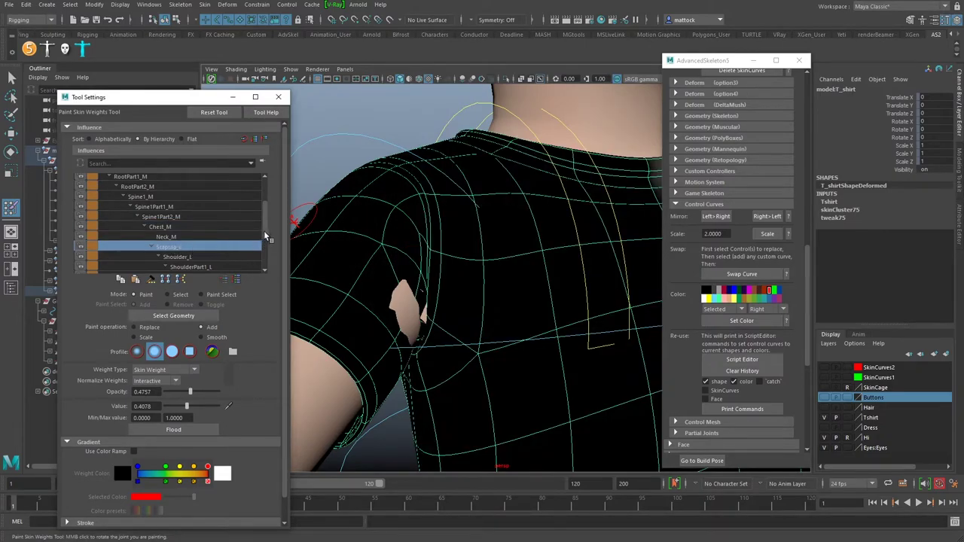
scroll(197, 237, "down", 1)
left_click(192, 226)
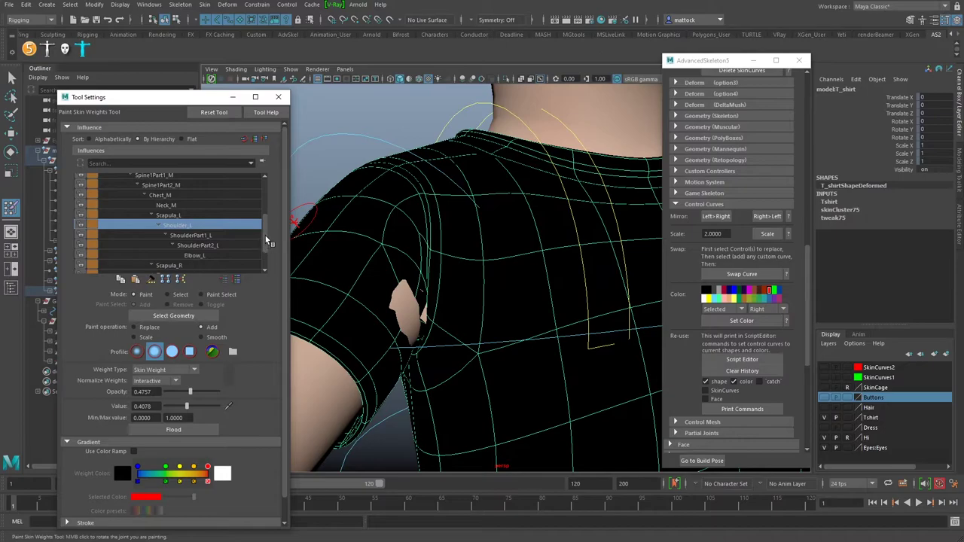
scroll(268, 241, "down", 1)
left_click(177, 230)
left_click_drag(416, 283, 393, 279, "alt")
left_click(393, 279)
key("ctrl+z")
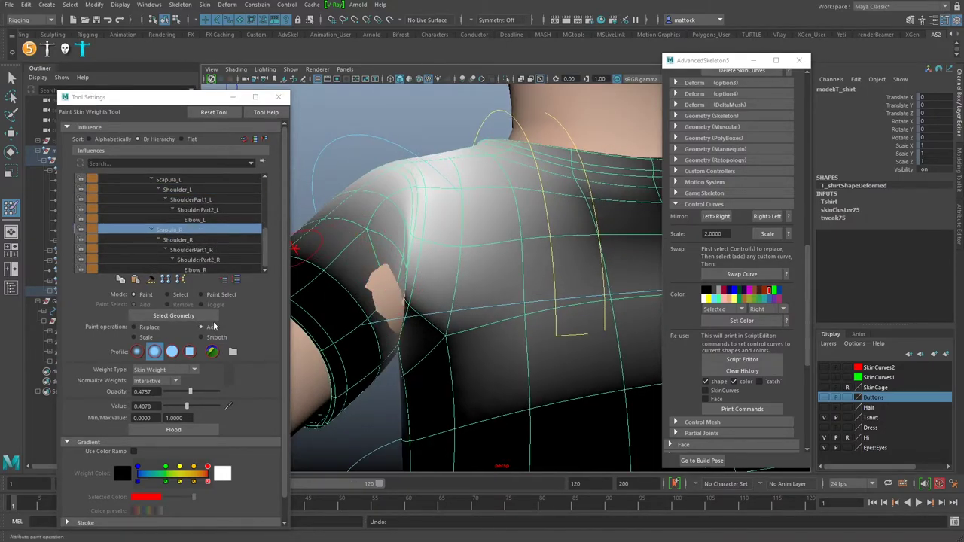
- Paint Shoulder_R weight onto the sleeve side of the right armpit using Add with value 0.4078
left_click(186, 241)
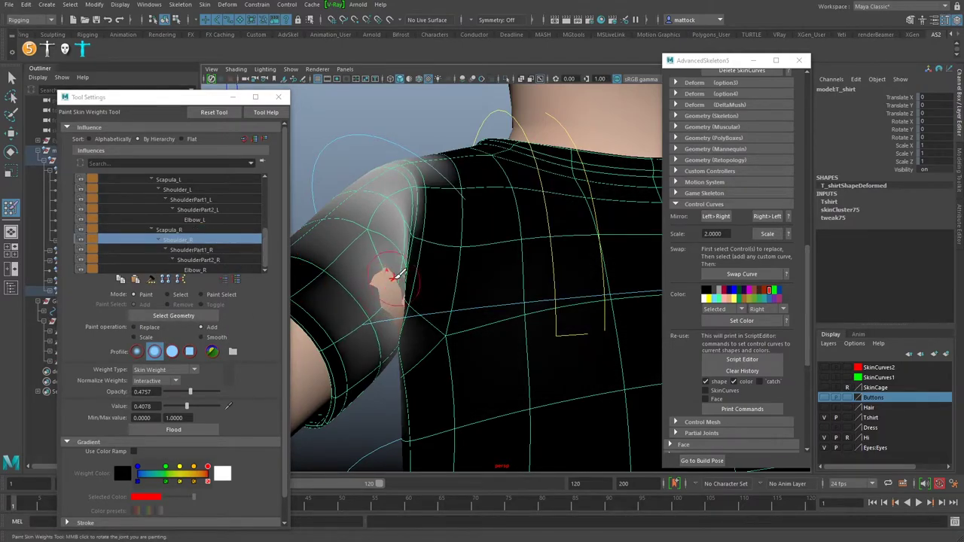
mouse_move(394, 280)
left_mouse_down("alt")
mouse_move(445, 284)
mouse_move(430, 280)
left_mouse_up("alt")
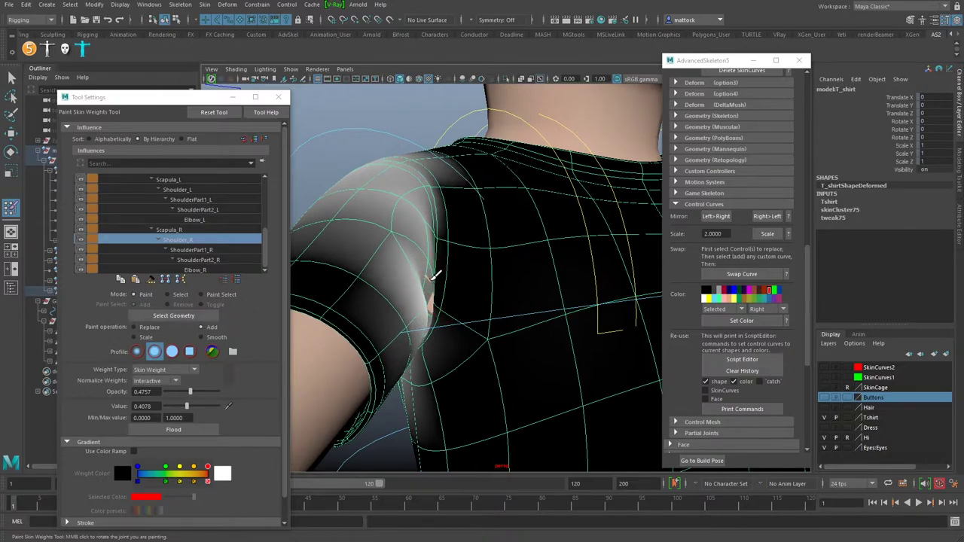
mouse_move(367, 280)
left_mouse_down("alt")
mouse_move(458, 269)
mouse_move(455, 276)
left_mouse_up("alt")
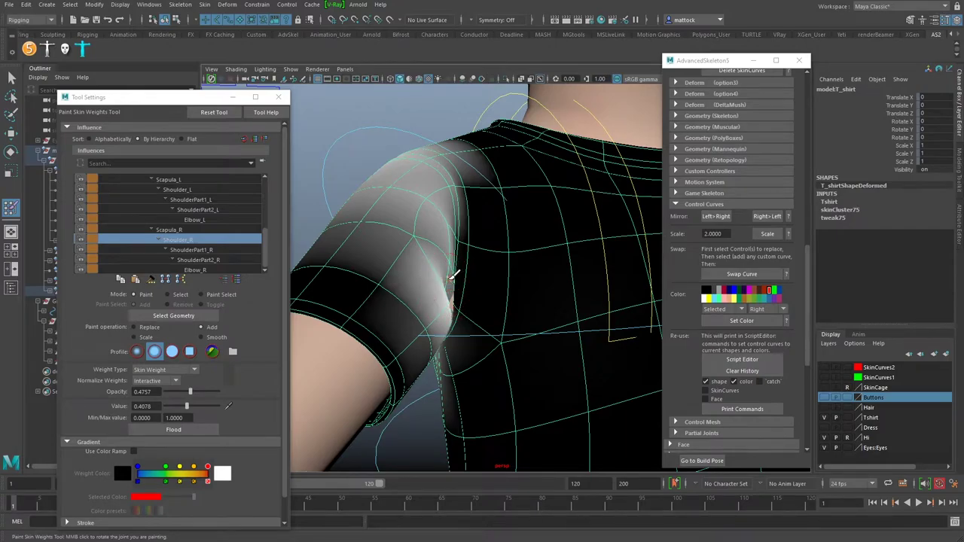
- Smooth the ShoulderPart1_R weights at the right armpit and flood the whole T-shirt with Smooth at opacity 0.4757
left_click(217, 337)
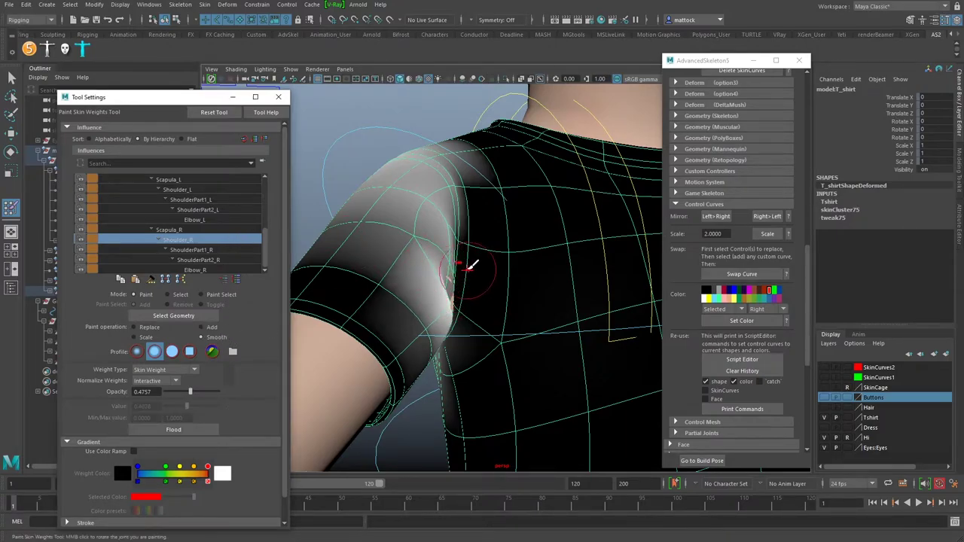
left_click(188, 250)
left_click_drag(442, 276, 452, 280, "alt")
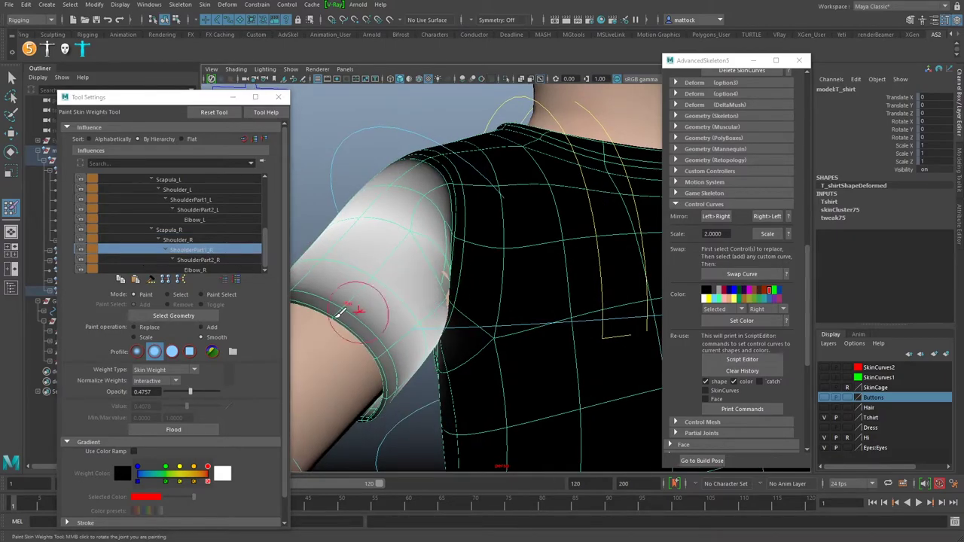
left_click(186, 430)
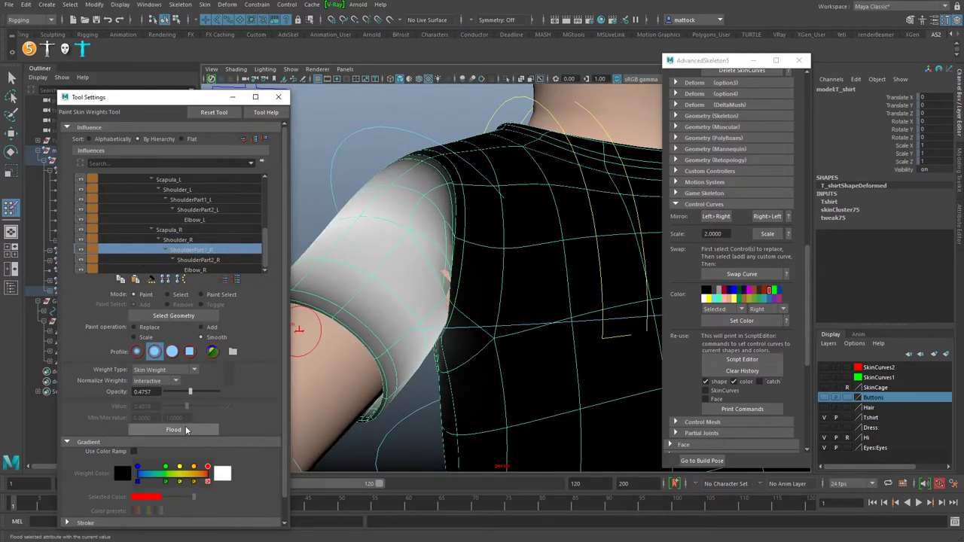
- Try to flood the T-shirt's Shoulder_R weights with the Smooth operation
left_click(192, 240)
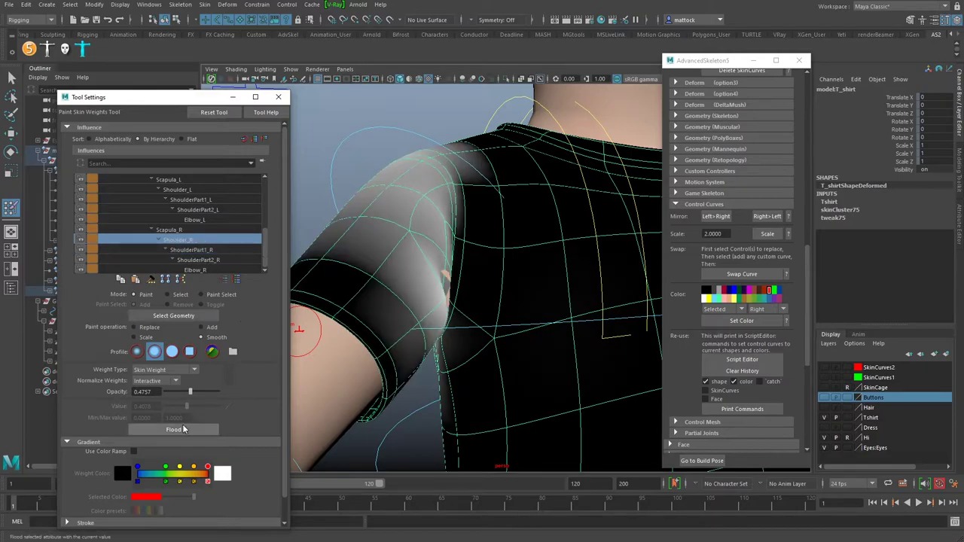
left_click(184, 429)
key("ctrl+z")
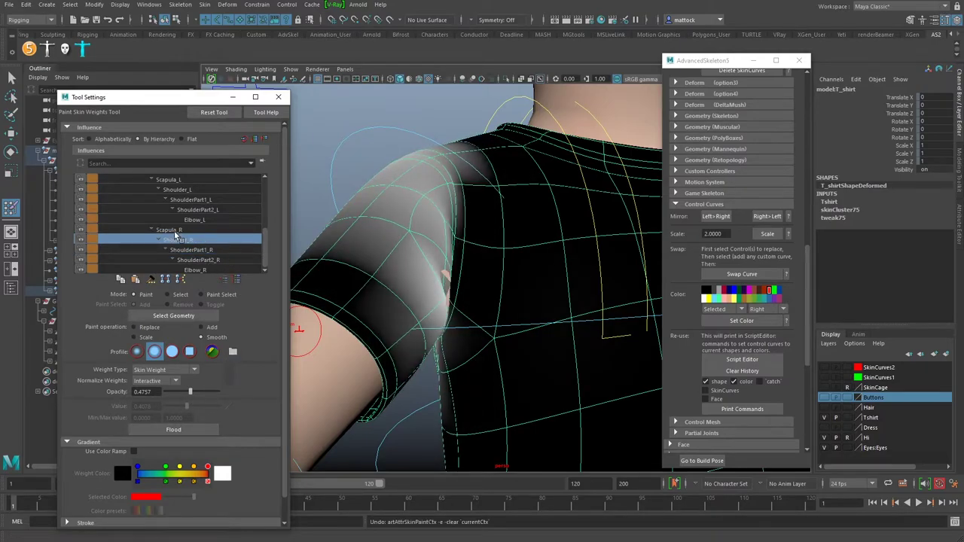
- Try to remove Scapula_R weight at the T-shirt's right armpit using Replace with value 0
left_click(172, 229)
left_click_drag(554, 227, 433, 255, "alt")
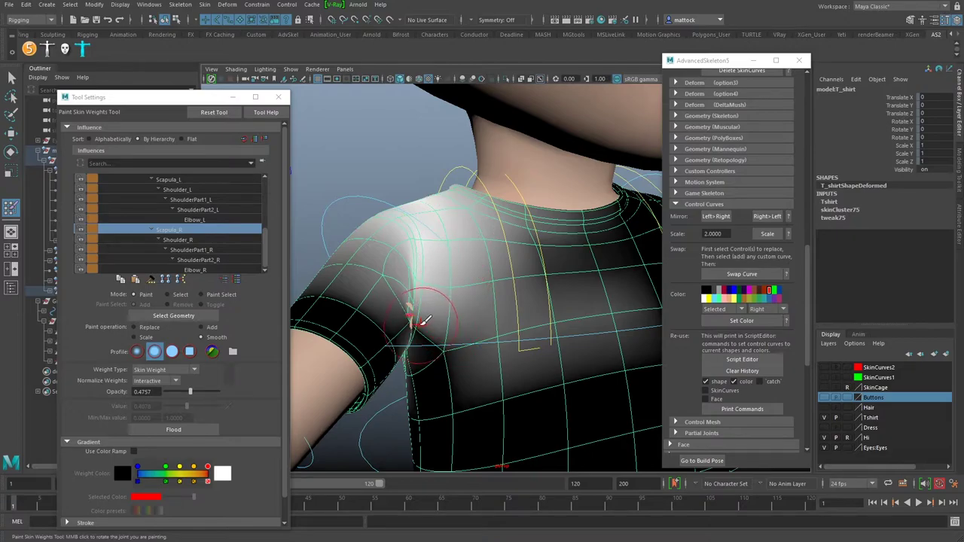
left_click(148, 329)
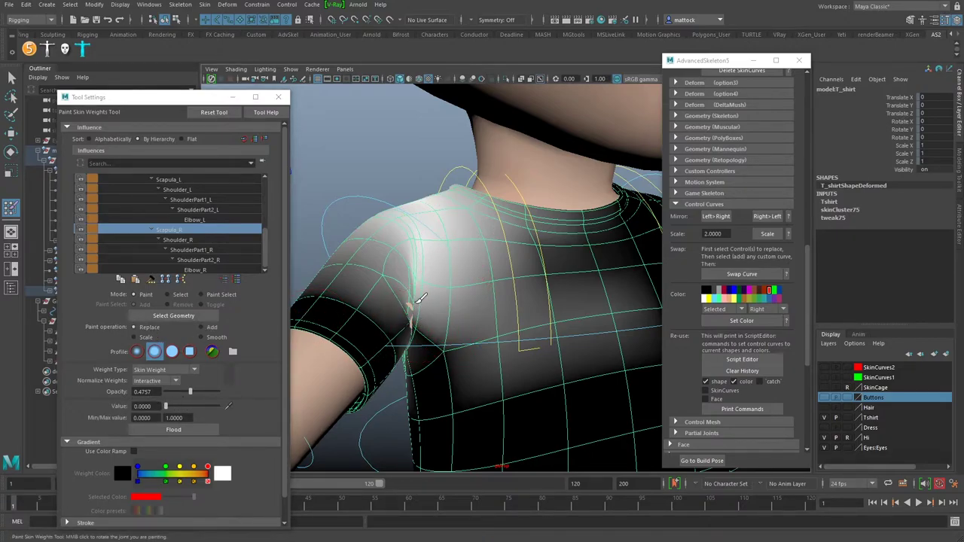
left_click_drag(410, 293, 420, 319)
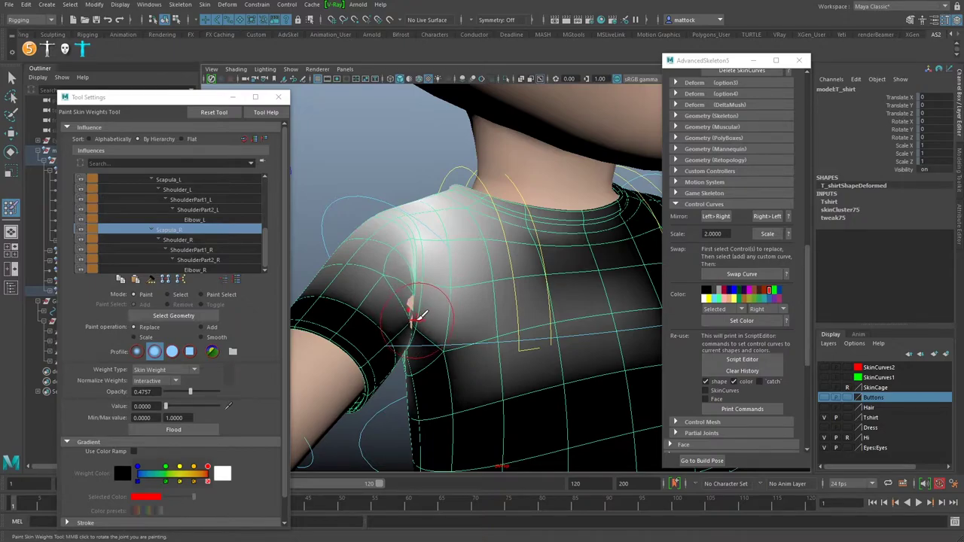
key("ctrl+z")
- Leave Paint Skin Weights and inspect the textured T-shirt's right shoulder and armpit from the front with nothing selected
mouse_move(525, 333)
left_mouse_down()
mouse_move(520, 341)
mouse_move(592, 311)
mouse_move(556, 335)
mouse_move(475, 320)
mouse_move(565, 306)
mouse_move(469, 308)
mouse_move(433, 354)
mouse_move(392, 306)
left_mouse_up()
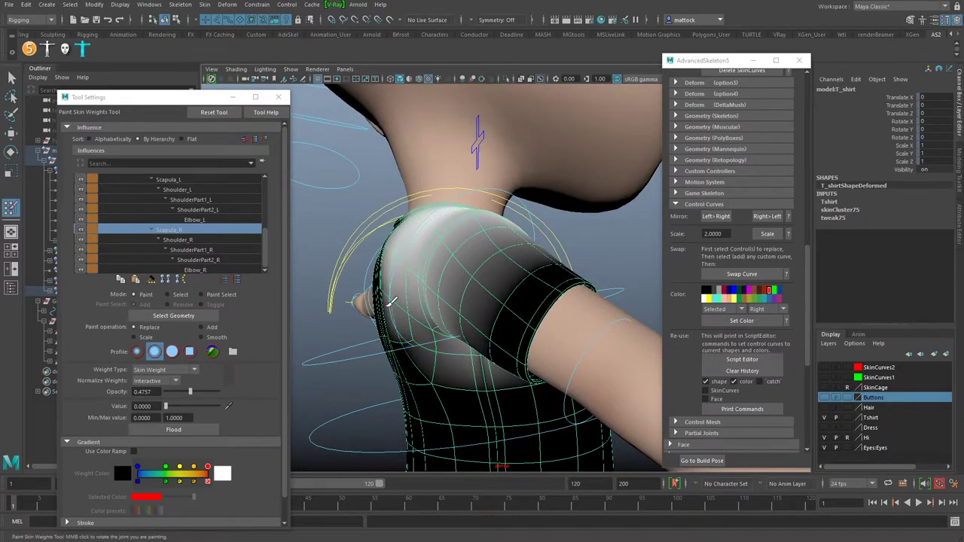
mouse_move(469, 320)
left_mouse_down("alt")
mouse_move(334, 323)
mouse_move(393, 231)
left_mouse_up("alt")
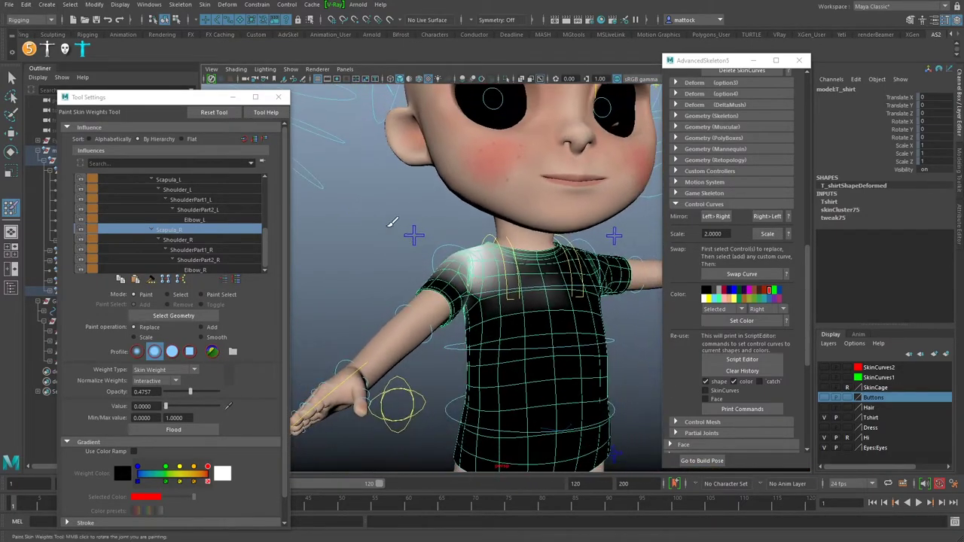
left_click(11, 77)
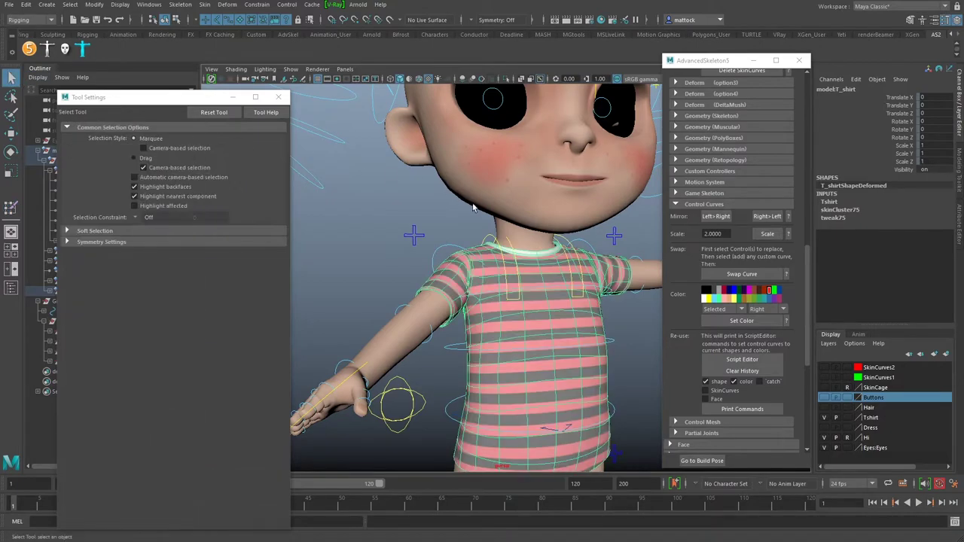
left_click(480, 209)
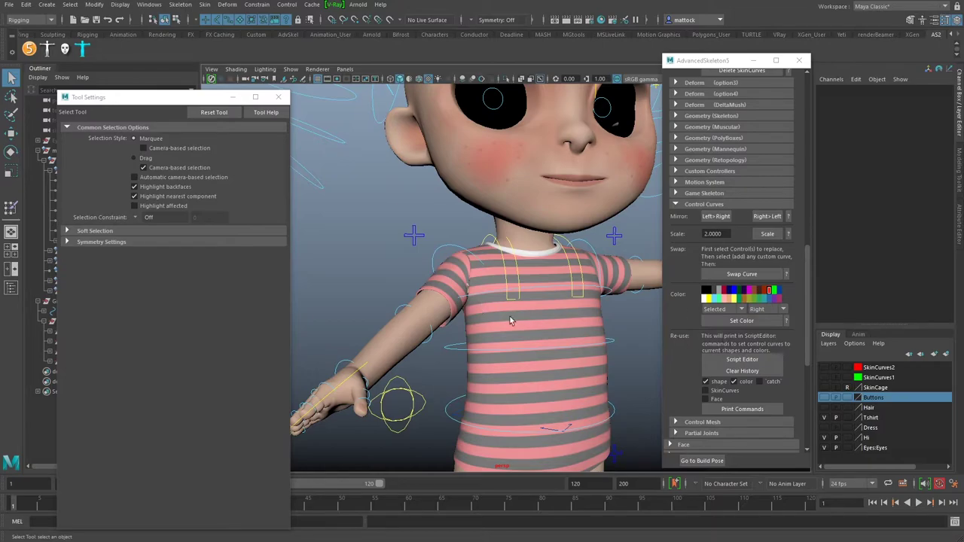
left_click(536, 208)
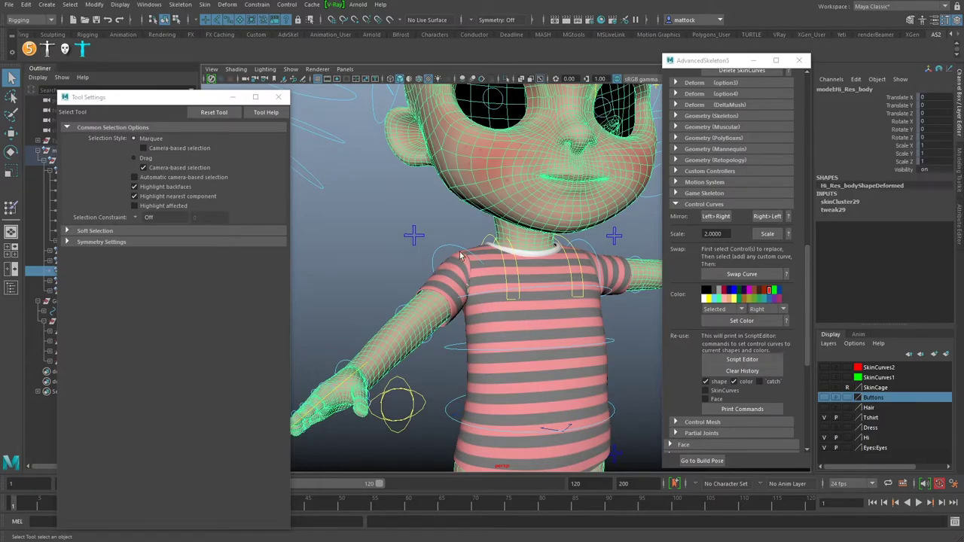
scroll(465, 258, "up", 5)
left_click_drag(470, 270, 503, 268, "alt")
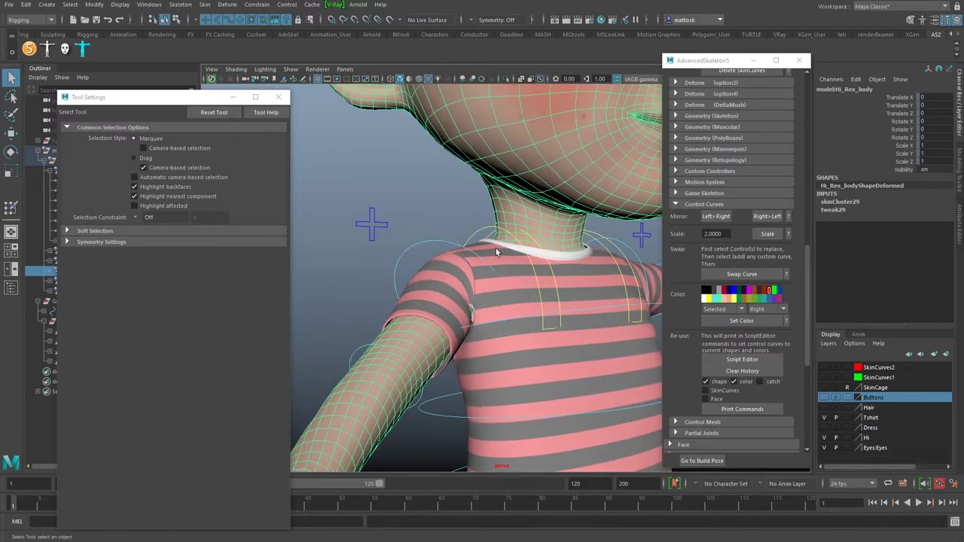
left_click(444, 233)
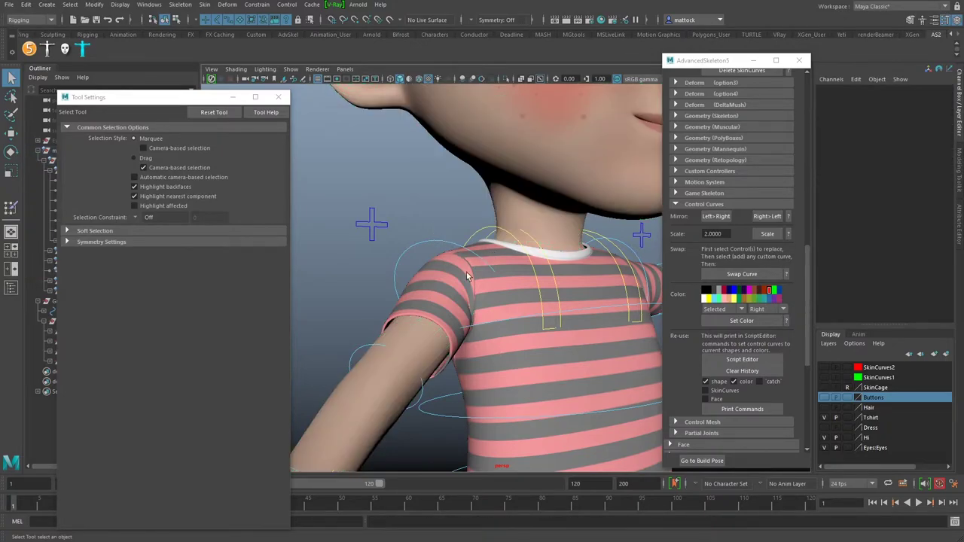
- Test-rotate the right shoulder control FKShoulder_R to check the T-shirt's shoulder and armpit deformation, and undo the rotation
left_click_drag(467, 271, 444, 276, "alt")
scroll(481, 319, "up", 4)
left_click_drag(480, 320, 461, 324, "alt")
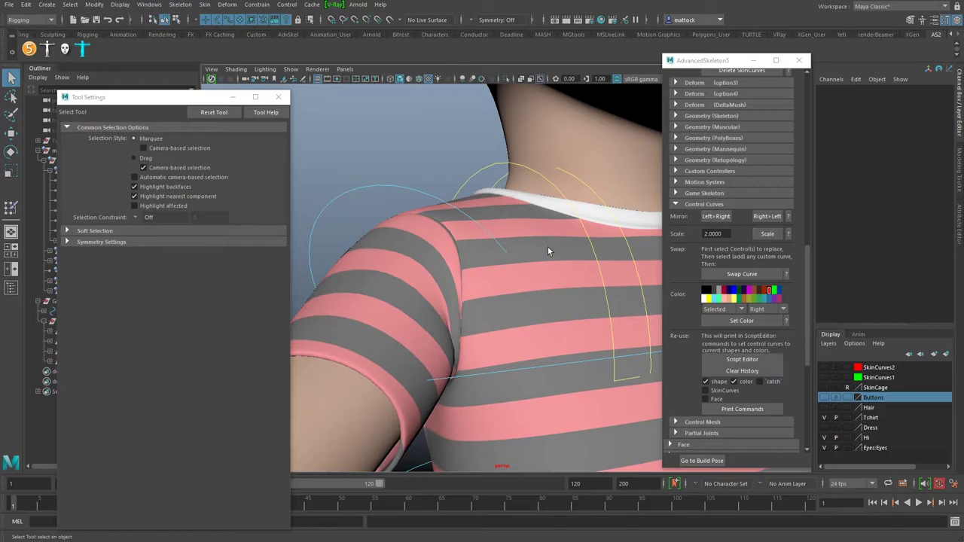
left_click_drag(548, 238, 524, 211, "alt")
left_click_drag(582, 211, 444, 249, "alt")
left_click(437, 240)
left_click(428, 247)
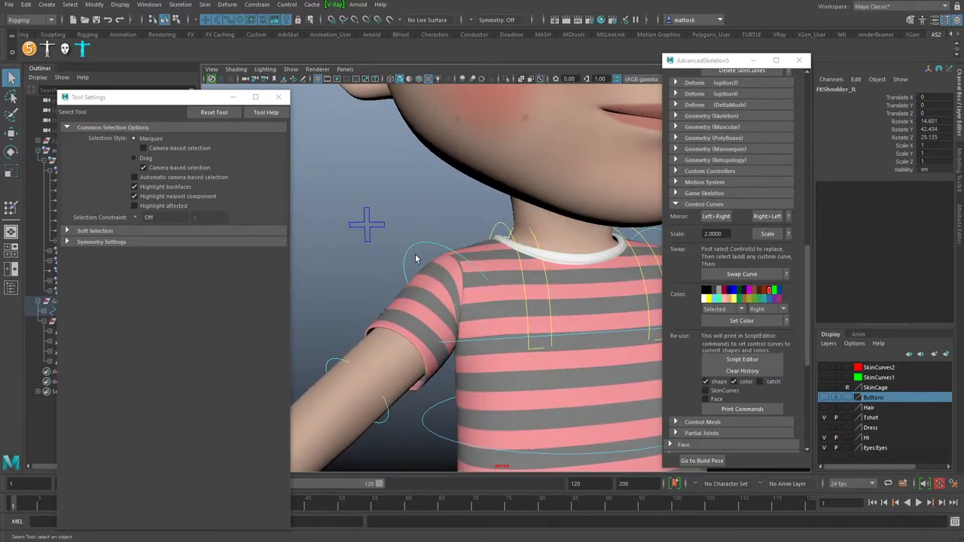
key("e")
mouse_move(456, 320)
left_mouse_down()
mouse_move(424, 295)
mouse_move(440, 327)
mouse_move(446, 312)
left_mouse_up()
left_click_drag(566, 268, 443, 319, "alt")
key("ctrl+z")
- Raise the right arm with its shoulder and scapula controls, rotating FKScapula_R to about -34.8 in Y, and inspect the armpit
left_click(505, 242)
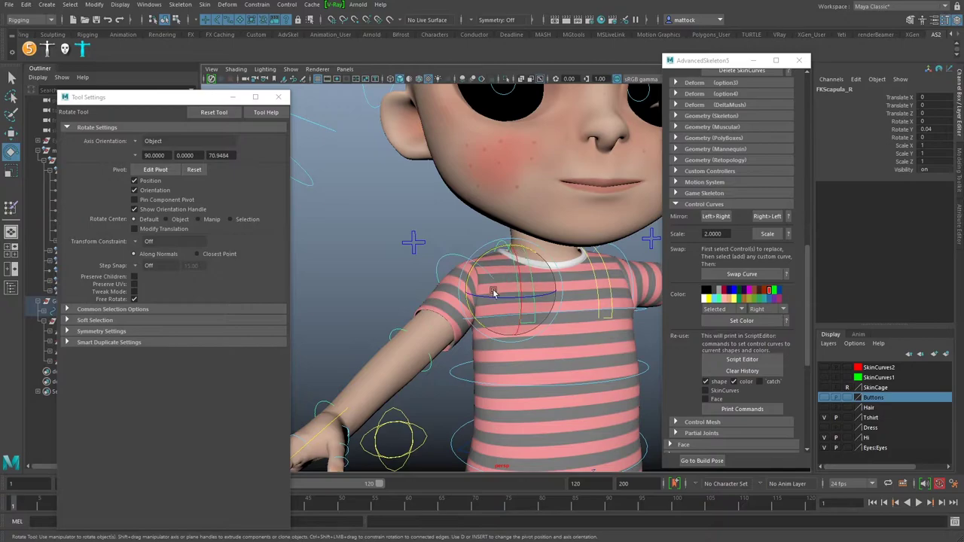
left_click_drag(486, 298, 455, 232)
left_click(465, 240)
left_click_drag(482, 292, 532, 303, "alt")
left_click_drag(444, 274, 436, 247)
left_click(538, 259)
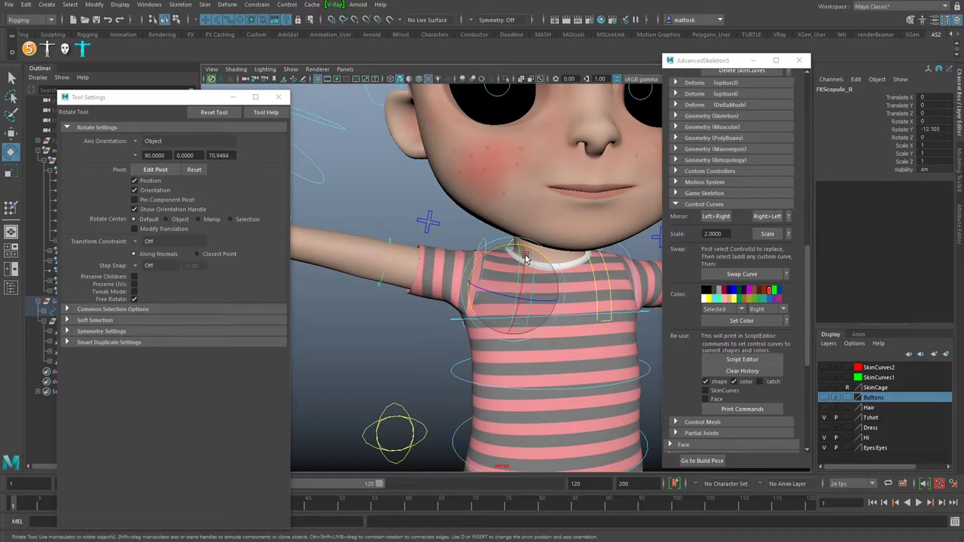
left_click_drag(515, 248, 465, 280)
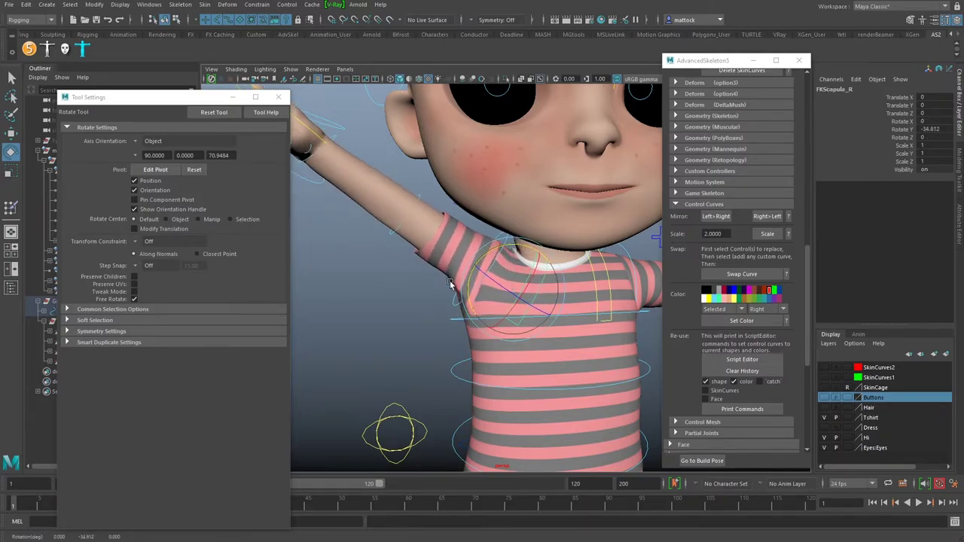
left_click(396, 272)
scroll(392, 263, "down", 3)
left_click_drag(388, 260, 472, 262, "alt")
scroll(474, 278, "up", 3)
- Select the T-shirt, return the rig to its build pose, and mirror the T-shirt's skin weights
left_click(474, 264)
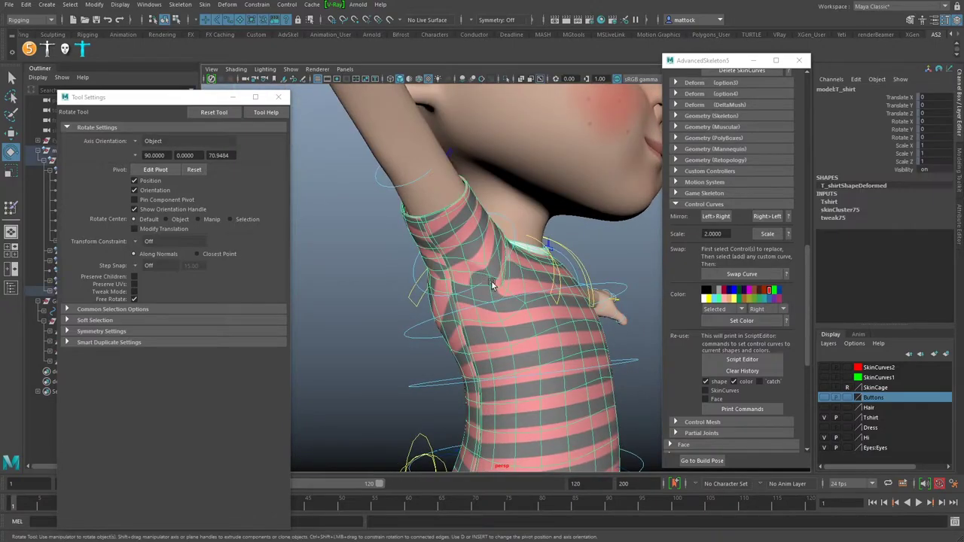
left_click_drag(502, 314, 420, 330, "alt")
scroll(418, 302, "down", 5)
left_click_drag(418, 294, 438, 352, "alt")
left_click(713, 460)
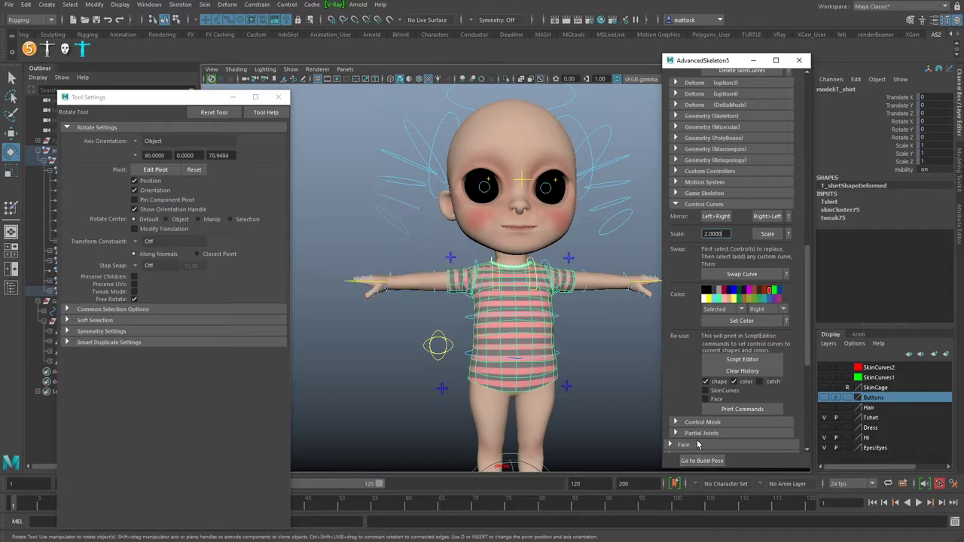
left_click(595, 341)
left_click(576, 290)
left_click(207, 6)
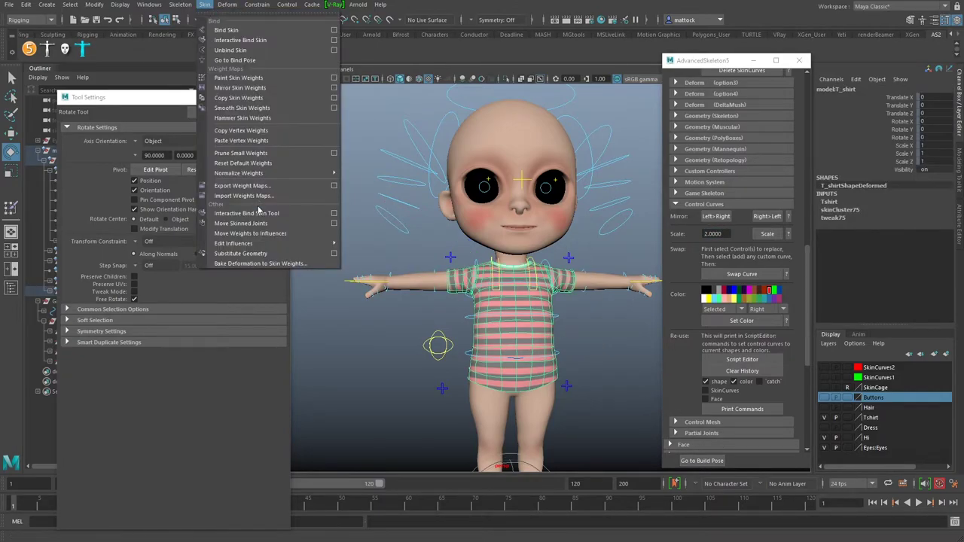
left_click(254, 92)
- Test-rotate the left shoulder control FKShoulder_L to check the mirrored sleeve, and undo the rotation
right_click_drag(462, 279, 602, 276, "alt")
middle_click_drag(602, 276, 530, 309, "alt")
left_click(505, 277)
mouse_move(517, 283)
left_mouse_down()
mouse_move(492, 293)
mouse_move(505, 298)
mouse_move(532, 279)
mouse_move(518, 280)
left_mouse_up()
key("ctrl+z")
key("ctrl+z")
- Test-move the right leg control IKLeg_R upward to check the T-shirt's hem, and undo the move
right_click_drag(611, 262, 509, 280, "alt")
scroll(509, 280, "down", 2)
left_click_drag(509, 281, 553, 304, "alt")
scroll(415, 402, "up", 3)
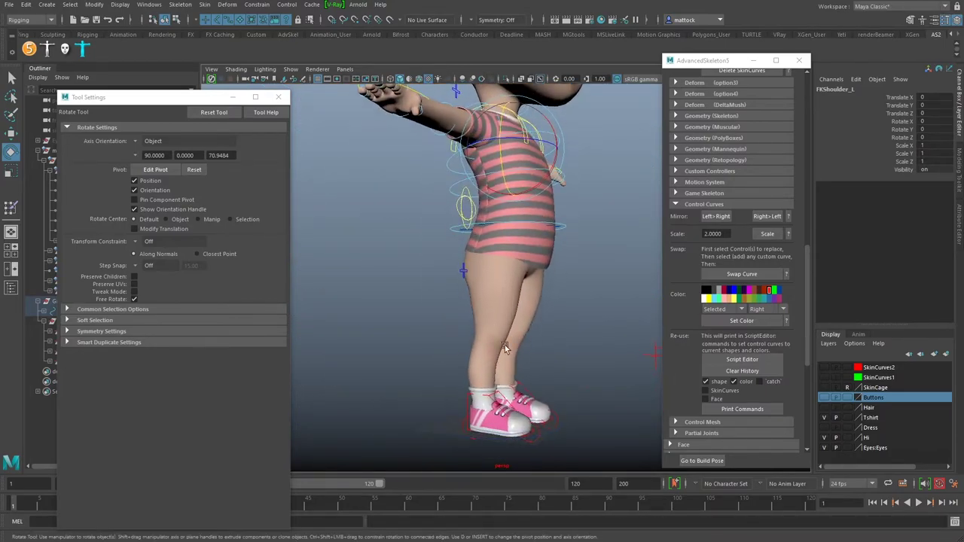
left_click(490, 407)
key("w")
left_click_drag(489, 407, 512, 386)
scroll(582, 310, "up", 3)
left_click_drag(582, 309, 474, 340, "alt")
scroll(652, 317, "down", 4)
key("ctrl+z")
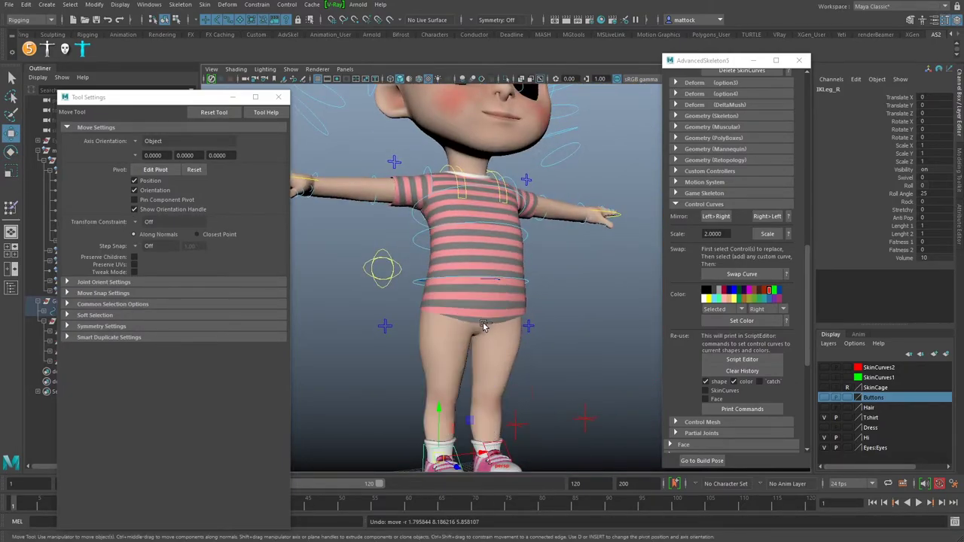
- Bend the character's right elbow by rotating the FKElbow_R control
middle_click_drag(490, 283, 537, 326, "alt")
left_click_drag(537, 327, 501, 342, "alt")
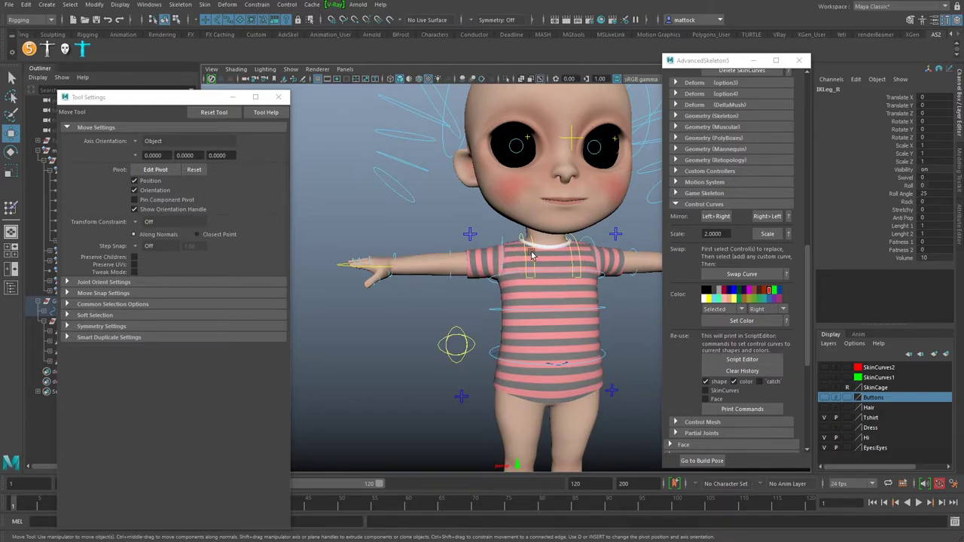
left_click_drag(514, 254, 576, 297, "alt")
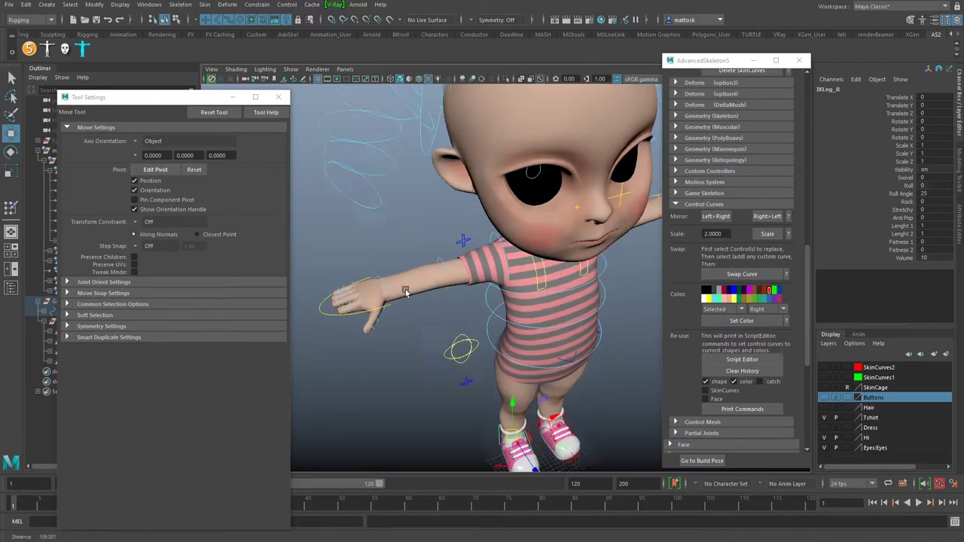
right_click_drag(383, 284, 523, 284, "alt")
left_click_drag(523, 284, 507, 253, "alt")
left_click(491, 242)
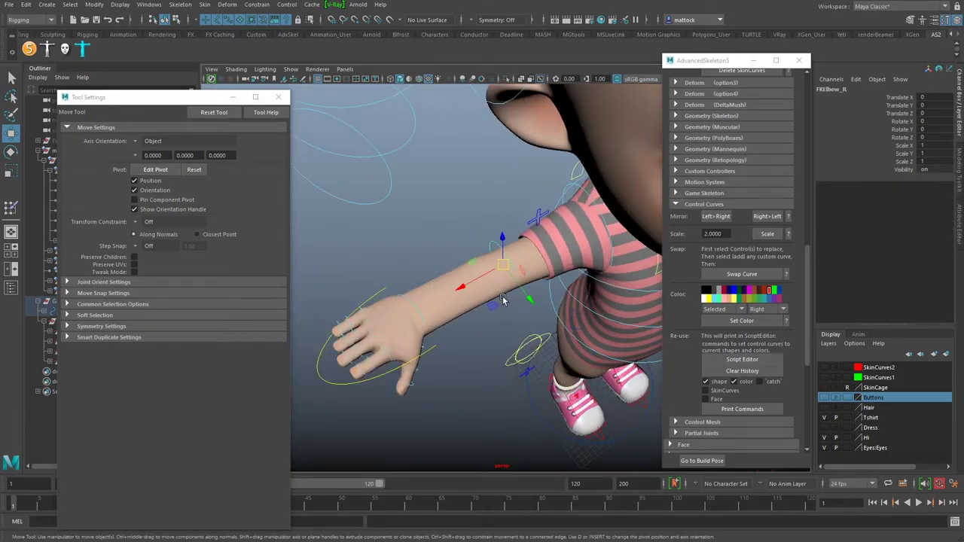
key("e")
left_click_drag(503, 299, 545, 267)
- Paint extra Elbow_R weight around the body mesh's right elbow using the Add operation at value 0.3981 and opacity 0.4757
left_click_drag(530, 315, 497, 308, "alt")
left_click(474, 315)
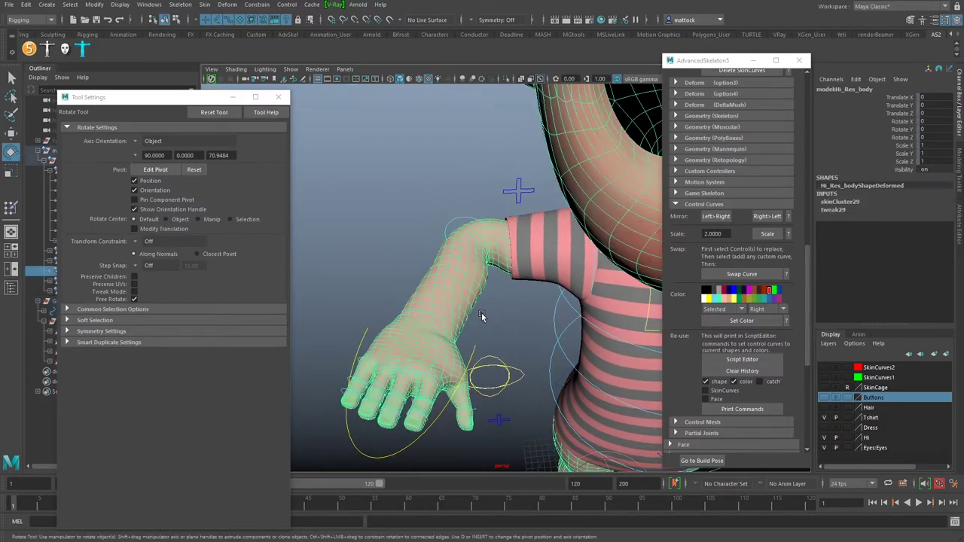
key("y")
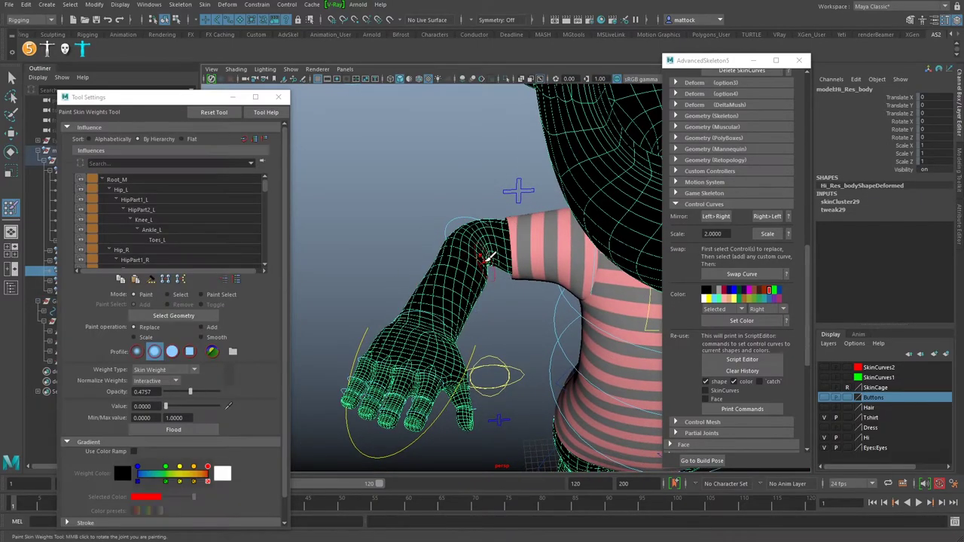
left_click_drag(265, 186, 268, 235)
left_click(198, 219)
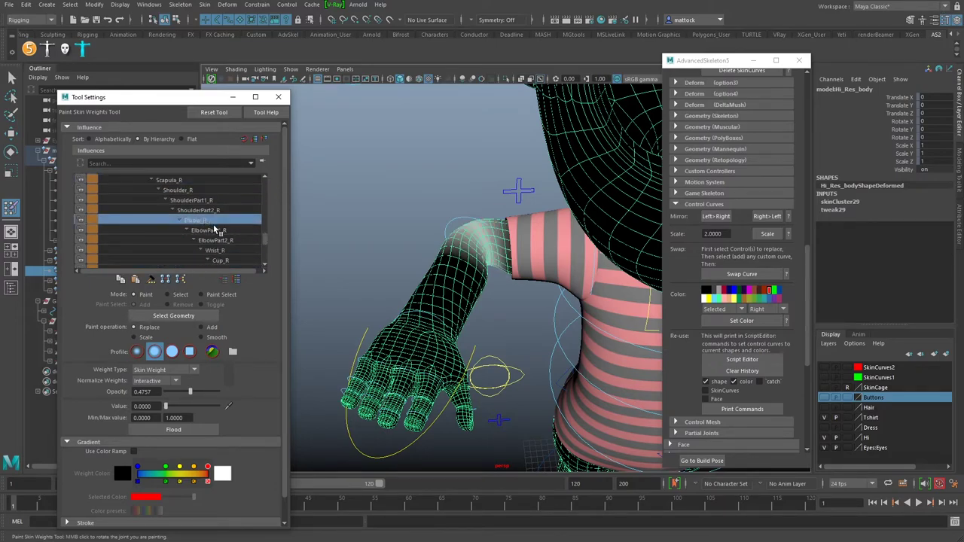
left_click_drag(413, 241, 415, 260, "alt")
right_click_drag(415, 259, 468, 256, "alt")
mouse_move(469, 256)
left_mouse_down("alt")
mouse_move(445, 258)
mouse_move(456, 253)
left_mouse_up("alt")
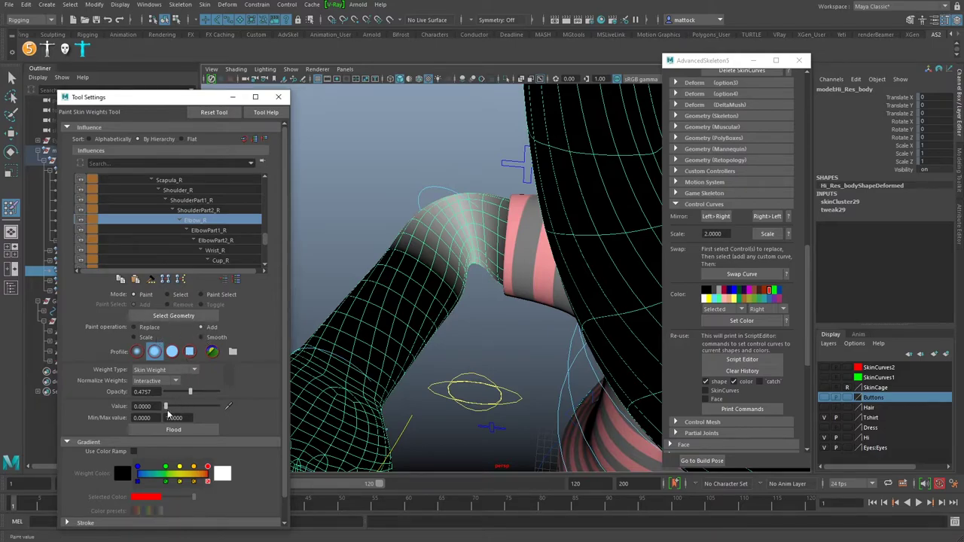
mouse_move(431, 268)
left_mouse_down("alt")
mouse_move(454, 251)
mouse_move(458, 266)
mouse_move(441, 244)
mouse_move(468, 314)
left_mouse_up("alt")
mouse_move(468, 313)
left_mouse_down("alt")
mouse_move(457, 218)
mouse_move(448, 241)
mouse_move(458, 290)
mouse_move(512, 243)
left_mouse_up("alt")
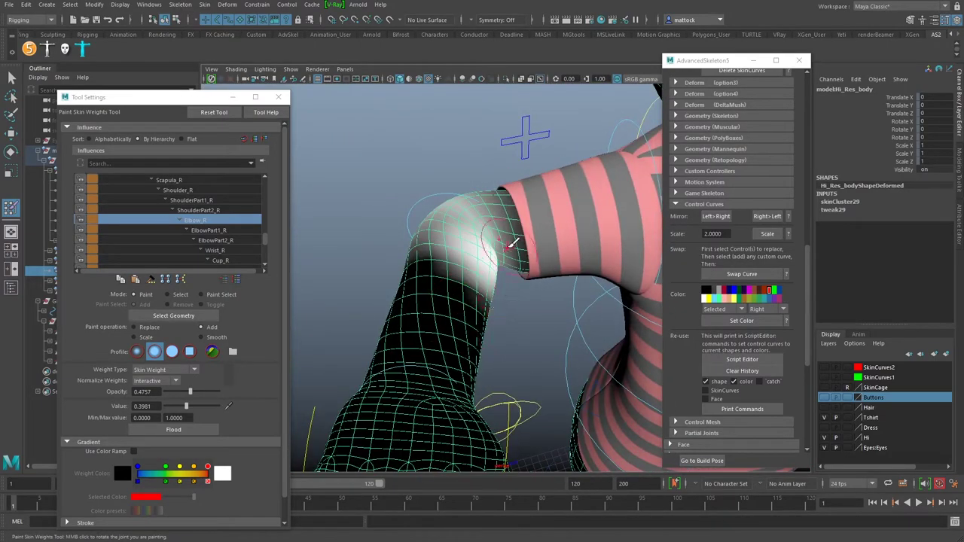
- Add ShoulderPart2_R weight to the right upper arm beside the sleeve and smooth it around the elbow
left_click(210, 211)
mouse_move(527, 263)
left_mouse_down("alt")
mouse_move(520, 273)
mouse_move(506, 254)
left_mouse_up("alt")
left_click_drag(527, 296, 519, 210, "alt")
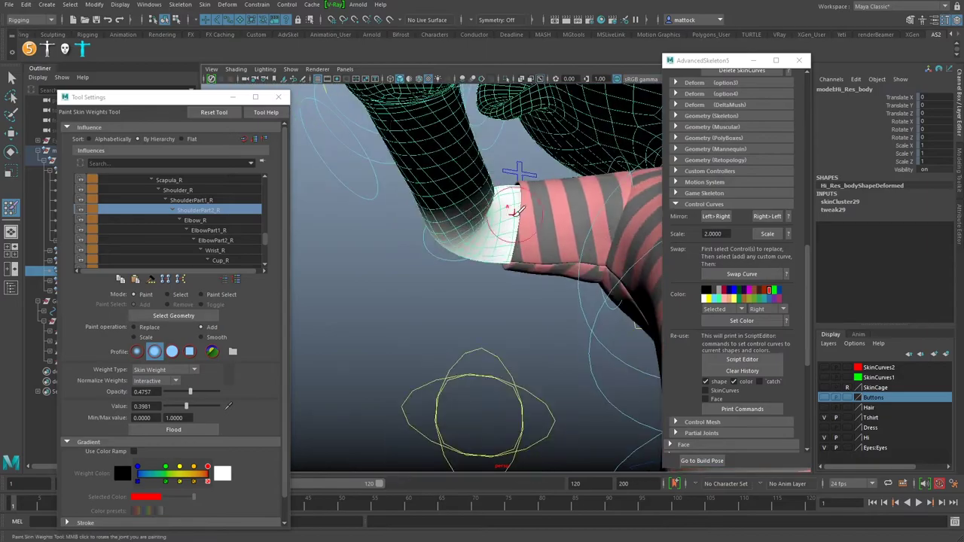
mouse_move(497, 245)
left_mouse_down("alt")
mouse_move(486, 249)
mouse_move(519, 273)
mouse_move(494, 258)
left_mouse_up("alt")
left_click(223, 338)
left_click_drag(520, 309, 503, 276, "alt")
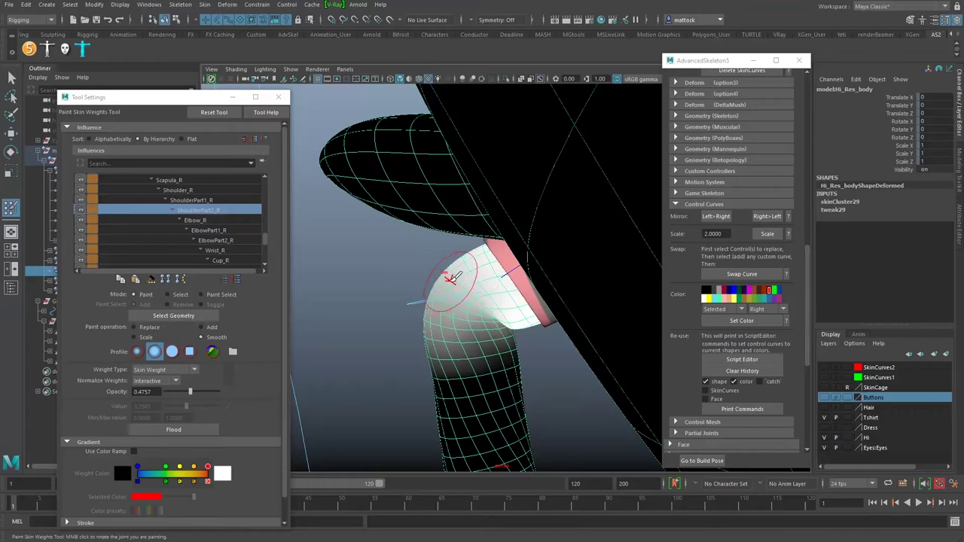
mouse_move(447, 296)
left_mouse_down("alt")
mouse_move(475, 256)
mouse_move(452, 271)
mouse_move(450, 239)
mouse_move(444, 255)
left_mouse_up("alt")
- Leave Paint Skin Weights, rotate the elbow to check its deformation, and return the rig to its build pose
left_click(11, 78)
left_click_drag(444, 254, 477, 246, "alt")
key("e")
left_click_drag(498, 303, 550, 292)
left_click(552, 247)
left_click_drag(552, 248, 514, 307, "alt")
left_click(559, 218)
left_click(700, 460)
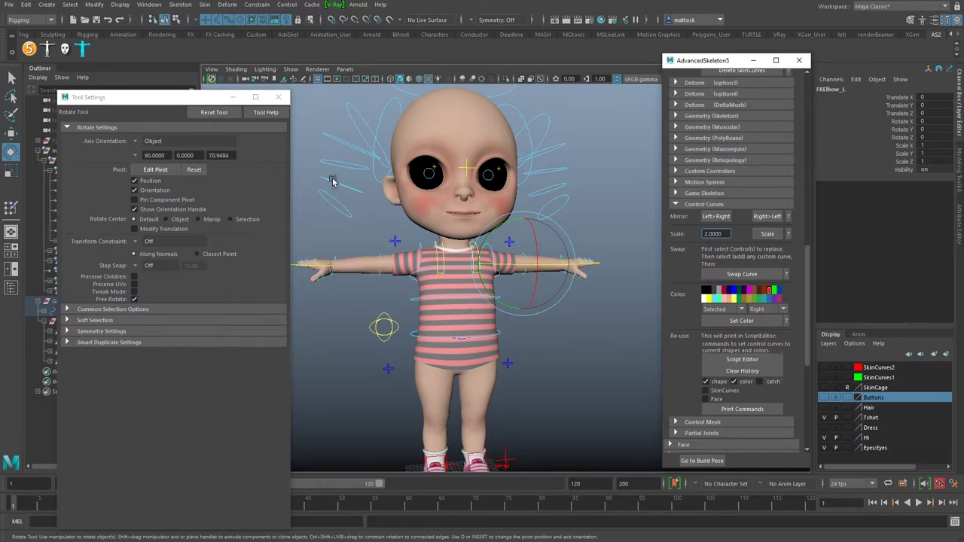
- Tilt the head back by rotating the FKHead_M control to about -21 in Z
key("q")
left_click(557, 312)
left_click_drag(522, 245, 444, 263, "alt")
right_click_drag(445, 264, 474, 251, "alt")
left_click_drag(421, 247, 459, 252, "alt")
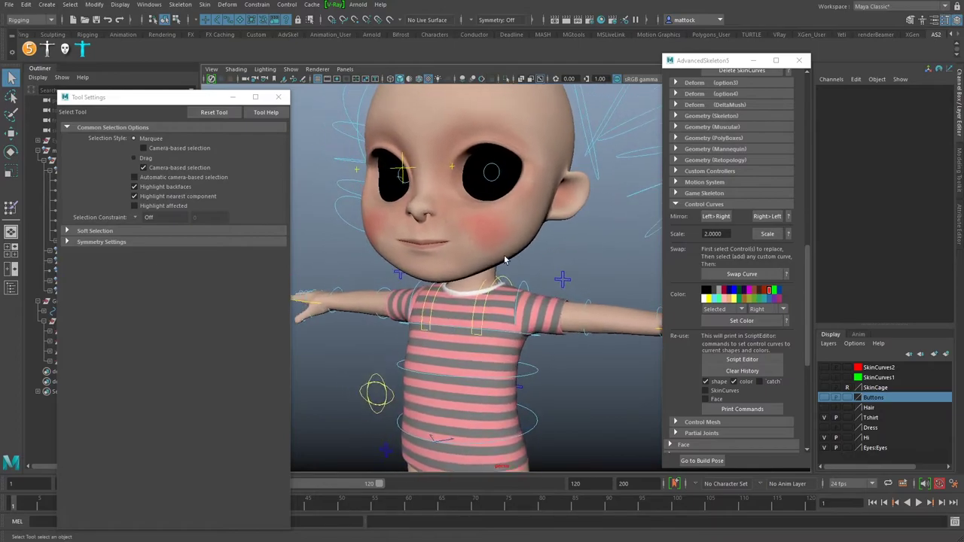
left_click(486, 254)
left_click_drag(516, 262, 544, 124, "alt")
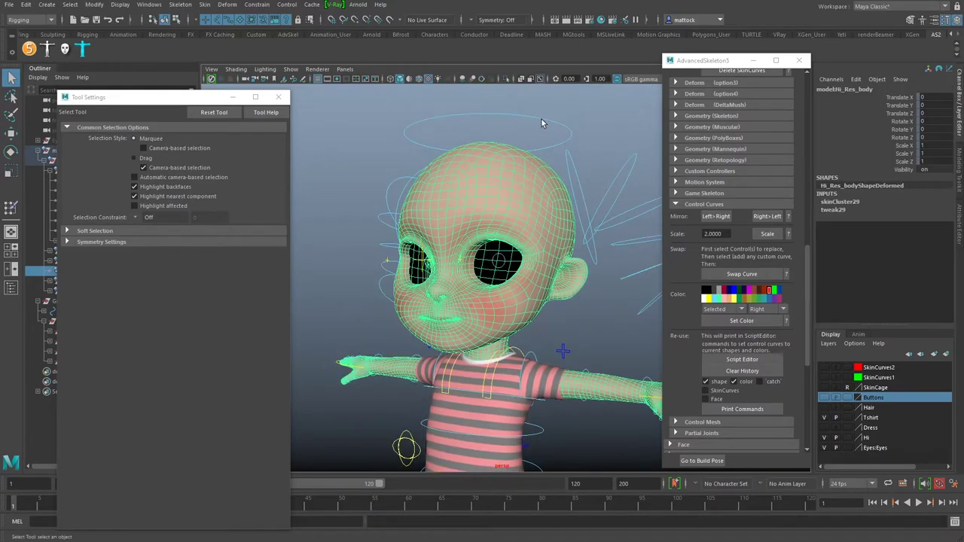
left_click(448, 140)
key("e")
left_click_drag(467, 279, 465, 283)
middle_click_drag(446, 323, 451, 277, "alt")
mouse_move(488, 239)
left_mouse_down()
mouse_move(469, 230)
mouse_move(475, 238)
left_mouse_up()
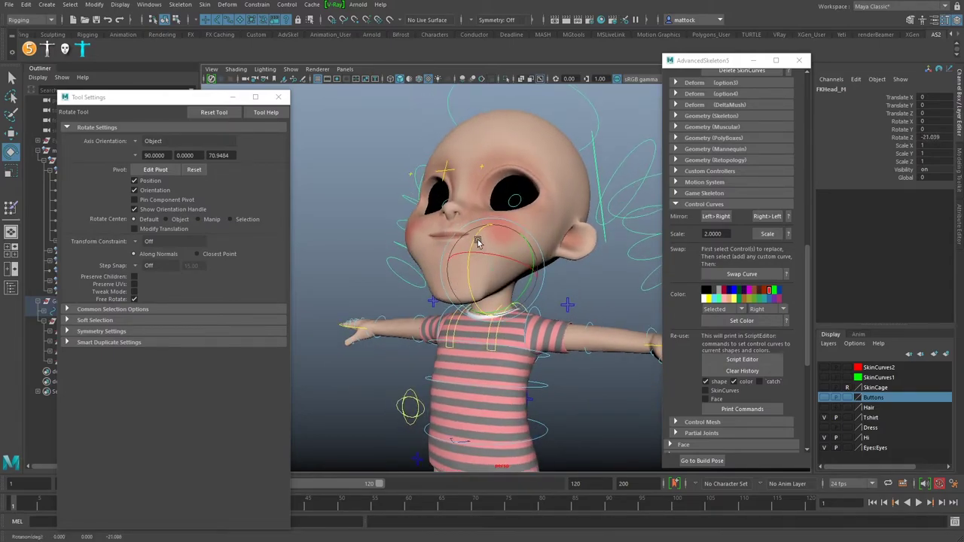
- Show the body mesh's Head_M influence in Paint Skin Weights and examine the weighting around the jaw, chin and neck
mouse_move(490, 330)
left_mouse_down("alt")
mouse_move(555, 330)
mouse_move(486, 320)
left_mouse_up("alt")
right_click_drag(433, 293, 469, 284, "alt")
middle_click_drag(470, 283, 464, 305, "alt")
left_click(573, 245)
left_click_drag(517, 249, 464, 253, "alt")
key("y")
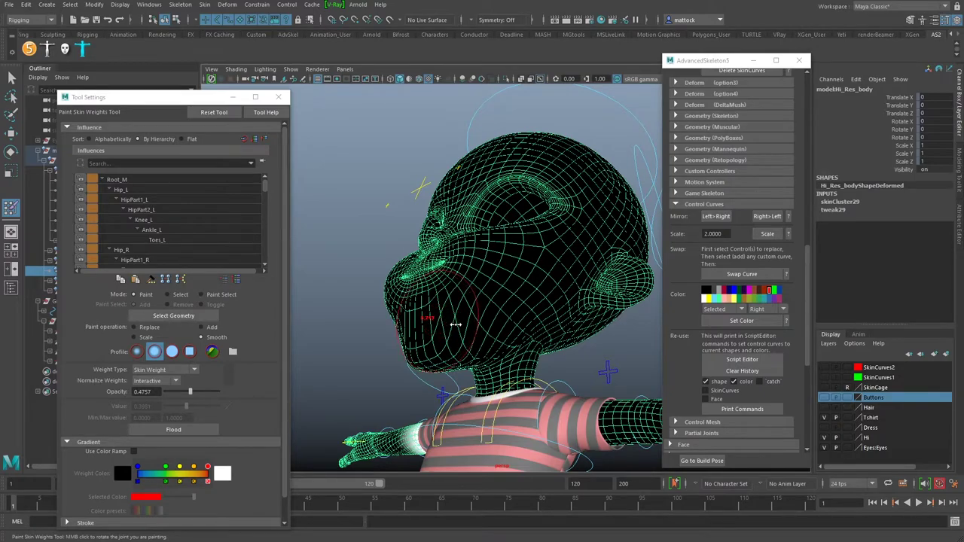
mouse_move(262, 190)
left_mouse_down()
mouse_move(269, 257)
mouse_move(266, 199)
left_mouse_up()
left_click(207, 226)
left_click_drag(428, 257, 487, 252, "alt")
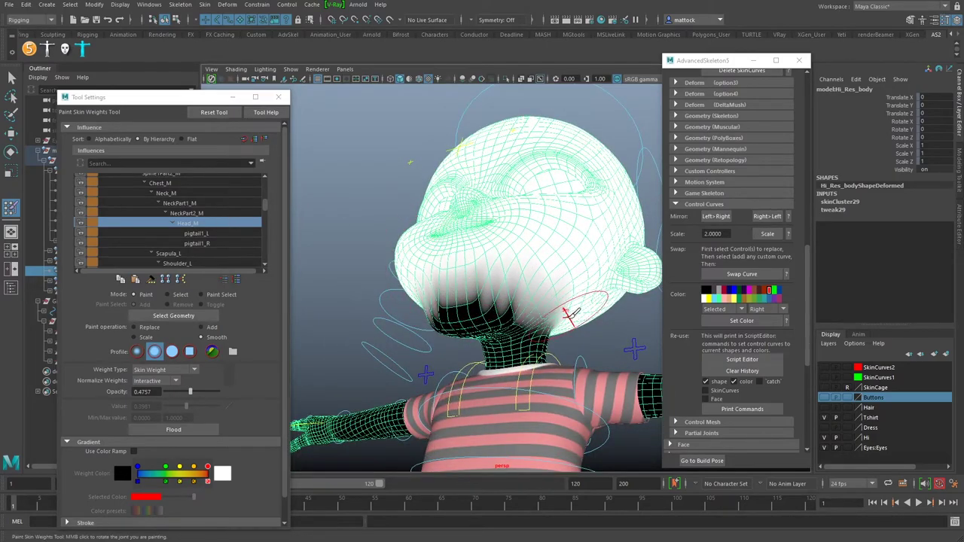
scroll(263, 211, "up", 3)
scroll(263, 207, "down", 5)
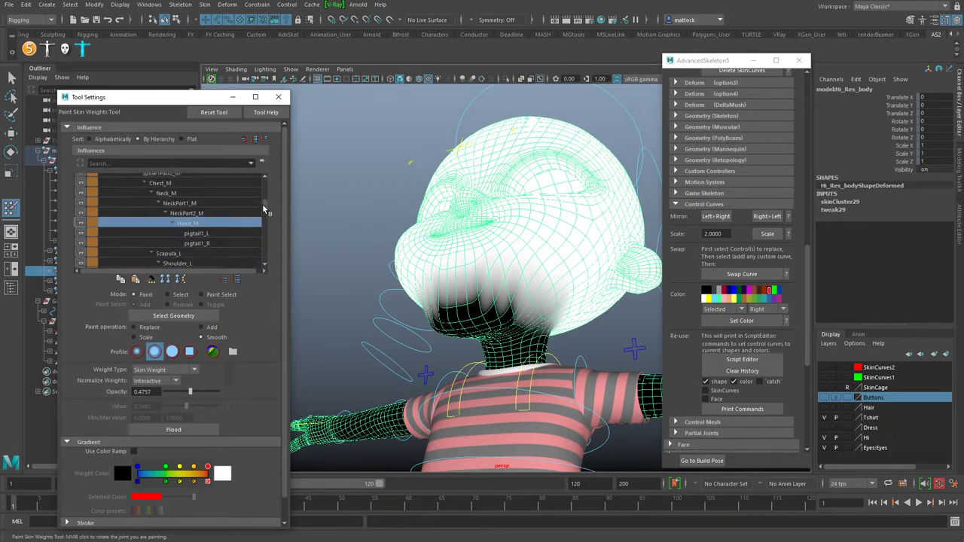
left_click_drag(262, 207, 263, 207)
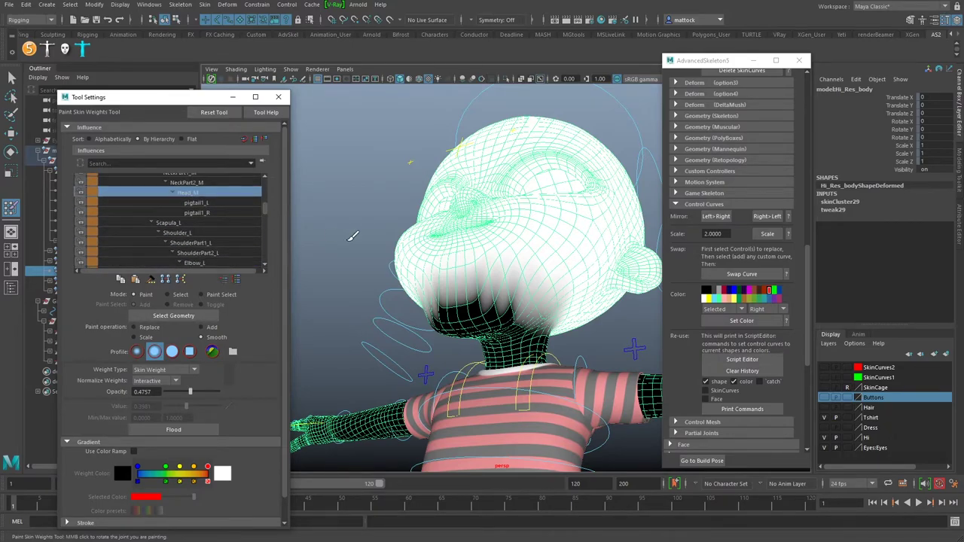
- Paint Head_M weight onto the underside of the jaw and chin using the Add operation
mouse_move(470, 305)
left_mouse_down("alt")
mouse_move(480, 305)
mouse_move(324, 309)
left_mouse_up("alt")
left_click(212, 327)
mouse_move(437, 292)
left_mouse_down("alt")
mouse_move(471, 301)
mouse_move(452, 293)
mouse_move(412, 301)
mouse_move(441, 317)
mouse_move(459, 302)
mouse_move(440, 294)
mouse_move(486, 287)
mouse_move(507, 312)
left_mouse_up("alt")
mouse_move(463, 348)
left_mouse_down()
mouse_move(452, 360)
mouse_move(474, 318)
mouse_move(465, 286)
mouse_move(502, 276)
mouse_move(485, 318)
mouse_move(461, 331)
mouse_move(533, 305)
left_mouse_up()
left_click_drag(452, 301, 468, 324, "alt")
- Smooth the Head_M weights at the neck, flood them with Smooth at opacity 0.4757, and leave Paint Skin Weights
left_click(214, 338)
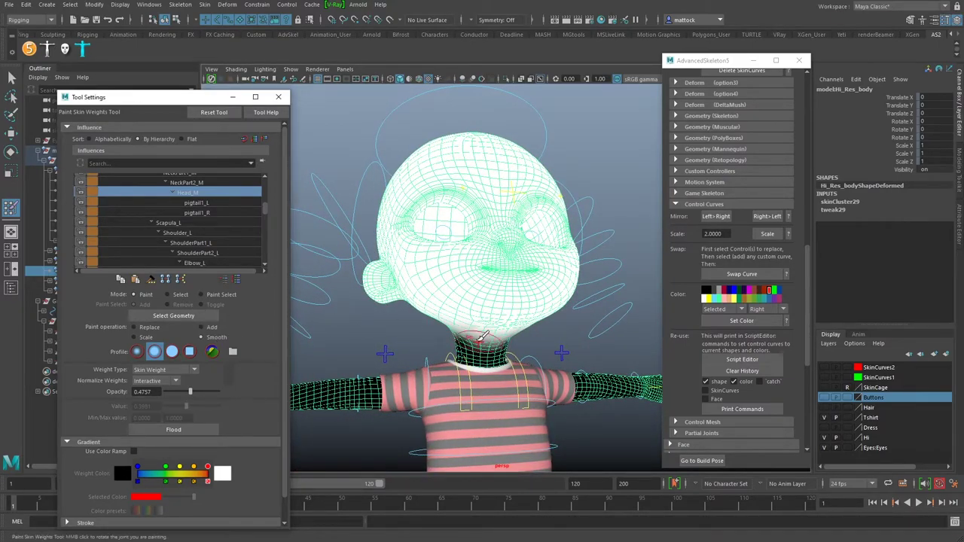
left_click(187, 431)
key("q")
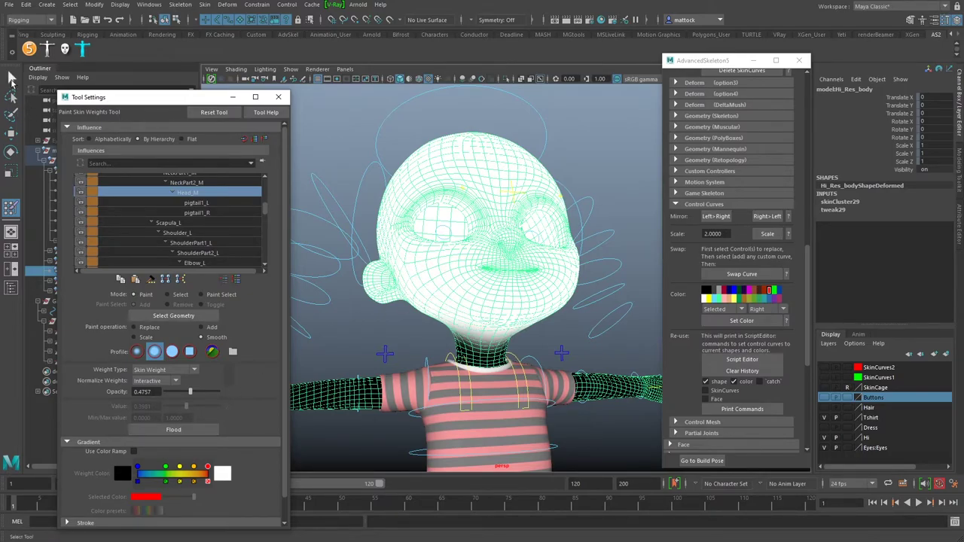
- Inspect the neck and T-shirt collar area in wireframe display, with the body mesh deselected
right_click_drag(407, 350, 474, 433, "alt")
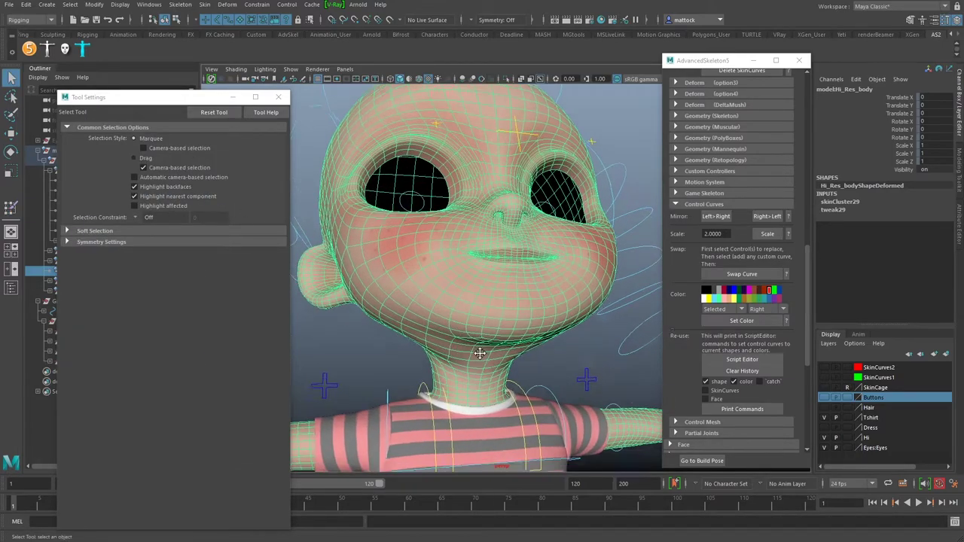
middle_click_drag(474, 433, 488, 329, "alt")
left_click_drag(489, 328, 493, 311, "alt")
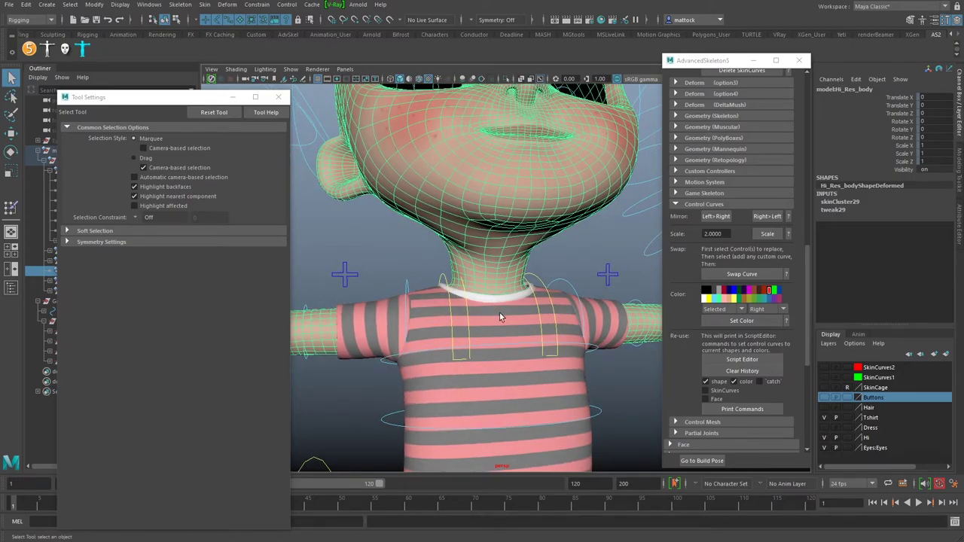
key("4")
right_click_drag(500, 320, 547, 321, "alt")
left_click_drag(546, 321, 485, 305, "alt")
middle_click_drag(485, 305, 482, 326, "alt")
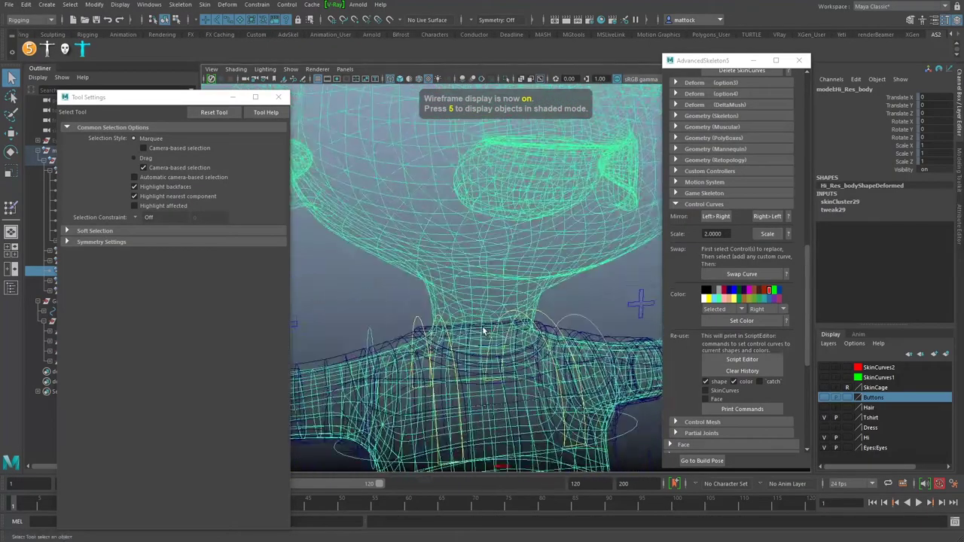
left_click_drag(483, 325, 550, 288, "alt")
left_click_drag(515, 218, 465, 285, "alt")
left_click_drag(474, 339, 465, 317, "alt")
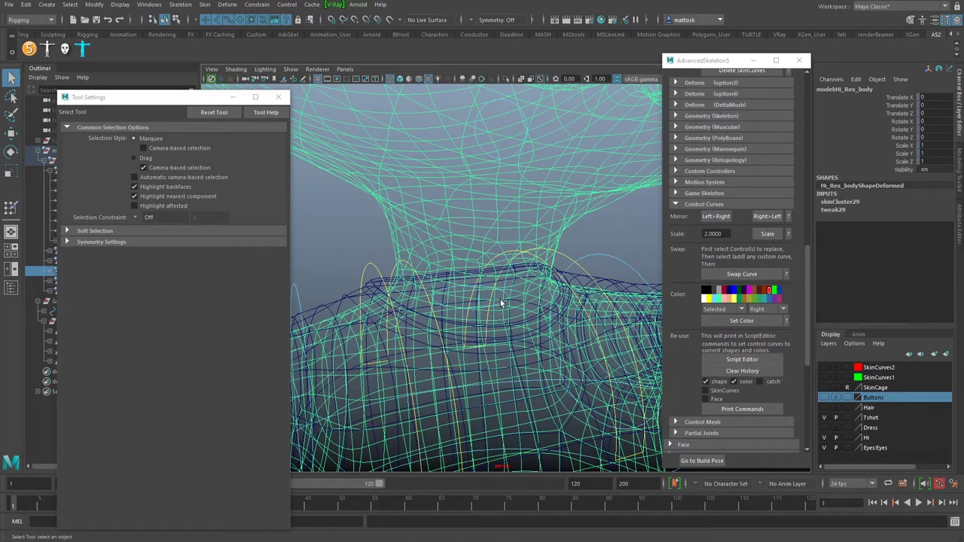
left_click(532, 278)
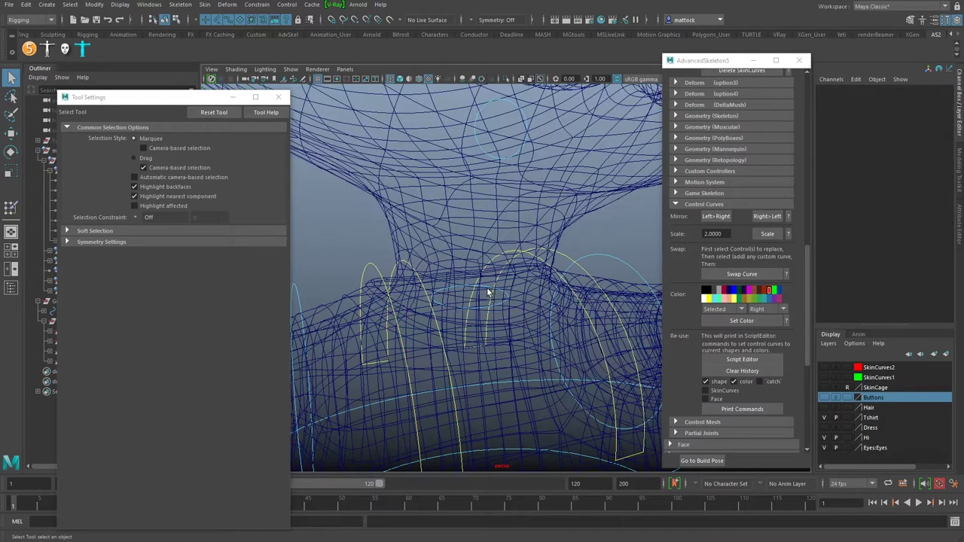
- Test-rotate the FKNeck_M control in wireframe display, undo the rotation and deselect the control
left_click(486, 290)
right_click_drag(497, 284, 509, 301, "alt")
left_click(462, 296)
left_click_drag(466, 296, 580, 264, "alt")
right_click_drag(580, 264, 454, 253, "alt")
key("r")
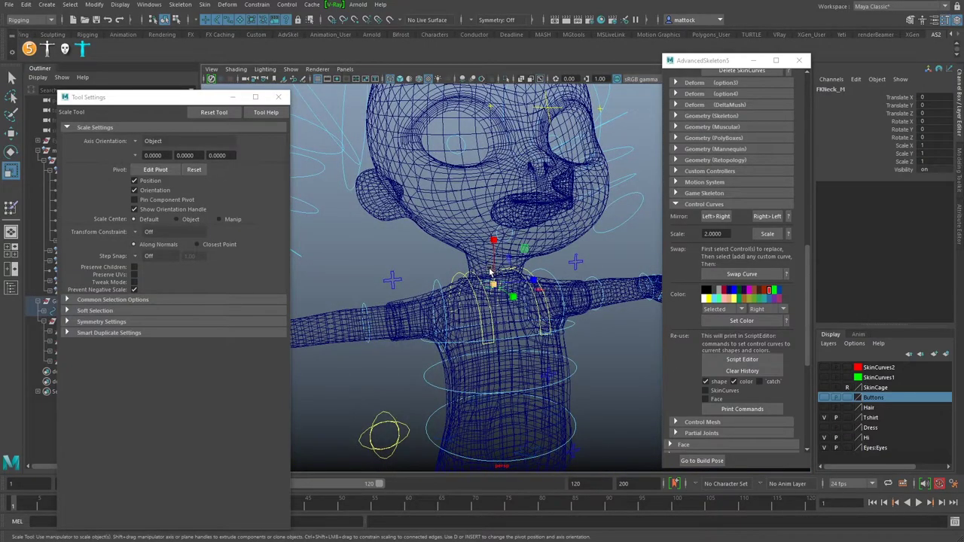
key("e")
mouse_move(489, 271)
left_mouse_down()
mouse_move(461, 275)
mouse_move(502, 265)
left_mouse_up()
key("ctrl+z")
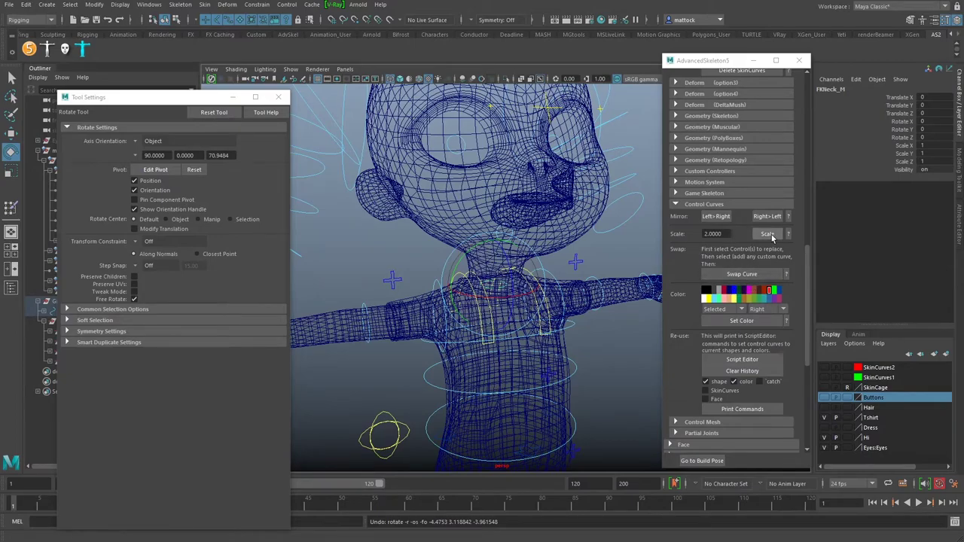
key("w")
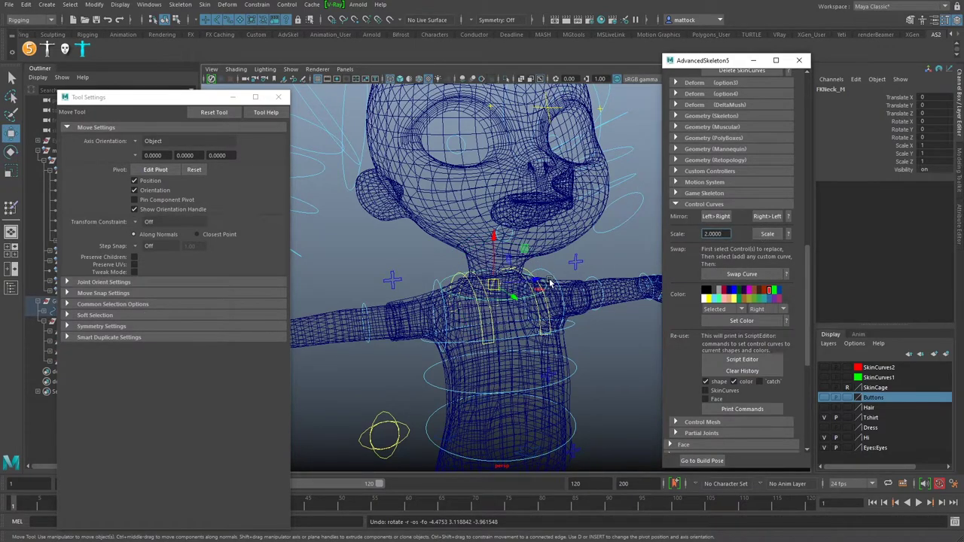
left_click(600, 262)
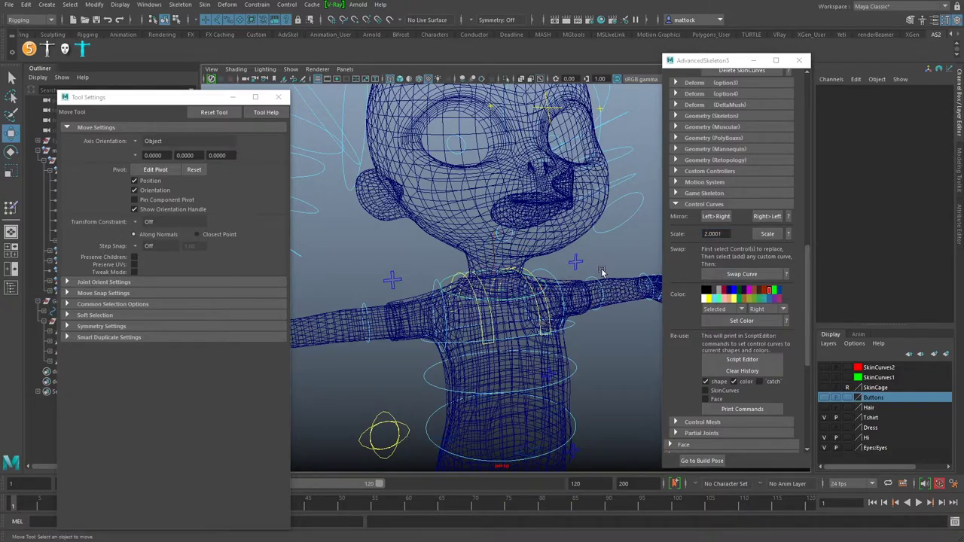
- Switch to textured shading, test the neck deformation by rotating FKNeck_M, and return the rig to its build pose
key("6")
left_click_drag(575, 271, 520, 287, "alt")
left_click(513, 292)
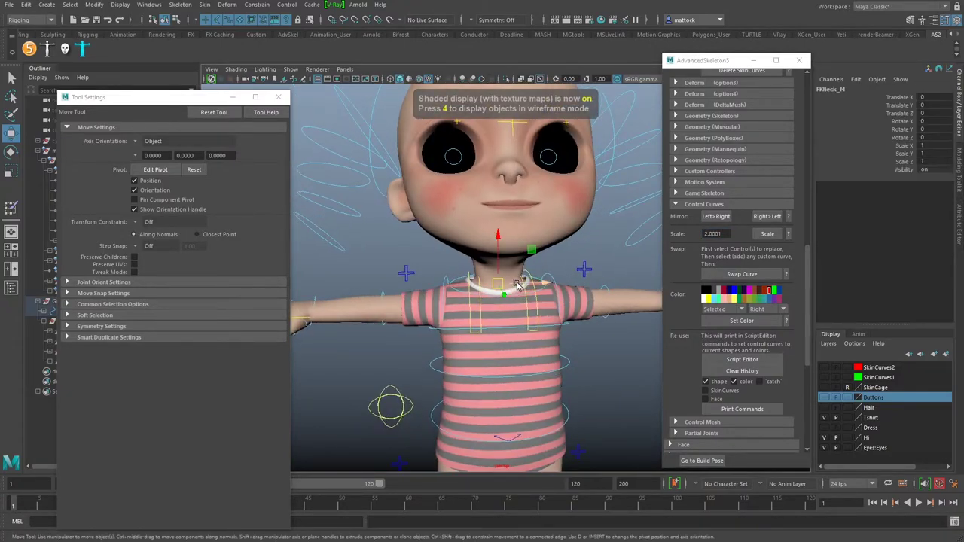
key("e")
left_click_drag(476, 247, 513, 284)
key("ctrl+z")
right_click_drag(574, 267, 463, 281, "alt")
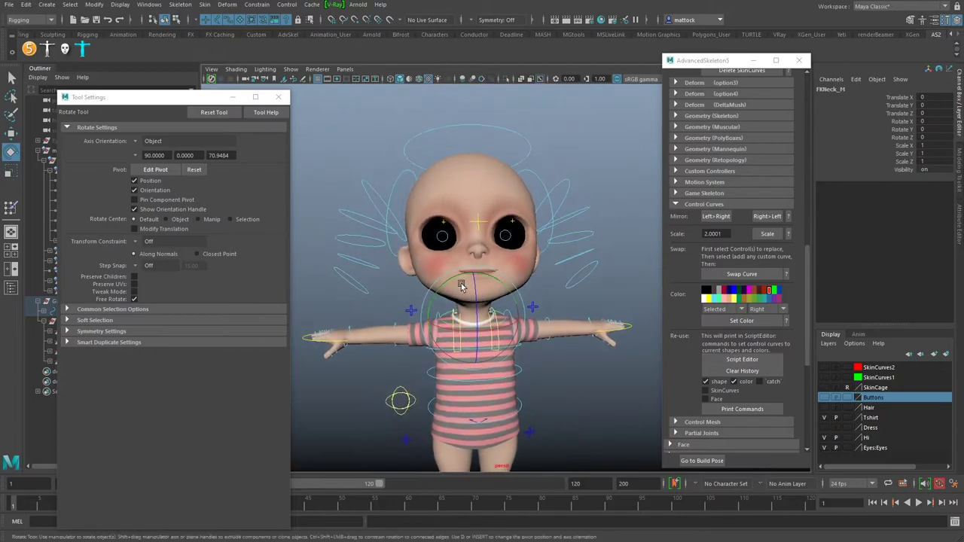
left_click_drag(462, 282, 384, 316, "alt")
left_click(699, 461)
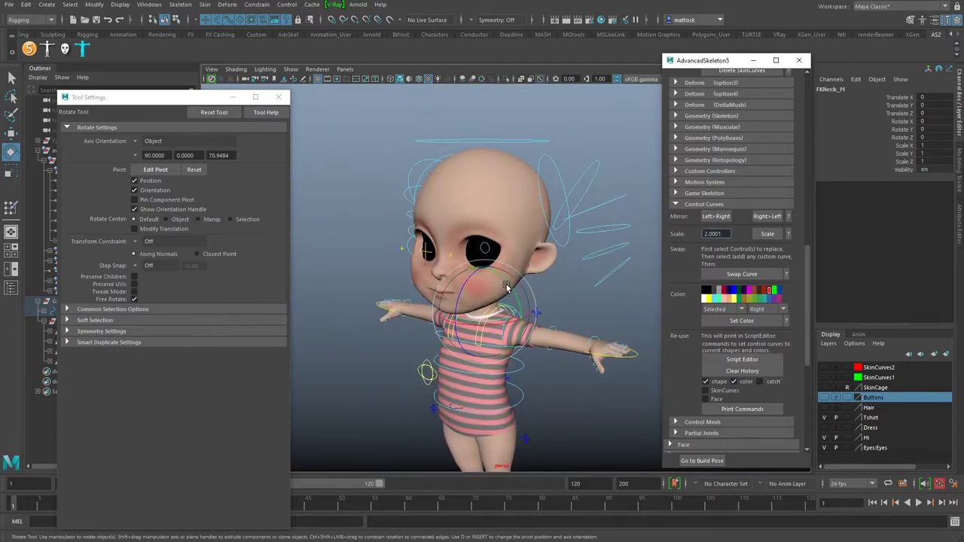
- Inspect the shaded character from several angles, checking the head, T-shirt, arms and legs
left_click_drag(505, 292, 607, 299, "alt")
right_click_drag(459, 316, 558, 313, "alt")
right_click_drag(622, 286, 511, 272, "alt")
middle_click_drag(535, 295, 514, 261, "alt")
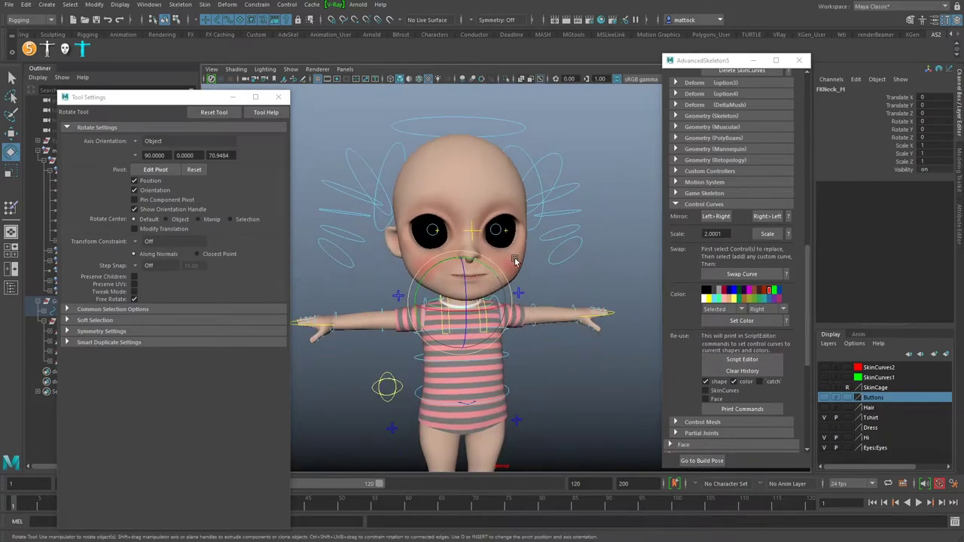
scroll(533, 354, "down", 3)
middle_click_drag(522, 395, 495, 361, "alt")
right_click_drag(495, 362, 527, 318, "alt")
middle_click_drag(527, 318, 544, 362, "alt")
left_click_drag(544, 361, 534, 345, "alt")
scroll(533, 345, "down", 3)
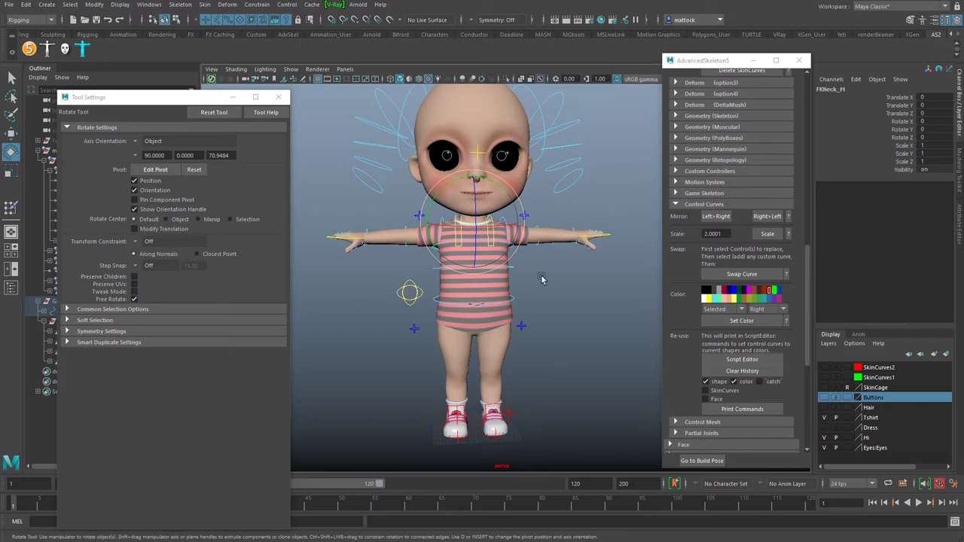
right_click_drag(525, 287, 544, 306, "alt")
middle_click_drag(544, 306, 553, 361, "alt")
left_click_drag(553, 361, 553, 340, "alt")
middle_click_drag(588, 337, 550, 315, "alt")
left_click_drag(551, 315, 551, 315, "alt")
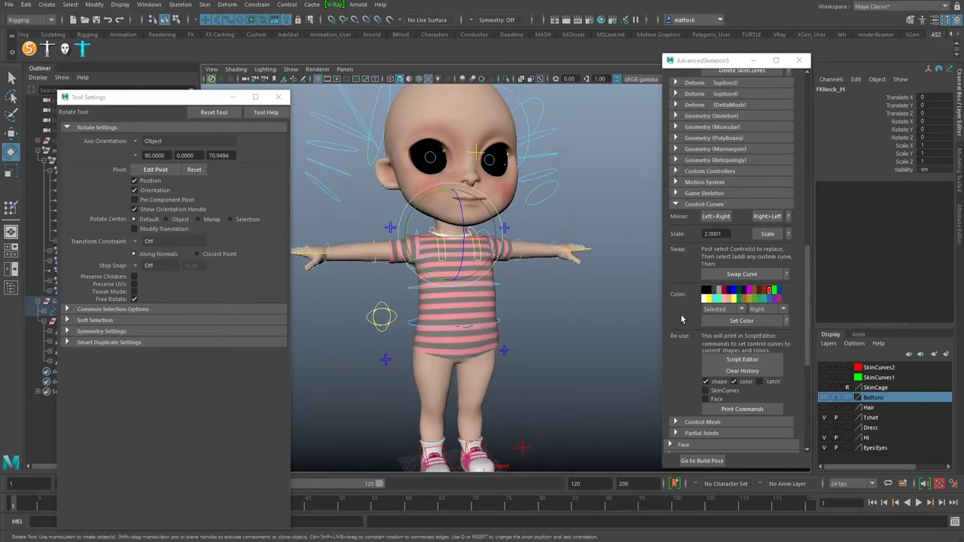
- Show the Dress layer and test the torso deformation with the FKSpine1_M control, undoing the rotations
left_click(824, 427)
left_click_drag(555, 330, 574, 361, "alt")
key("ctrl+z")
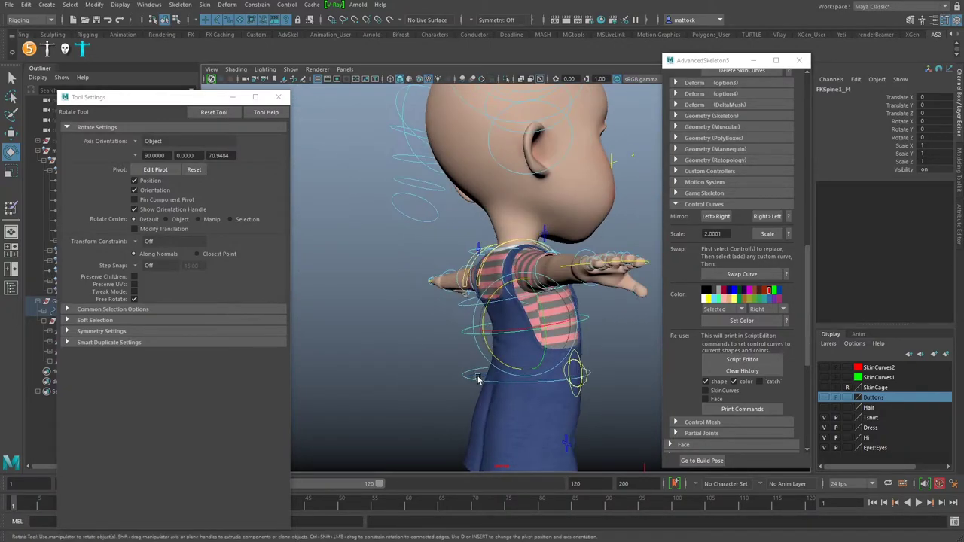
middle_click_drag(479, 383, 473, 392)
left_click_drag(472, 393, 583, 344, "alt")
left_click_drag(530, 365, 435, 329, "alt")
key("ctrl+z")
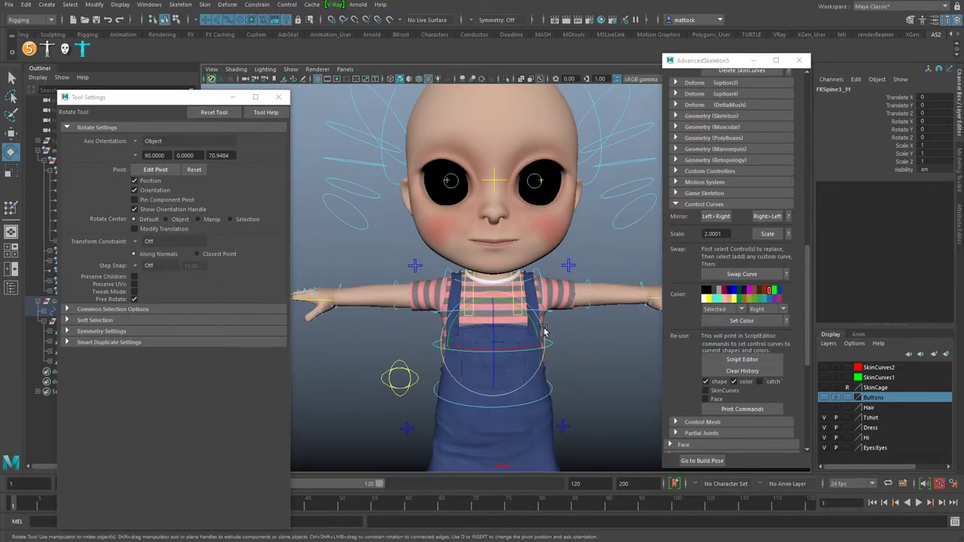
- Show the Hair layer and test-rotate the lower FK control of the left pigtail, undoing each rotation
left_click(823, 407)
left_click_drag(576, 226, 456, 184, "alt")
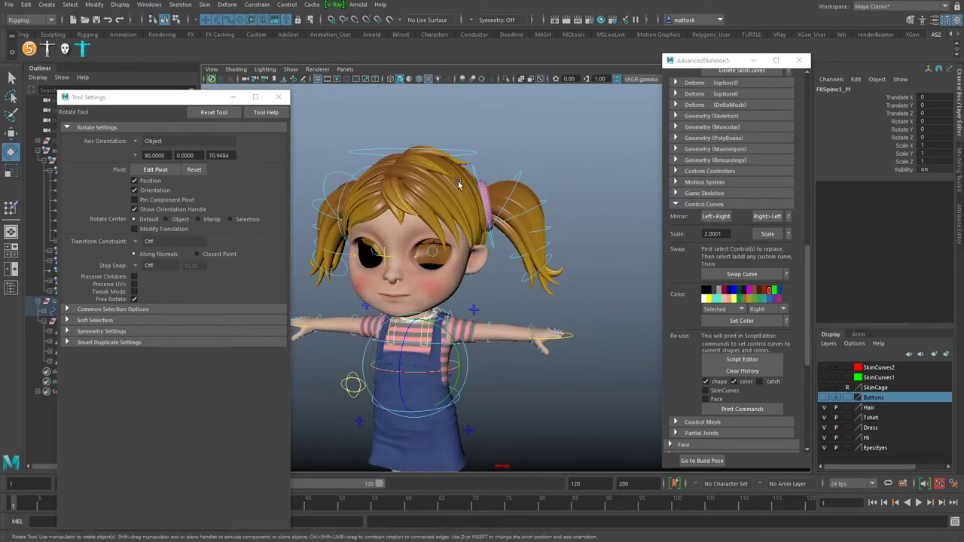
right_click_drag(408, 169, 549, 162, "alt")
left_click(552, 157)
key("q")
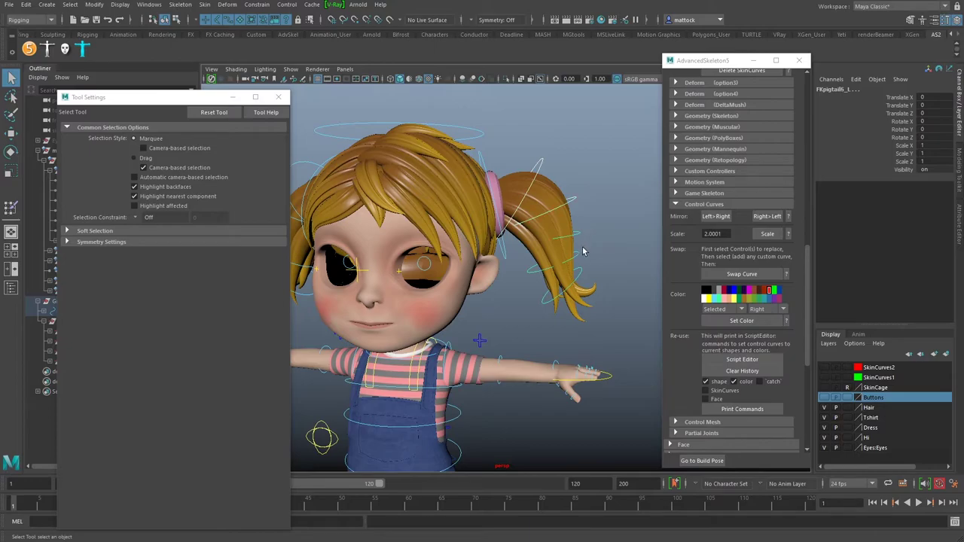
key("e")
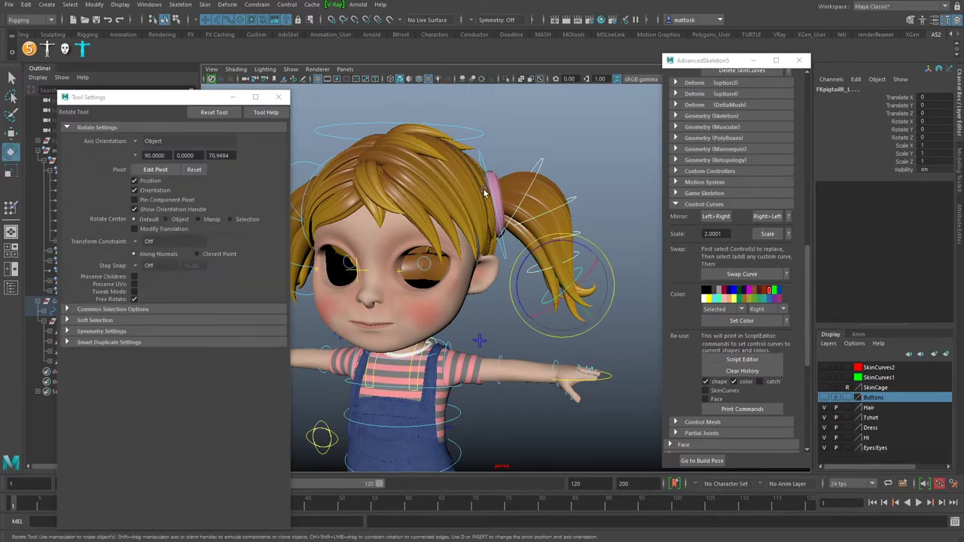
left_click_drag(517, 285, 490, 288)
key("ctrl+z")
mouse_move(552, 278)
left_mouse_down()
mouse_move(549, 292)
mouse_move(553, 282)
mouse_move(533, 278)
left_mouse_up()
key("ctrl+z")
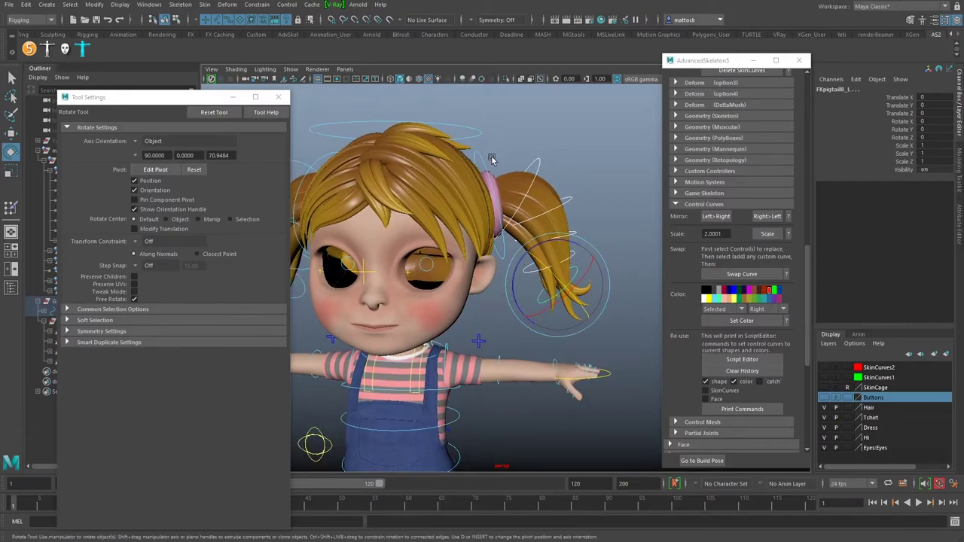
- Try rotating the control at the base of the left pigtail and undo the attempt
left_click(482, 160)
mouse_move(484, 161)
left_mouse_down("alt")
mouse_move(495, 167)
mouse_move(470, 165)
mouse_move(494, 166)
mouse_move(483, 177)
left_mouse_up("alt")
key("ctrl+z")
key("ctrl+z")
- Select the left pigtail's FK controls together, rotate them to about 26.58 in Z, and check the bent hair up close
left_click_drag(541, 226, 498, 236, "alt")
left_click_drag(524, 181, 575, 209)
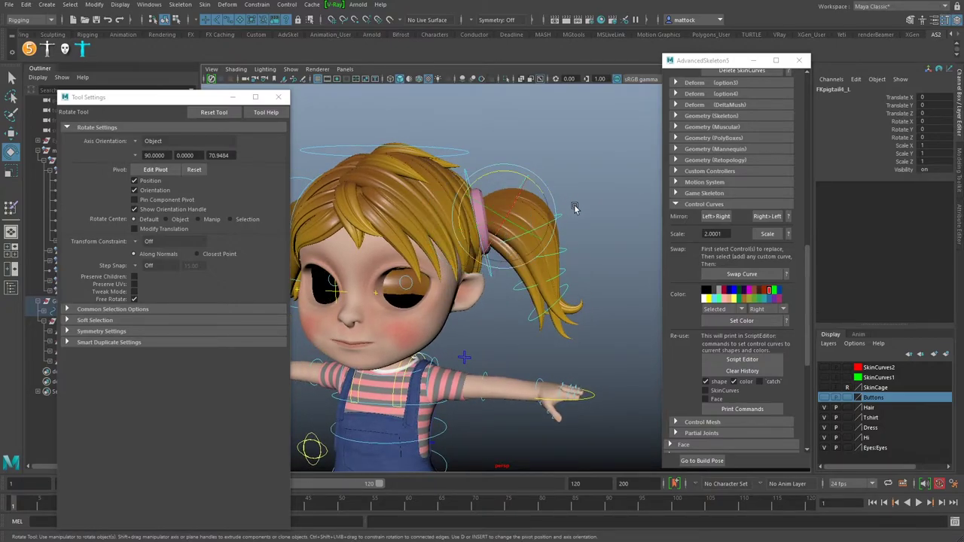
key("q")
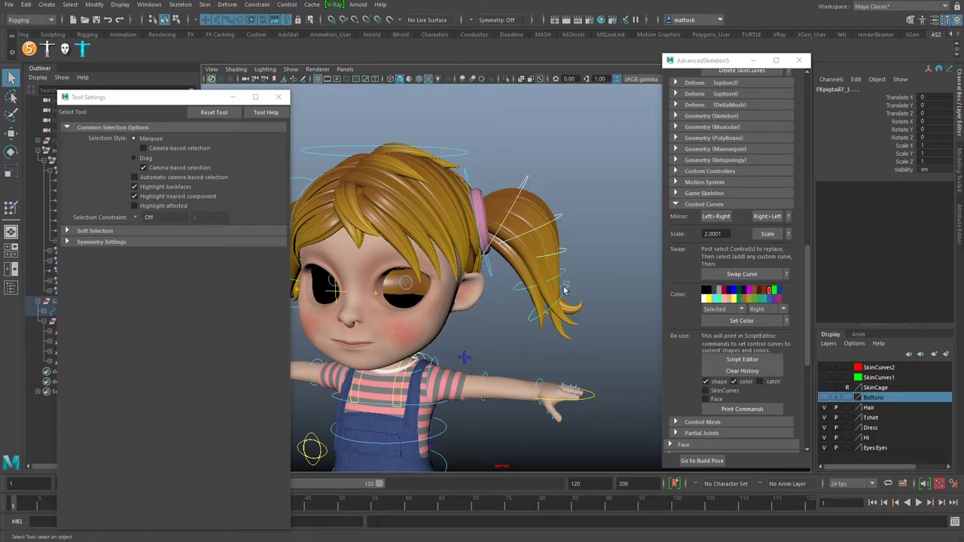
key("e")
left_click_drag(538, 260, 519, 269)
right_click_drag(465, 209, 580, 286, "alt")
left_click_drag(580, 287, 533, 295, "alt")
right_click_drag(533, 295, 570, 207, "alt")
middle_click_drag(520, 147, 472, 220, "alt")
left_click_drag(513, 224, 563, 208, "alt")
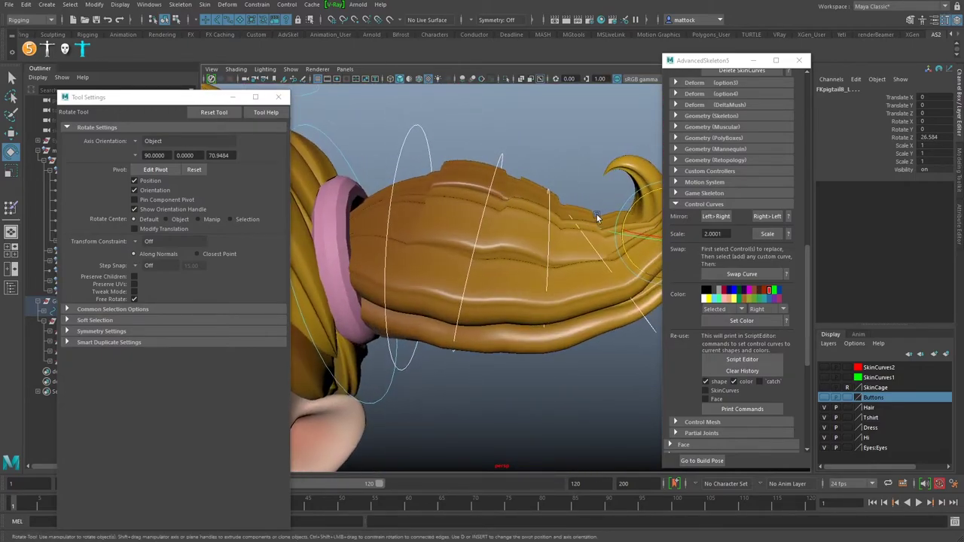
right_click_drag(563, 208, 493, 248, "alt")
left_click_drag(493, 248, 471, 219, "alt")
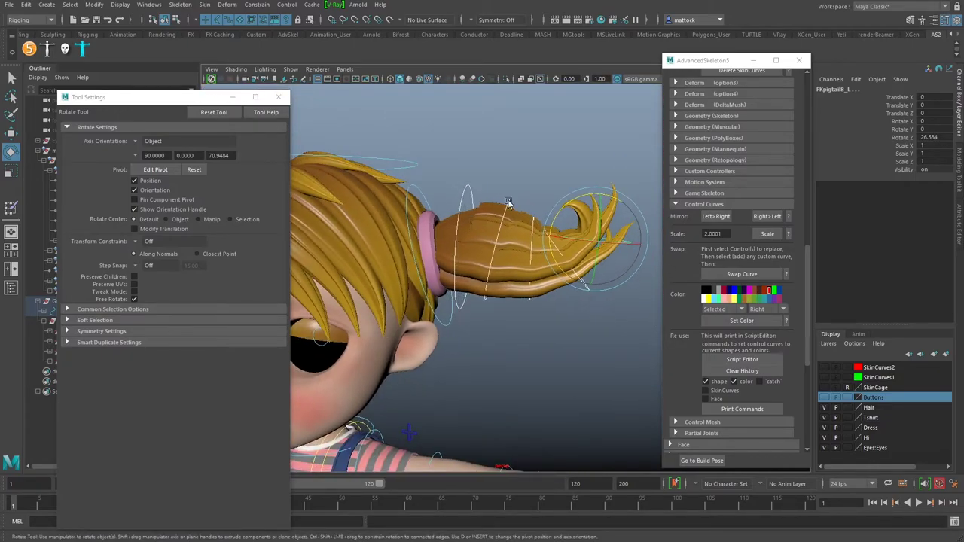
- Exclude curves from viewport selection and select all the hair meshes of the left pigtail
left_click_drag(190, 102, 169, 101)
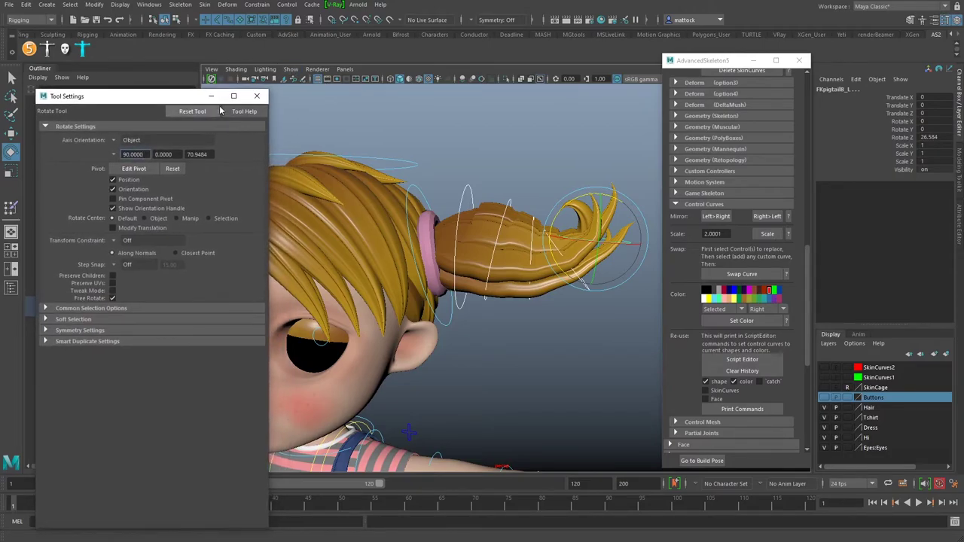
left_click(229, 24)
left_click_drag(508, 146, 536, 156, "alt")
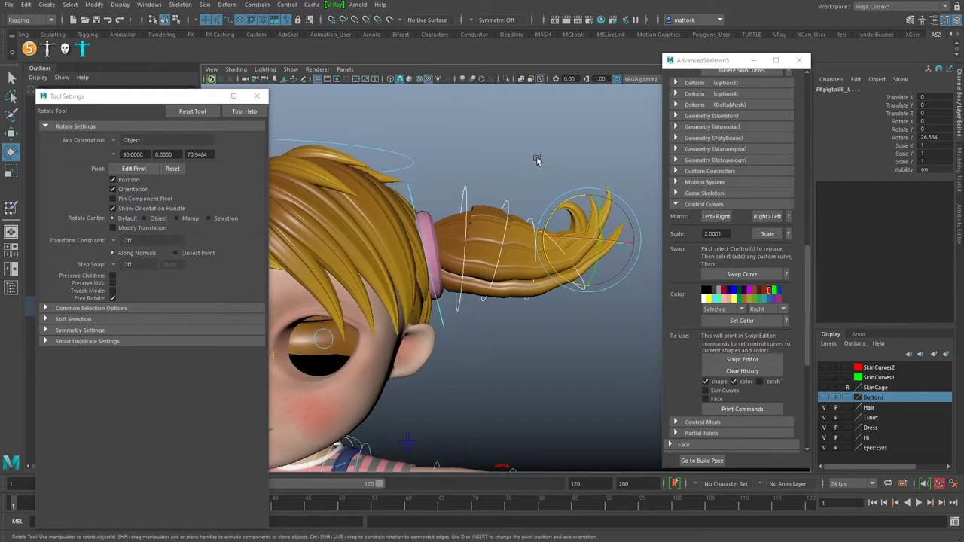
left_click(498, 226)
left_click_drag(442, 193, 639, 301)
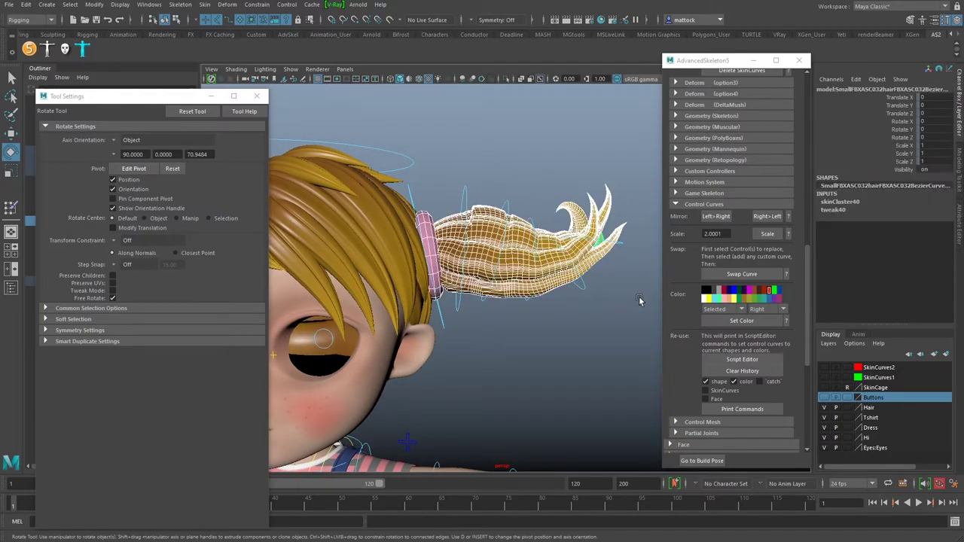
left_click_drag(505, 192, 465, 197, "alt")
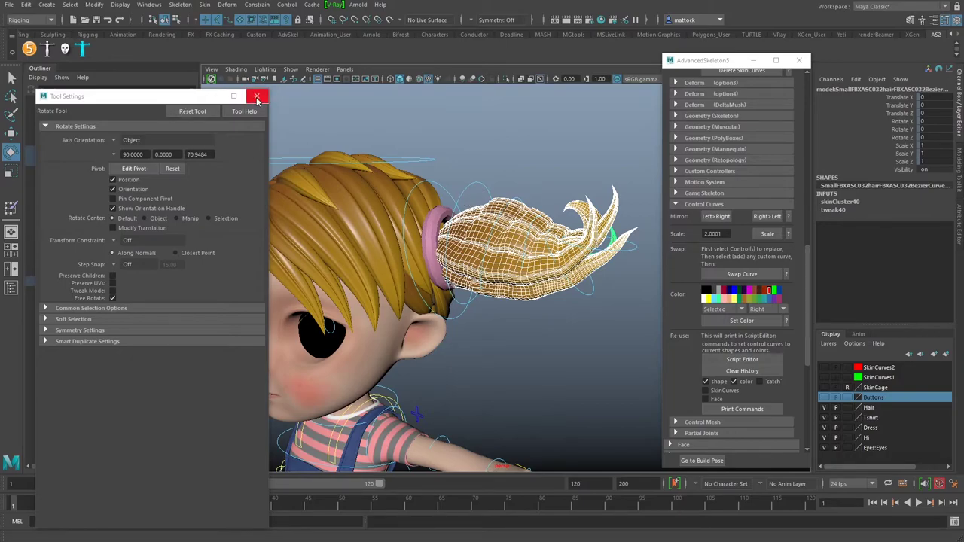
- Open the Paint Skin Weights settings for the left pigtail meshes and display the pigtail1_L influence
left_click(256, 97)
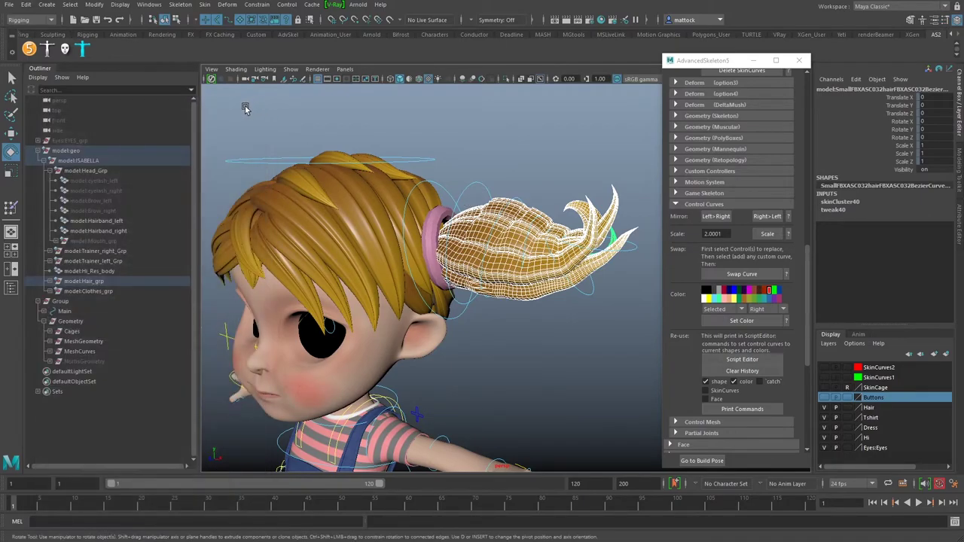
left_click(204, 5)
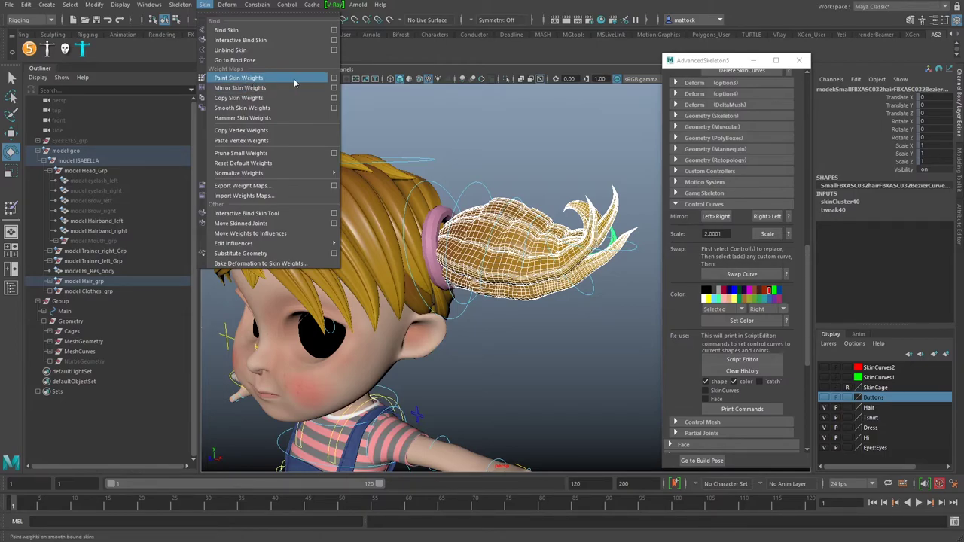
left_click(334, 77)
left_click_drag(515, 181, 540, 179, "alt")
middle_click_drag(502, 174, 523, 163, "alt")
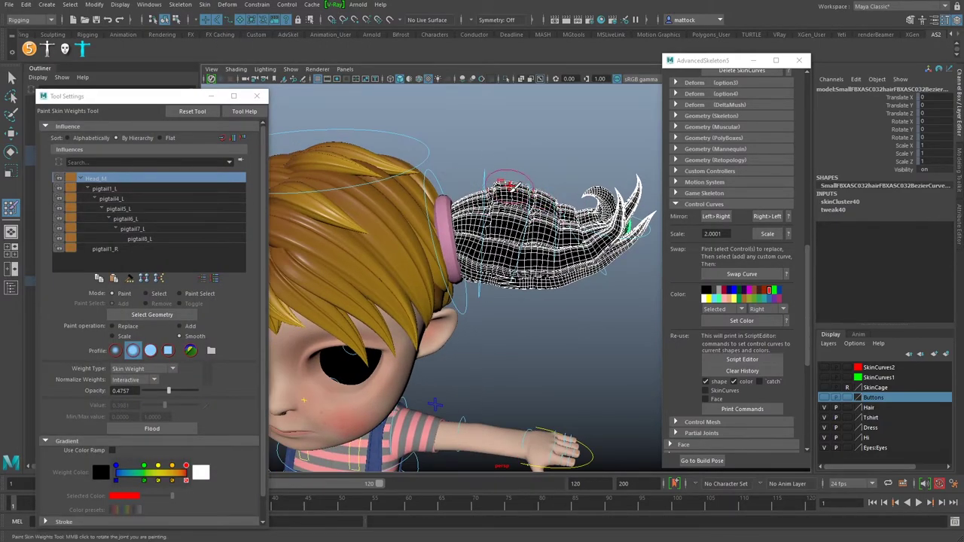
left_click(105, 192)
left_click_drag(527, 233, 506, 235, "alt")
right_click_drag(506, 235, 525, 228, "alt")
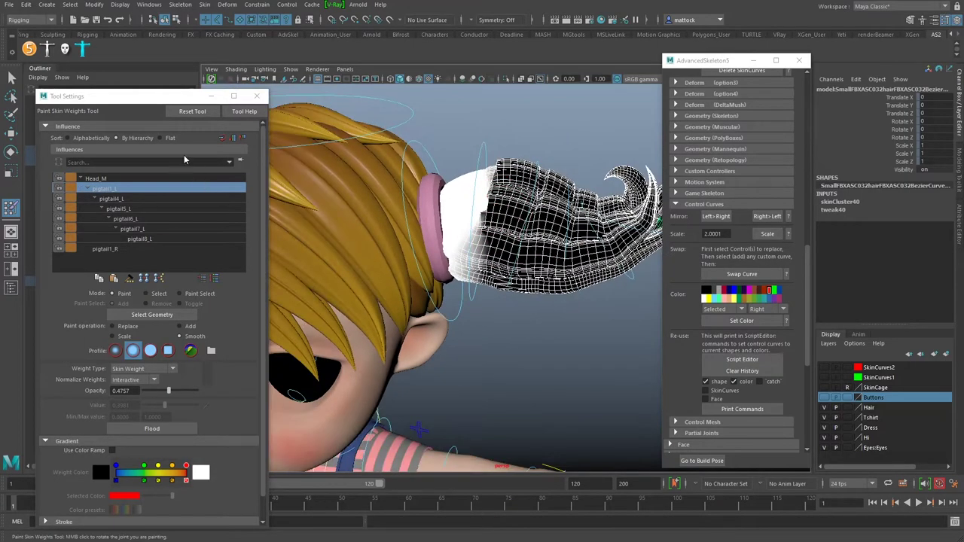
left_click_drag(145, 98, 154, 92)
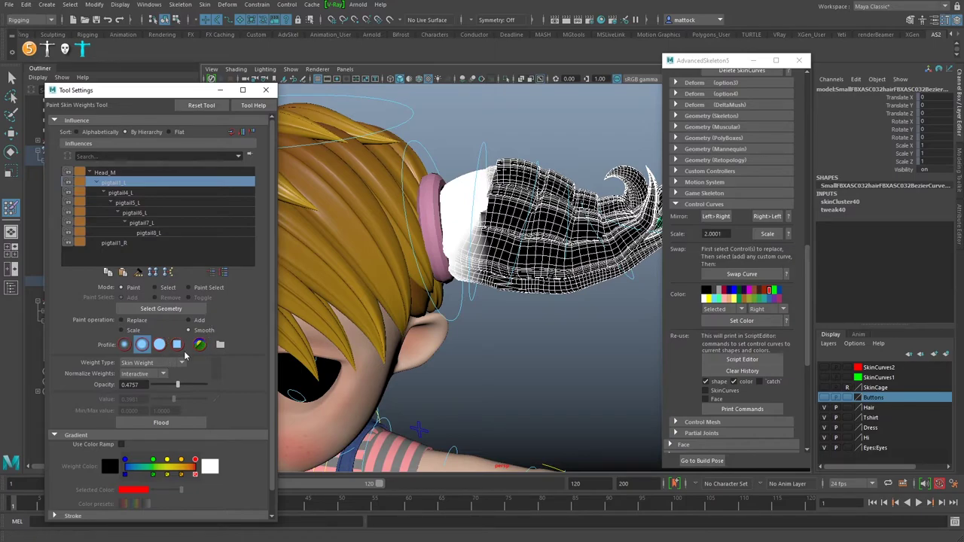
- Flood the pigtail1_L weights repeatedly with the Smooth operation at opacity 0.4757
left_click(169, 426)
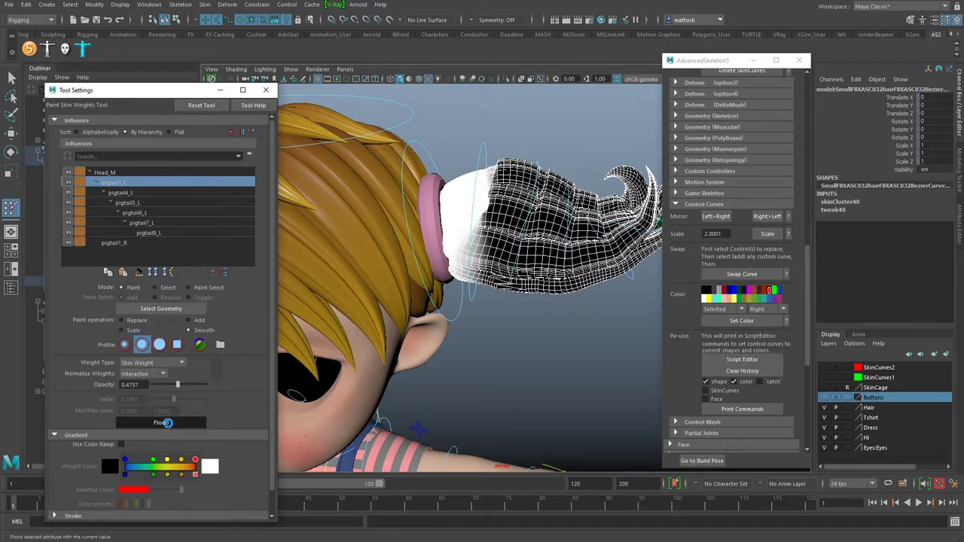
left_click(168, 426)
left_click(168, 427)
left_click(168, 426)
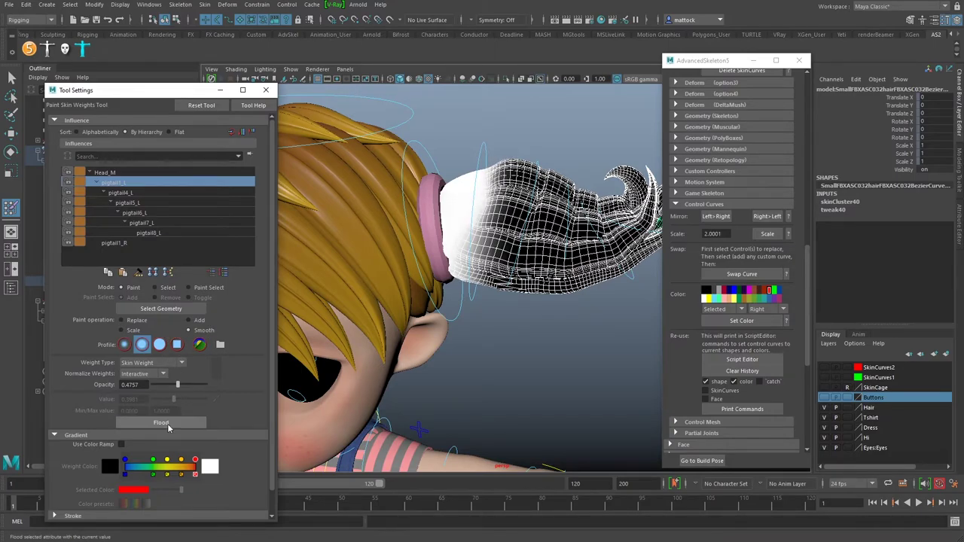
left_click(168, 427)
left_click(161, 424)
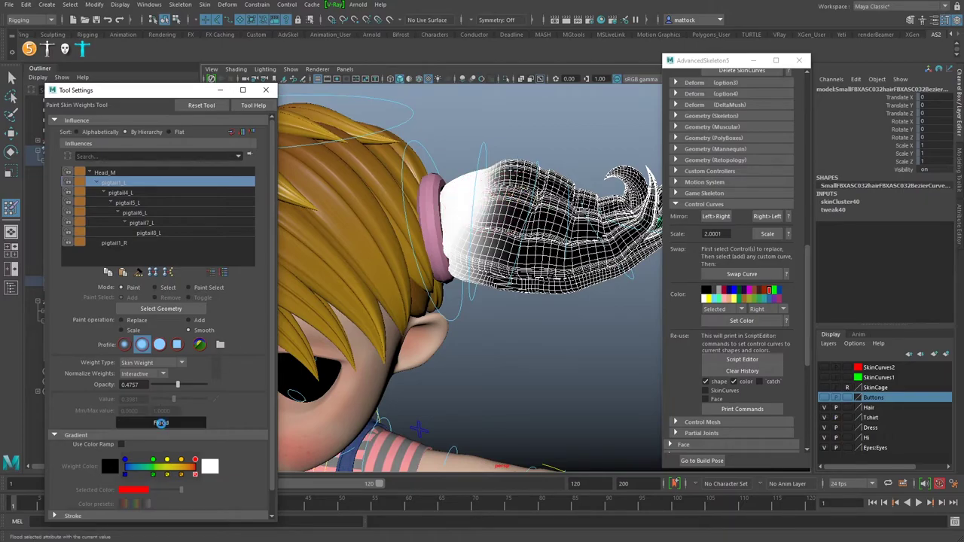
right_click_drag(404, 215, 440, 238, "alt")
middle_click_drag(441, 237, 398, 282, "alt")
right_click_drag(398, 282, 445, 250, "alt")
left_click_drag(445, 250, 411, 271, "alt")
left_click(164, 423)
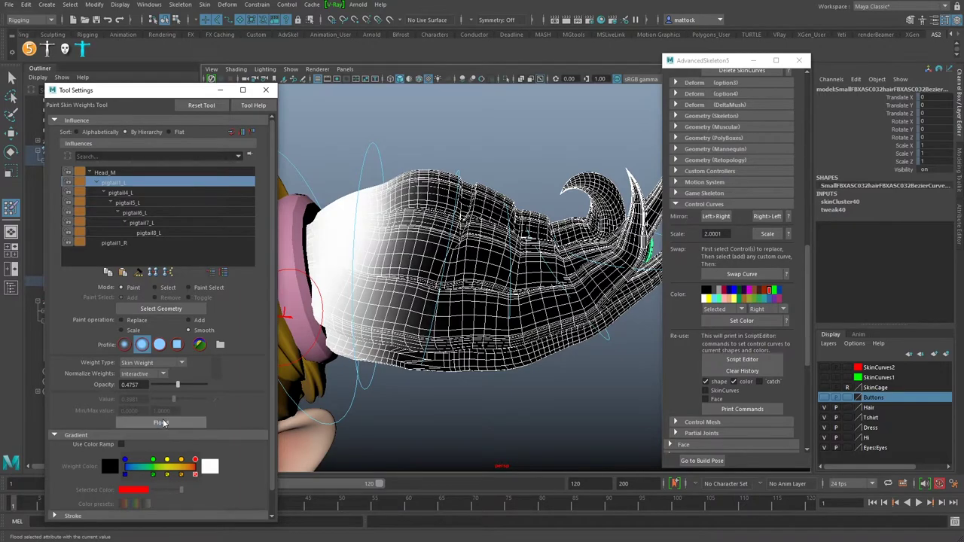
- Select the pigtail4_L influence and flood its weights repeatedly with Smooth at opacity 0.4757
left_click(132, 192)
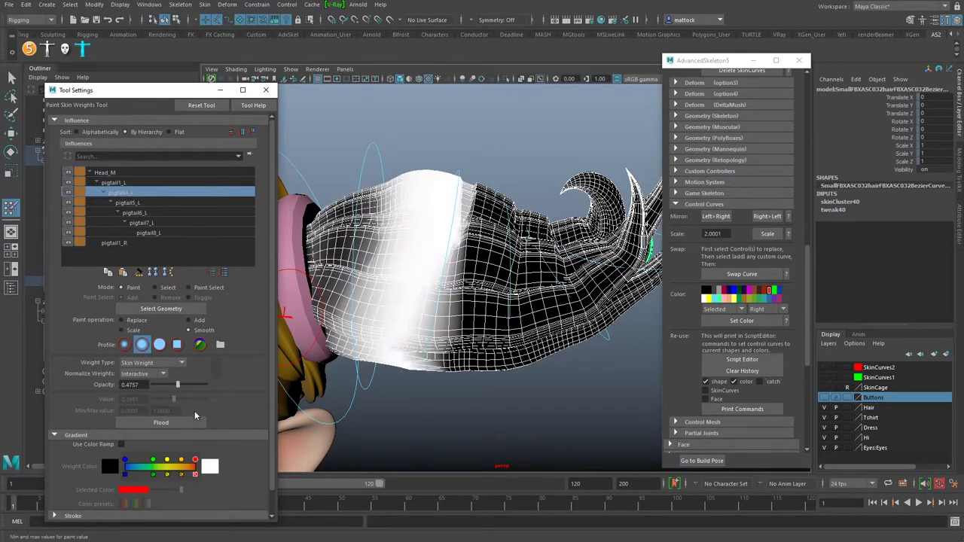
left_click(162, 422)
left_click(171, 423)
left_click(171, 423)
left_click(171, 424)
left_click(171, 424)
- Select the pigtail5_L influence and flood its weights repeatedly with Smooth at opacity 0.4757
left_click(126, 203)
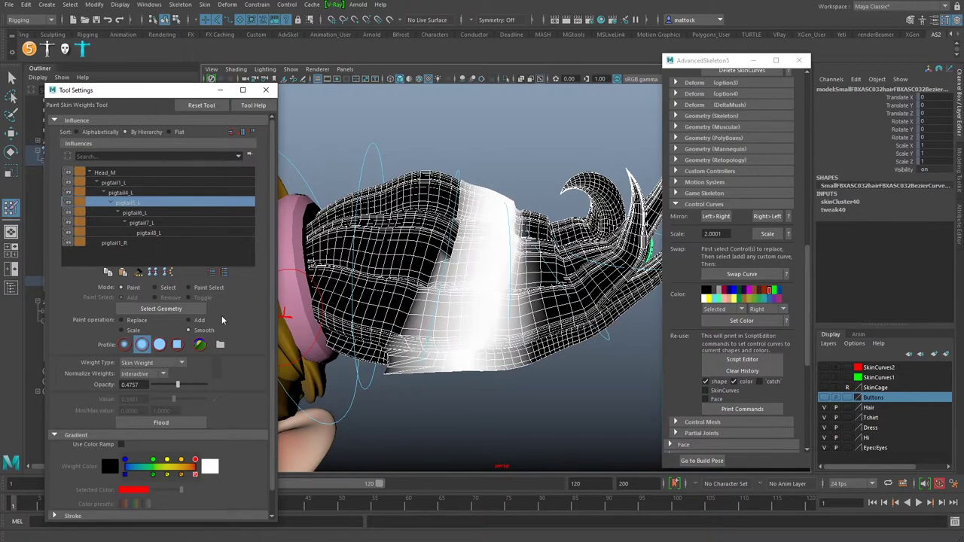
left_click(169, 423)
left_click(169, 424)
left_click(169, 424)
left_click(168, 424)
left_click(169, 424)
left_click(169, 424)
left_click(168, 424)
- Select the pigtail6_L influence and flood its weights repeatedly with Smooth at opacity 0.4757
left_click(144, 214)
left_click(166, 424)
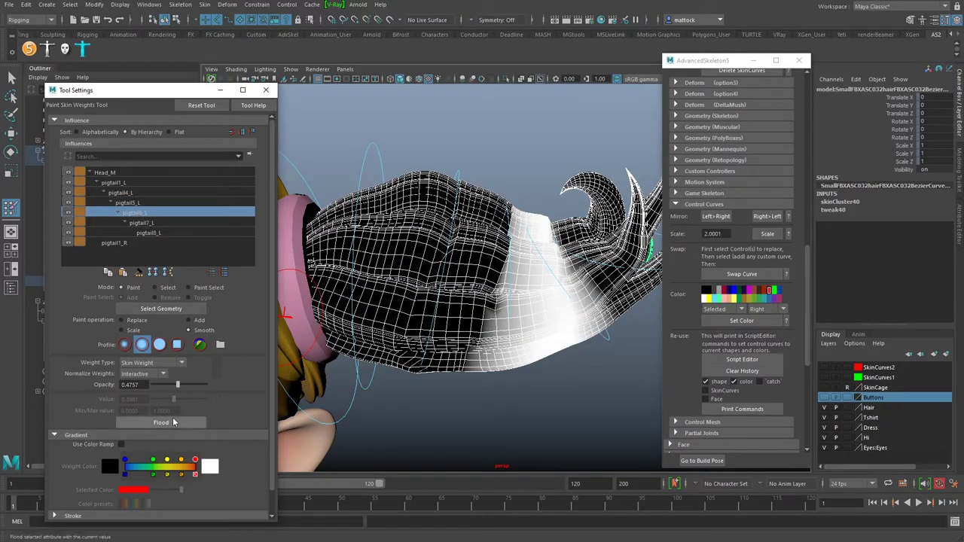
left_click(165, 424)
left_click(166, 424)
left_click(167, 426)
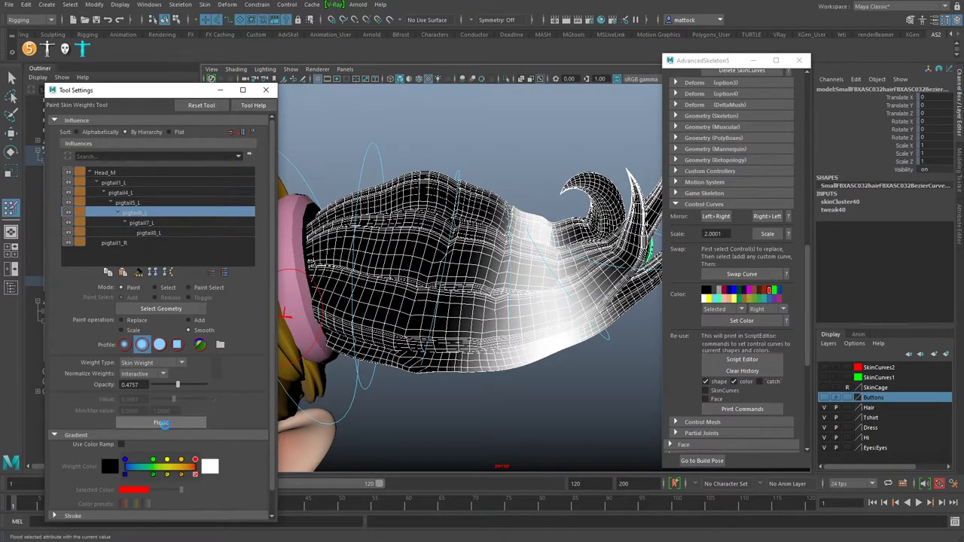
left_click(167, 427)
left_click(169, 427)
left_click(169, 427)
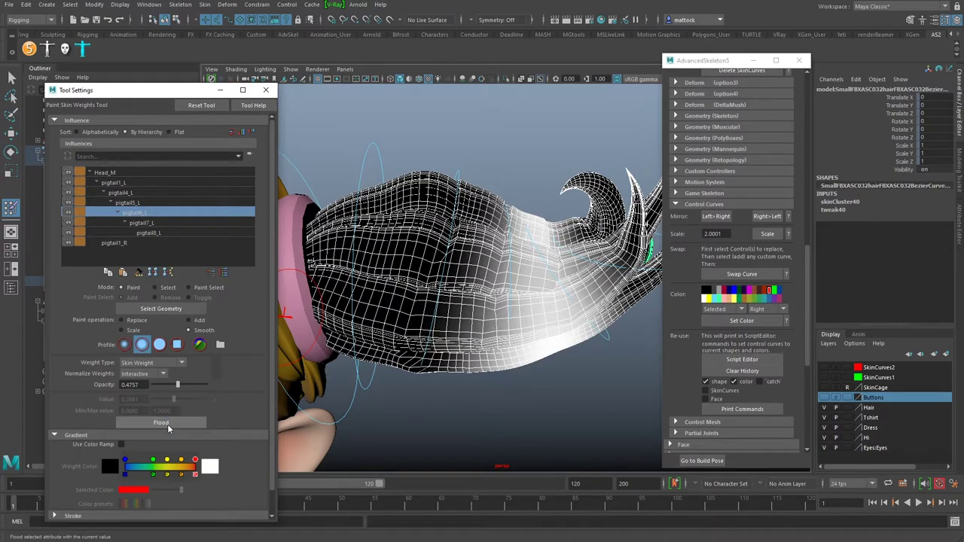
- Select the pigtail7_L influence and flood its weights several times with Smooth at opacity 0.4757
left_click(187, 222)
left_click_drag(362, 235, 431, 226, "alt")
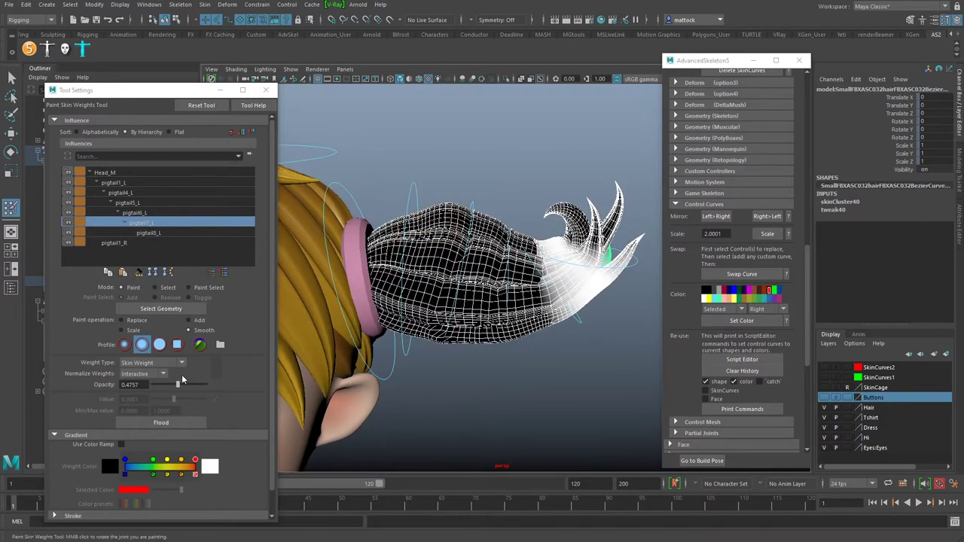
left_click(171, 425)
left_click(172, 426)
left_click(172, 426)
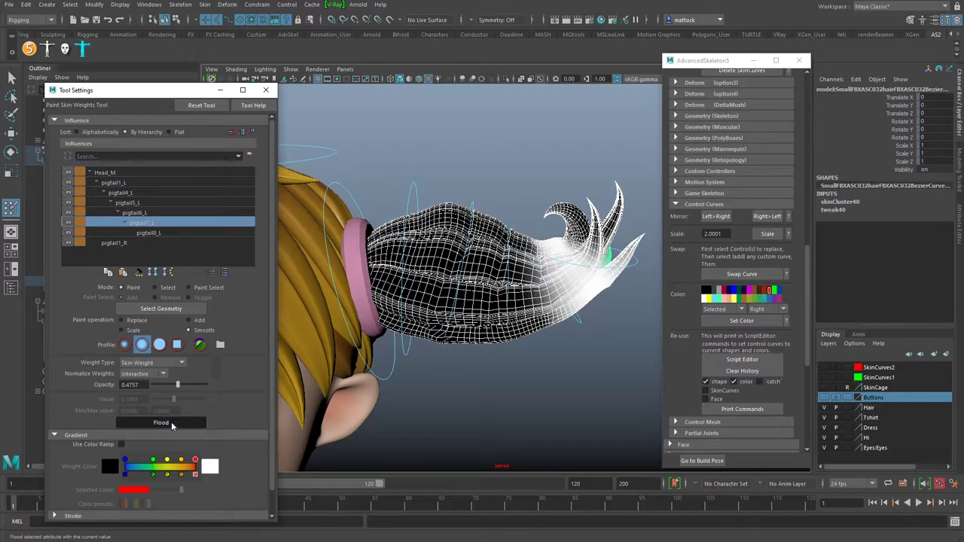
- Raise the brush opacity to 1.0000 and flood the pigtail7_L weights repeatedly with Smooth
left_click_drag(182, 388, 211, 386)
left_click(172, 421)
left_click(172, 420)
left_click(170, 419)
left_click(170, 420)
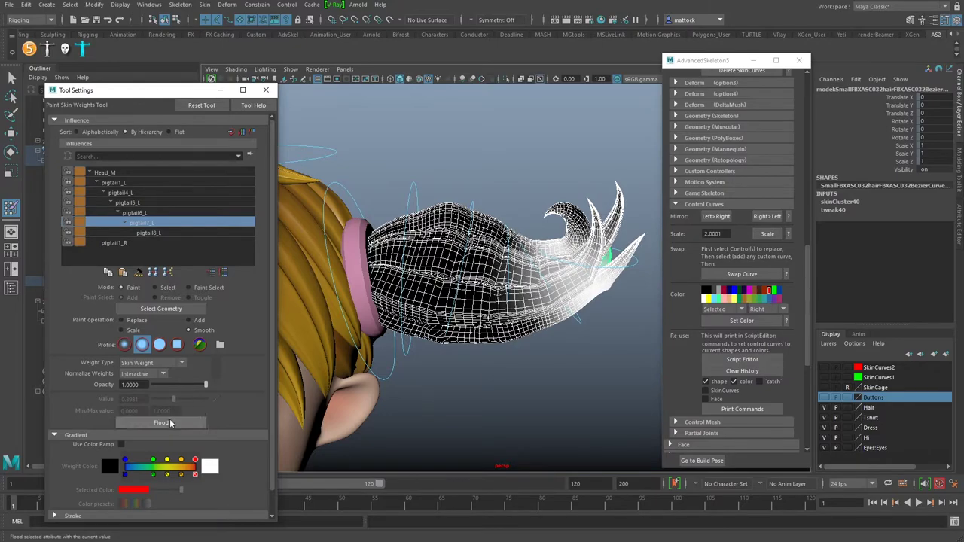
- Select the pigtail8_L influence and flood its weights repeatedly with Smooth at opacity 1.0000
left_click(150, 234)
left_click(169, 425)
left_click(168, 425)
left_click(169, 427)
left_click(168, 426)
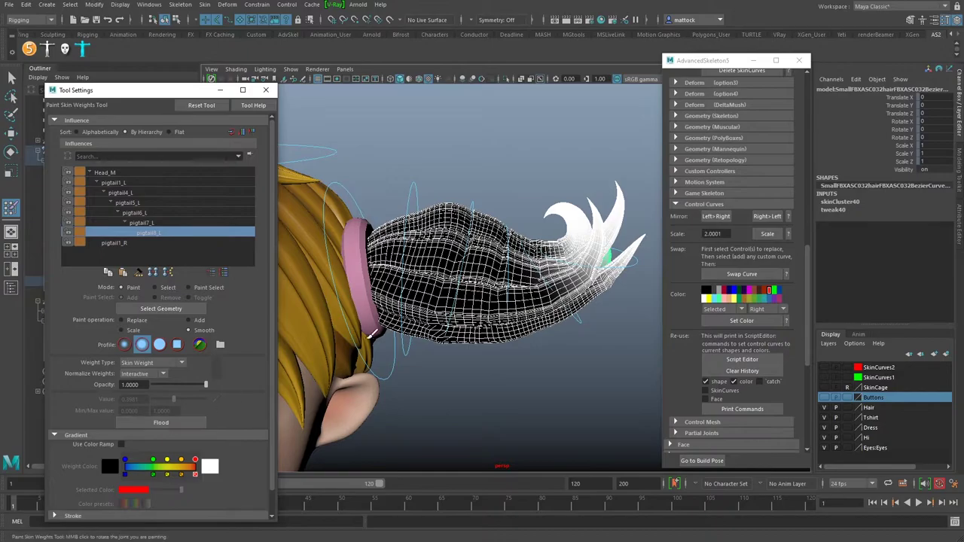
right_click_drag(407, 297, 478, 297, "alt")
middle_click_drag(512, 296, 449, 297, "alt")
left_click(174, 424)
left_click(174, 424)
left_click(175, 425)
left_click(176, 424)
left_click(179, 424)
left_click(179, 425)
left_click(177, 428)
left_click(177, 426)
- Return to the pigtail1_L influence and flood its weights twice with Smooth at opacity 1.0000
right_click_drag(434, 256, 336, 253, "alt")
middle_click_drag(336, 253, 421, 261, "alt")
left_click_drag(421, 261, 402, 258, "alt")
left_click(115, 184)
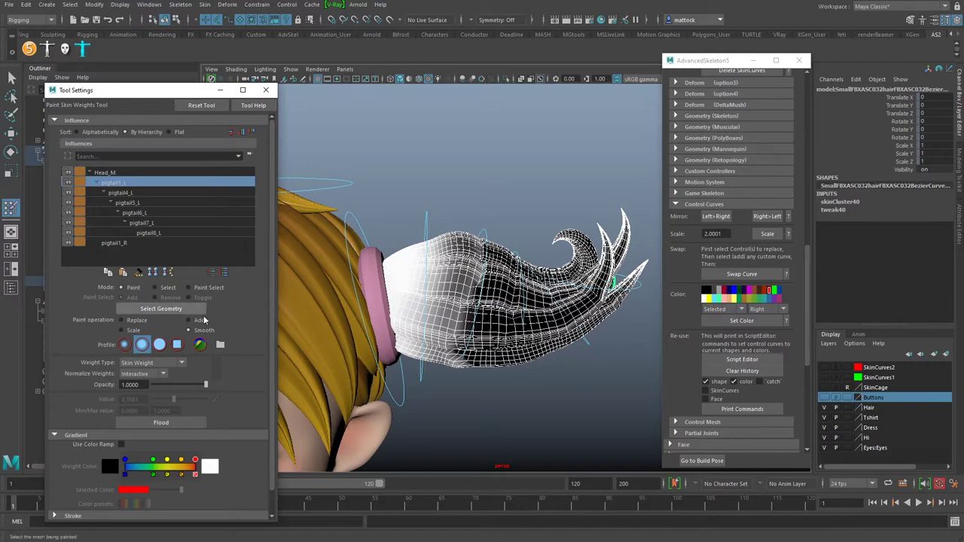
left_click(163, 423)
left_click(164, 423)
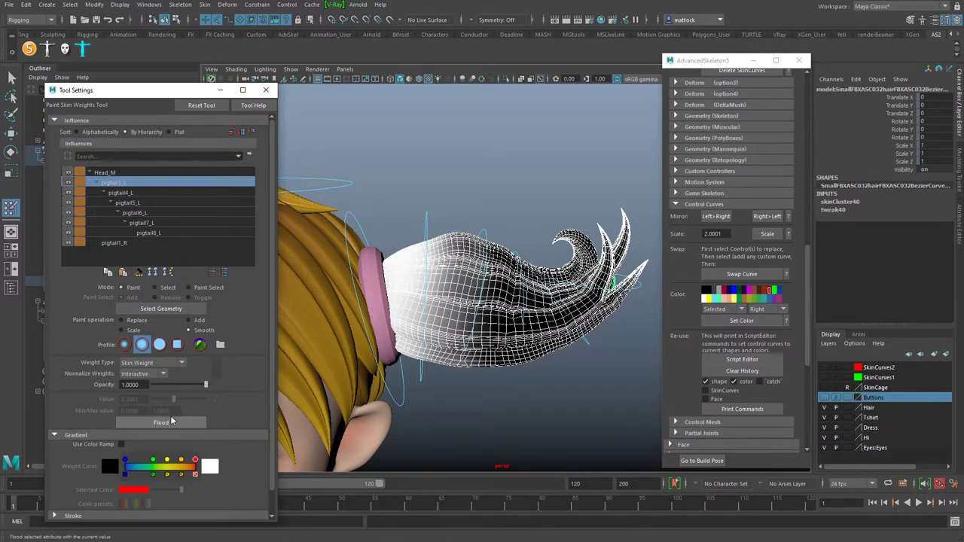
- Smooth the pigtail4_L influence again by flooding its weights four times at opacity 1.0000
left_click(125, 198)
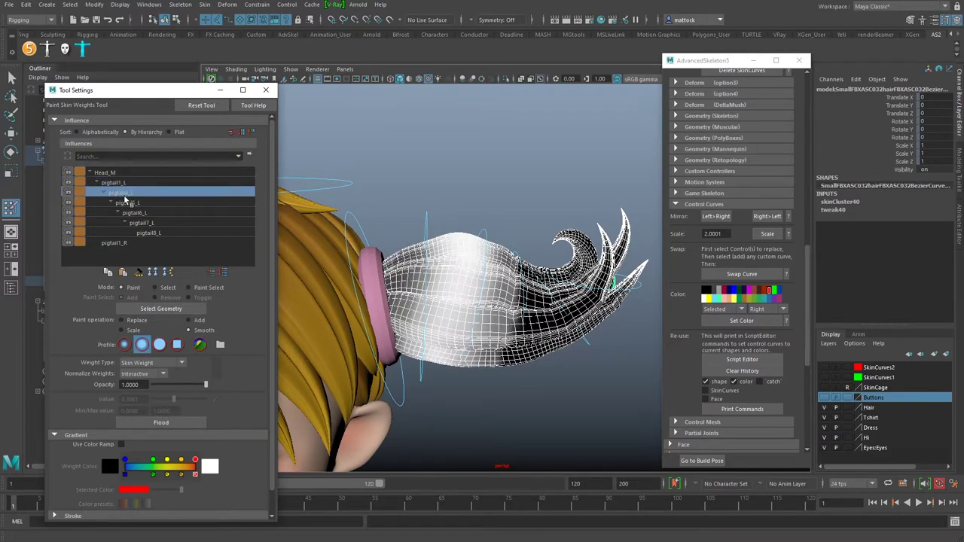
left_click(170, 424)
left_click(168, 425)
left_click(169, 425)
left_click(167, 426)
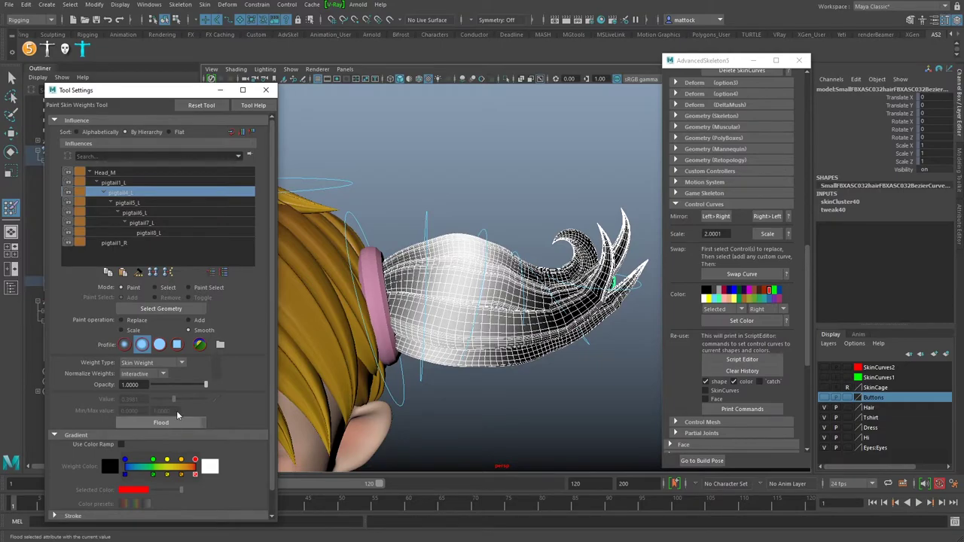
- Smooth the pigtail5_L influence again by flooding its weights four times at opacity 1.0000
left_click(128, 202)
left_click(173, 424)
left_click(172, 424)
left_click(171, 424)
left_click(170, 425)
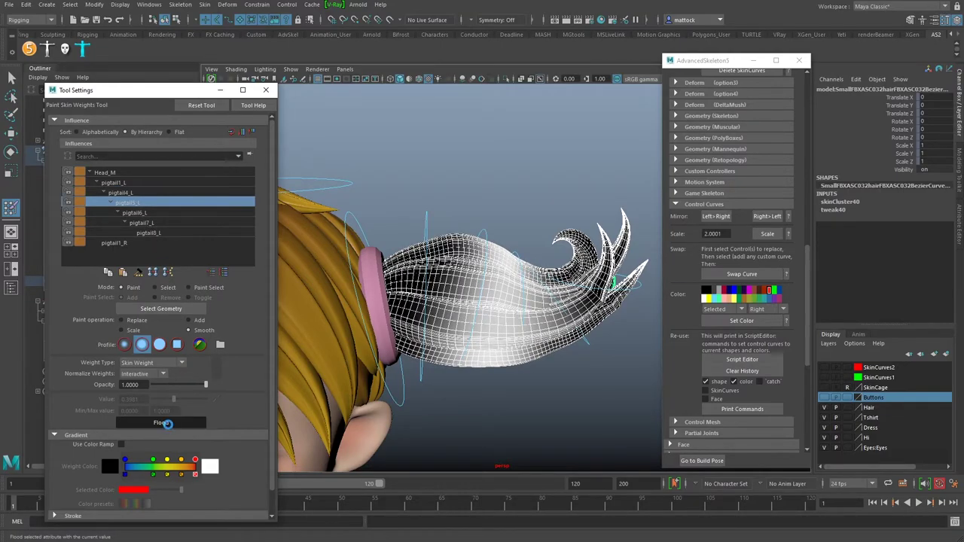
- Flood the pigtail6_L and pigtail7_L weights once each with Smooth at opacity 1.0000
left_click(140, 214)
left_click(164, 422)
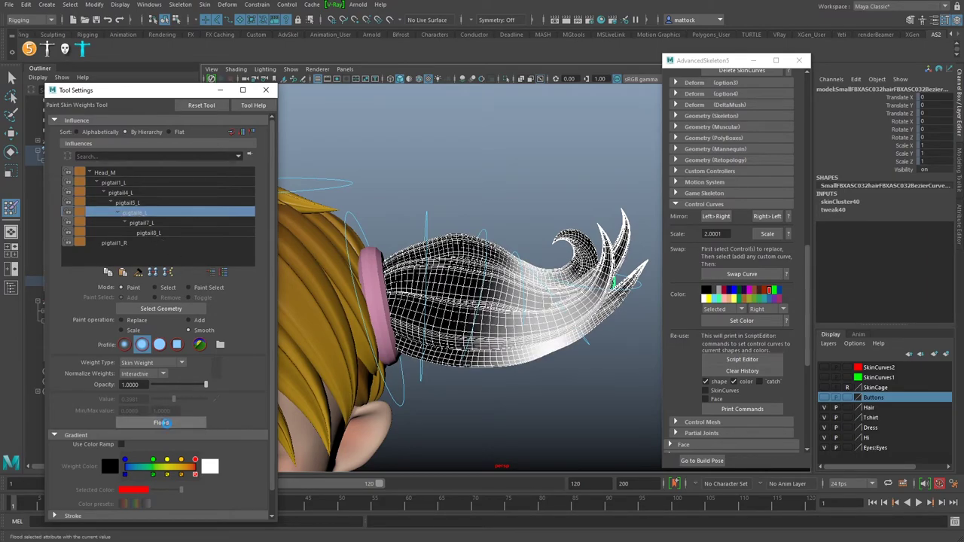
left_click(141, 223)
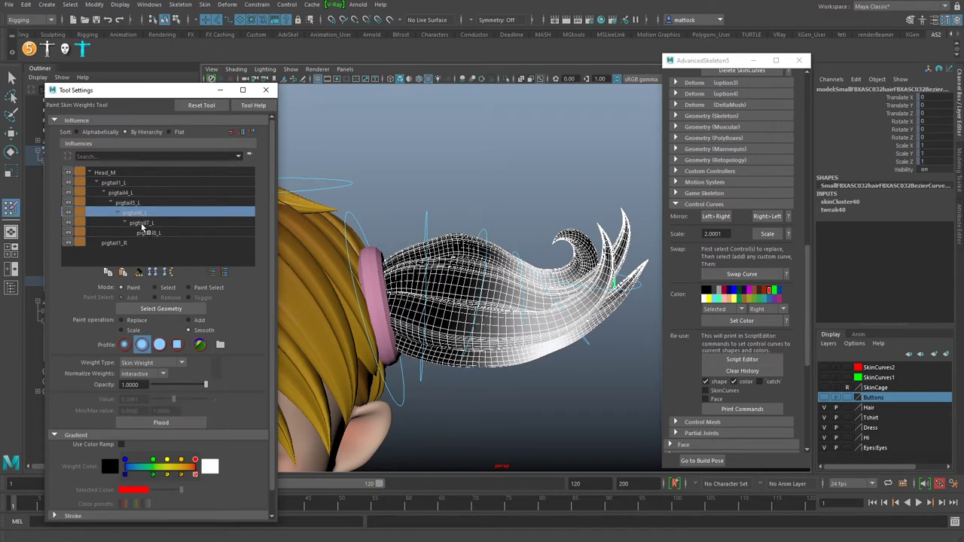
left_click(164, 423)
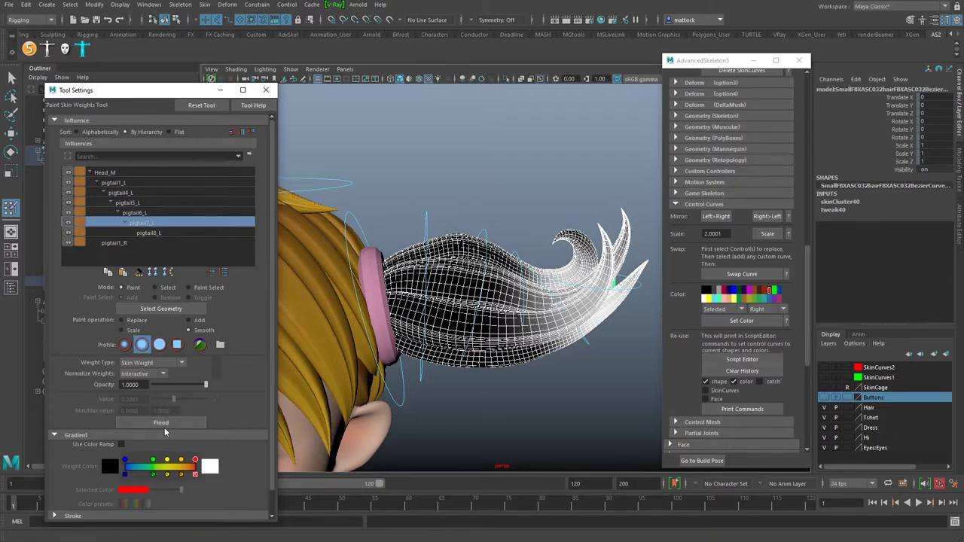
- Flood the pigtail8_L weights three times with Smooth at opacity 1.0000, and display the pigtail1_R influence
left_click(167, 232)
left_click(178, 427)
left_click(178, 426)
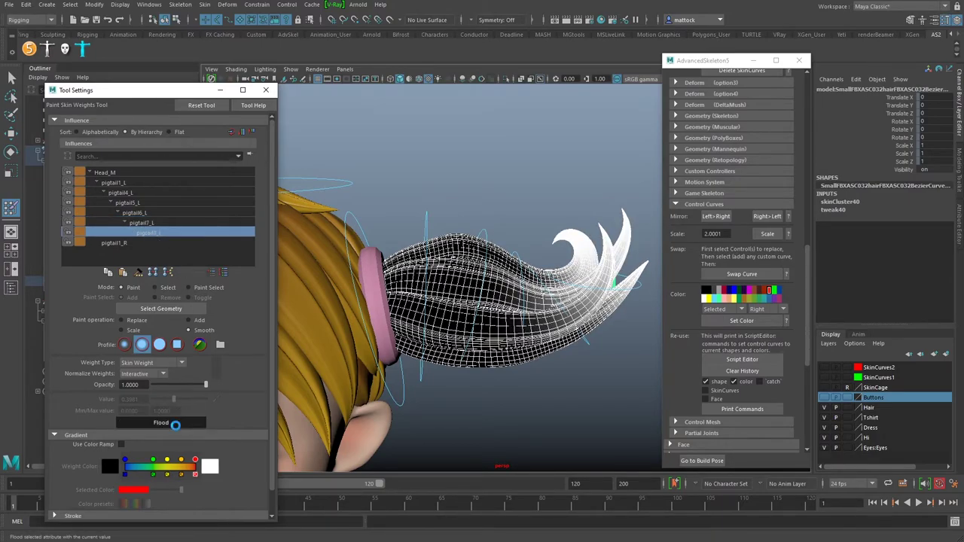
left_click(178, 426)
left_click(115, 243)
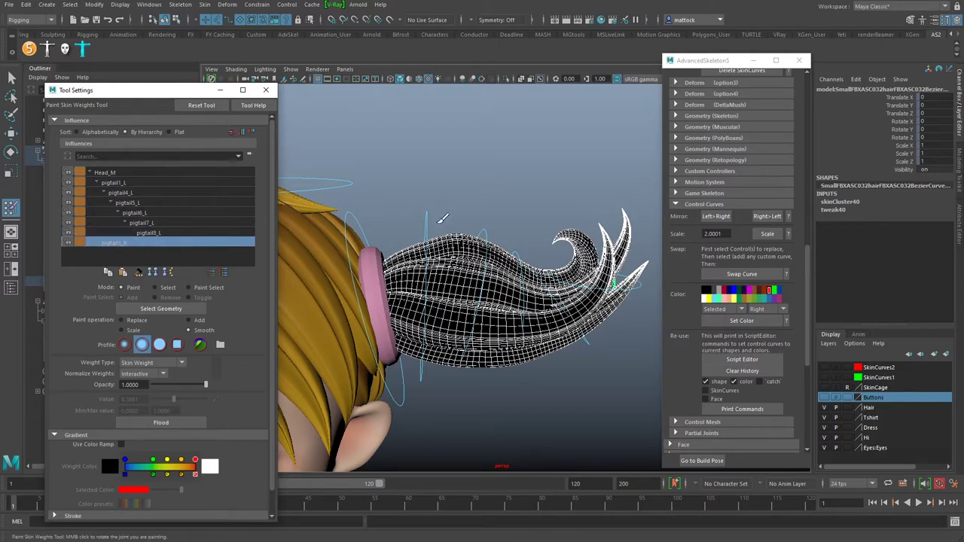
- Leave weight painting, make curves selectable again and select the FK control curves along the left pigtail
key("q")
mouse_move(555, 185)
left_mouse_down("alt")
mouse_move(389, 196)
mouse_move(482, 197)
mouse_move(430, 224)
mouse_move(453, 221)
left_mouse_up("alt")
left_click(531, 210)
scroll(519, 208, "up", 4)
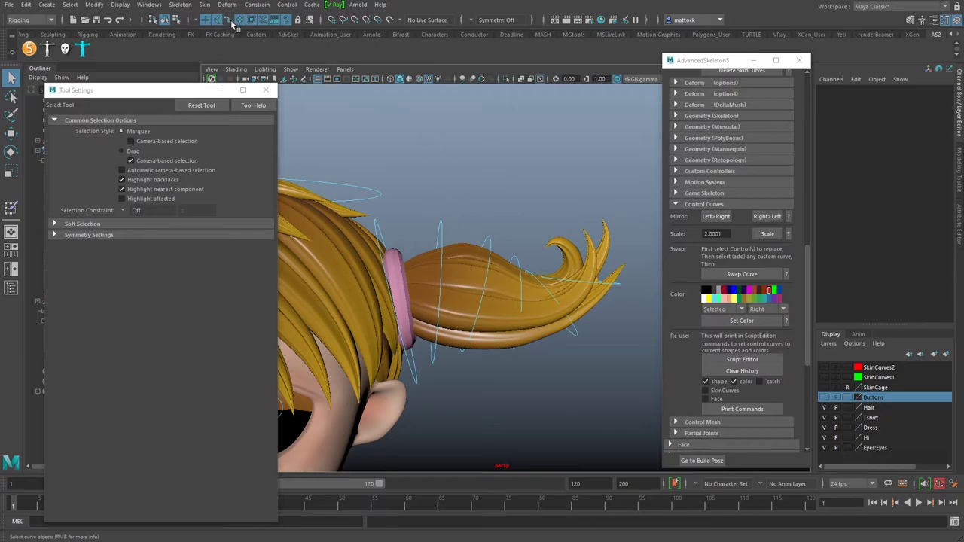
left_click(476, 240)
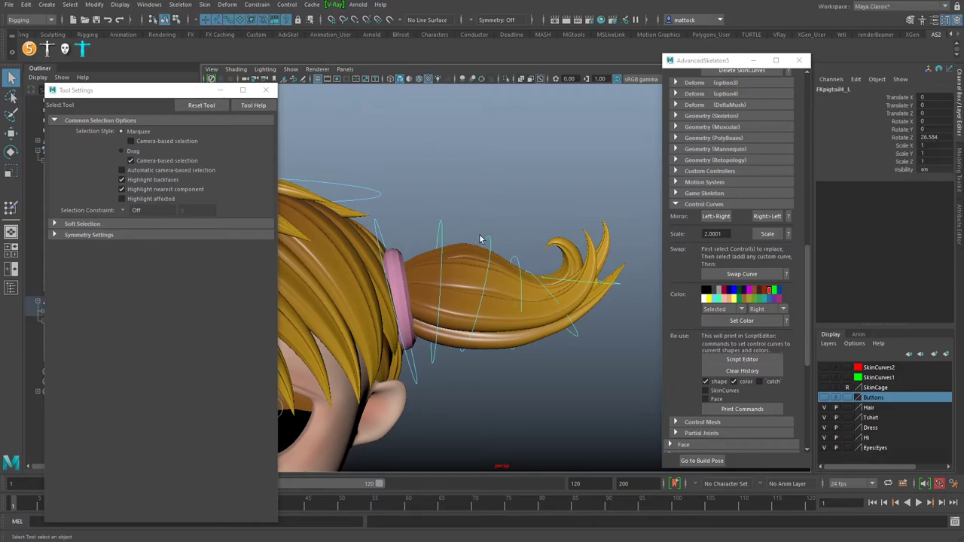
left_click_drag(485, 240, 511, 262, "shift")
scroll(469, 214, "down", 3)
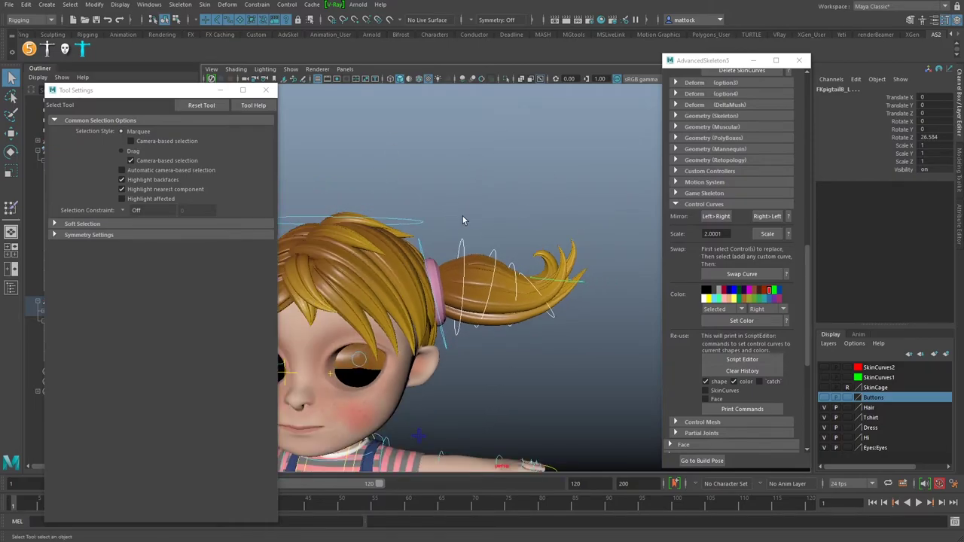
- Reset Rotate X, Y and Z of the selected left pigtail controls to 0
key("e")
left_click_drag(549, 241, 561, 261)
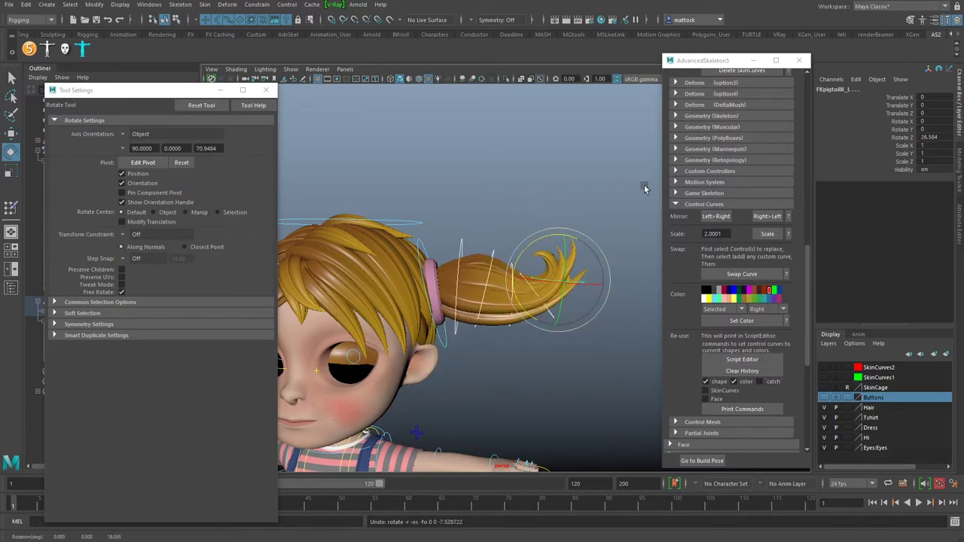
left_click_drag(934, 122, 938, 138)
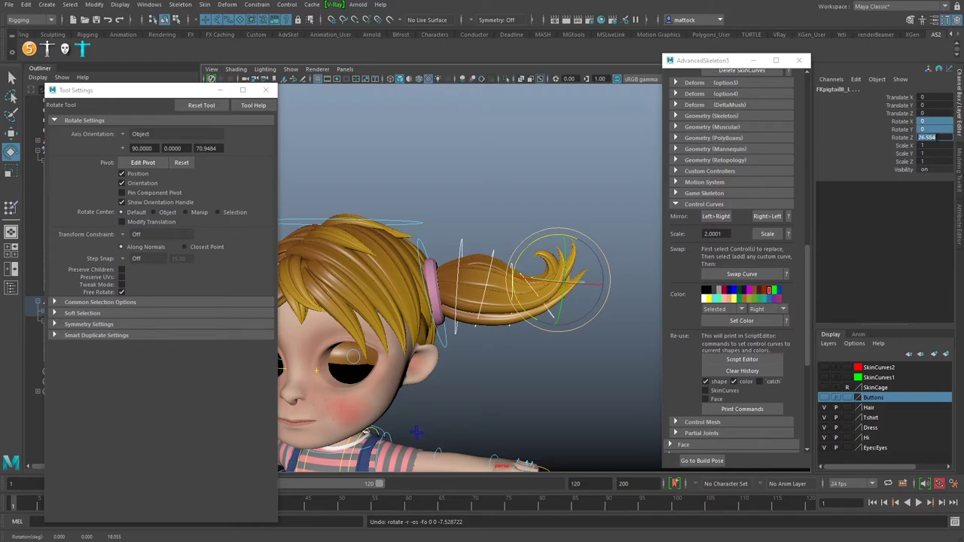
type("0")
key("Return")
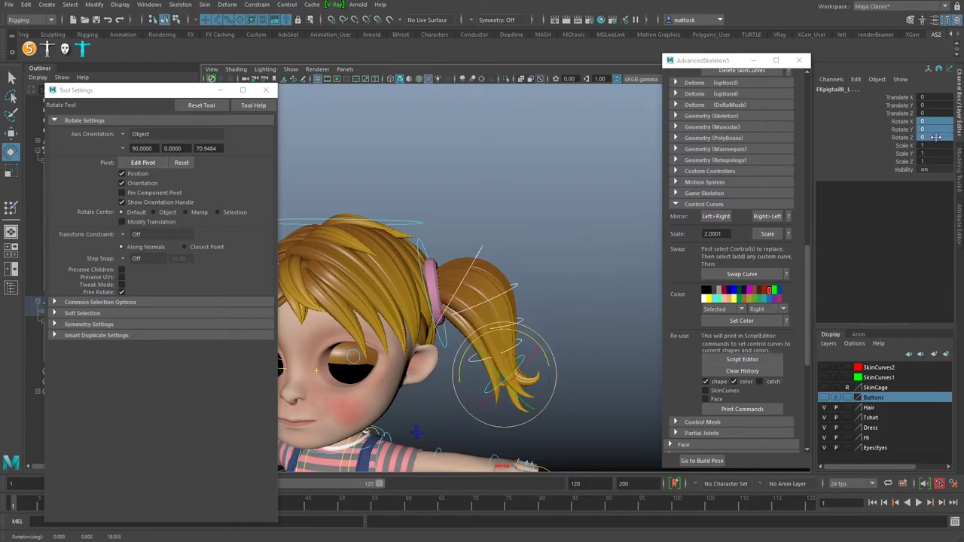
- Test the left pigtail's deformation by rotating its selected controls in different directions, undoing each rotation
left_click_drag(570, 349, 560, 240, "alt")
key("ctrl+z")
left_click_drag(525, 210, 529, 269, "alt")
key("ctrl+z")
left_click_drag(476, 305, 526, 300, "alt")
key("ctrl+z")
key("ctrl+z")
key("ctrl+z")
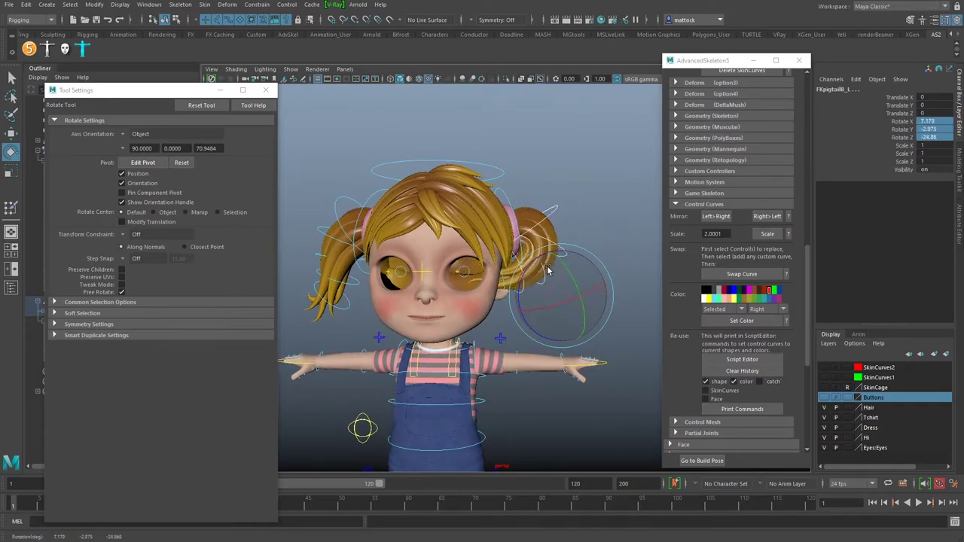
mouse_move(546, 255)
left_mouse_down()
mouse_move(524, 273)
mouse_move(544, 249)
left_mouse_up()
key("ctrl+z")
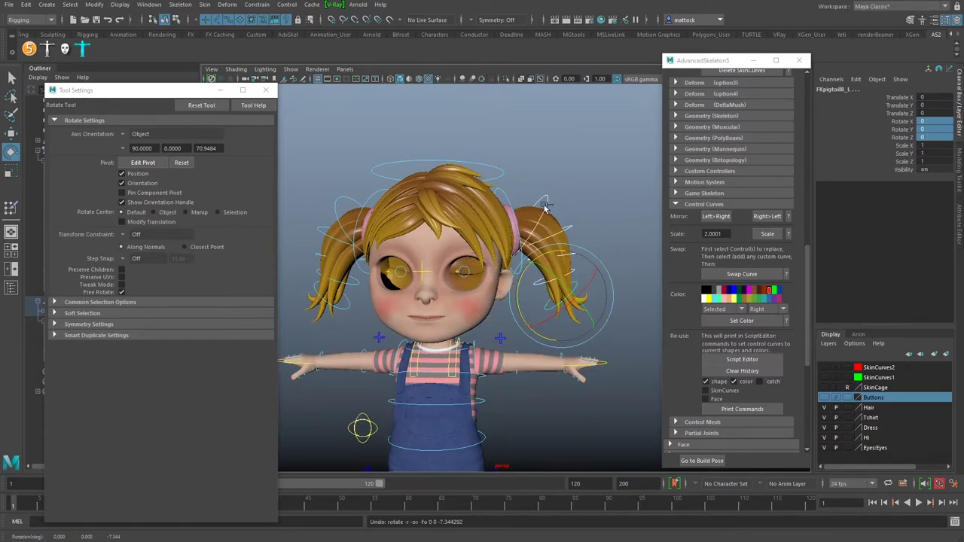
- Test the head's deformation by rotating the FKHead_M control, undo the rotations and clear the selection
left_click(544, 143)
left_click(498, 169)
mouse_move(454, 305)
left_mouse_down()
mouse_move(437, 299)
mouse_move(461, 311)
left_mouse_up()
key("ctrl+z")
key("ctrl+z")
key("ctrl+z")
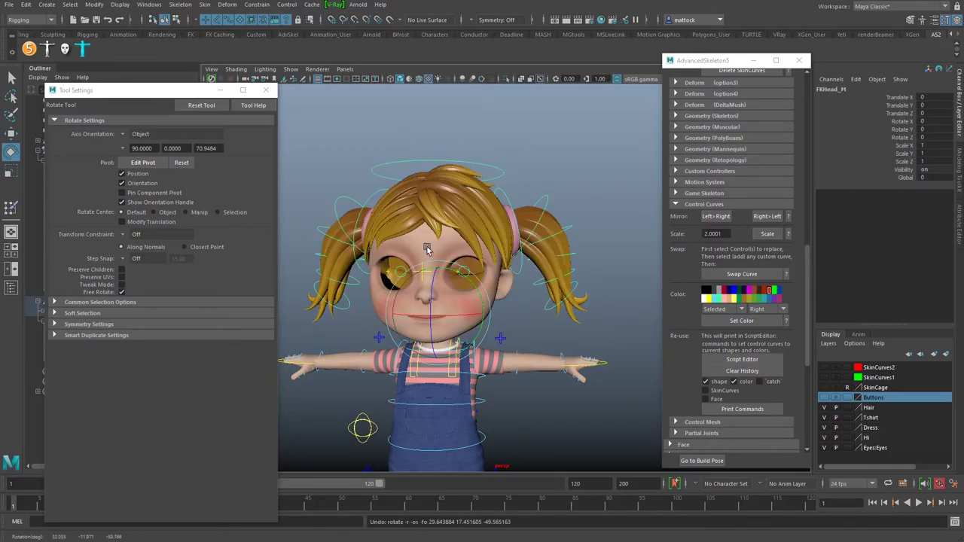
left_click_drag(448, 265, 499, 274, "alt")
right_click_drag(499, 274, 471, 274, "alt")
middle_click_drag(471, 274, 468, 236, "alt")
left_click_drag(454, 267, 471, 261)
key("ctrl+z")
left_click(566, 235)
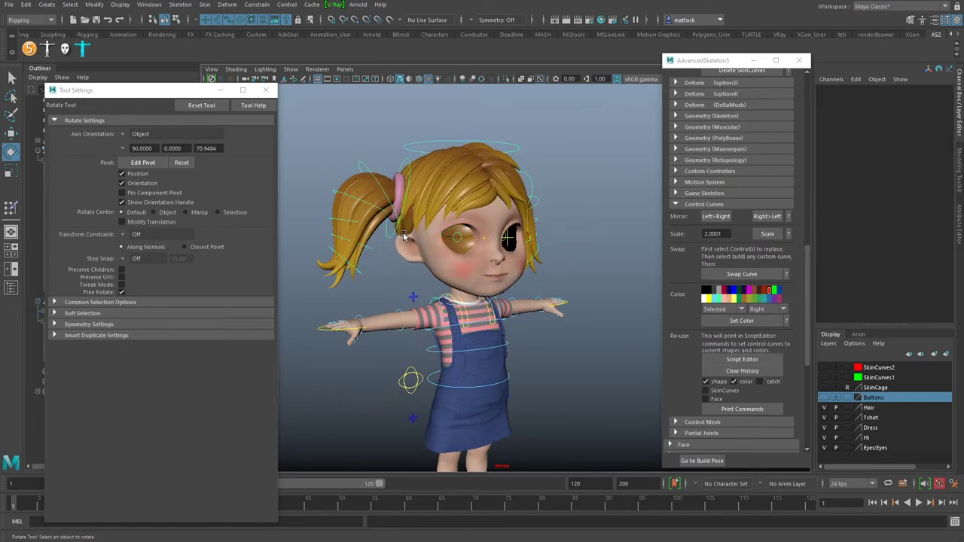
- Examine the character's pigtails, head, clothing and legs in the default pose from several angles
middle_click_drag(409, 234, 436, 274, "alt")
left_click_drag(435, 275, 385, 258, "alt")
scroll(526, 233, "up", 4)
middle_click_drag(486, 204, 570, 209, "alt")
right_click_drag(531, 219, 469, 221, "alt")
middle_click_drag(500, 229, 466, 221, "alt")
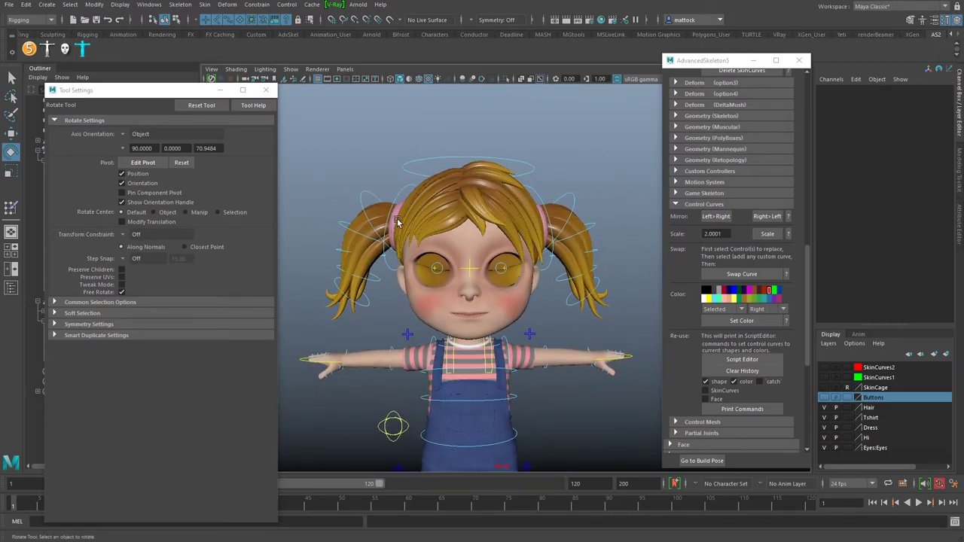
middle_click_drag(480, 230, 440, 211, "alt")
middle_click_drag(445, 274, 456, 240, "alt")
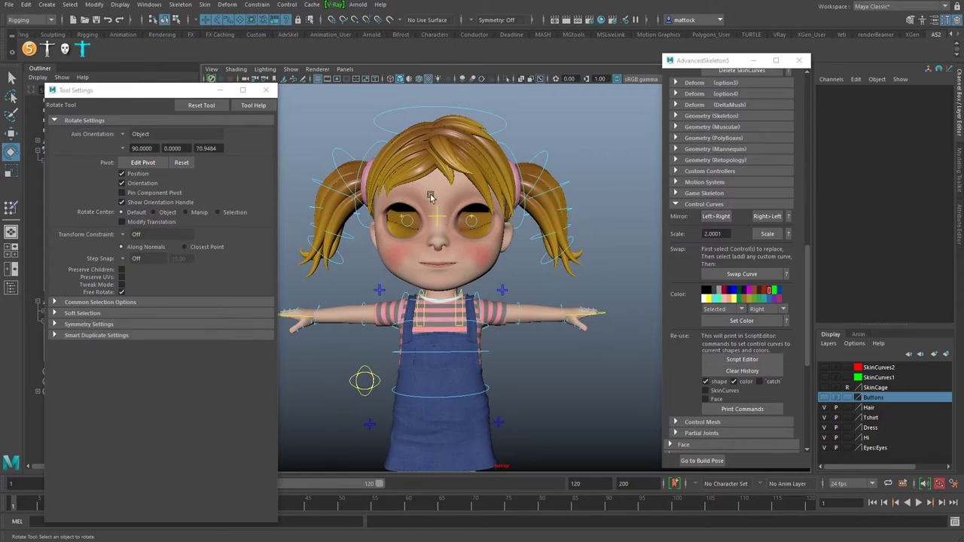
left_click_drag(433, 198, 547, 226, "alt")
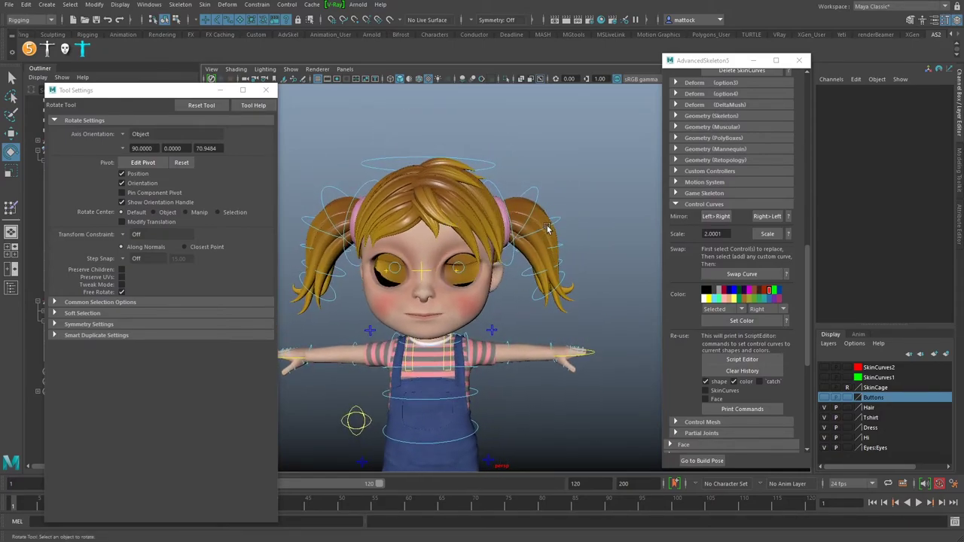
mouse_move(426, 265)
middle_mouse_down("alt")
mouse_move(445, 249)
mouse_move(439, 257)
middle_mouse_up("alt")
right_click_drag(376, 268, 354, 305, "alt")
middle_click_drag(376, 316, 384, 250, "alt")
left_click_drag(391, 251, 443, 253, "alt")
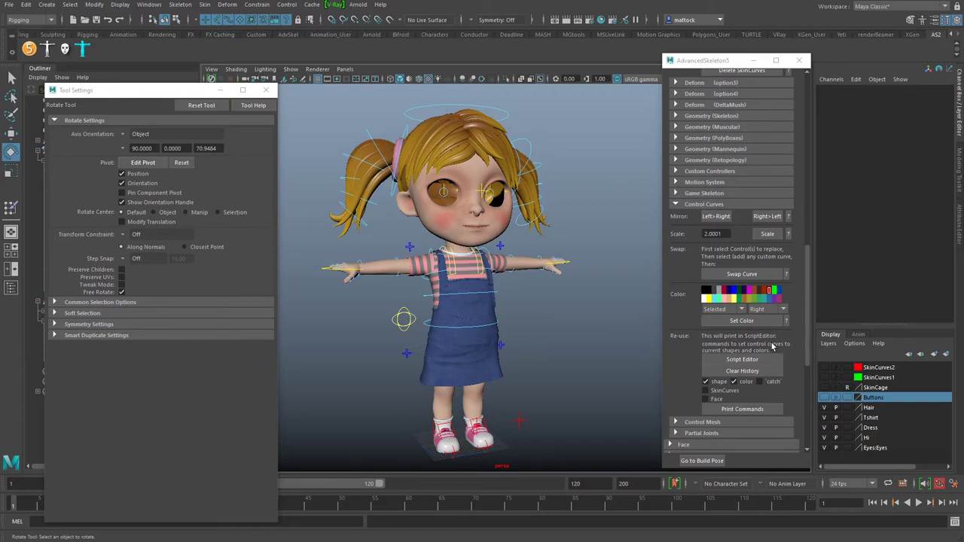
scroll(535, 317, "up", 5)
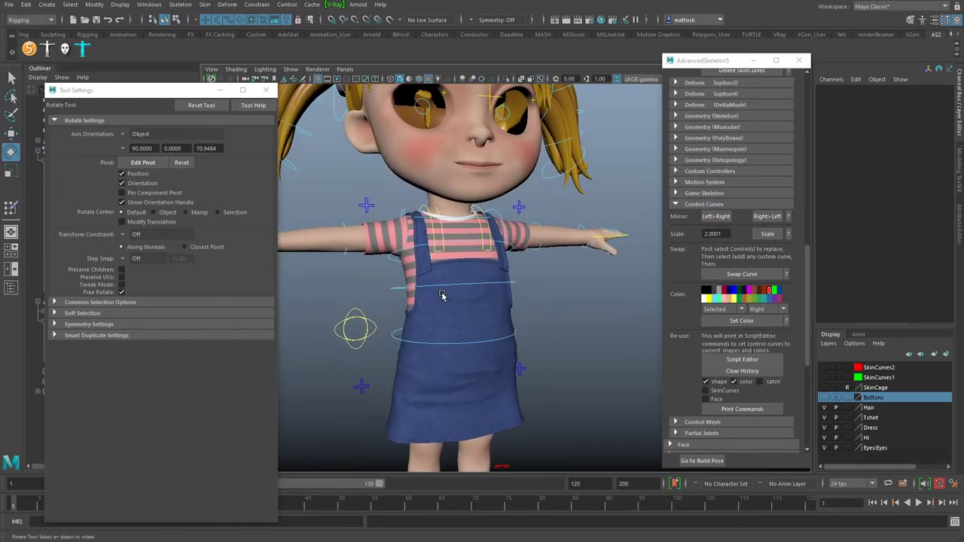
scroll(441, 297, "down", 5)
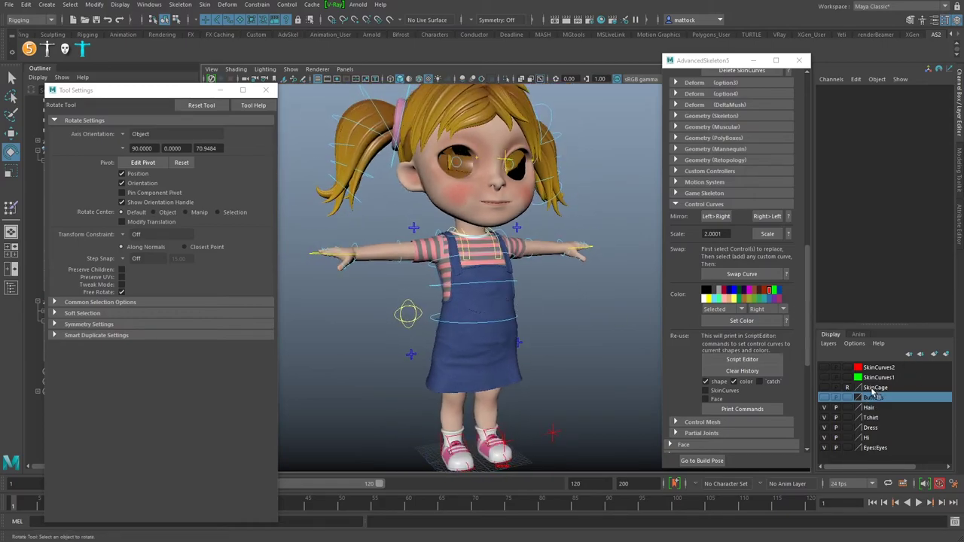
left_click_drag(539, 364, 537, 382, "alt")
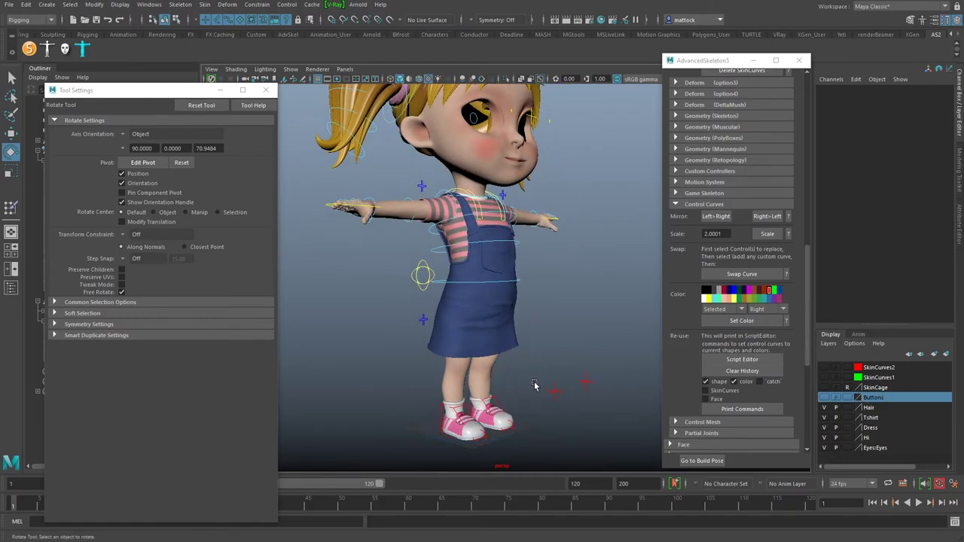
- Examine the dress, legs, shoes and T-shirt up close and from several angles
middle_click_drag(417, 366, 395, 291, "alt")
right_click_drag(396, 291, 467, 369, "alt")
middle_click_drag(467, 370, 476, 355, "alt")
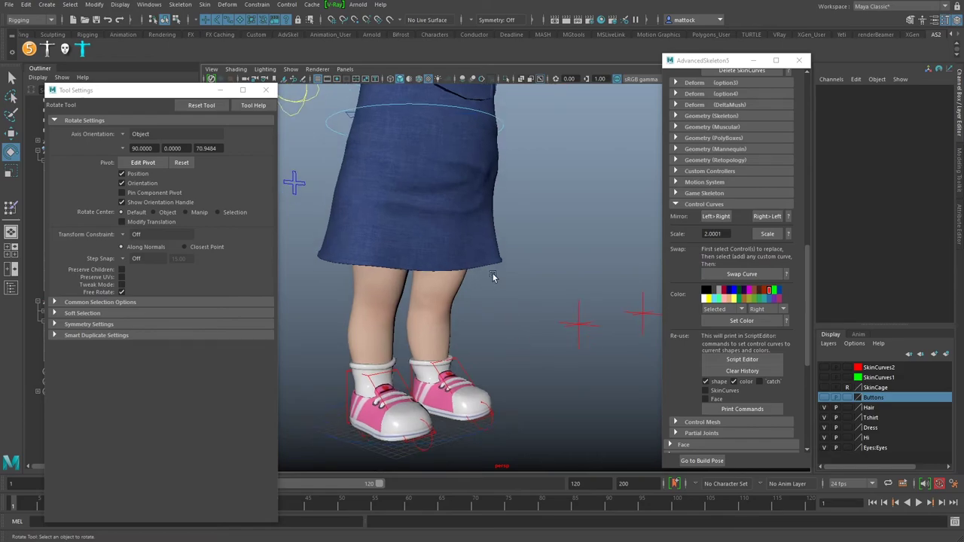
middle_click_drag(509, 183, 567, 334, "alt")
middle_click_drag(493, 208, 537, 361, "alt")
mouse_move(449, 304)
left_mouse_down("alt")
mouse_move(422, 297)
mouse_move(436, 300)
left_mouse_up("alt")
left_click_drag(161, 99, 163, 99)
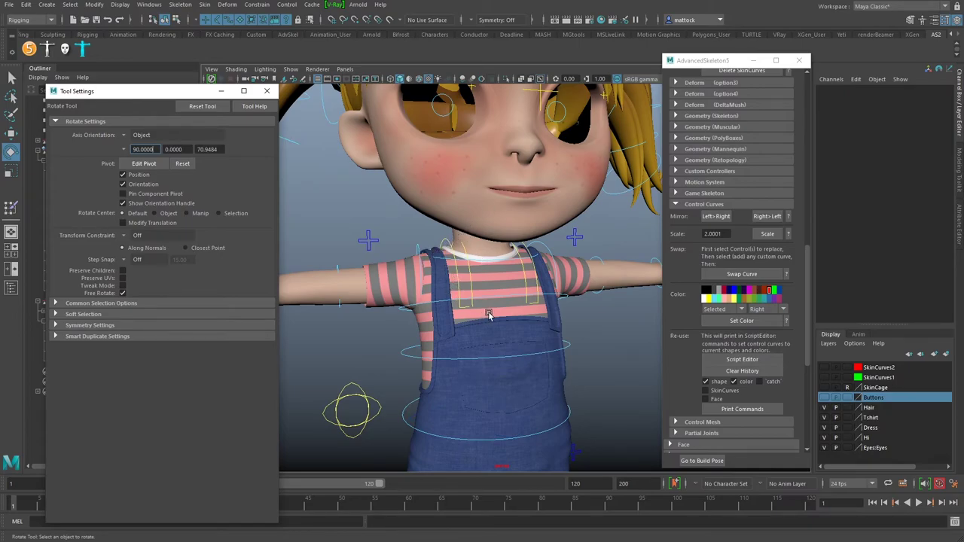
right_click_drag(590, 300, 497, 340, "alt")
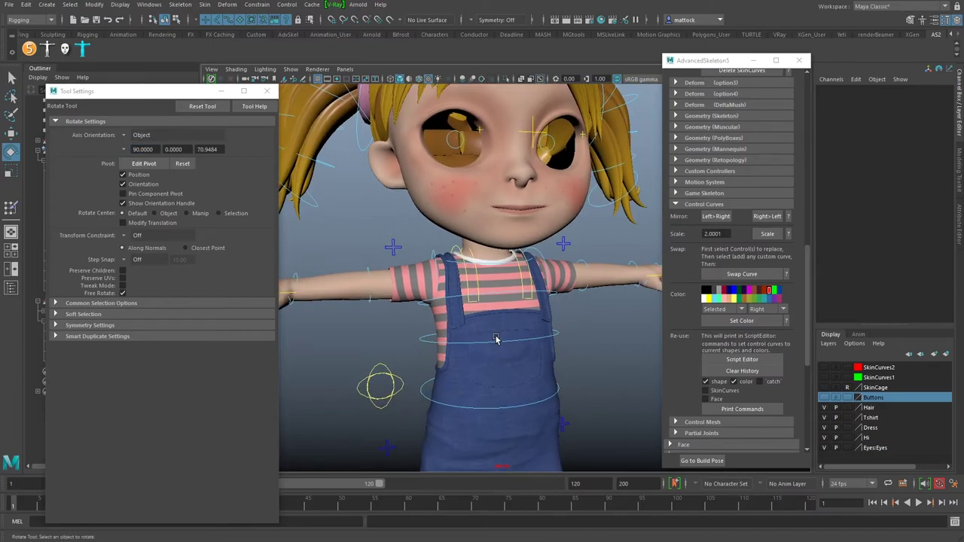
left_click_drag(497, 340, 553, 308, "alt")
right_click_drag(552, 308, 497, 280, "alt")
left_click_drag(497, 280, 445, 385, "alt")
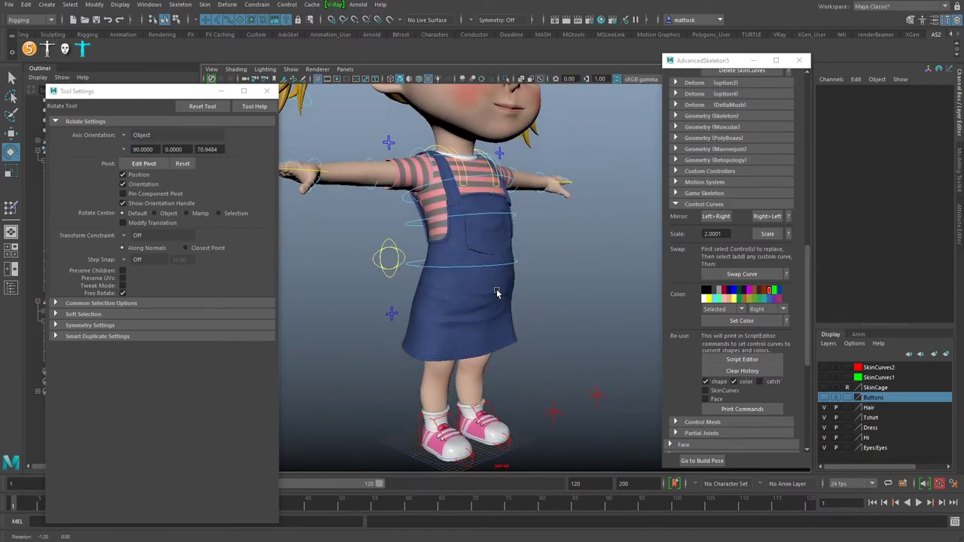
- Test the right foot's deformation by selecting the IKLeg_R control and raising its Roll to 1.1
left_click(420, 420)
left_click_drag(420, 421, 452, 425, "alt")
left_click_drag(387, 417, 437, 382, "alt")
middle_click_drag(389, 400, 352, 310, "alt")
right_click_drag(351, 310, 542, 312, "alt")
middle_click_drag(542, 313, 566, 283, "alt")
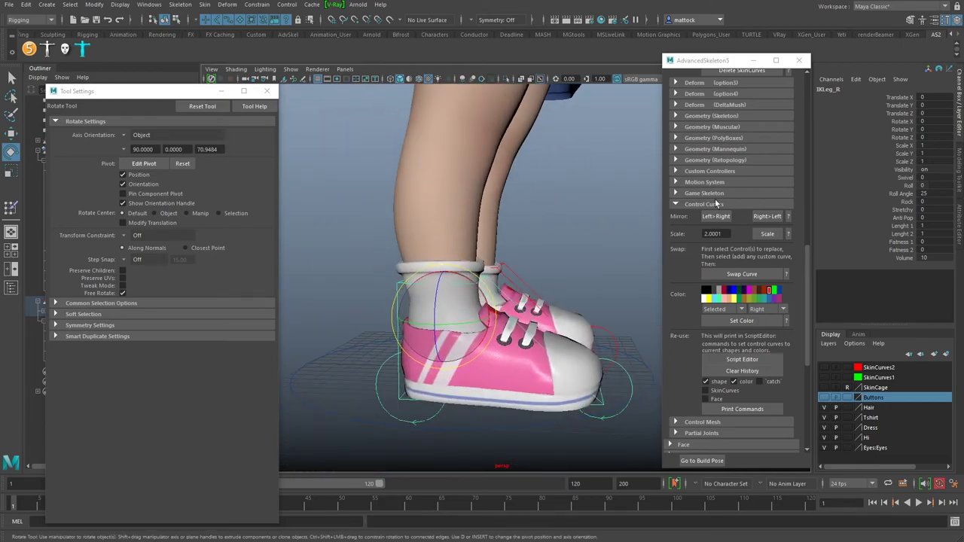
left_click(909, 186)
middle_click_drag(640, 198, 562, 220)
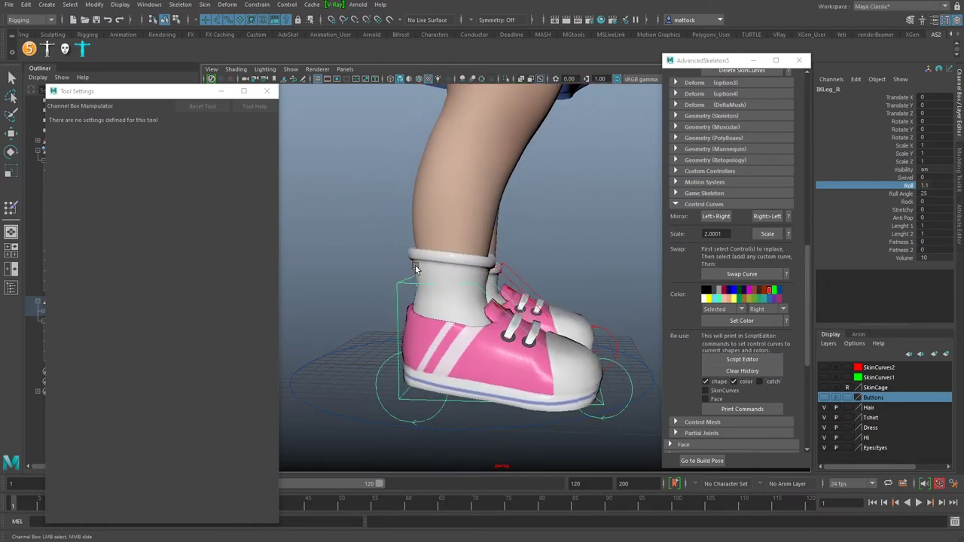
- Examine the character from the rolled right foot up to the dress, arms, face and pigtails
right_click_drag(428, 266, 531, 298, "alt")
right_click_drag(585, 273, 520, 253, "alt")
middle_click_drag(512, 204, 520, 354, "alt")
right_click_drag(622, 196, 574, 190, "alt")
middle_click_drag(516, 120, 508, 260, "alt")
left_click_drag(520, 260, 407, 252, "alt")
right_click_drag(591, 256, 482, 230, "alt")
middle_click_drag(445, 227, 514, 296, "alt")
right_click_drag(542, 279, 493, 249, "alt")
middle_click_drag(482, 234, 502, 293, "alt")
right_click_drag(503, 293, 488, 290, "alt")
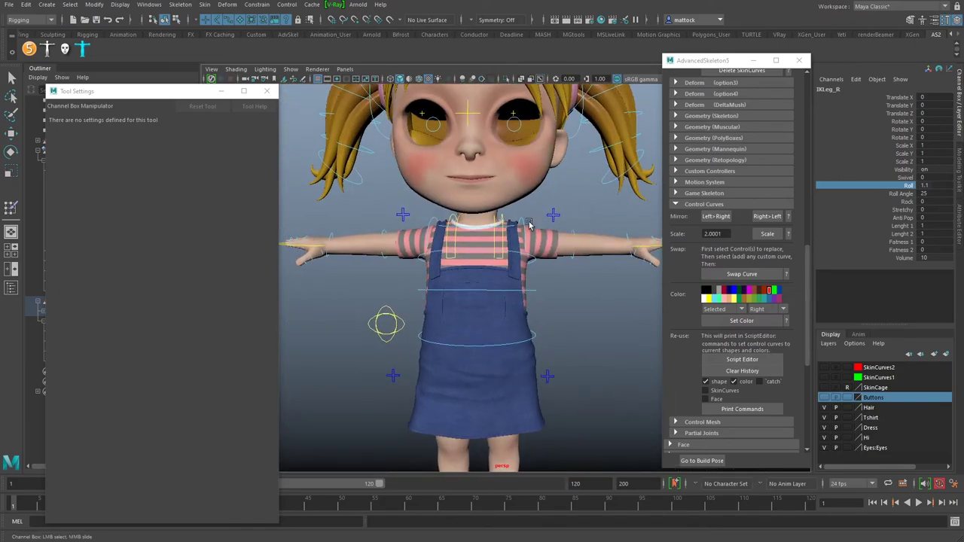
middle_click_drag(496, 226, 493, 306, "alt")
left_click_drag(519, 229, 491, 236, "alt")
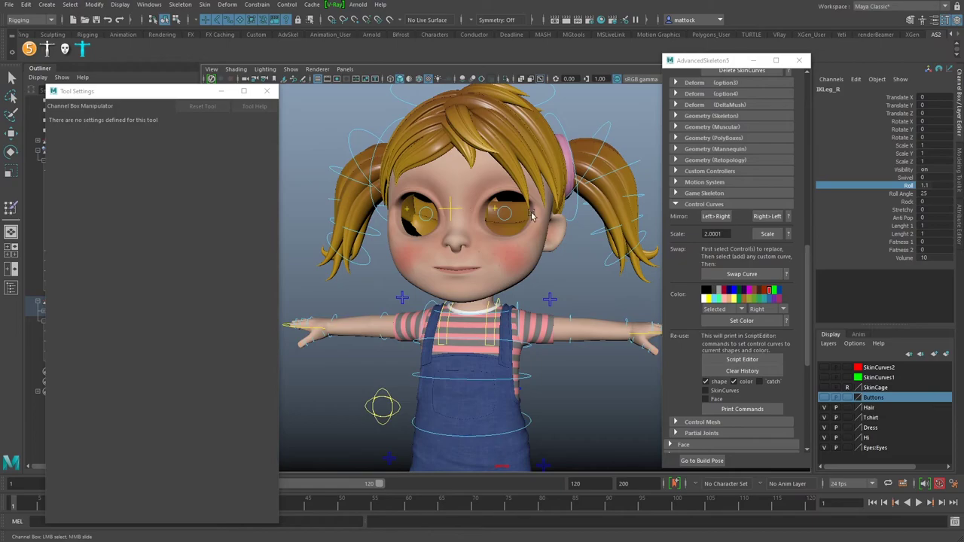
right_click_drag(567, 269, 527, 256, "alt")
mouse_move(527, 252)
left_mouse_down("alt")
mouse_move(491, 251)
mouse_move(510, 256)
left_mouse_up("alt")
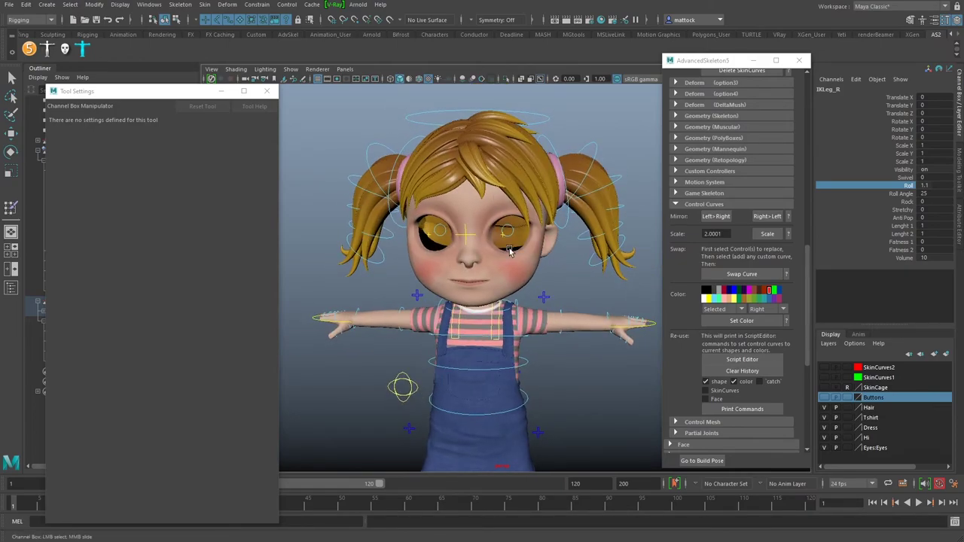